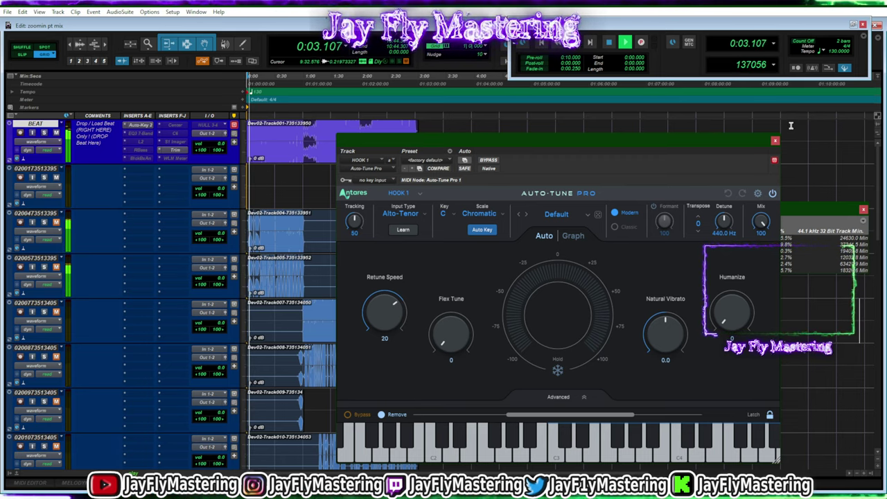
click(776, 141)
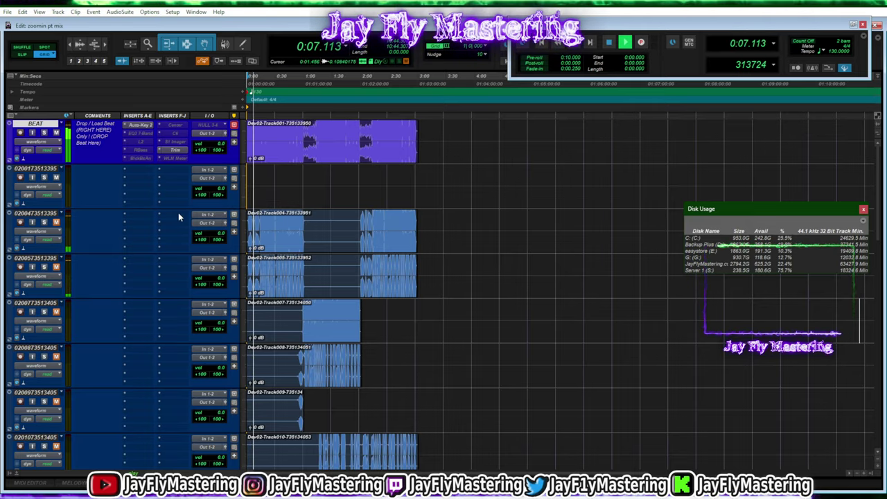
scroll(191, 262, down, 15)
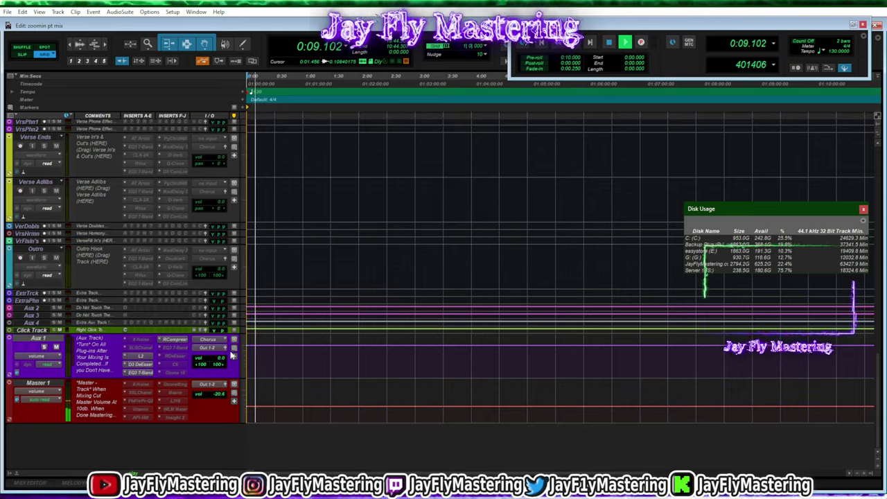
scroll(395, 300, up, 15)
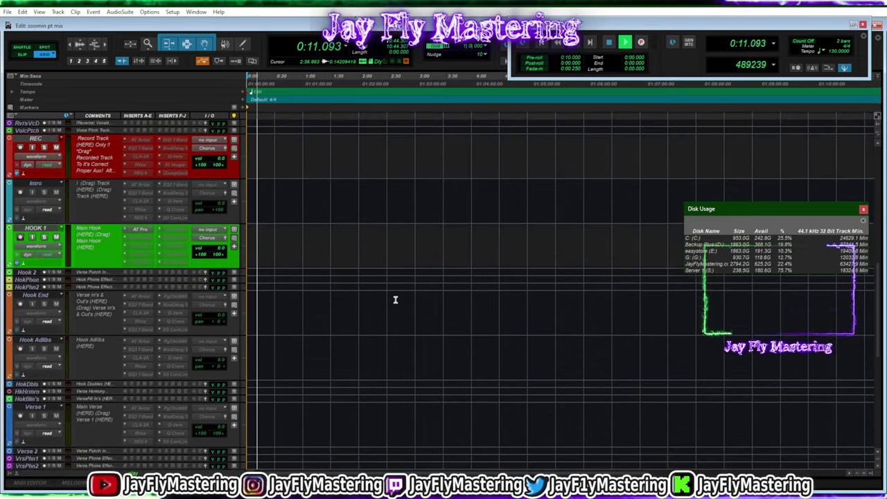
scroll(395, 299, up, 3)
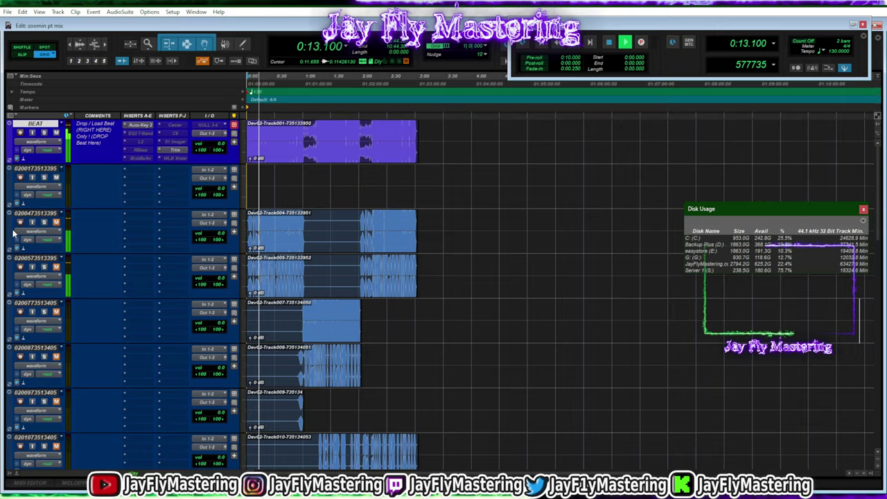
drag(31, 219, 124, 436)
key(space)
drag(274, 423, 275, 440)
Send the beat's E Major key from Auto-Key 2 on the BEAT track to Auto-Tune and open Auto-Tune Pro on HOOK 1
scroll(272, 188, up, 5)
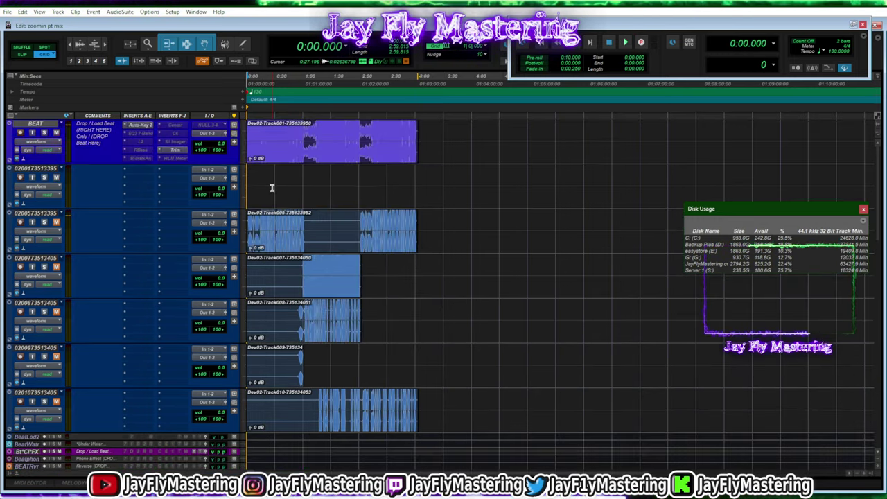
click(137, 126)
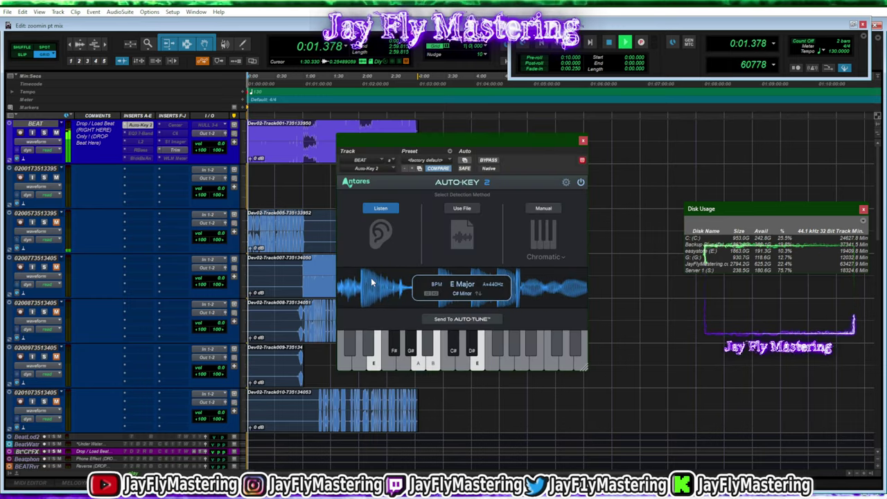
scroll(667, 367, down, 7)
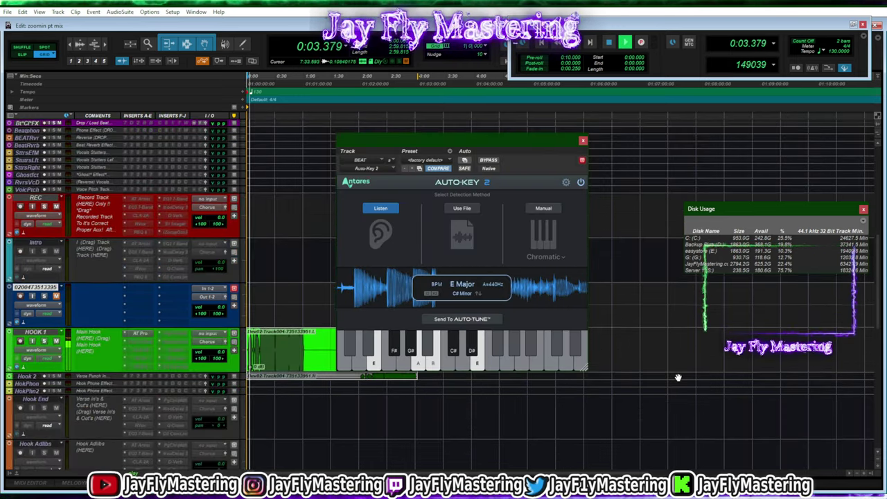
click(143, 335)
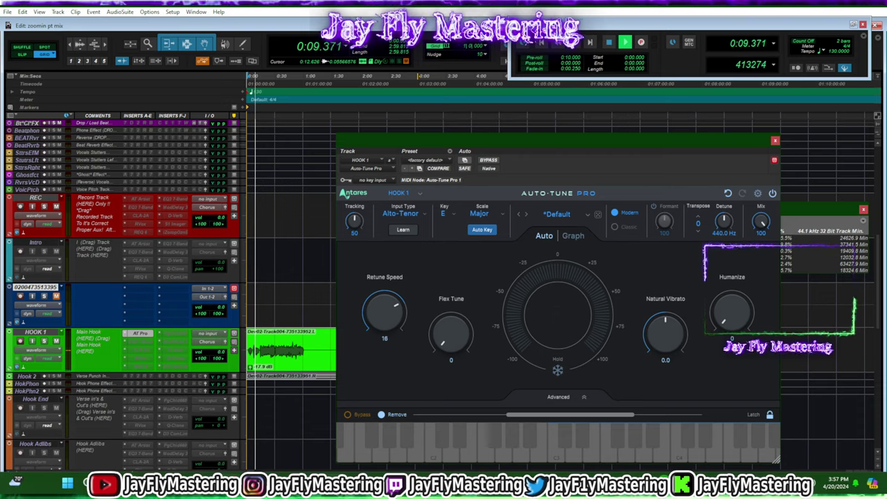
Switch to Voicemeeter Potato, toggle the mono mode of output A1, and return to Pro Tools
click(270, 484)
click(537, 230)
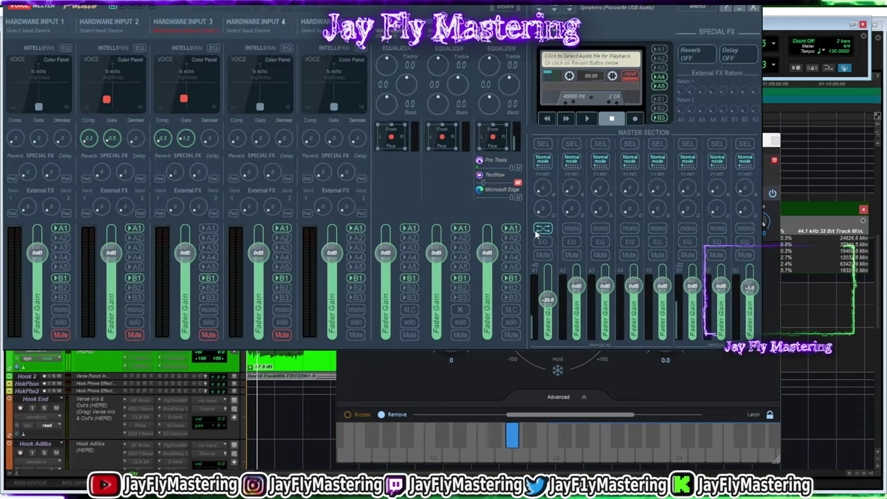
click(398, 357)
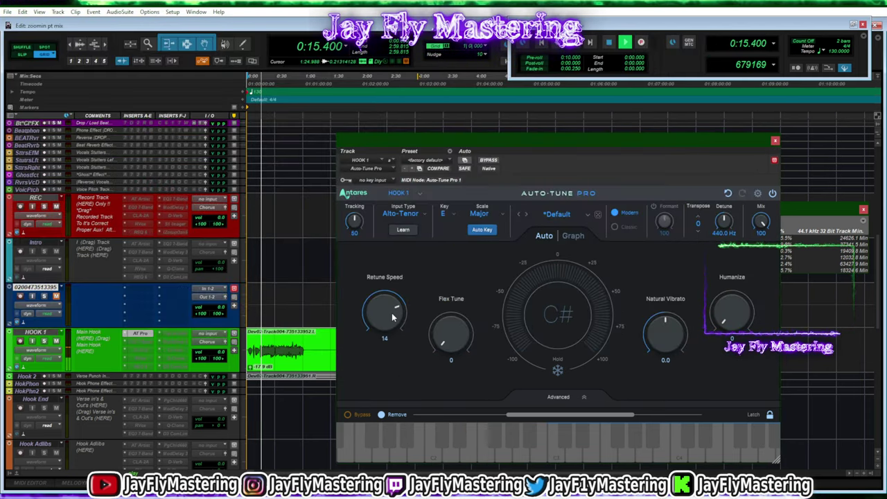
Set HOOK 1's Auto-Tune Retune Speed to 10 and lower its clip gain to -21.1 dB
drag(392, 317, 392, 311)
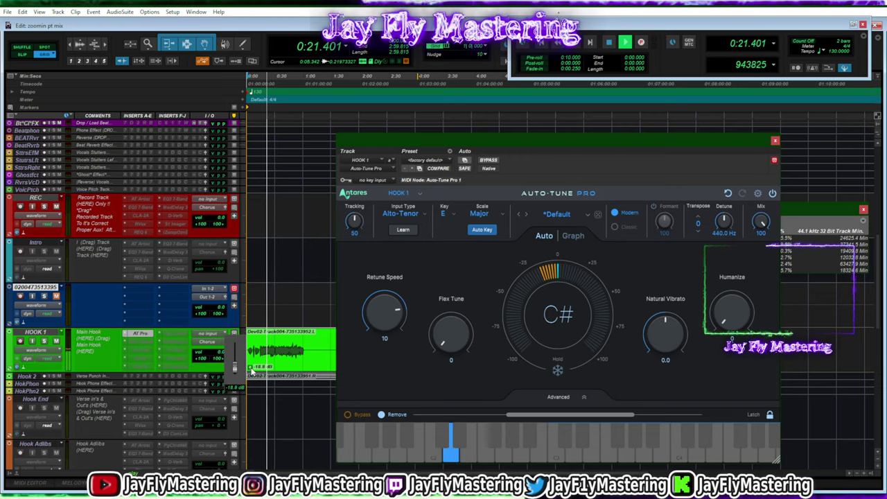
scroll(245, 365, up, 1)
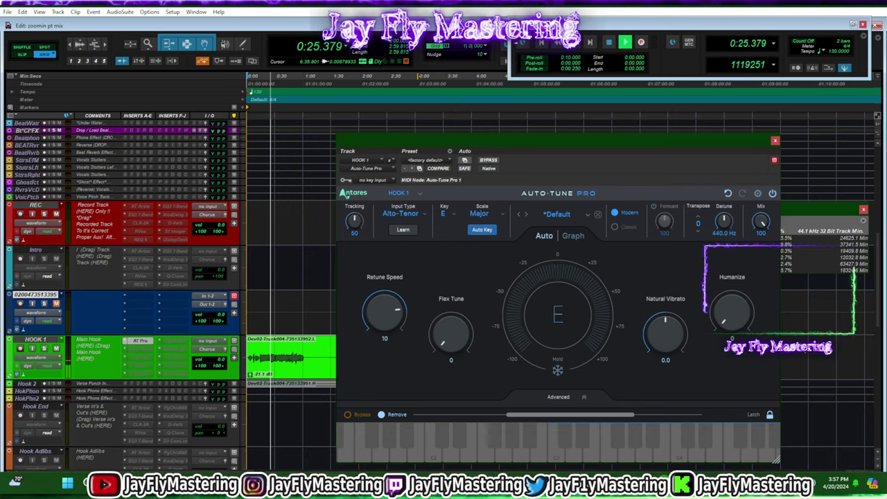
Show the running stopwatch as a small always-on-top window and check the OBS recording window briefly
click(621, 484)
click(801, 210)
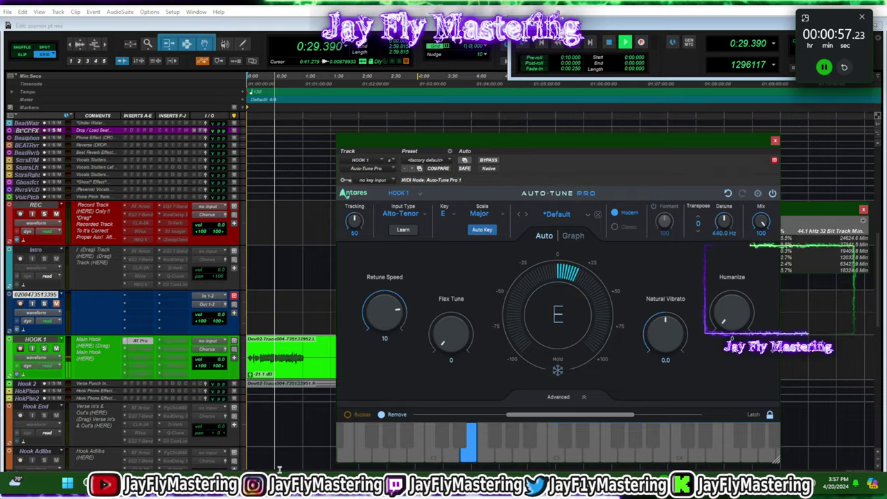
mouse_move(232, 484)
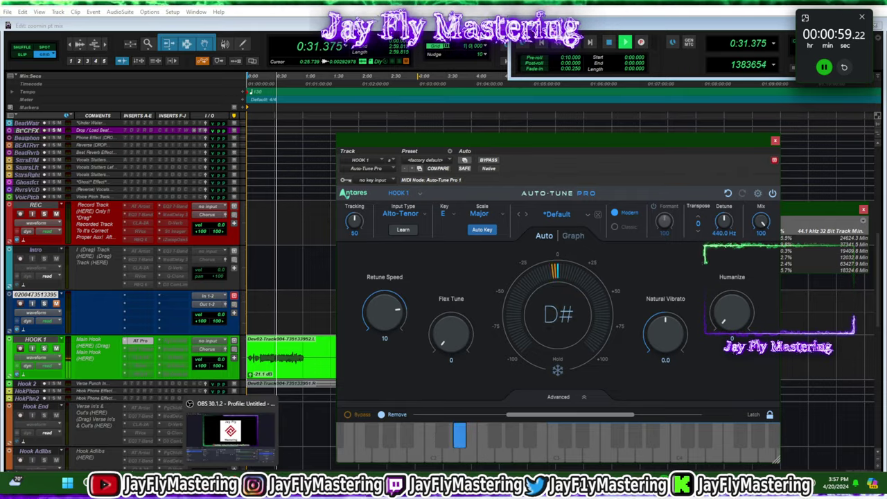
click(231, 431)
click(231, 484)
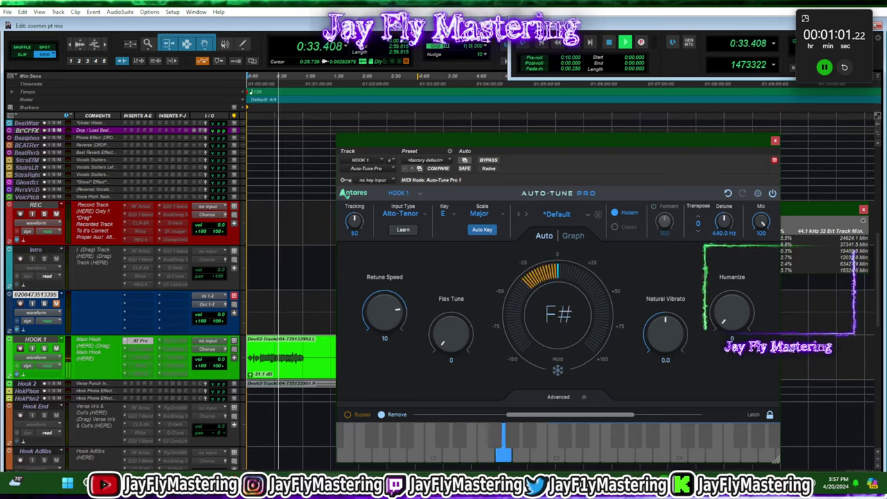
Make the EQ3 7-Band insert on HOOK 1 active and place its open window clear of the tracks
right_click(137, 349)
click(146, 359)
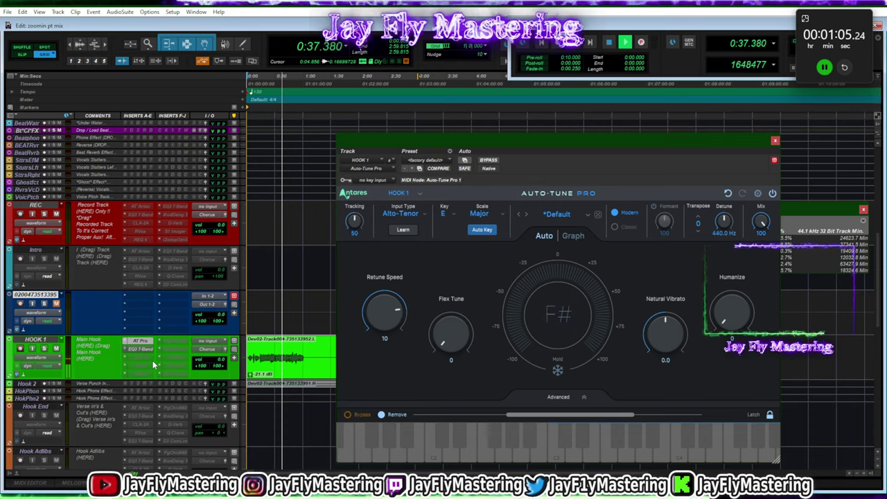
click(143, 349)
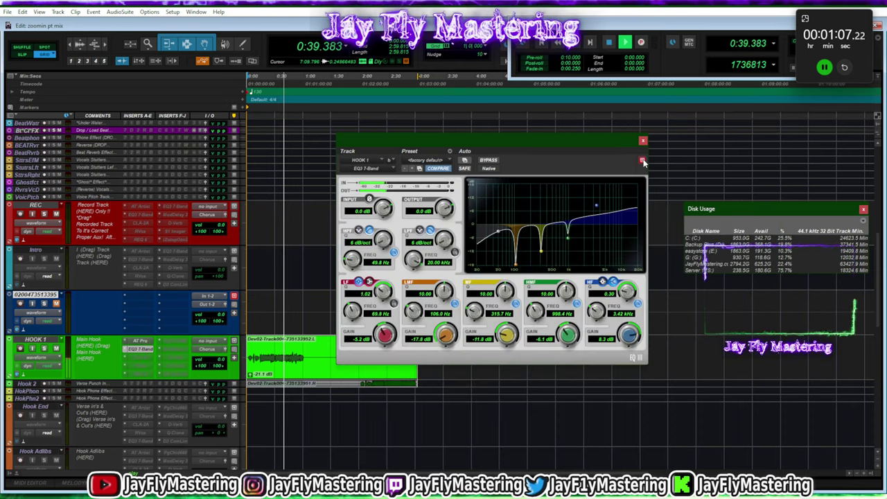
drag(609, 139, 796, 86)
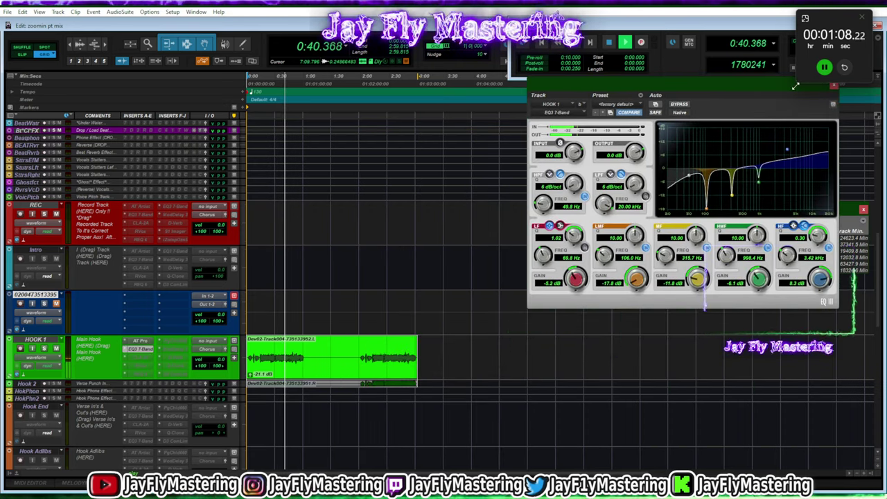
Make the CLA-2A compressor insert on HOOK 1 active and open its window
right_click(135, 358)
click(162, 369)
click(141, 357)
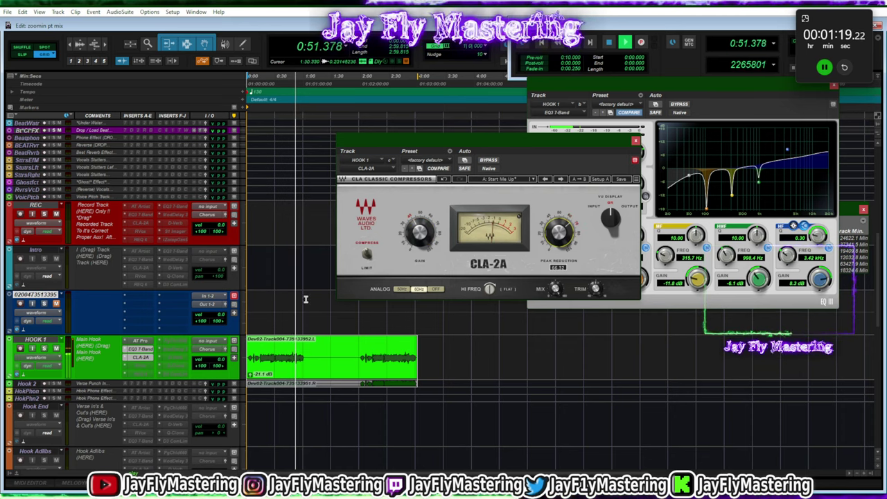
mouse_move(562, 246)
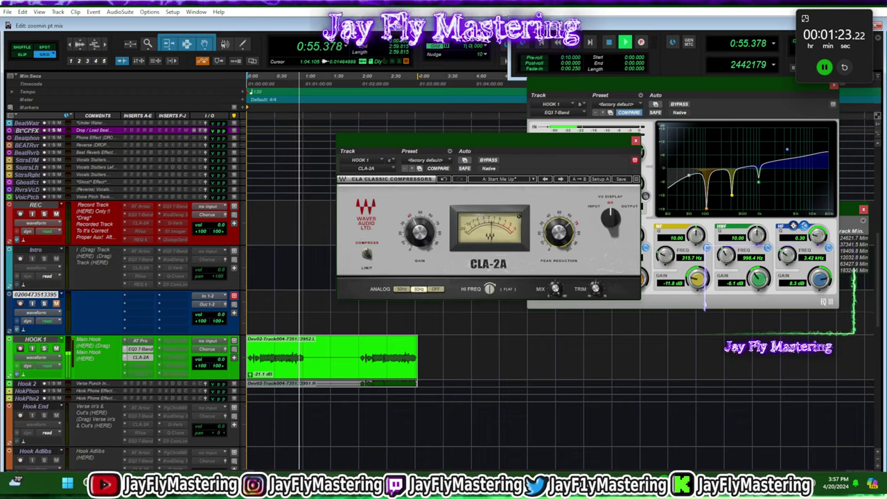
click(485, 483)
click(496, 356)
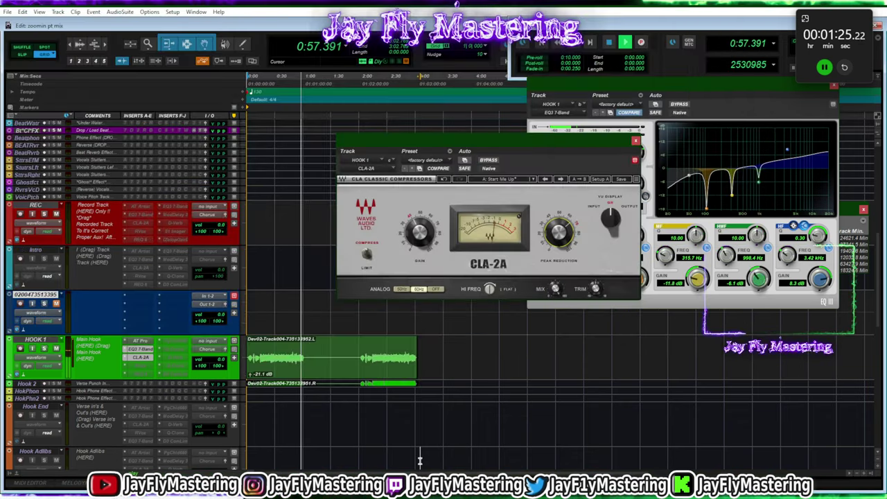
Make the RVox insert on HOOK 1 active and open its window
right_click(147, 365)
click(164, 378)
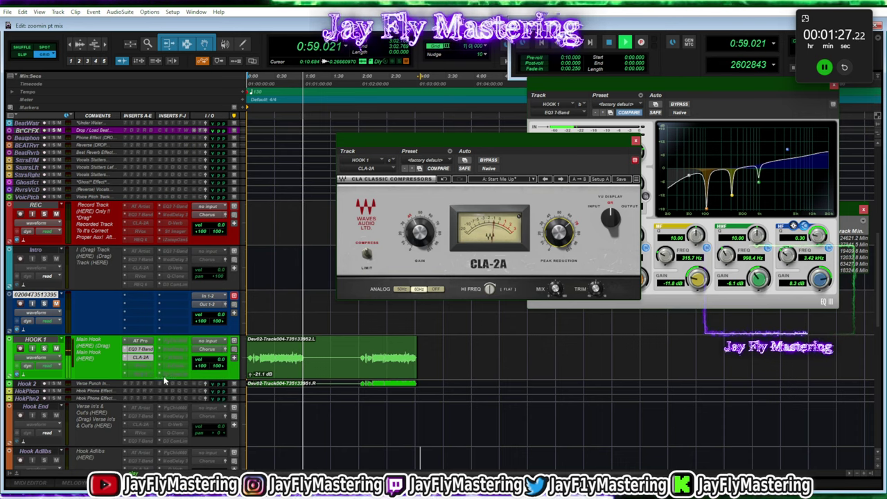
click(142, 367)
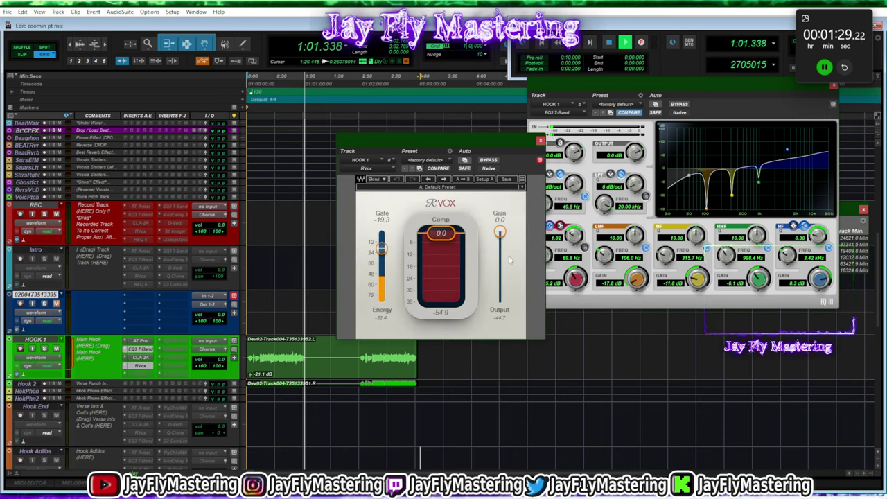
Restart playback from the beginning, set the RVox compression to -3.0, and remove the right-channel clip from Hook 2
key(space)
key(space)
drag(444, 235, 444, 241)
click(332, 398)
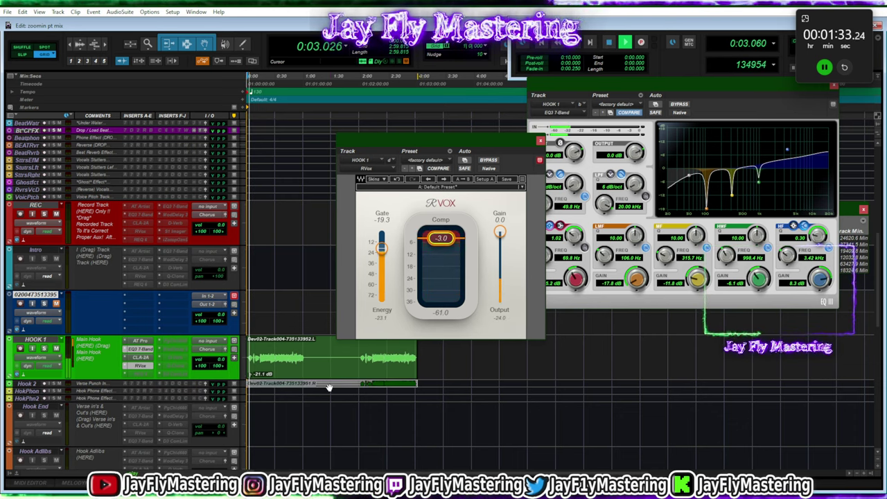
Set the RVox compression to -14.8 and its gain to -1.0 on HOOK 1
drag(466, 265, 466, 287)
drag(441, 260, 441, 261)
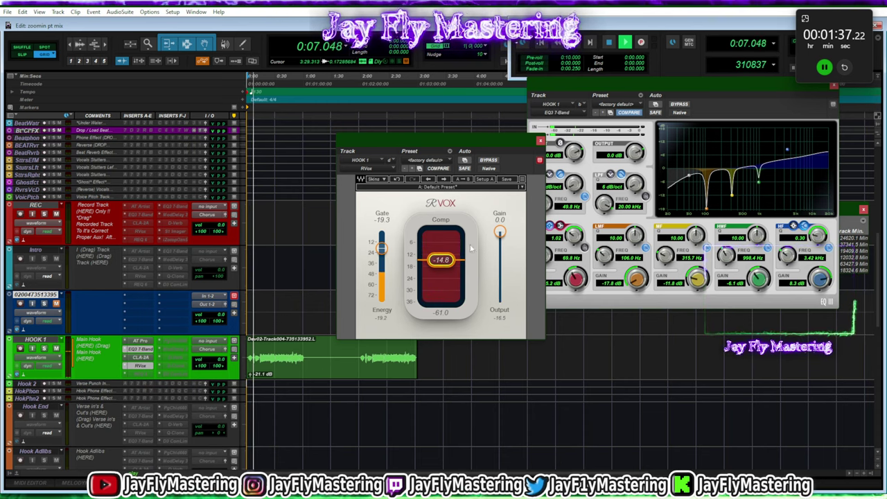
drag(499, 232, 500, 235)
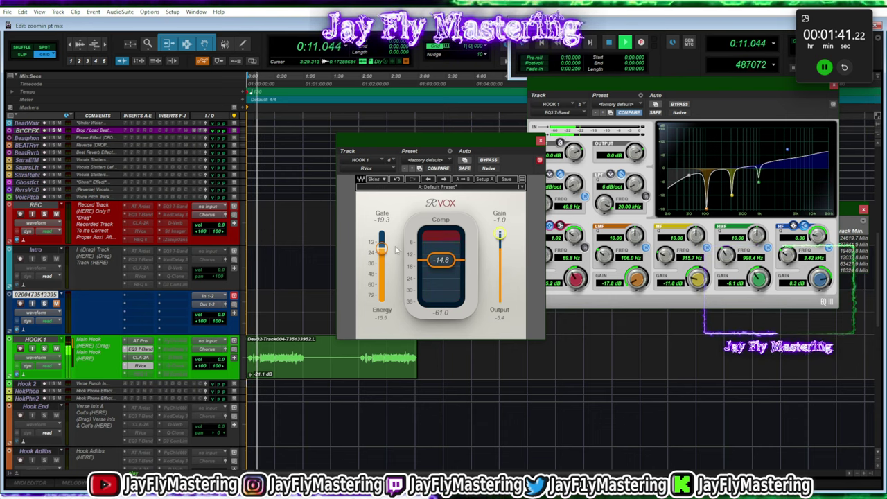
Lower the RVox gate to -32.7 and fine-tune the compression to -15.9 during playback
drag(381, 248, 381, 260)
drag(451, 265, 451, 268)
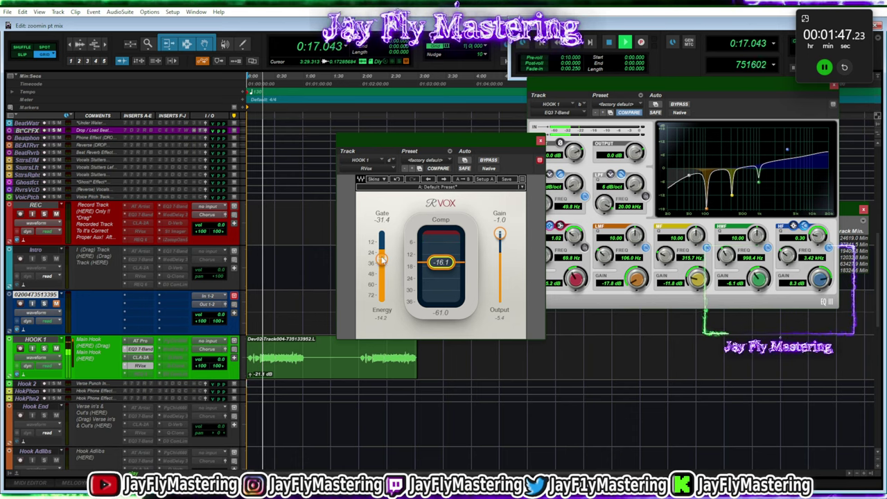
drag(381, 260, 382, 260)
drag(441, 261, 441, 259)
drag(381, 259, 441, 266)
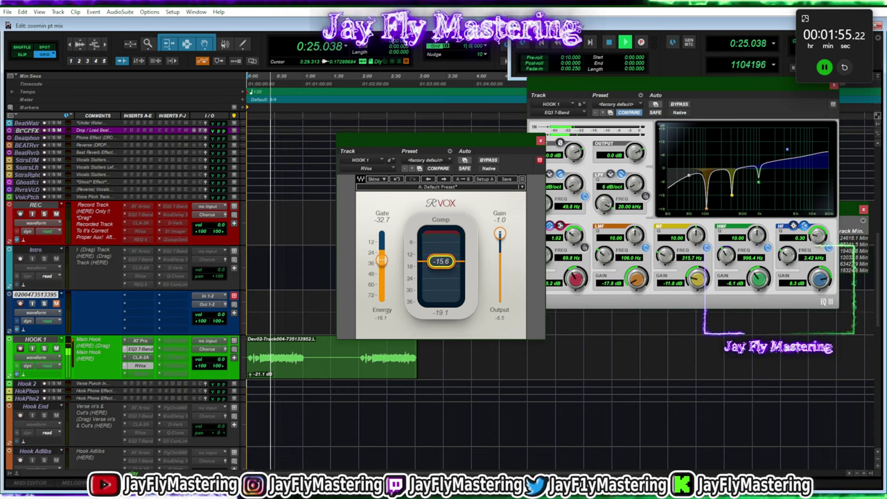
Make the PgChld660, D3 ComLim and D-Verb inserts on HOOK 1 active
right_click(148, 375)
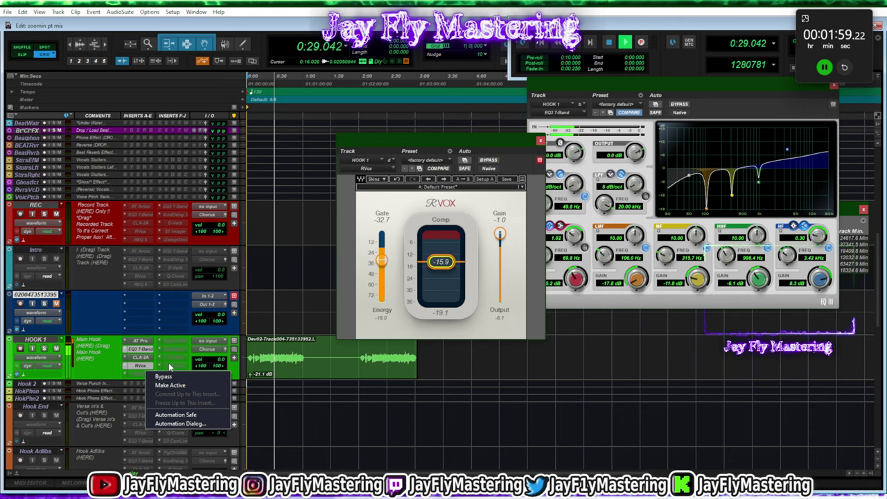
right_click(184, 341)
click(192, 353)
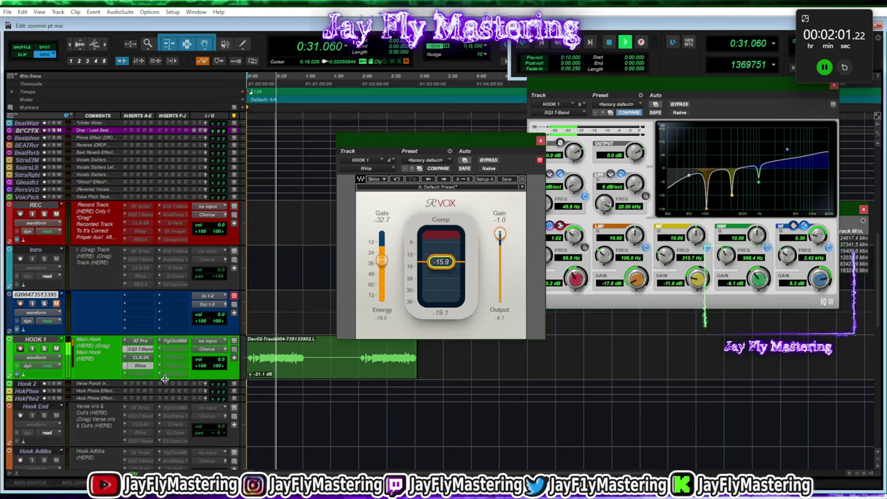
right_click(174, 372)
click(186, 386)
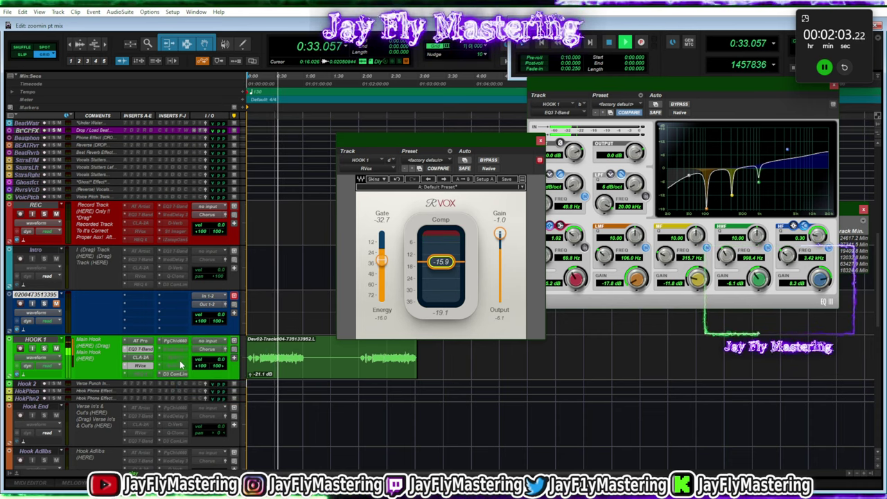
right_click(179, 358)
click(190, 368)
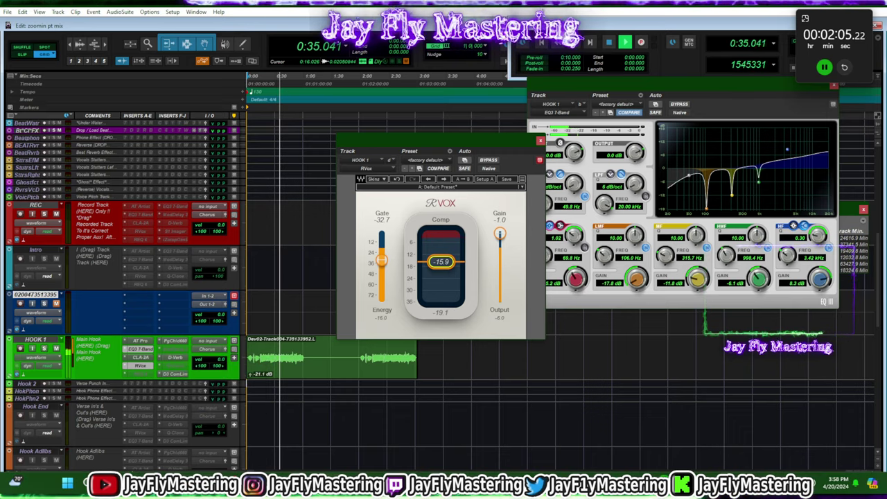
click(756, 483)
click(493, 388)
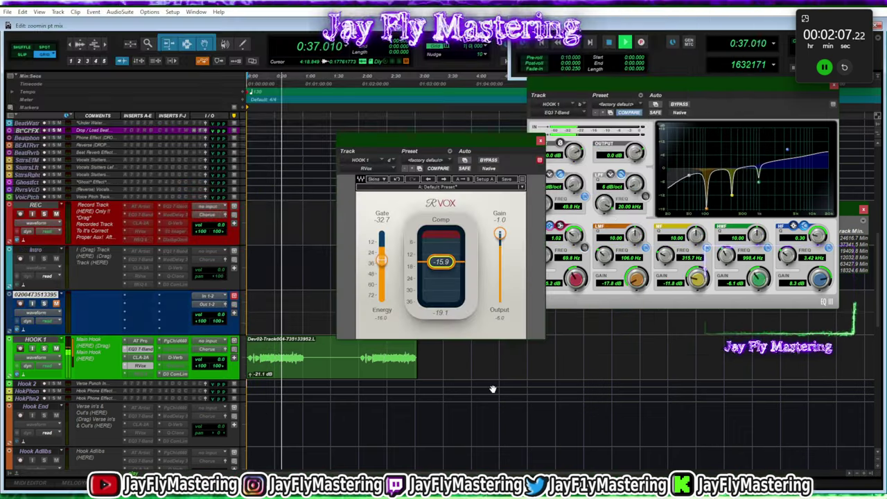
Make the Mod Delay III insert on HOOK 1 active and open its window
right_click(179, 351)
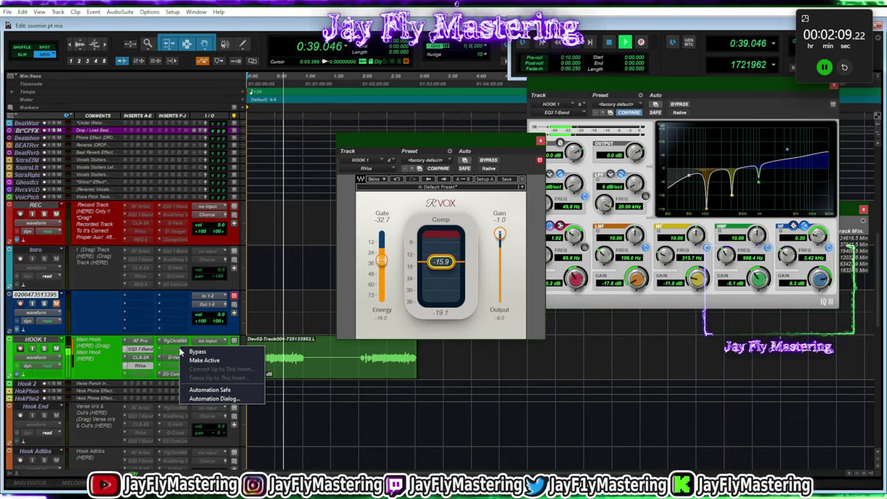
click(190, 362)
click(184, 350)
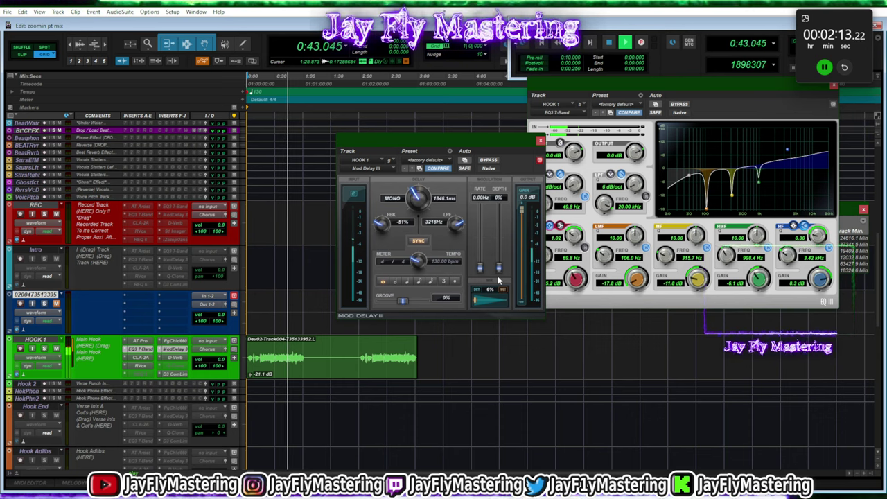
Make the REQ 6 insert on HOOK 1 active and create multiple duplicates of the track without its active playlist
right_click(142, 373)
click(160, 385)
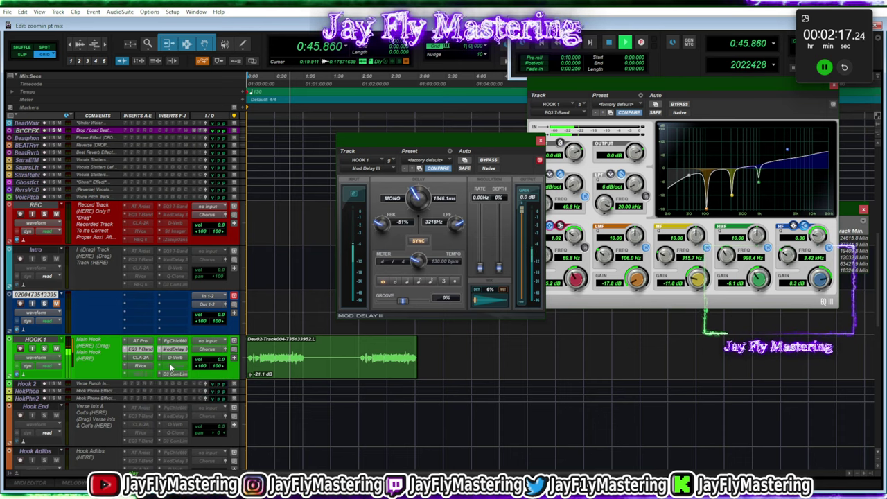
click(42, 342)
right_click(42, 341)
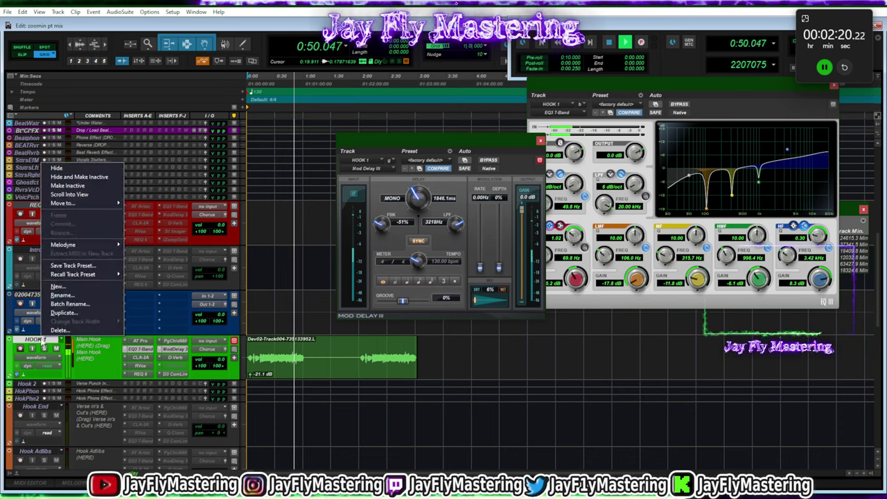
click(67, 309)
click(409, 164)
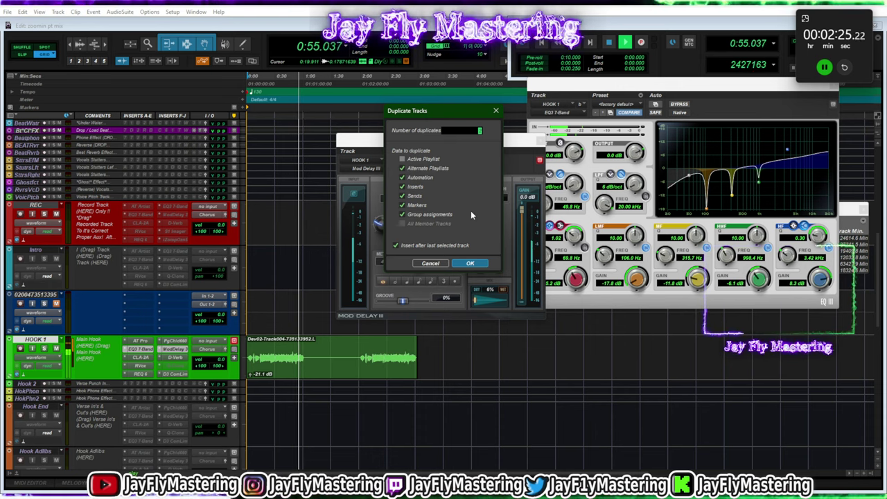
click(471, 263)
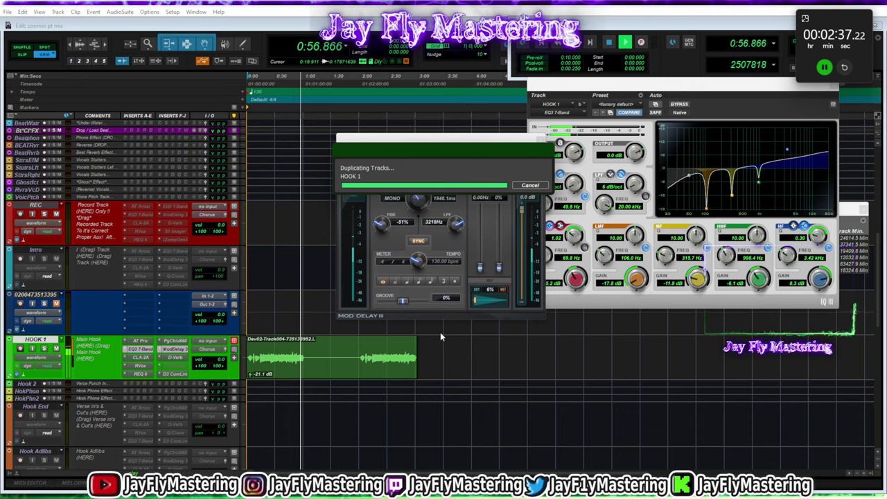
scroll(292, 315, up, 5)
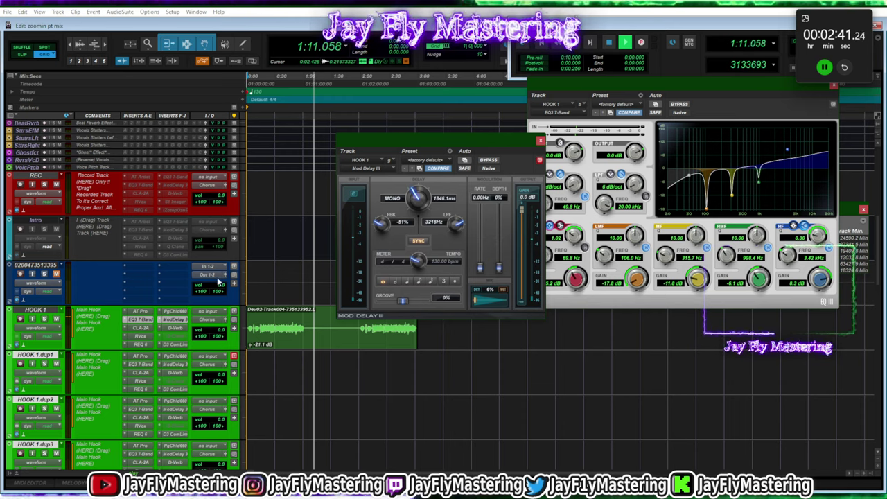
scroll(250, 264, up, 10)
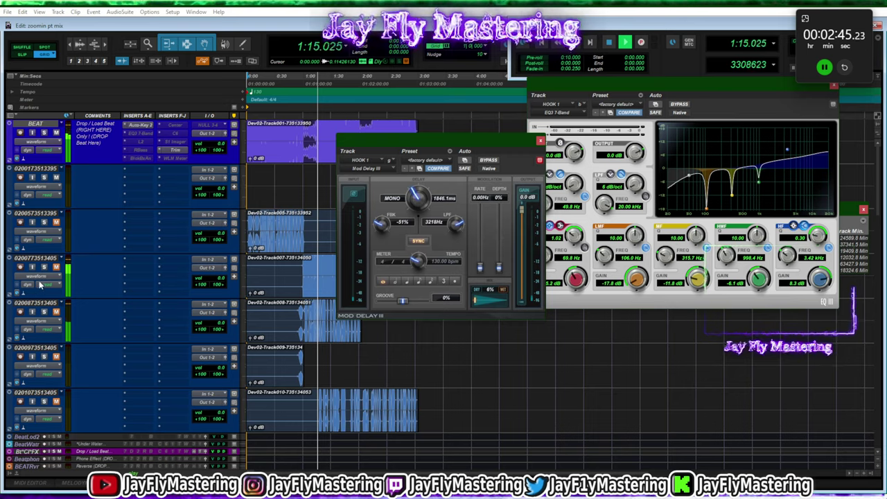
drag(35, 257, 40, 367)
Set the band 1 frequency of the REQ 6 on HOOK 1 to about 43 Hz
click(143, 317)
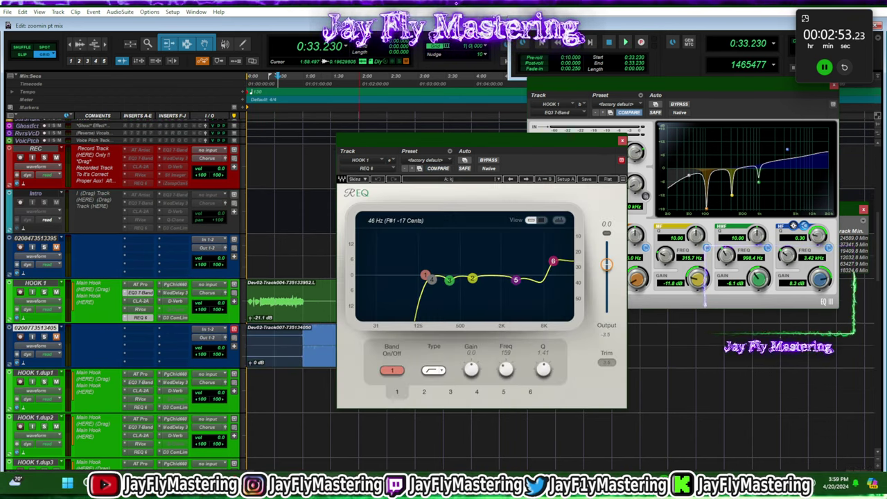
click(759, 483)
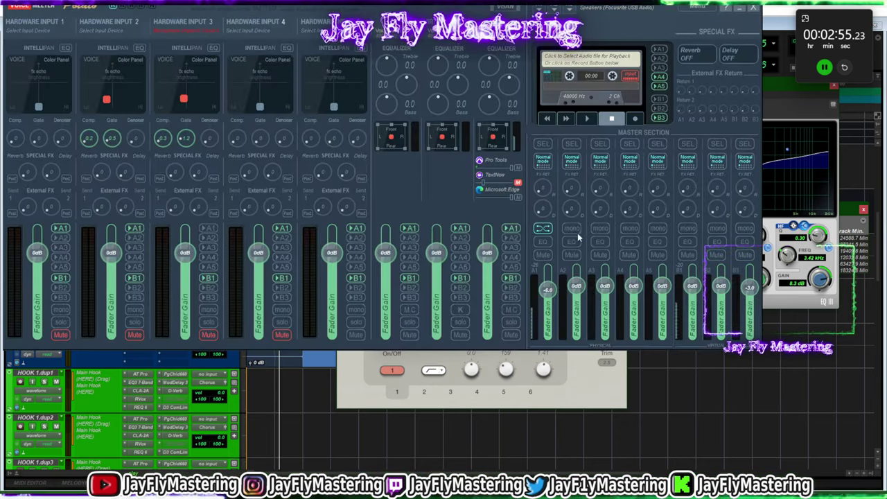
click(579, 370)
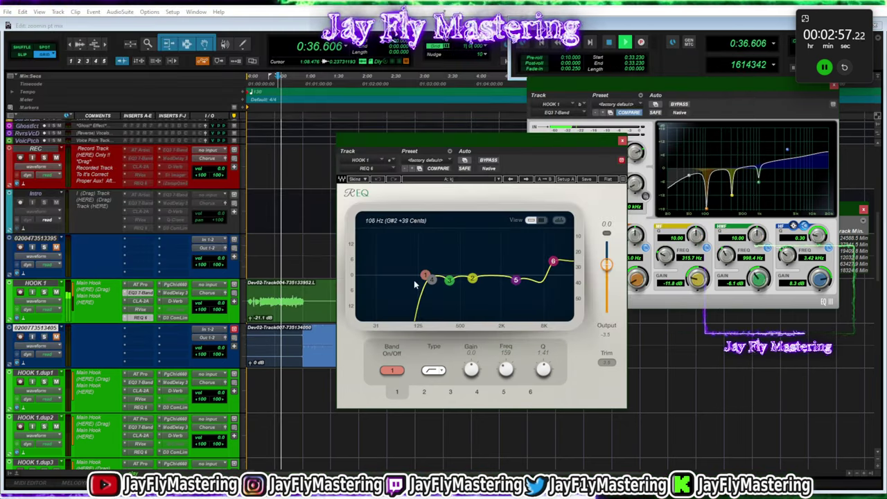
click(431, 279)
click(425, 276)
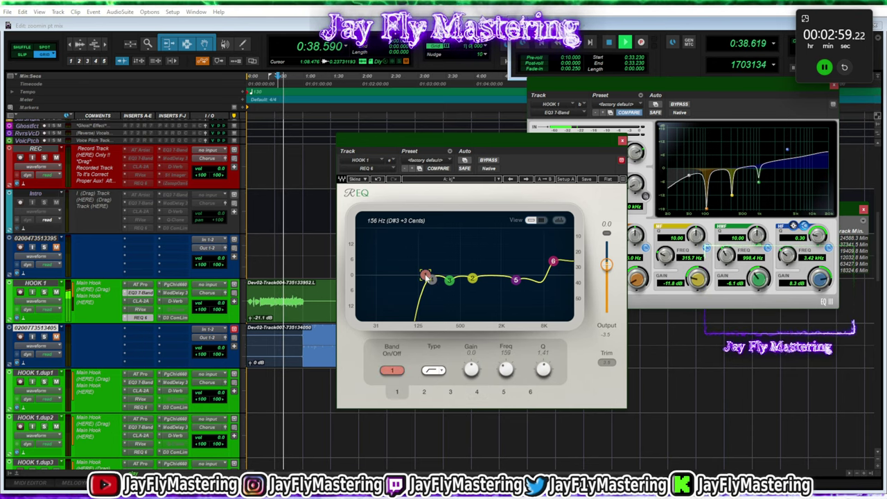
drag(508, 378, 508, 416)
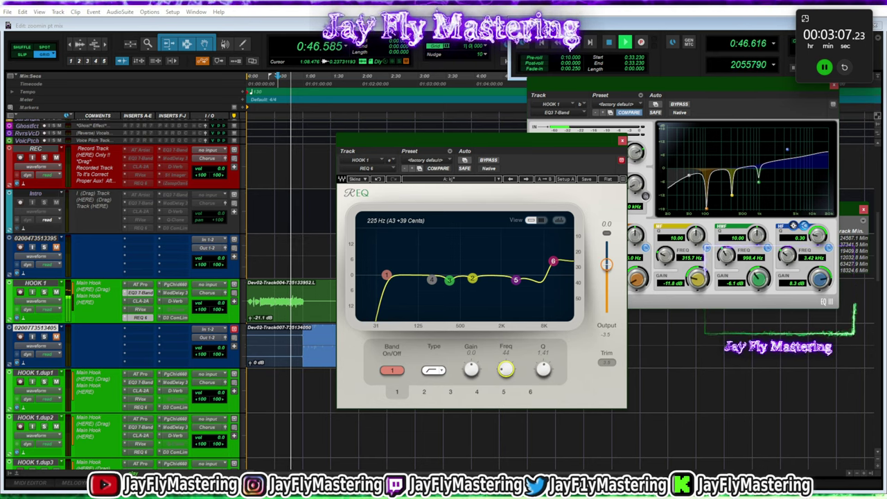
drag(293, 361, 285, 394)
click(402, 457)
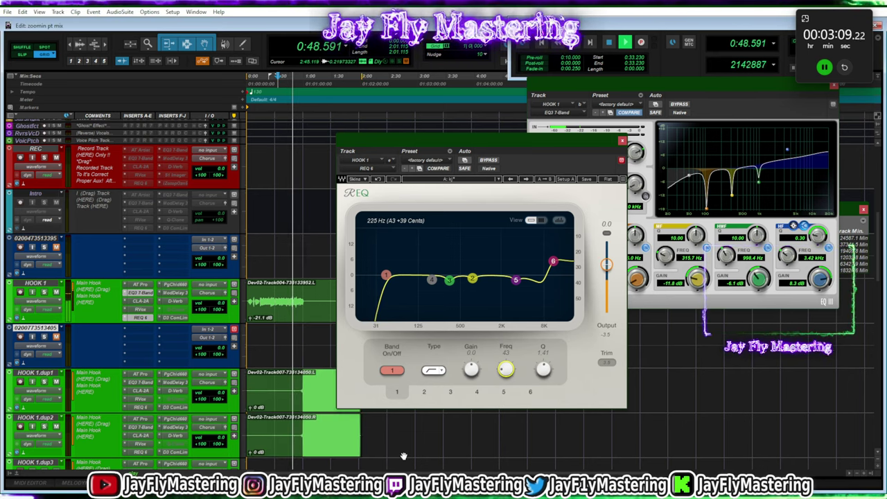
click(287, 448)
key(Delete)
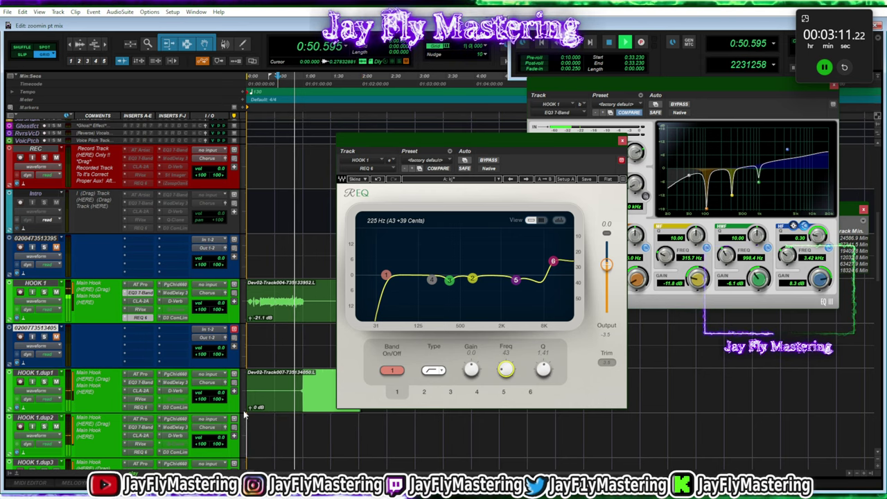
Lower the clip gain on HOOK 1.dup1 to -21.1 dB and set its RVox compression to -17.3 and gate to -33.6
drag(249, 407, 252, 420)
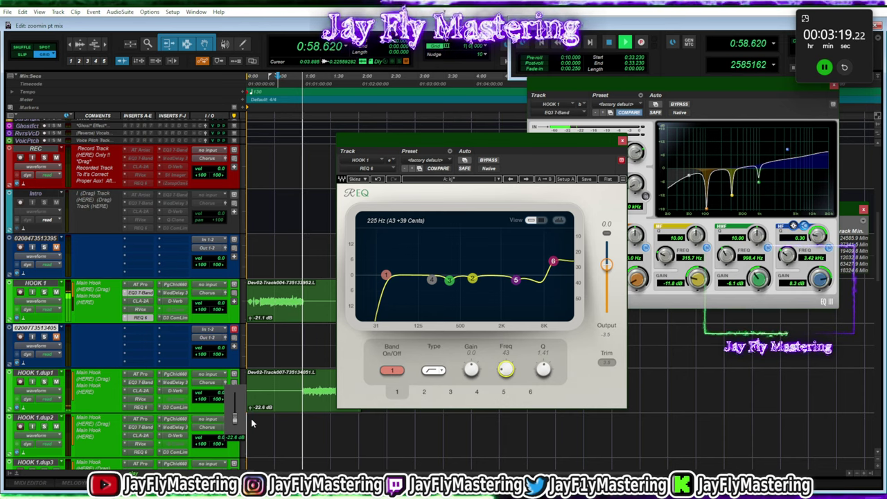
click(140, 400)
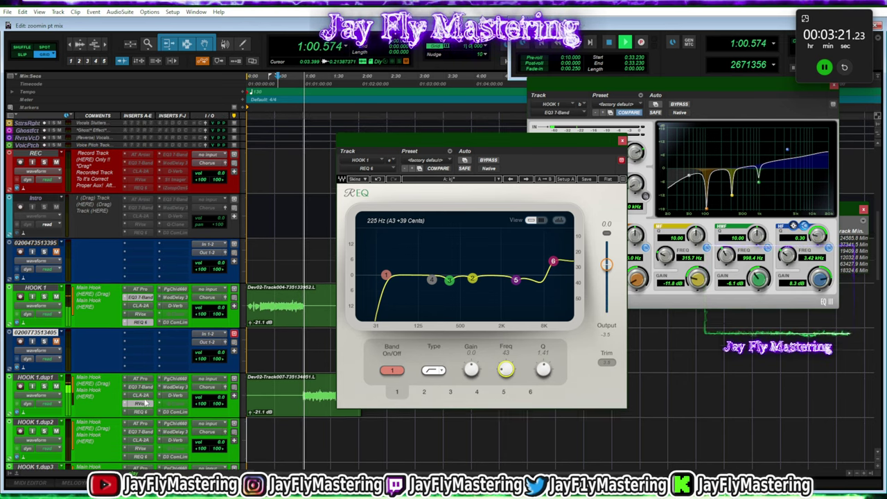
drag(447, 261, 448, 264)
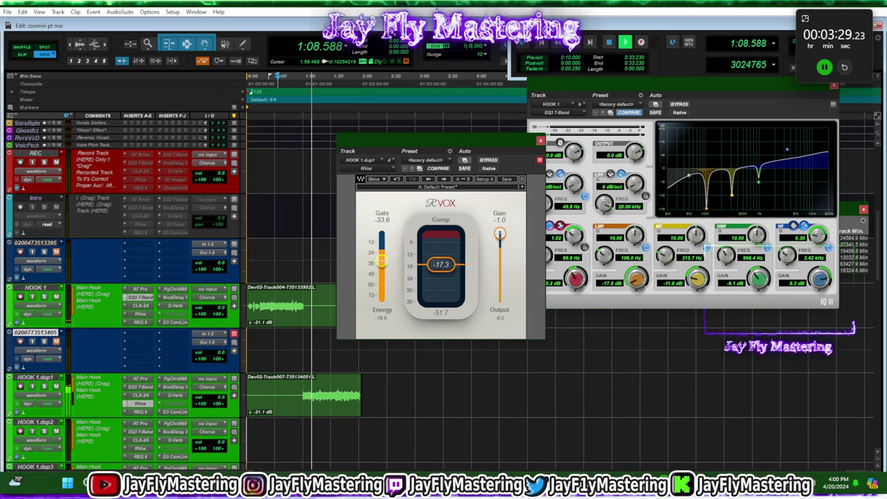
Make the Q-Clone inserts on HOOK 1.dup1 and HOOK 1 active and restart playback from about 0:53
right_click(182, 409)
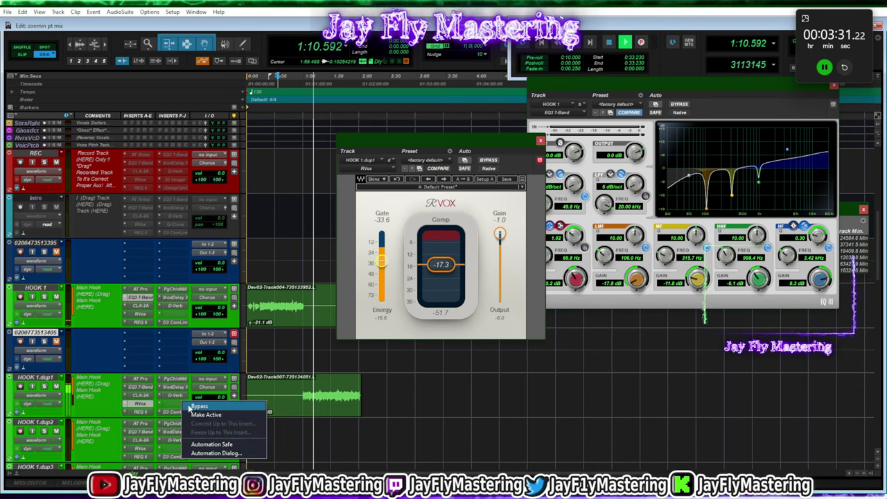
click(198, 415)
right_click(182, 318)
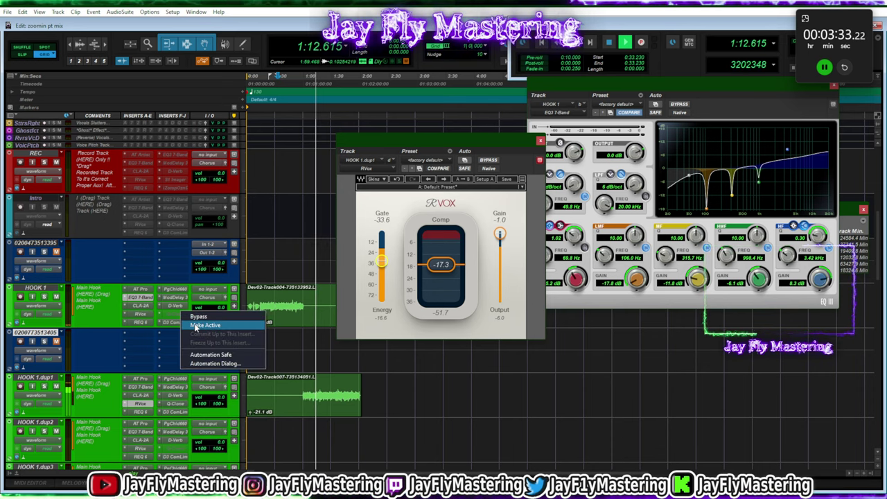
click(194, 325)
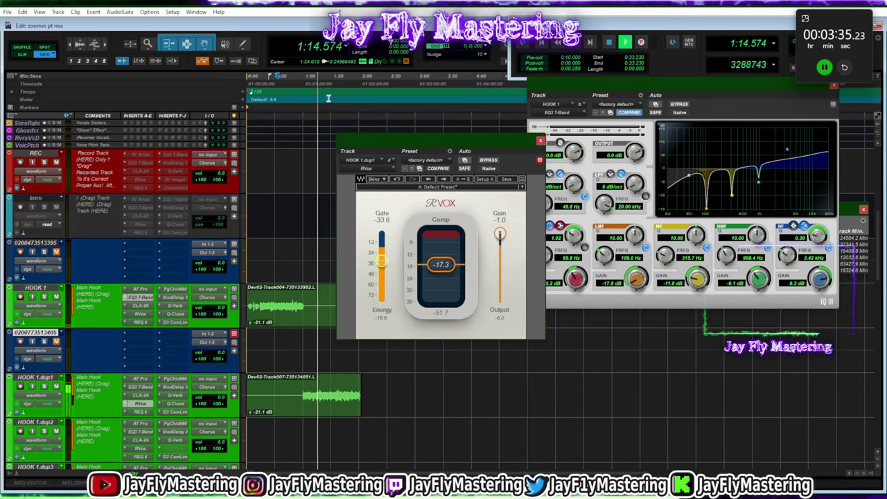
click(296, 77)
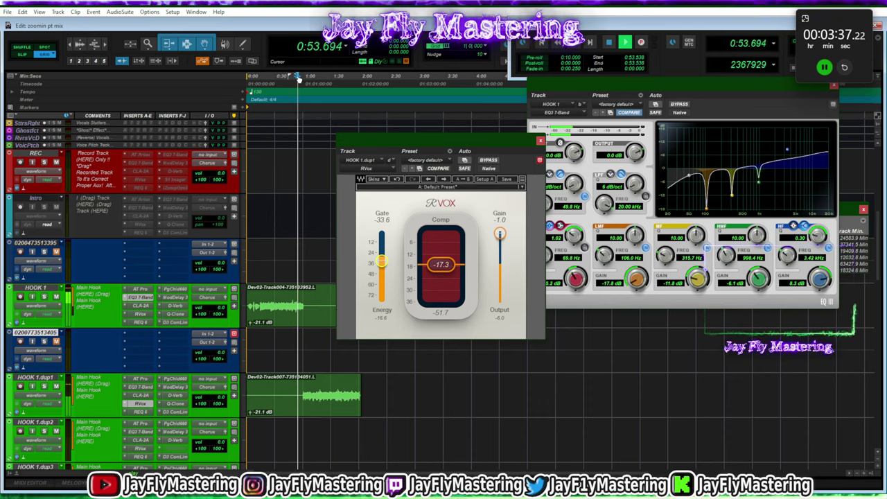
scroll(276, 276, up, 1)
scroll(275, 276, up, 5)
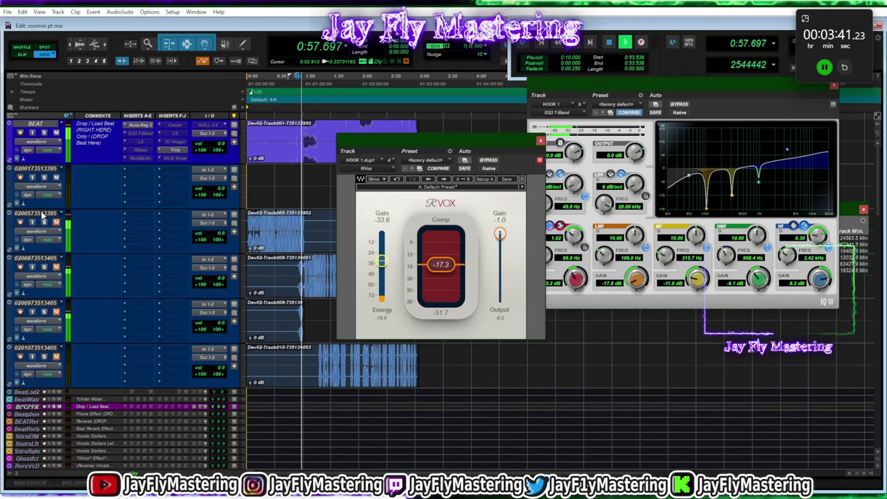
scroll(43, 216, down, 5)
scroll(49, 422, down, 4)
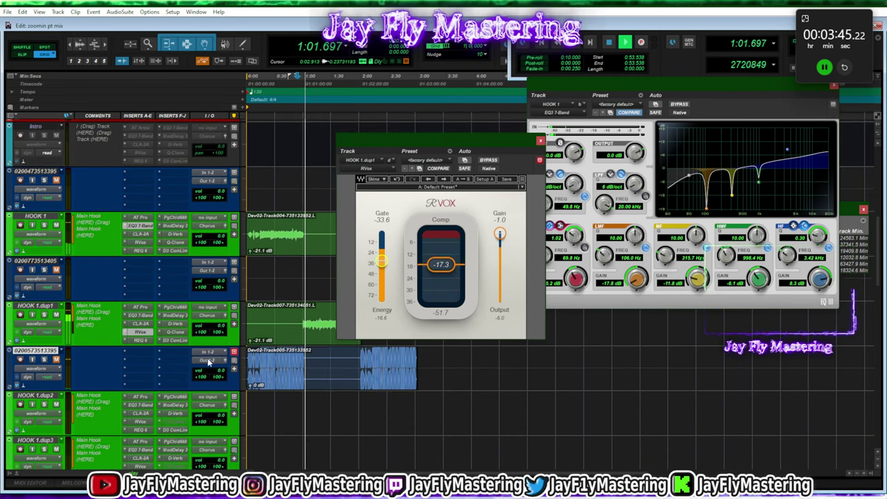
drag(267, 388, 278, 433)
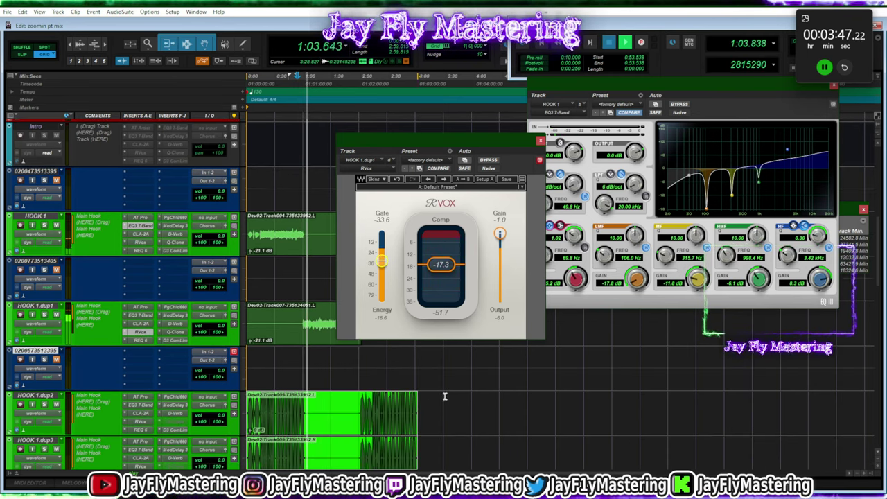
key(space)
click(482, 399)
scroll(385, 416, down, 3)
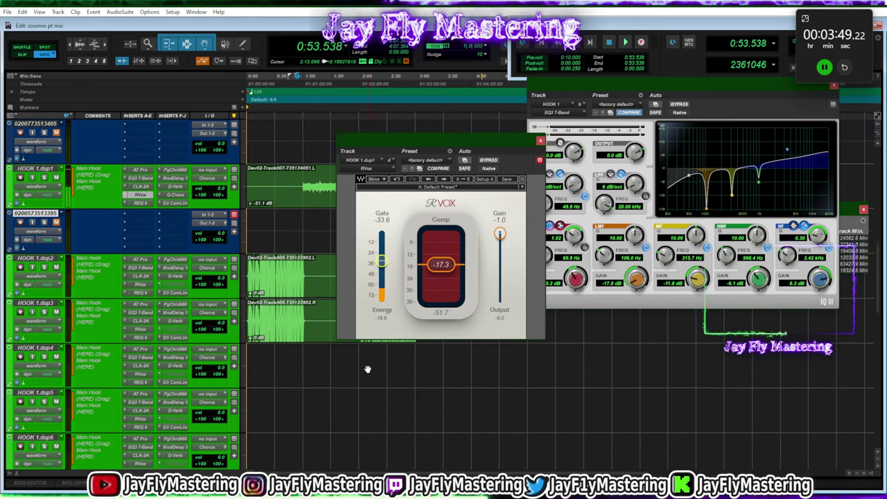
key(space)
drag(250, 294, 251, 306)
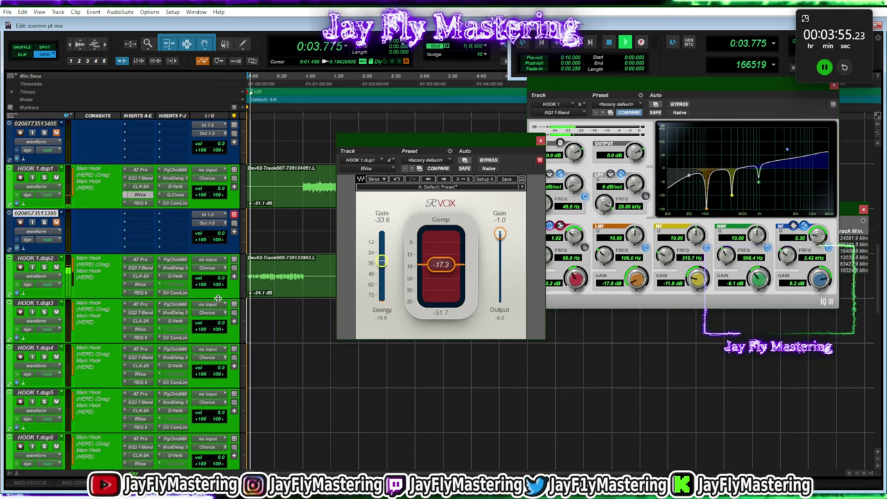
Replace the inactive plug-in below D-Verb on HOOK 1.dup2 with the multichannel Waves Doubler4
click(160, 282)
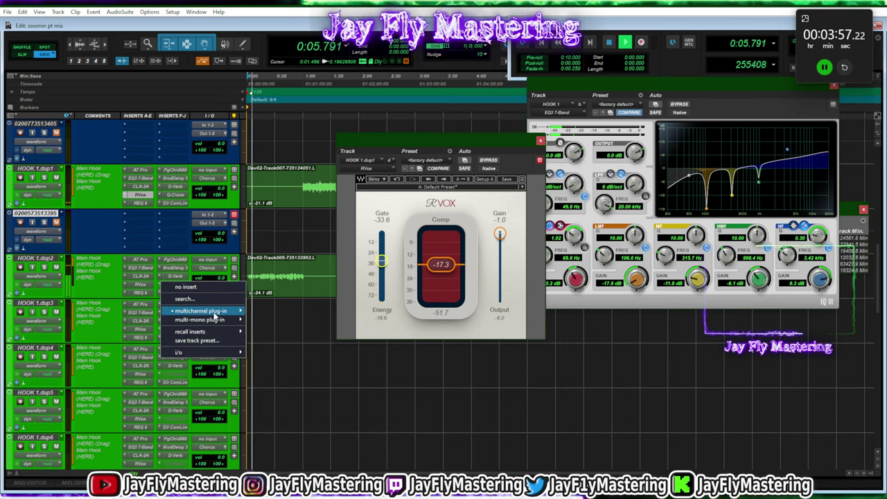
mouse_move(240, 313)
mouse_move(288, 477)
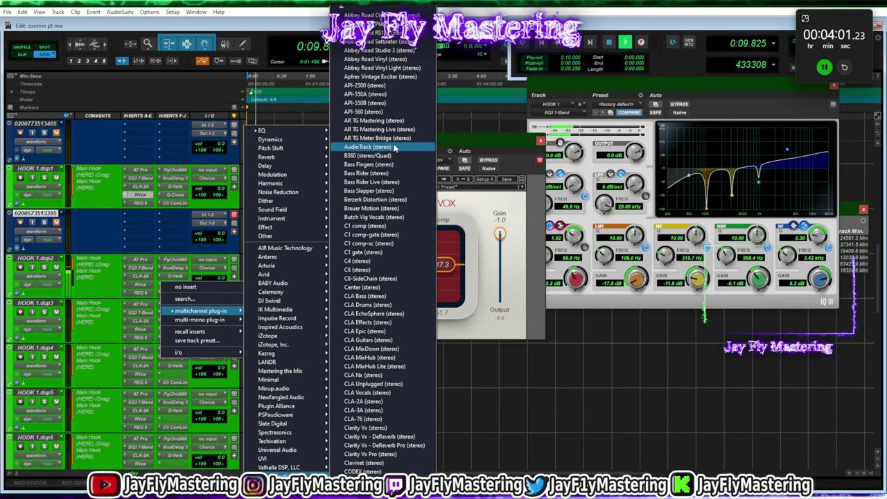
scroll(382, 474, down, 7)
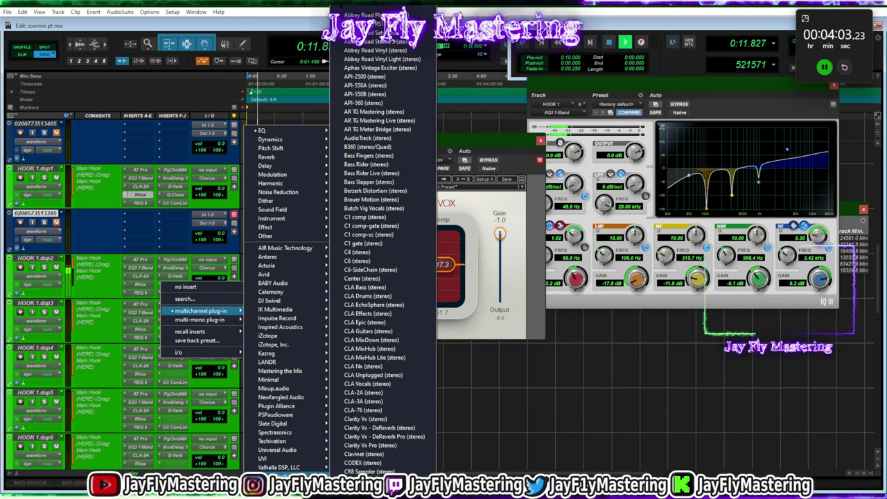
click(365, 472)
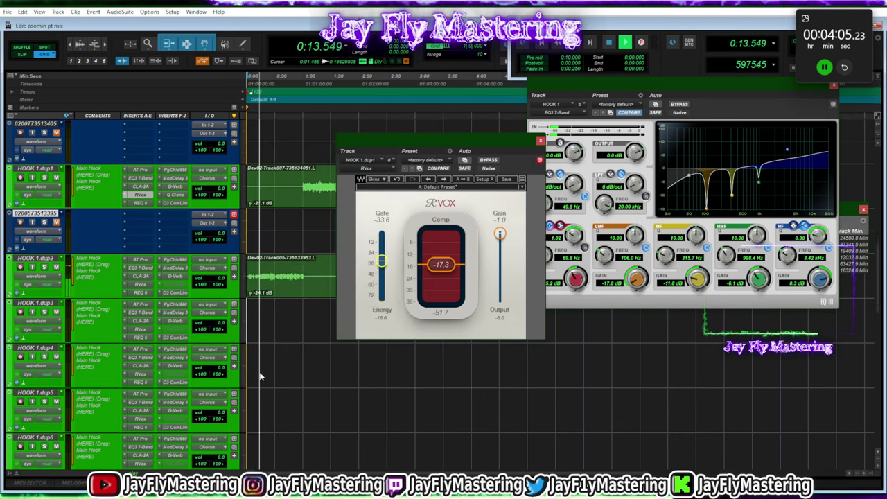
scroll(215, 333, up, 1)
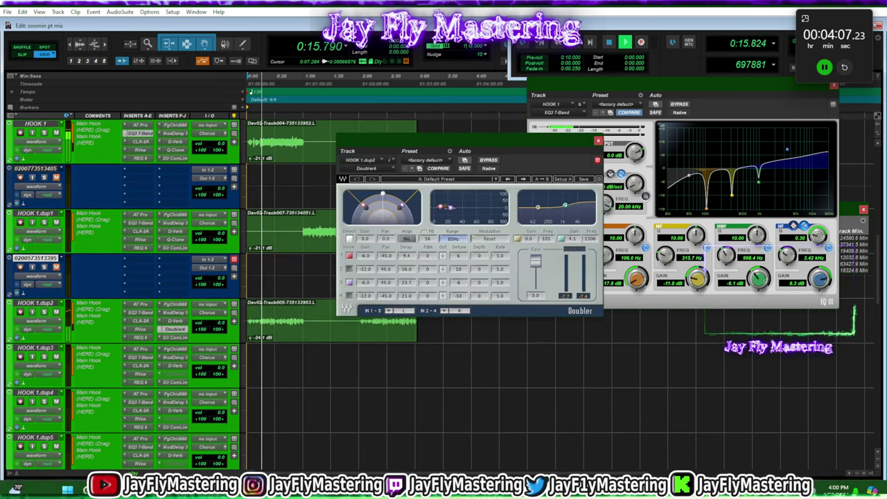
mouse_move(210, 489)
click(217, 459)
click(305, 384)
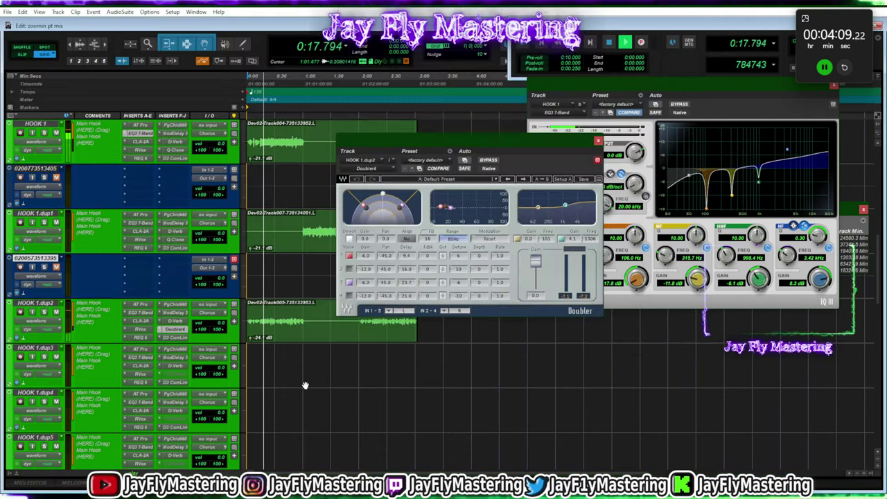
Lower the HOOK 1.dup2 volume to -7.3 and slightly raise its D-Verb wet mix
drag(222, 322, 222, 331)
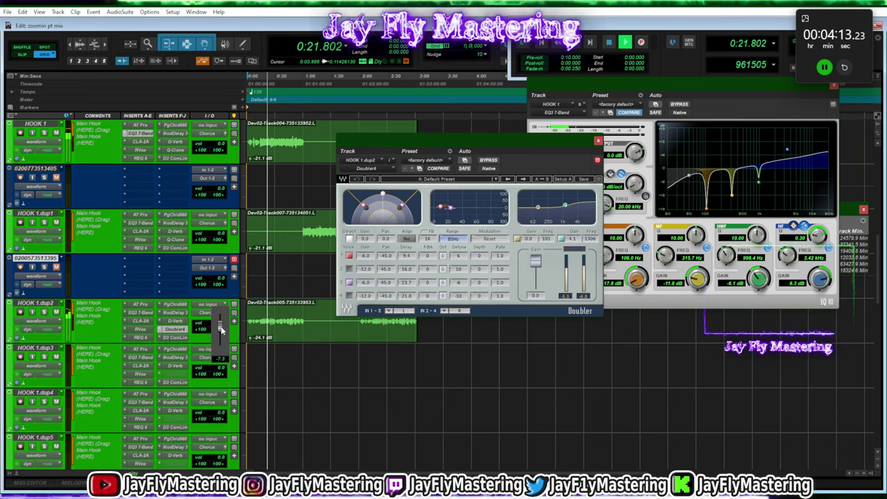
click(174, 321)
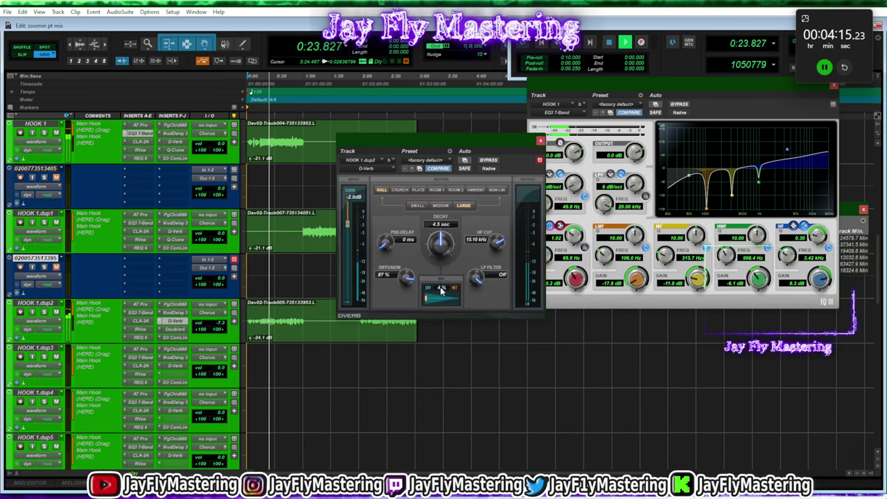
drag(441, 292, 439, 291)
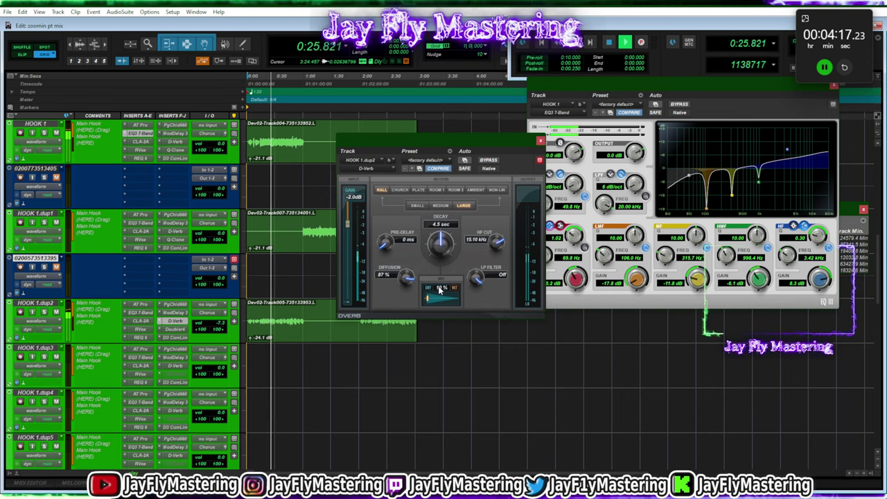
Adjust RVox on HOOK 1.dup2, lowering the compression to -16.5 and the gate to -33.9
click(140, 330)
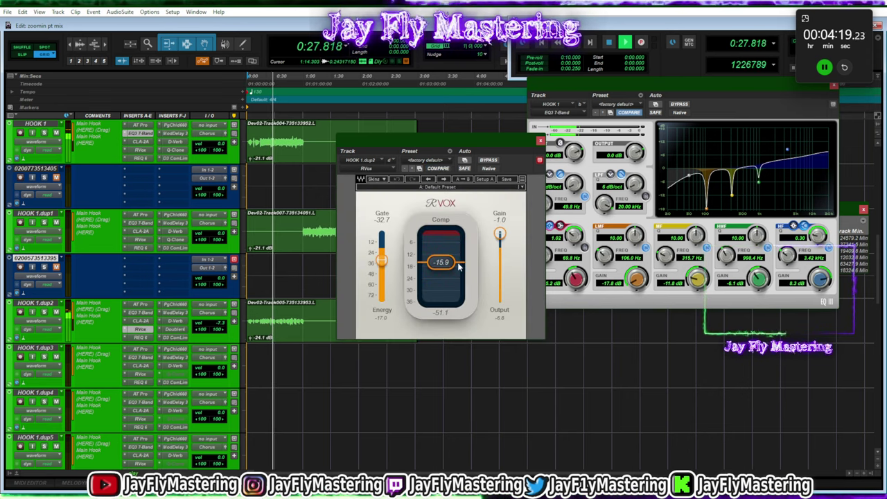
drag(458, 264, 458, 266)
drag(384, 260, 385, 263)
drag(444, 264, 443, 264)
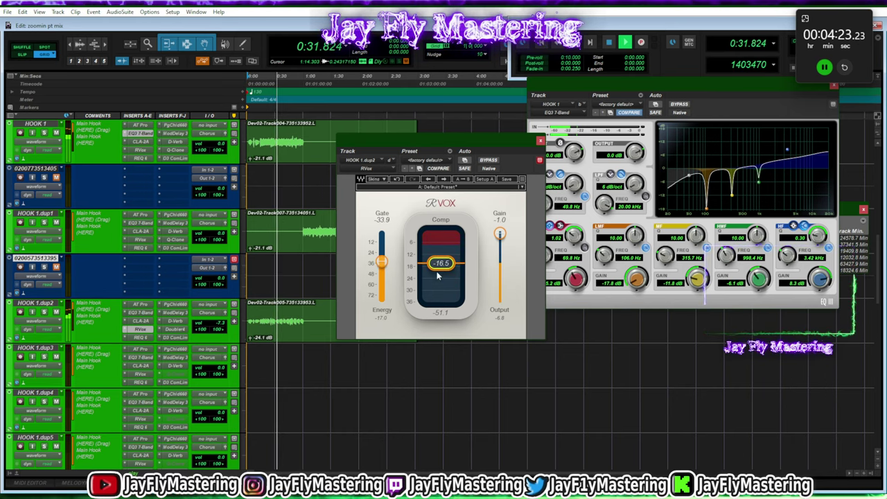
Switch to Voicemeeter and take the A1 output out of mono, then return to Pro Tools and close the RVox window
click(594, 484)
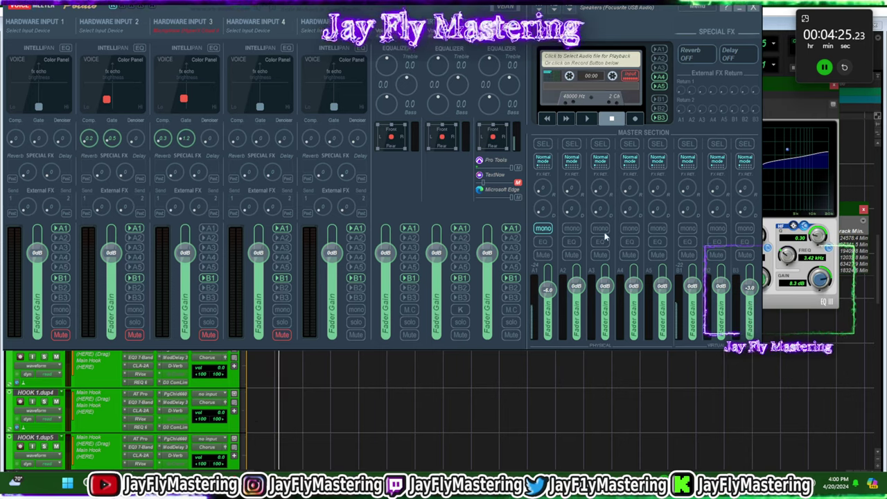
click(542, 230)
click(524, 427)
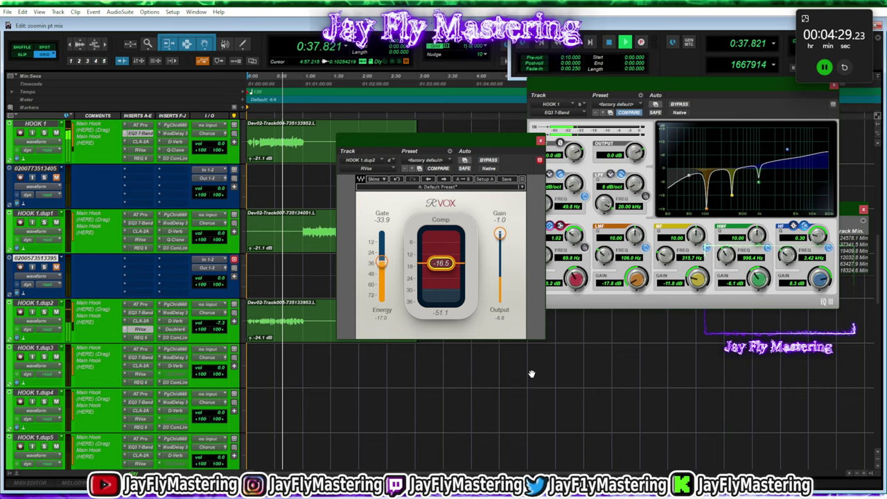
click(540, 160)
scroll(504, 250, up, 5)
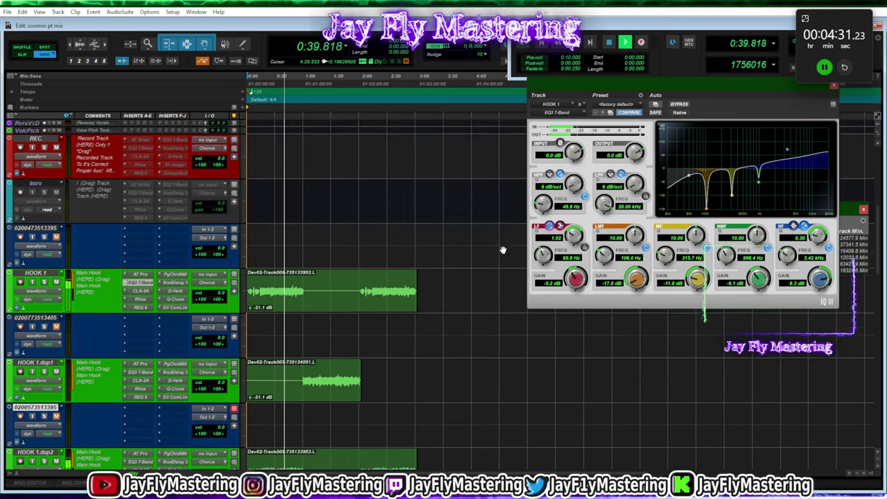
scroll(504, 249, up, 3)
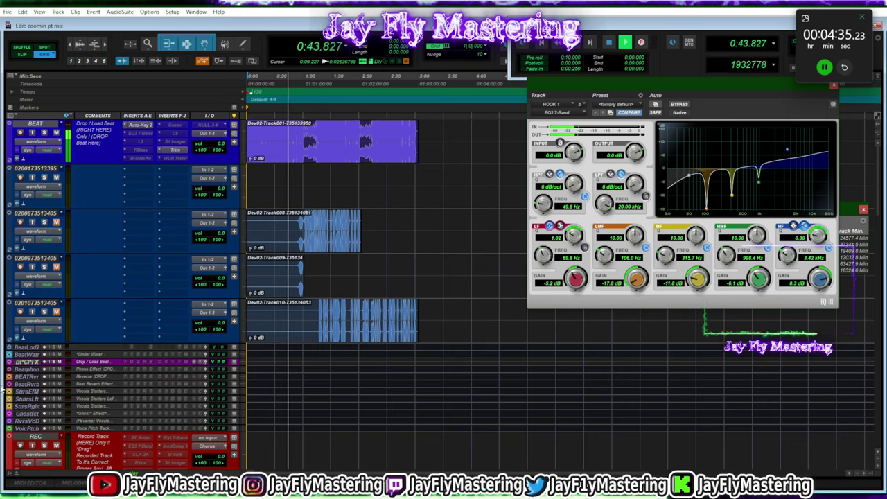
scroll(52, 225, down, 5)
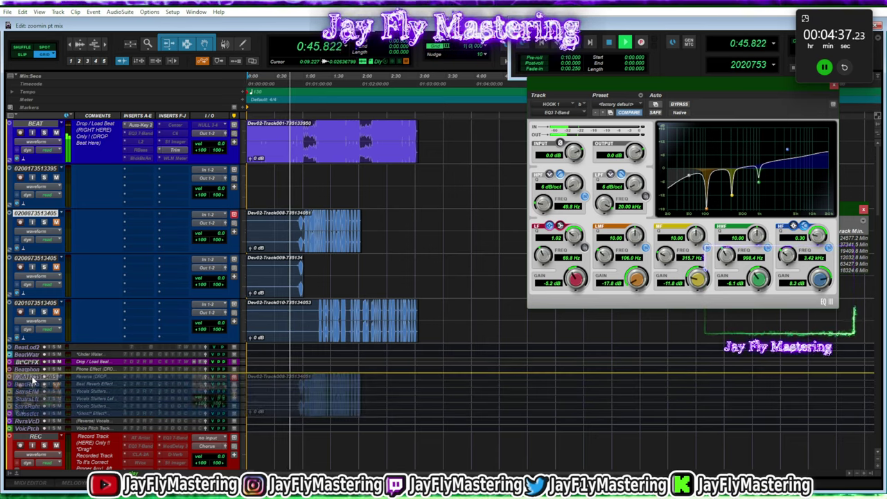
scroll(68, 362, down, 6)
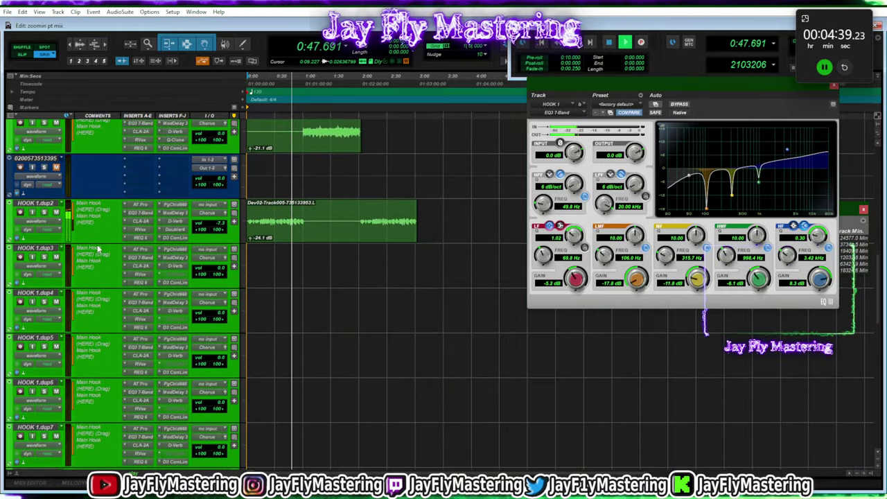
drag(270, 239, 291, 262)
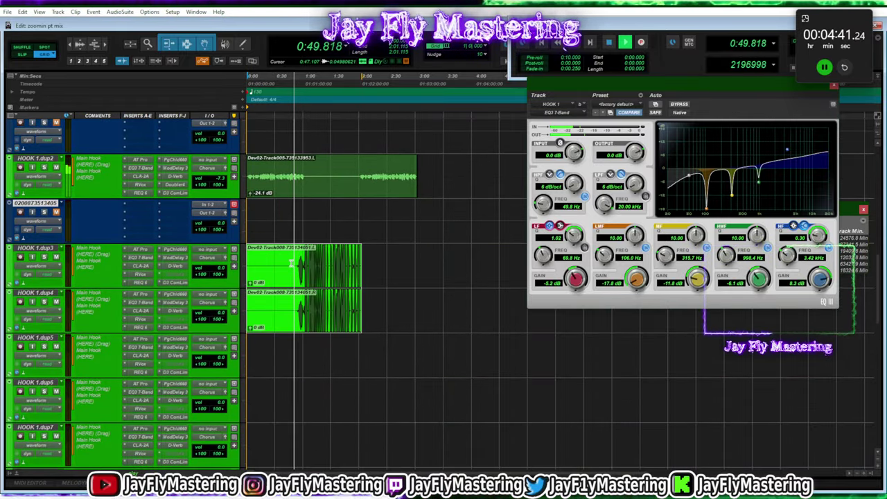
click(406, 323)
click(335, 325)
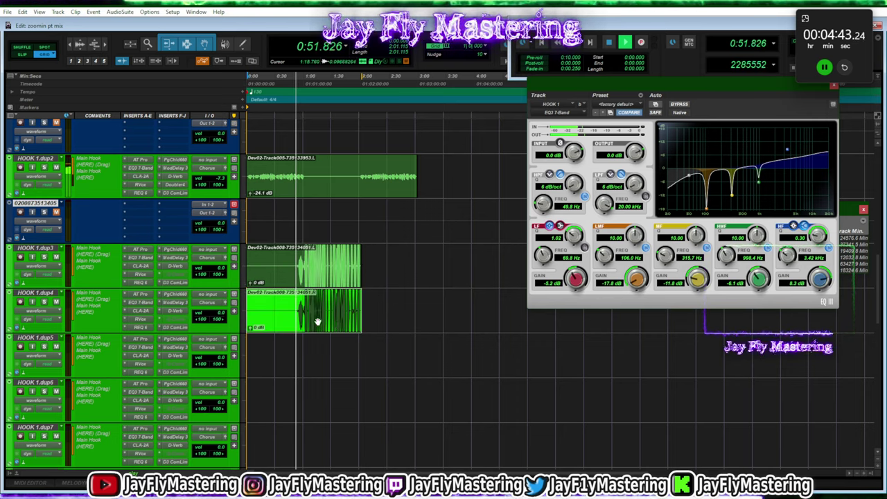
key(Delete)
Check the A1 output in Voicemeeter, then return to Pro Tools and lower the HOOK 1.dup3 clip gain to -21.1 dB
click(221, 484)
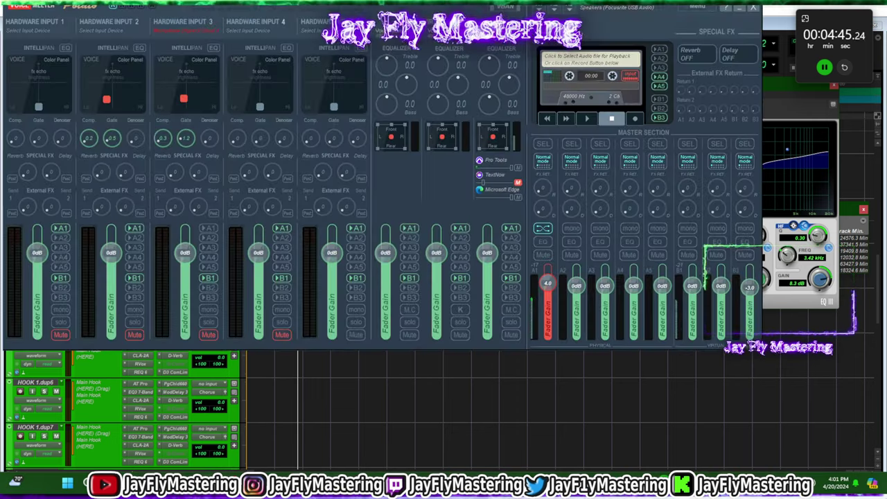
click(396, 387)
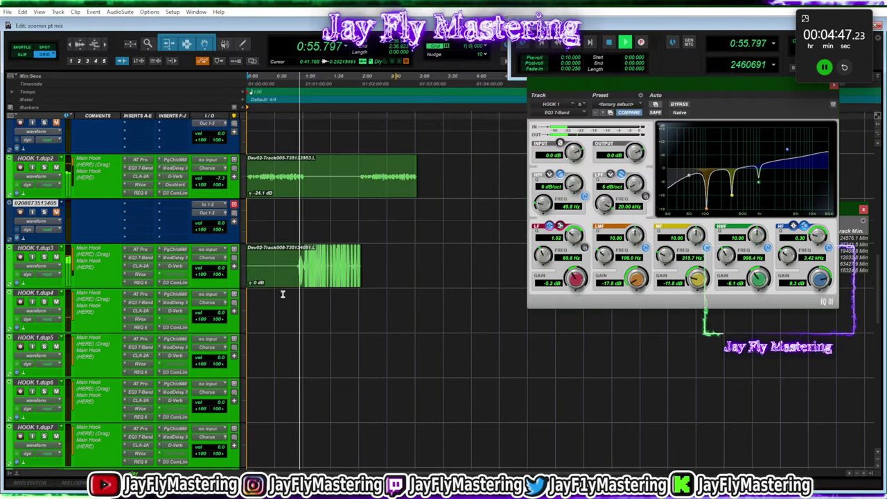
drag(251, 284, 252, 302)
scroll(252, 302, up, 1)
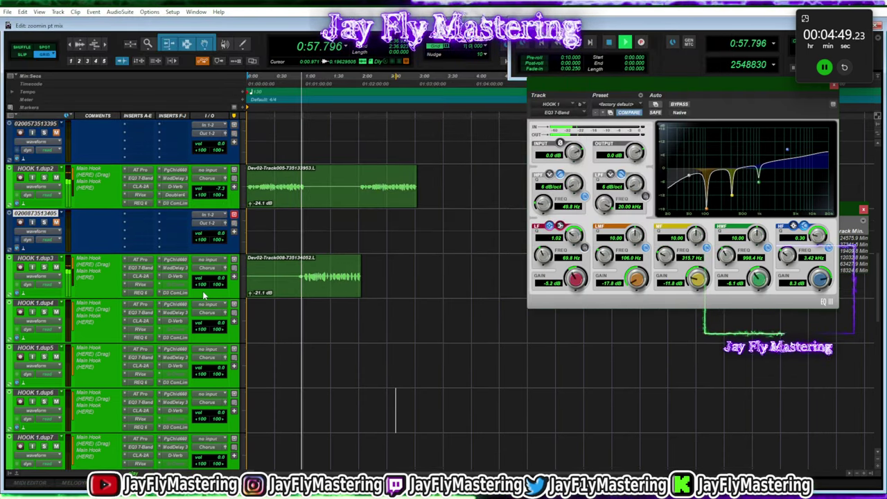
Set the D-Verb wet mix on HOOK 1.dup3 to 10% and close the plug-in
click(182, 277)
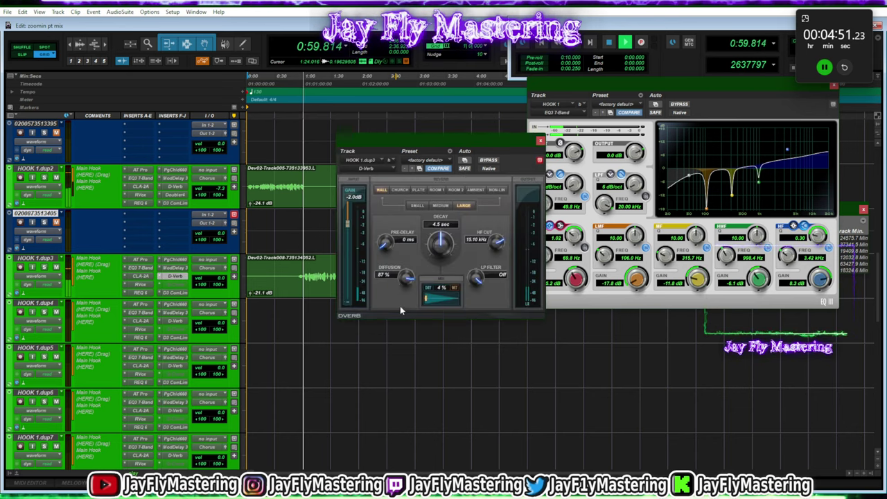
drag(428, 297, 429, 311)
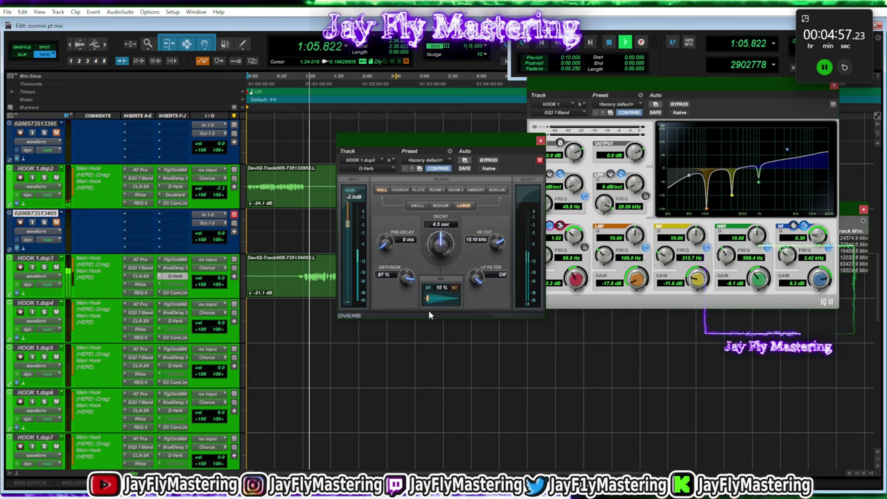
click(540, 141)
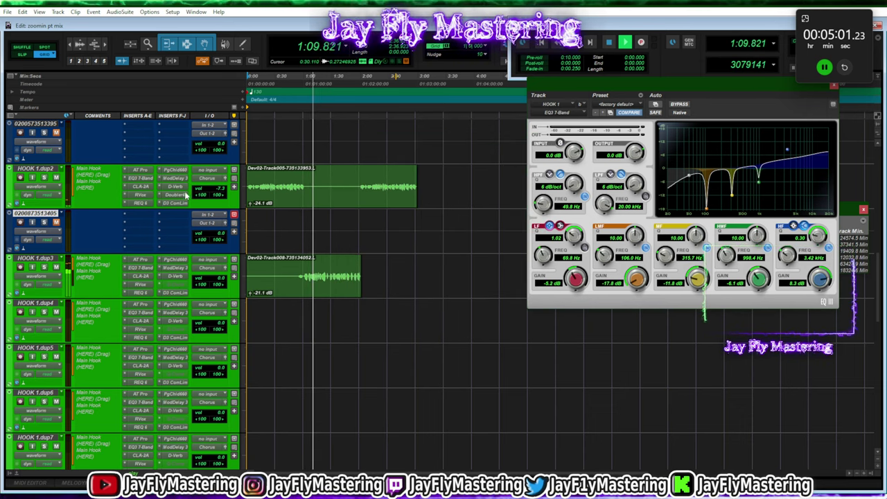
Replace the inactive plug-in below D-Verb on HOOK 1.dup3 with Doubler4 and lower the track volume to -5.3
drag(179, 290, 180, 285)
click(179, 284)
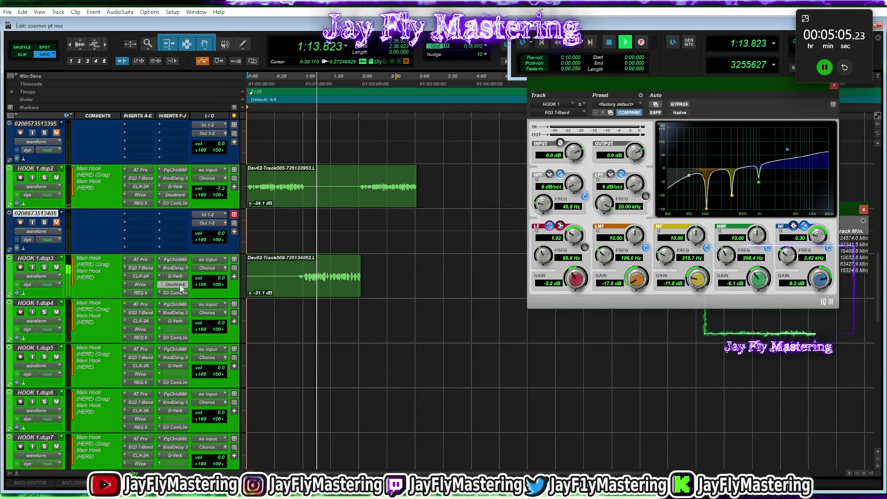
drag(223, 278, 222, 283)
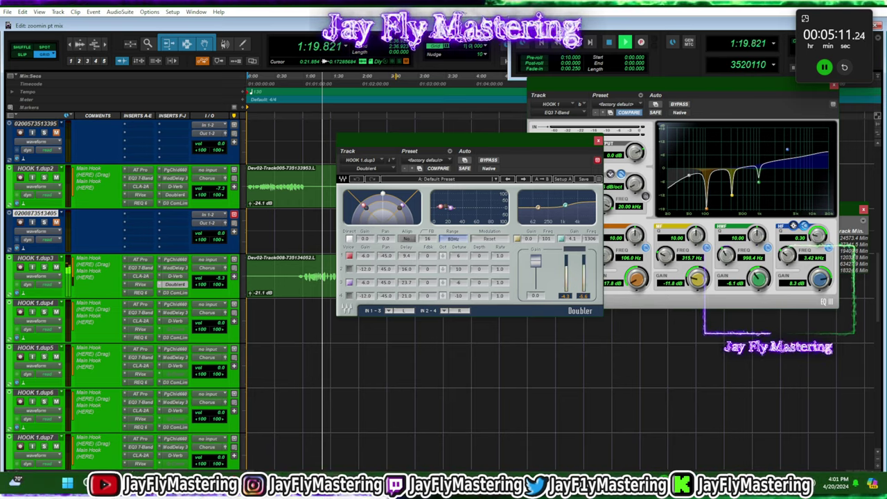
Set the A1 output to mono in Voicemeeter, then return to Pro Tools and set RVox compression on HOOK 1.dup3 to -16.2
click(402, 483)
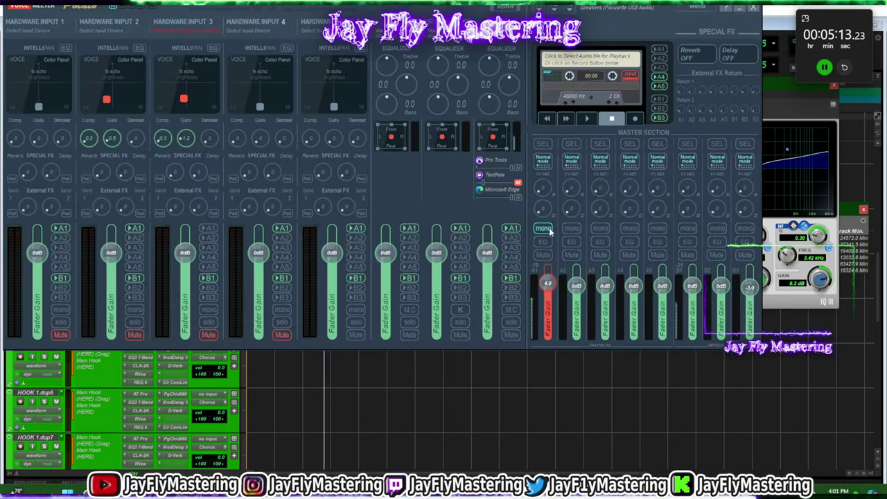
click(479, 399)
click(141, 284)
drag(442, 262, 442, 263)
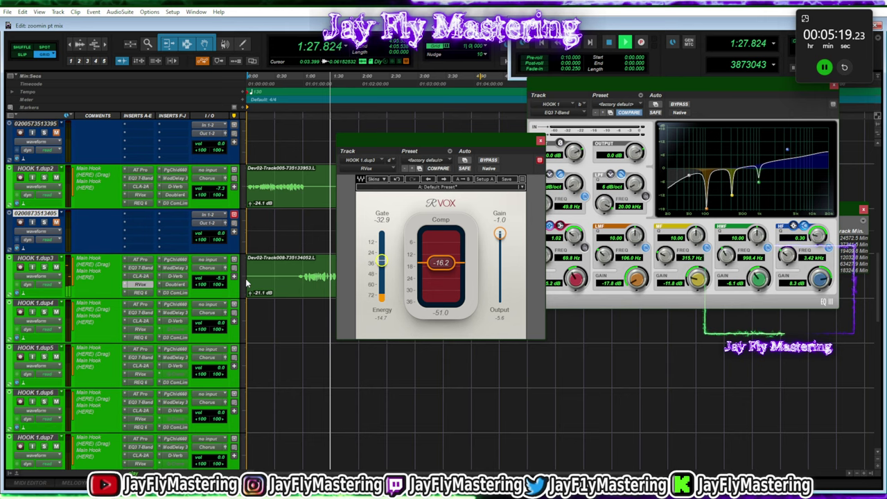
Raise the D-Verb wet mix on HOOK 1.dup3 to 24% and close the plug-in
click(175, 276)
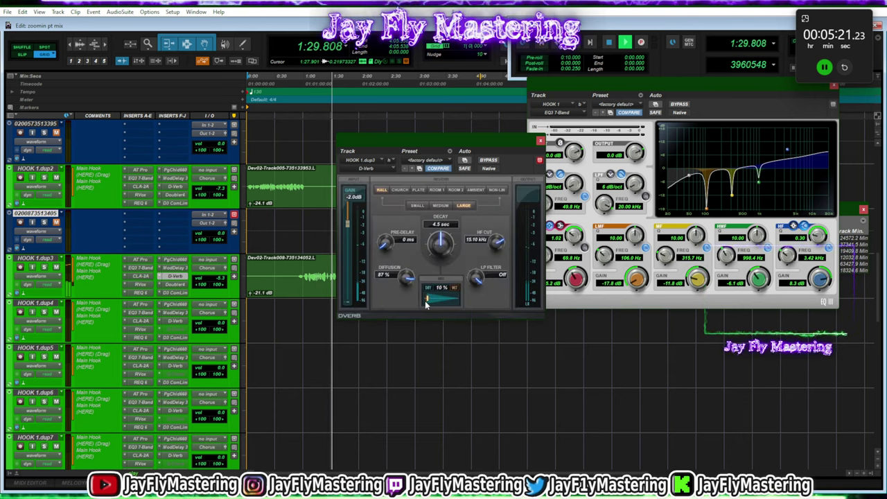
drag(427, 298, 430, 310)
click(540, 141)
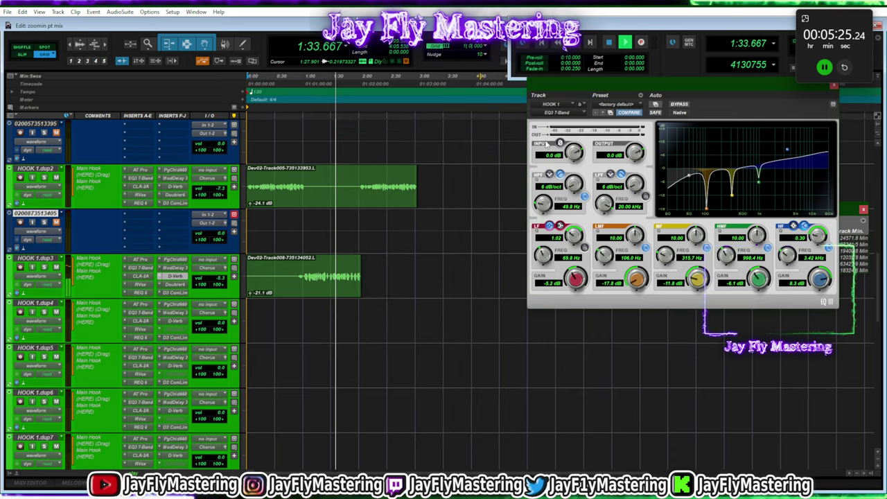
scroll(429, 351, up, 4)
scroll(428, 351, up, 6)
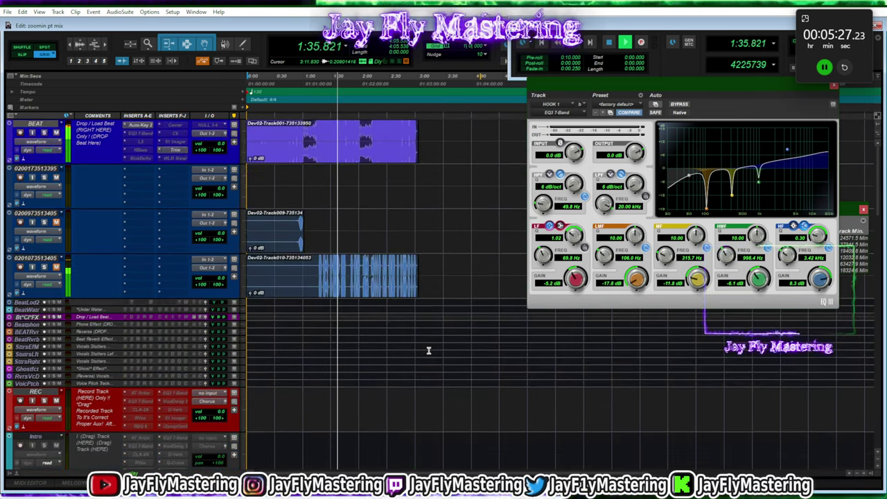
scroll(55, 265, down, 8)
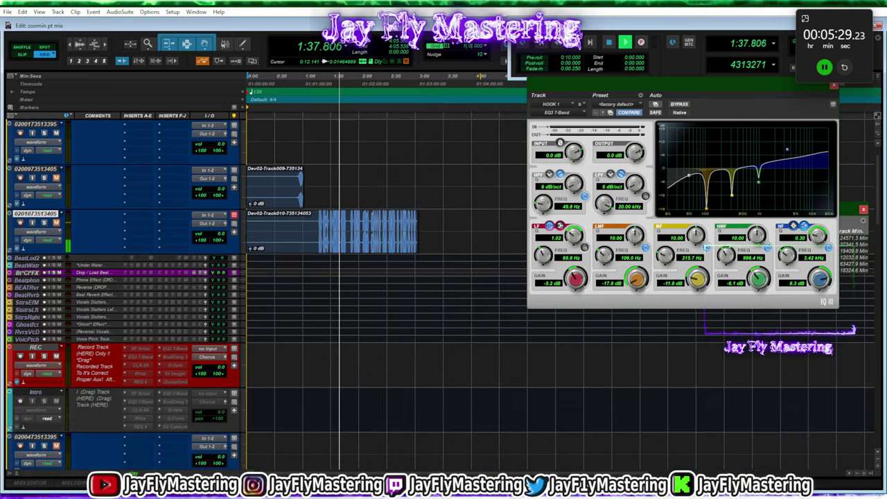
scroll(326, 244, down, 5)
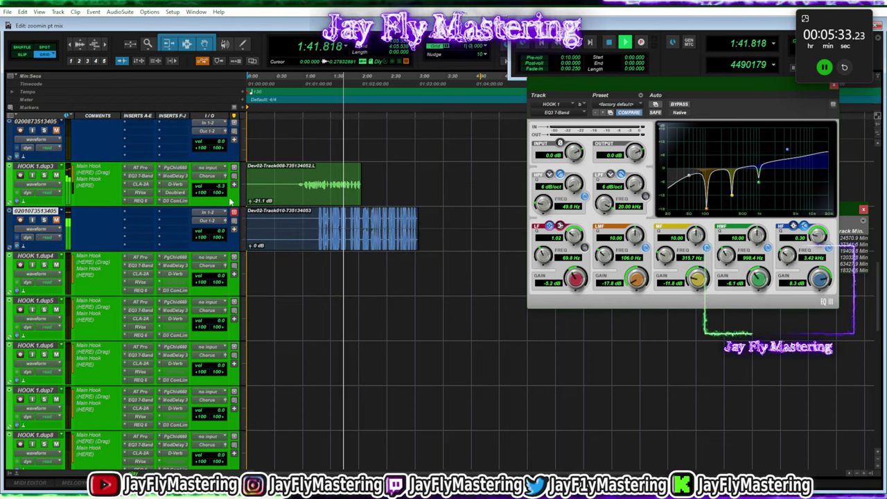
Duplicate the HOOK 1.dup3 track once, keeping its plug-in chain but leaving out its clip
right_click(59, 172)
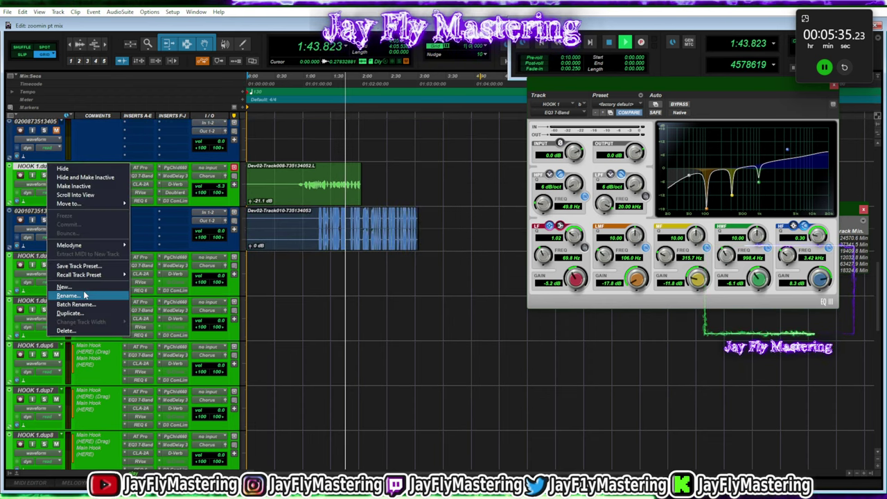
click(82, 315)
key(Return)
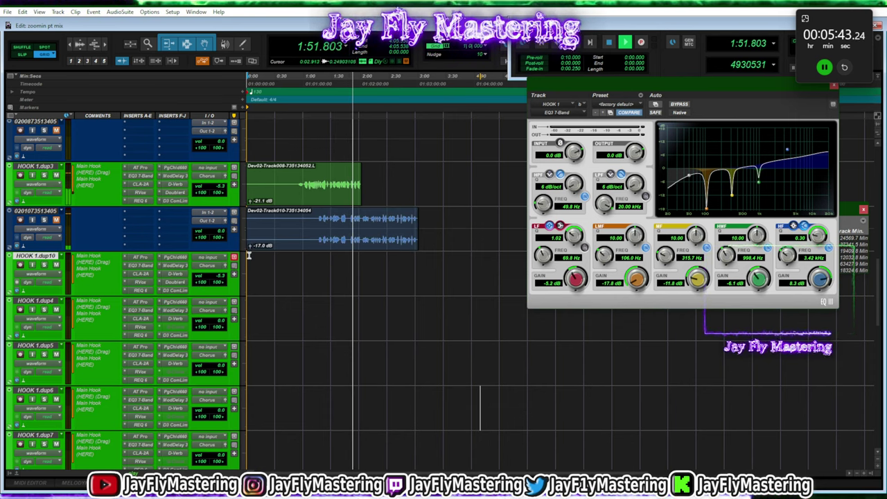
drag(282, 249, 282, 296)
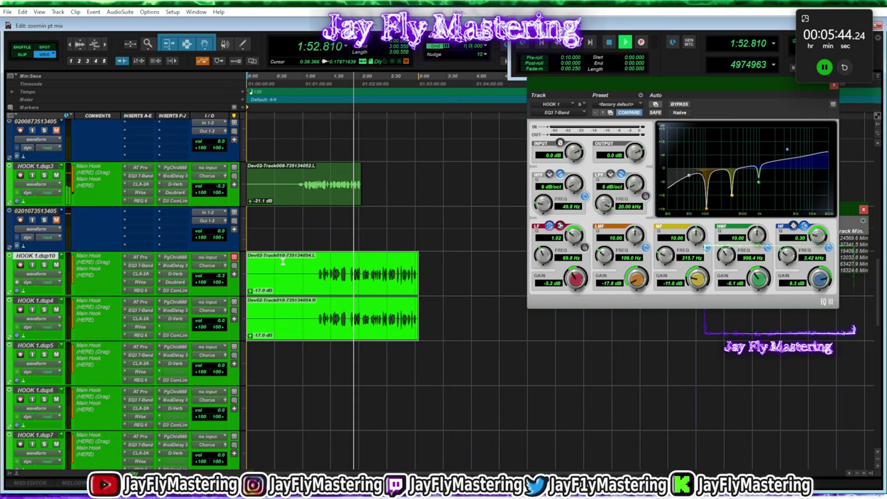
click(315, 326)
key(Delete)
drag(251, 290, 251, 298)
Set D-Verb on HOOK 1.dup10 to a 40% wet mix, -3.9 dB input gain and Medium size
click(175, 275)
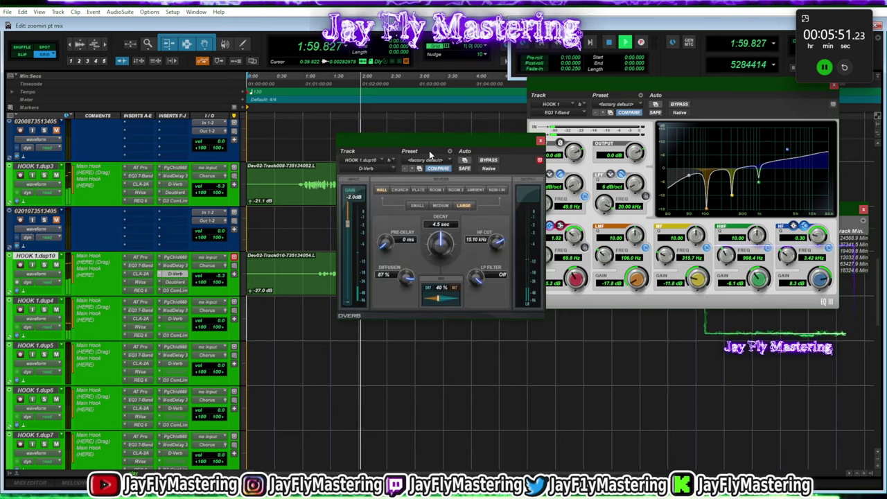
drag(431, 154, 499, 152)
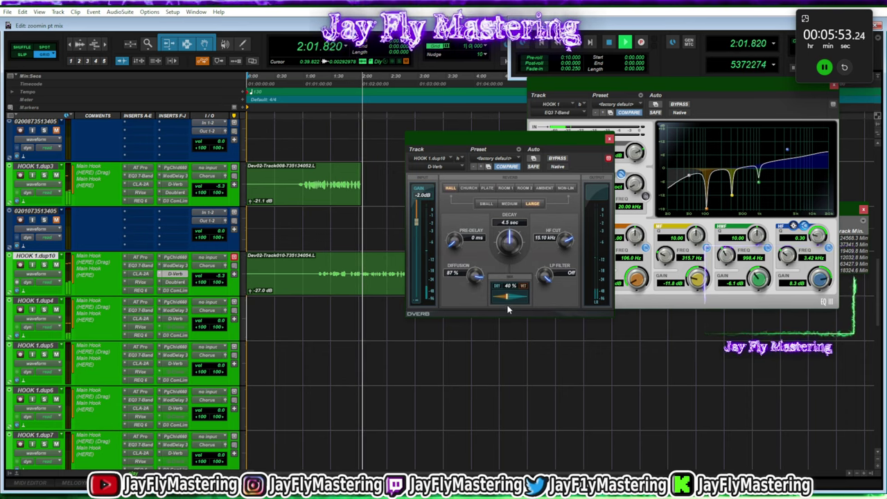
drag(416, 222, 414, 236)
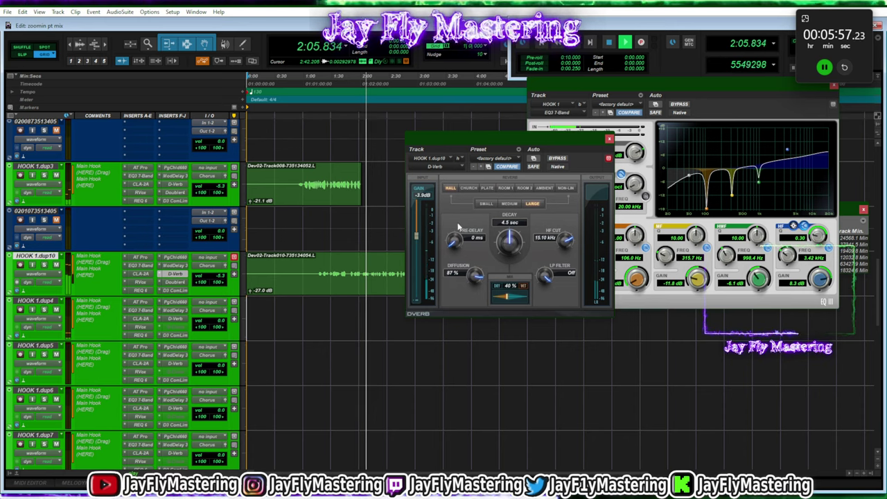
click(509, 203)
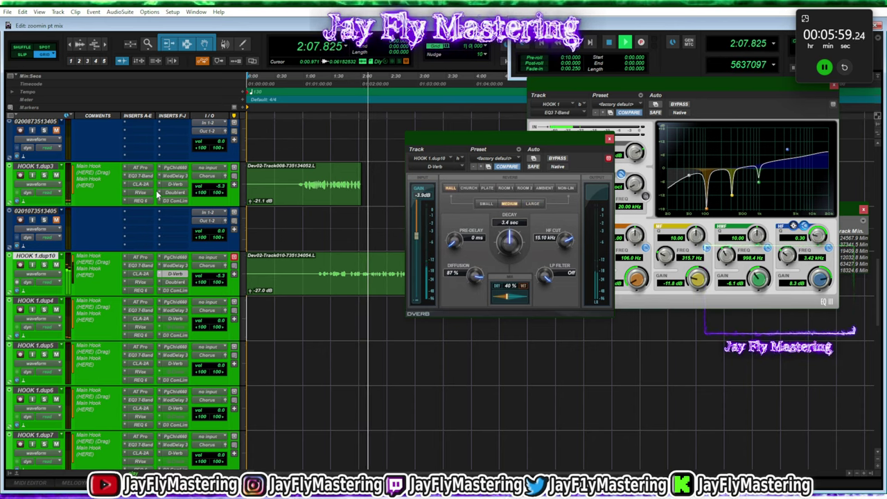
Play from about 1:17.5 and lower the D-Verb input gain on HOOK 1.dup3 to -2.6 dB
click(319, 78)
click(173, 184)
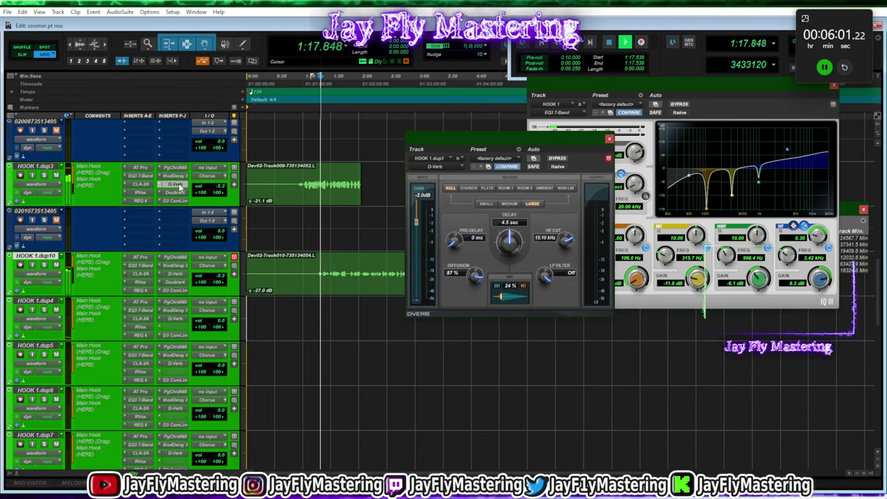
drag(417, 223, 417, 228)
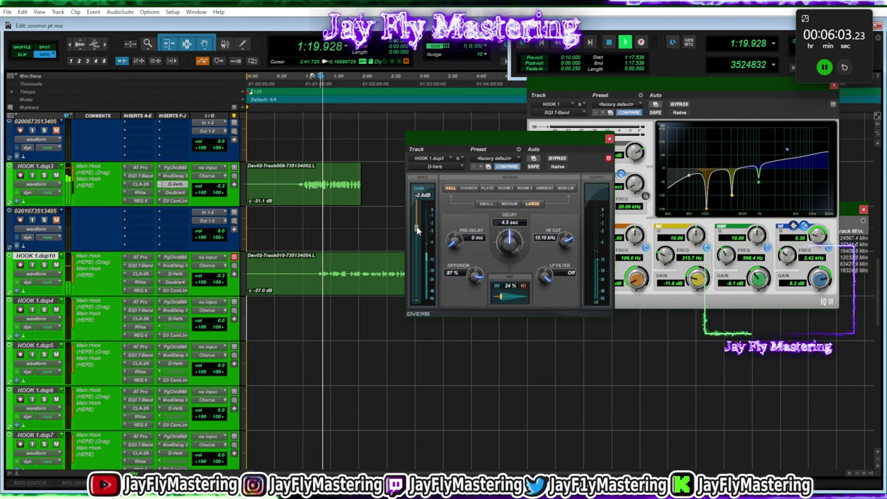
Lower the REQ 6 band 1 frequency to 73 Hz on HOOK 1.dup3 and to 55 Hz on HOOK 1.dup1
click(150, 201)
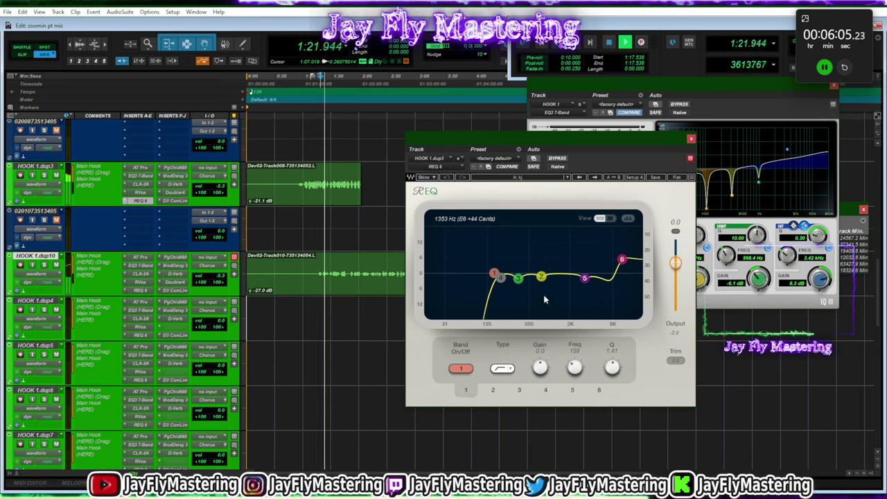
drag(574, 368, 575, 370)
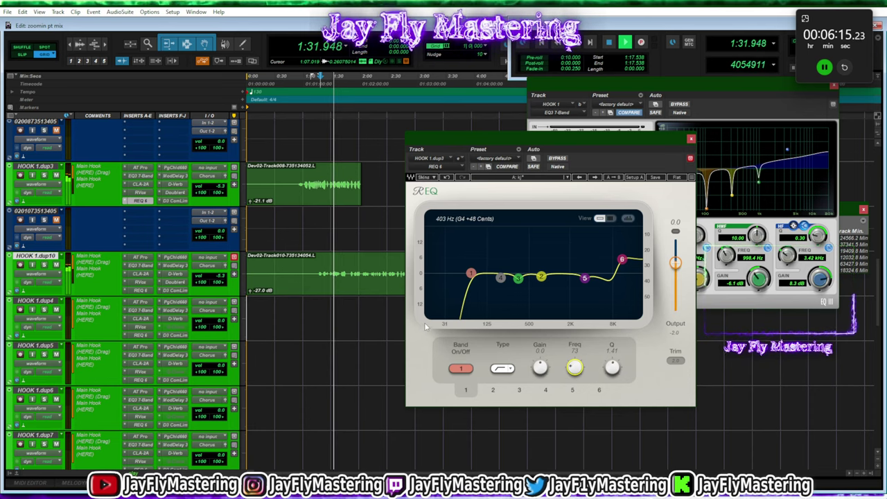
scroll(291, 181, up, 5)
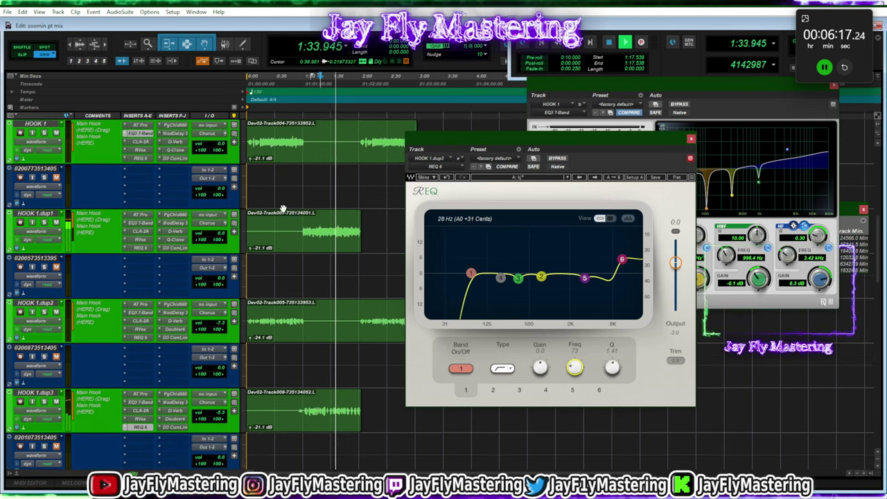
click(141, 248)
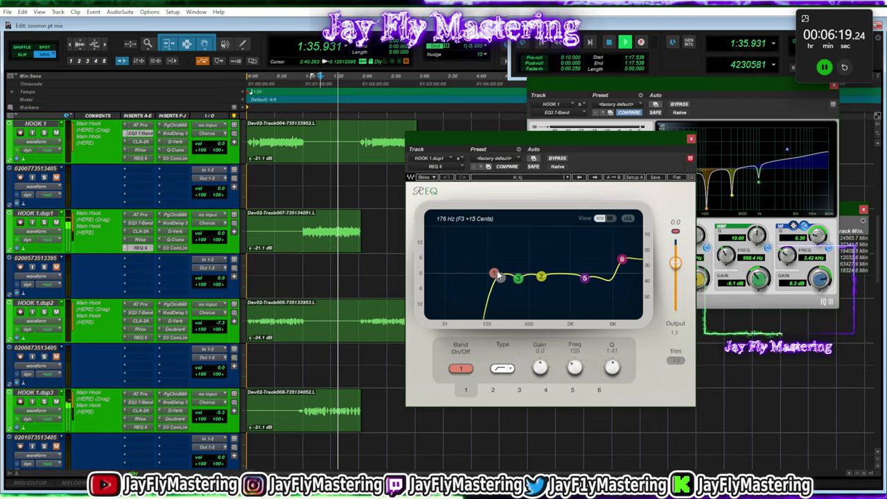
drag(565, 370, 565, 416)
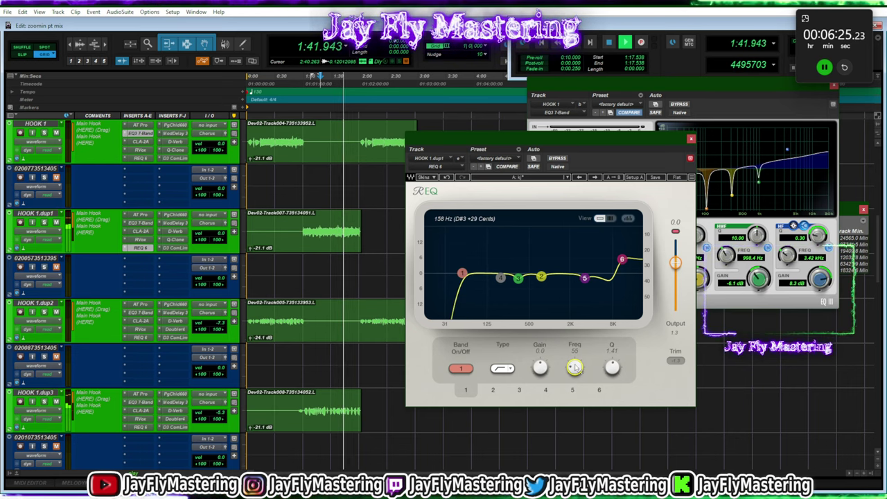
Refine the REQ 6 band 1 frequency to 61 Hz on HOOK 1.dup3 and 51 Hz on HOOK 1.dup1, and close the plug-in windows
click(139, 428)
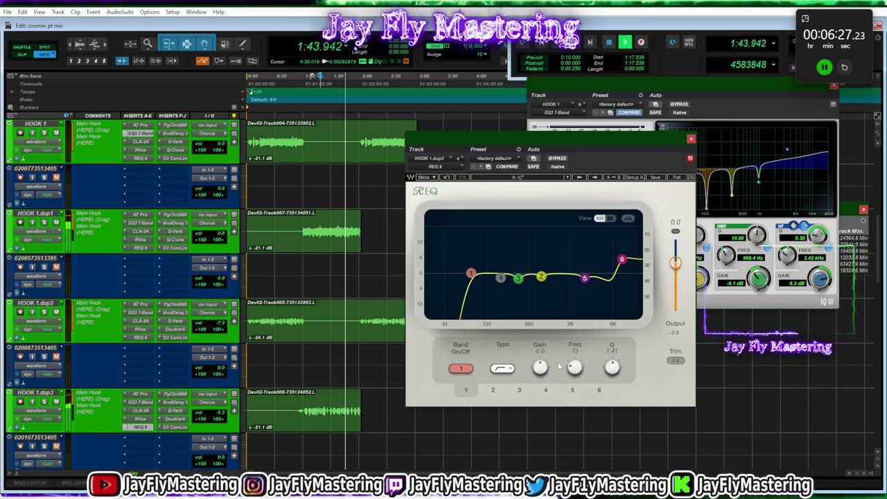
drag(575, 368, 574, 375)
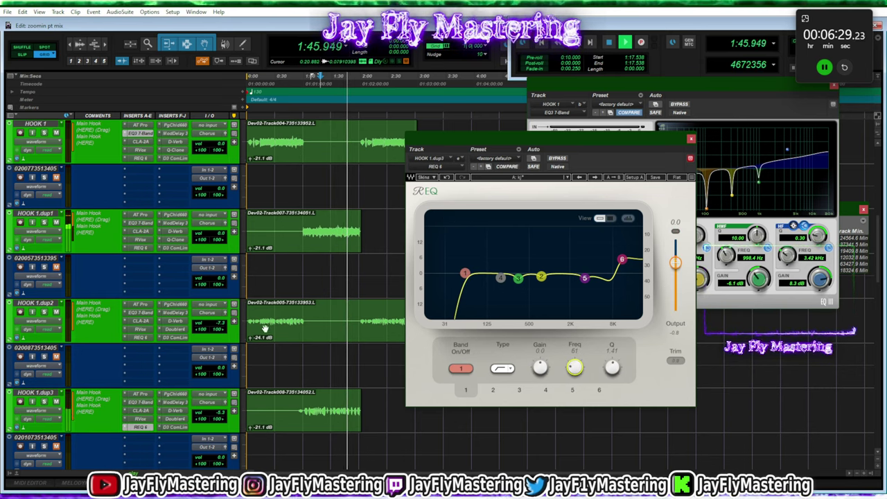
click(142, 249)
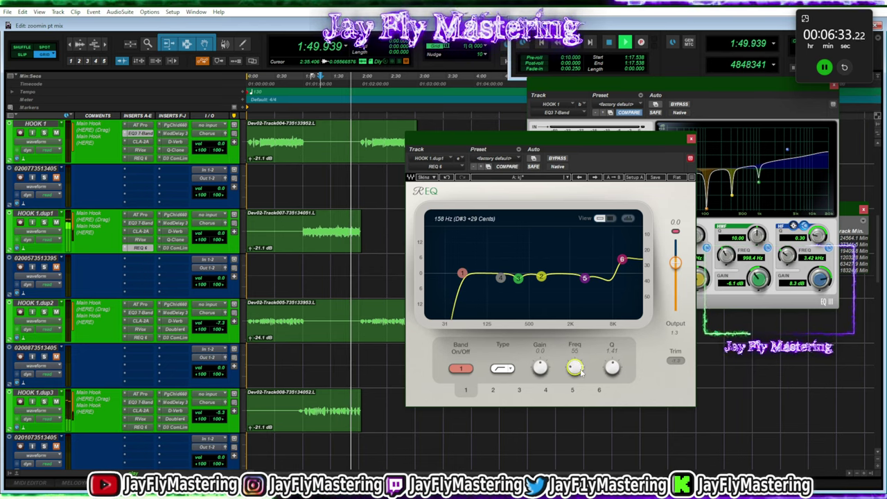
drag(578, 373, 580, 372)
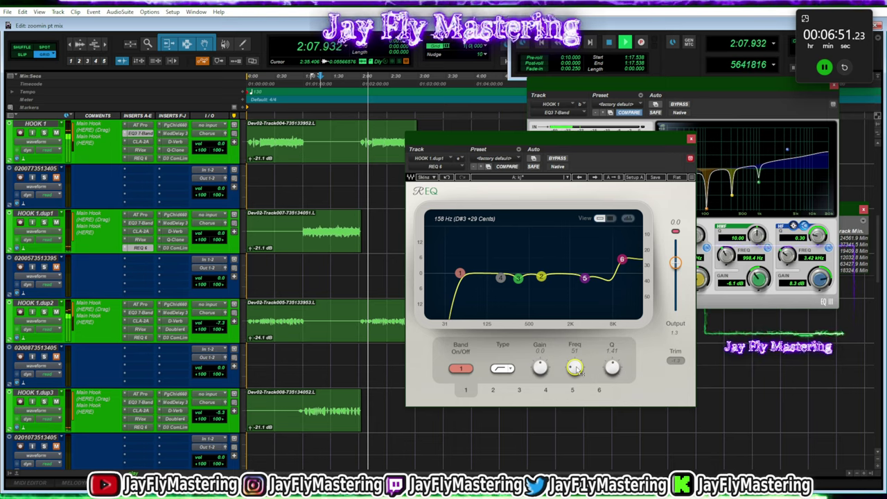
click(690, 139)
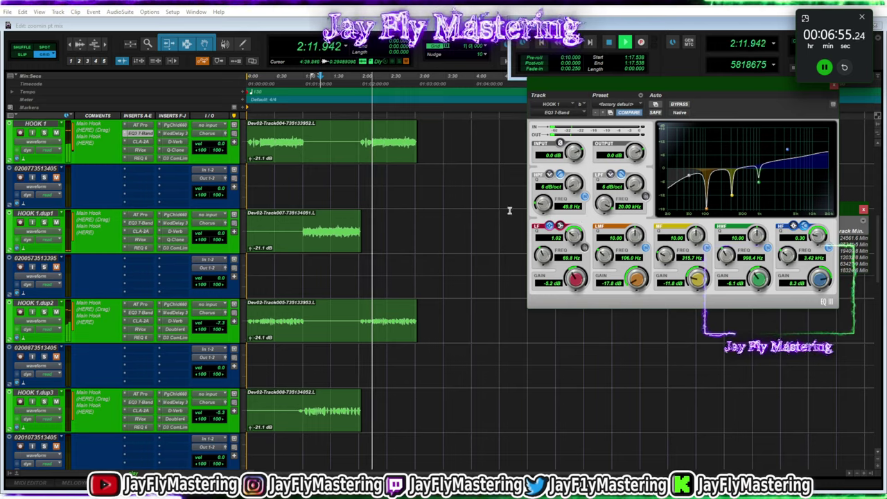
click(833, 86)
scroll(477, 266, up, 5)
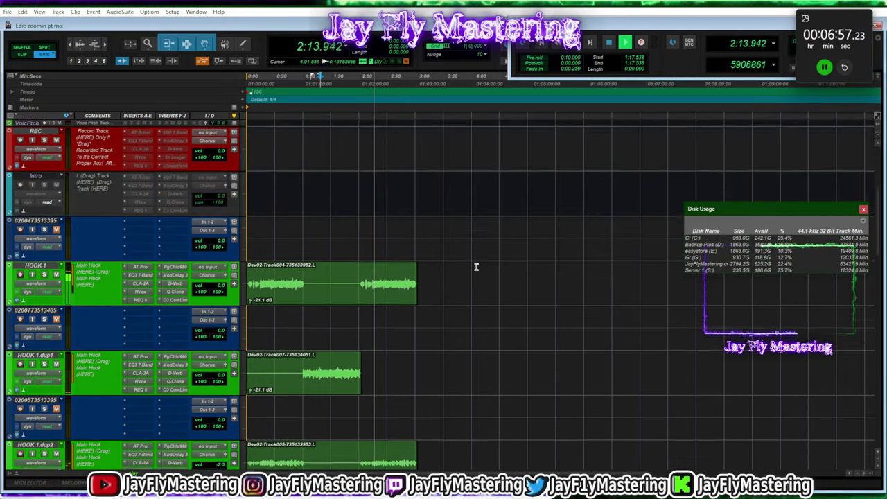
scroll(476, 267, up, 5)
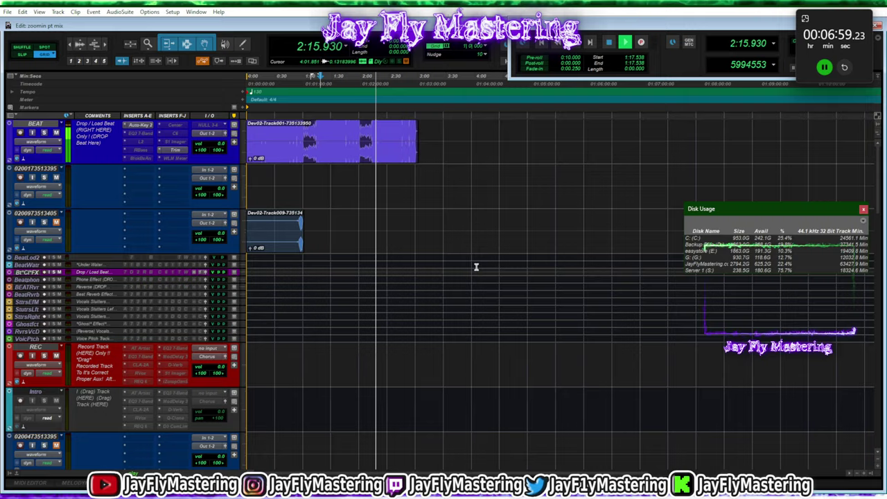
scroll(476, 267, down, 5)
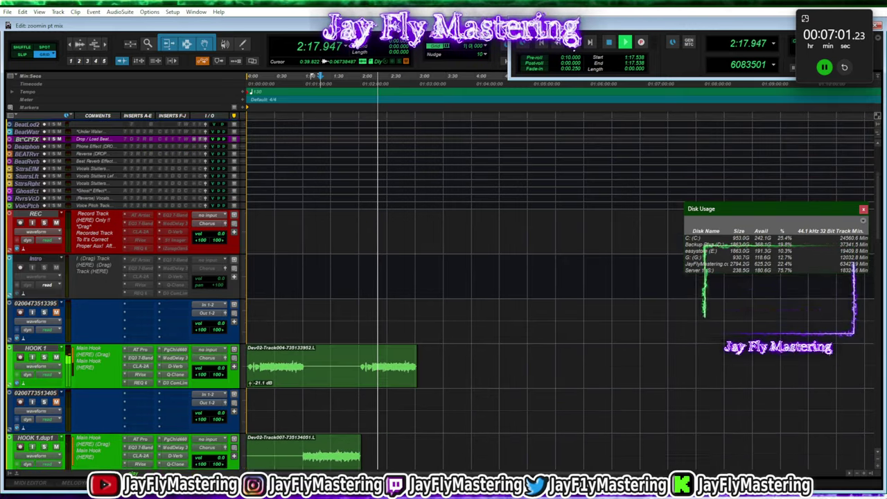
scroll(201, 244, down, 10)
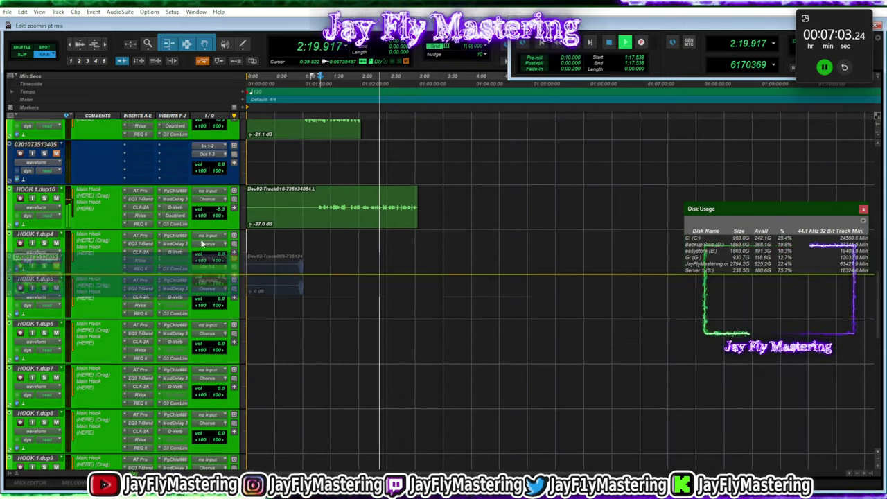
drag(201, 244, 208, 237)
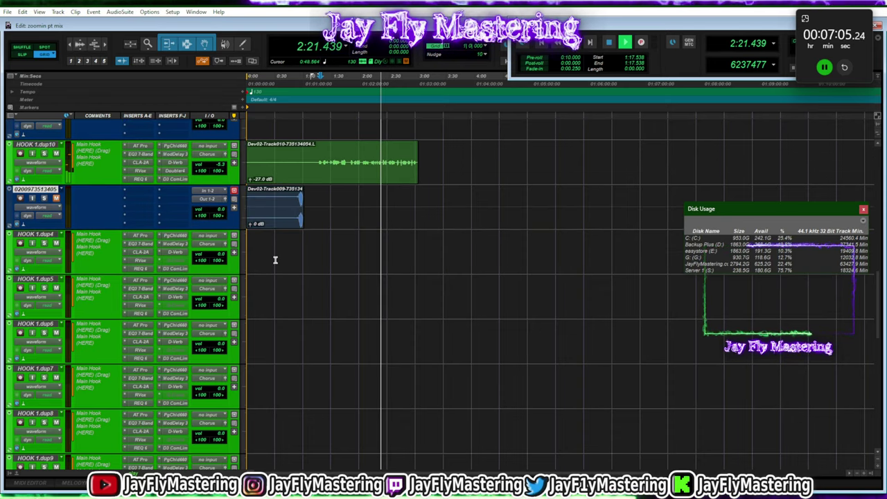
click(292, 261)
drag(275, 226, 277, 271)
click(287, 340)
click(281, 305)
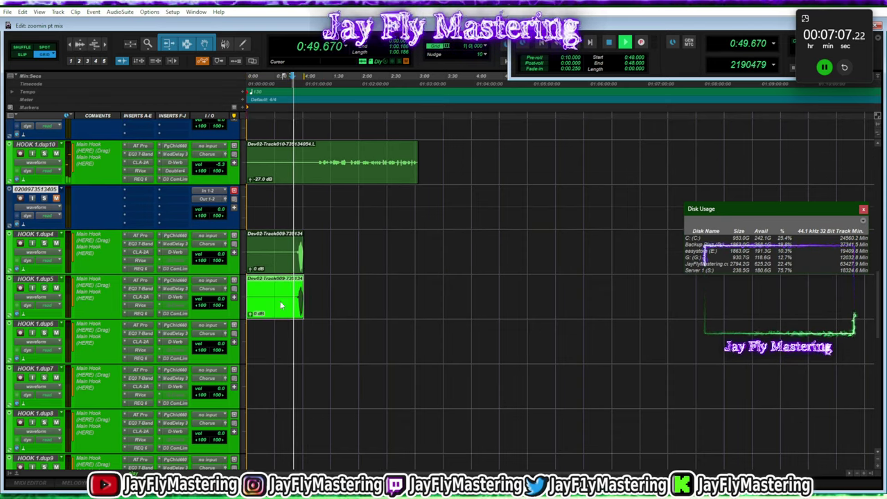
key(Delete)
Activate the Q-Clone insert on HOOK 1.dup4 and lower its clip gain to -9.4 dB
right_click(177, 267)
click(185, 272)
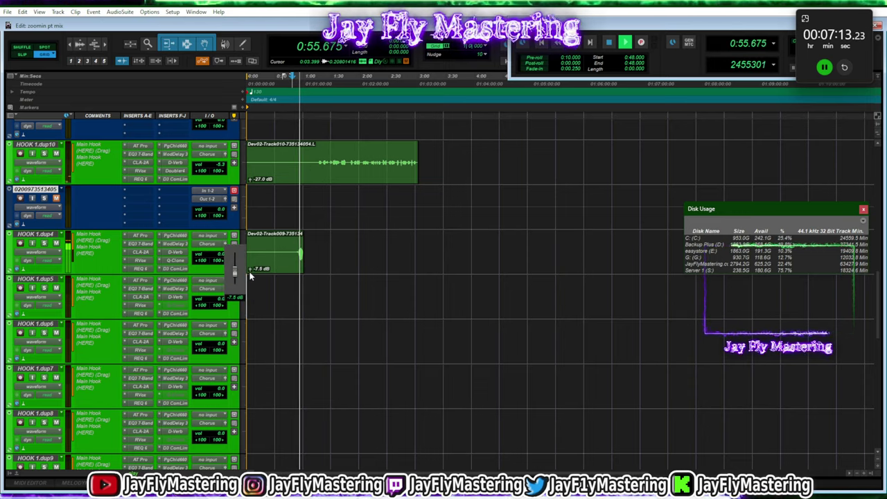
Set D-Verb on HOOK 1.dup4 to a 45% wet mix and -2.8 dB input gain, and close it
click(179, 253)
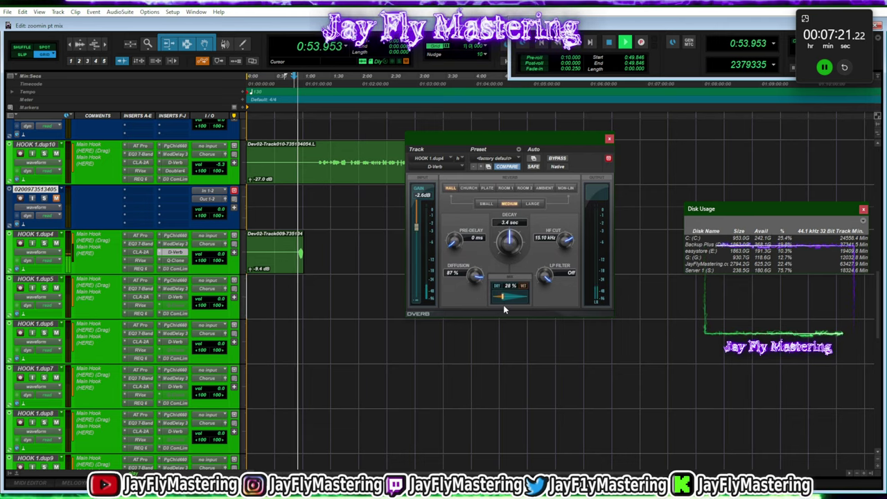
drag(504, 305, 505, 310)
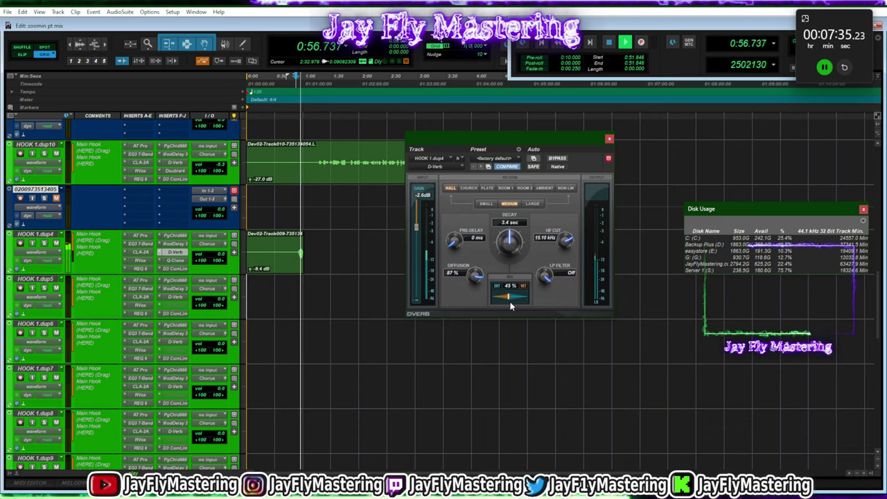
drag(417, 229, 413, 228)
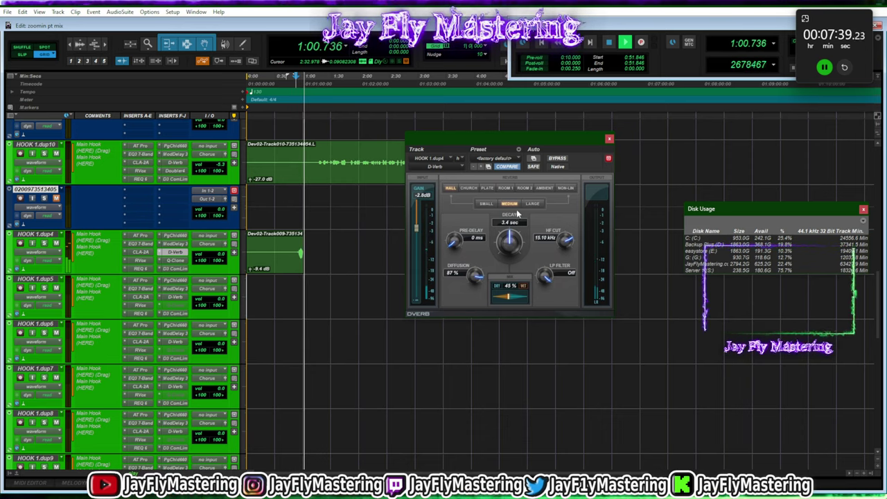
click(609, 140)
scroll(497, 305, up, 10)
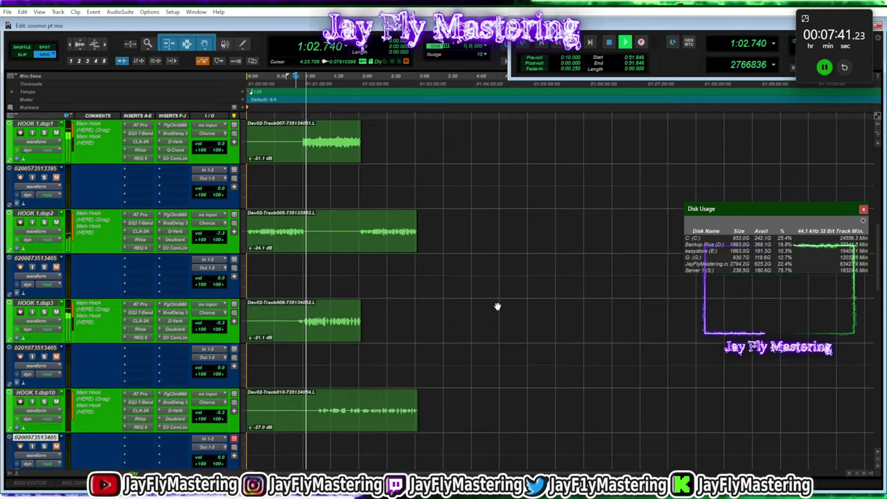
scroll(498, 310, down, 8)
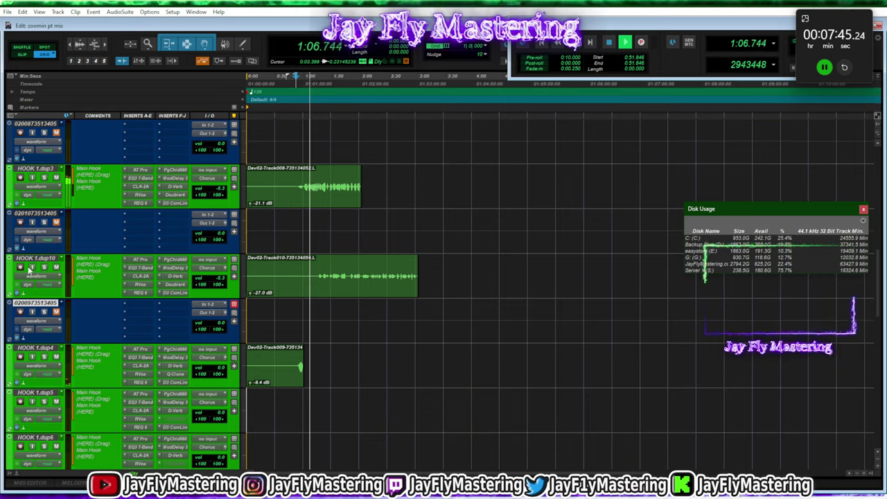
click(41, 220)
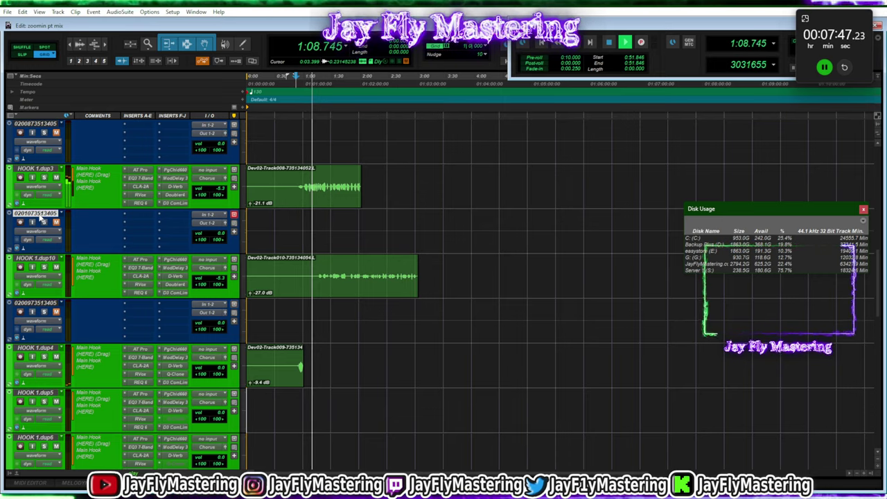
scroll(42, 263, up, 3)
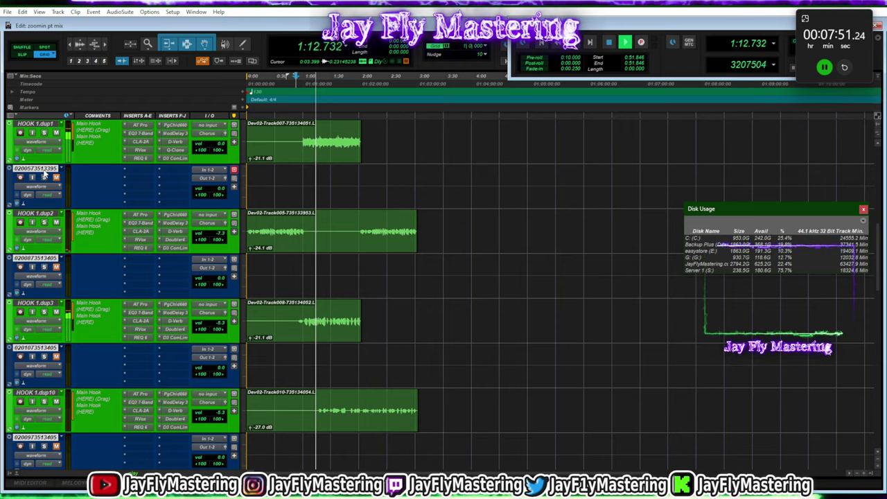
scroll(43, 174, up, 3)
click(46, 215)
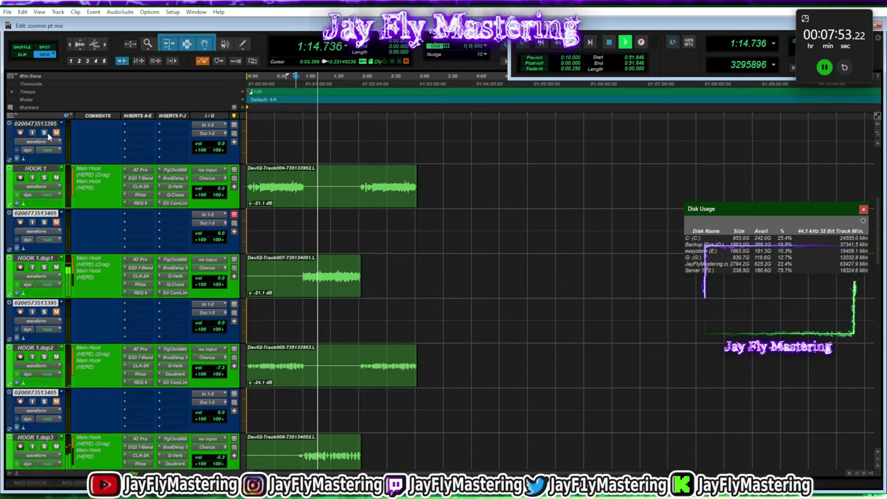
scroll(46, 125, up, 2)
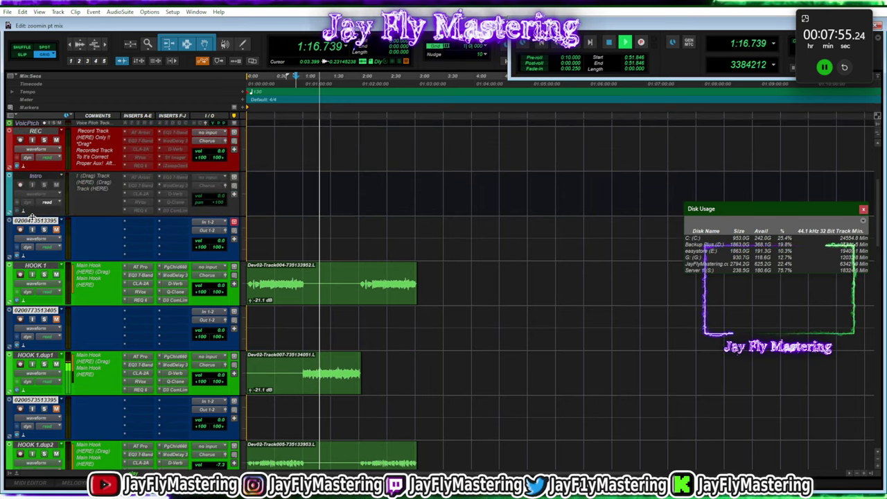
right_click(32, 223)
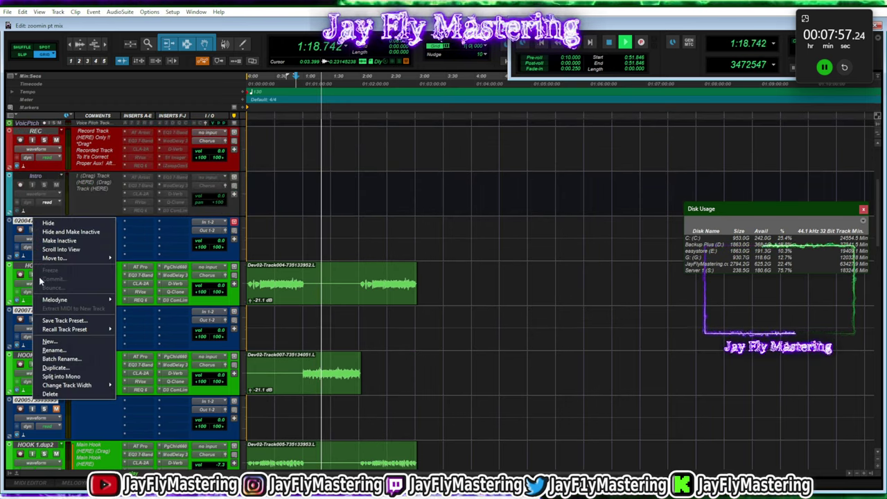
click(48, 395)
Move the empty HOOK 1.dup5 track between HOOK 1.dup3 and HOOK 1.dup10
scroll(181, 308, up, 4)
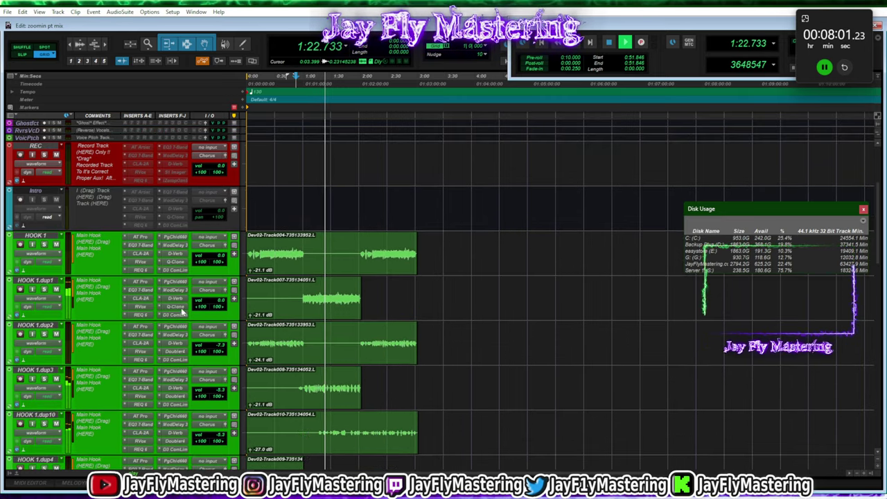
scroll(335, 268, up, 2)
scroll(336, 269, down, 5)
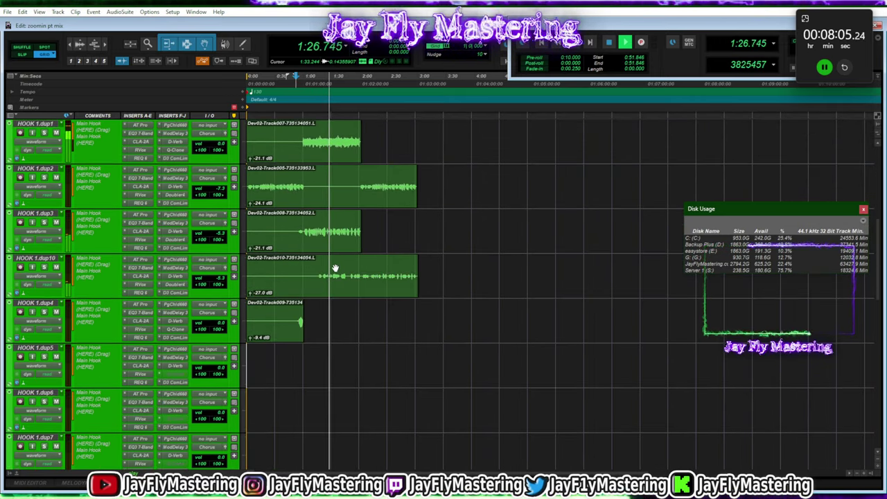
drag(36, 348, 43, 259)
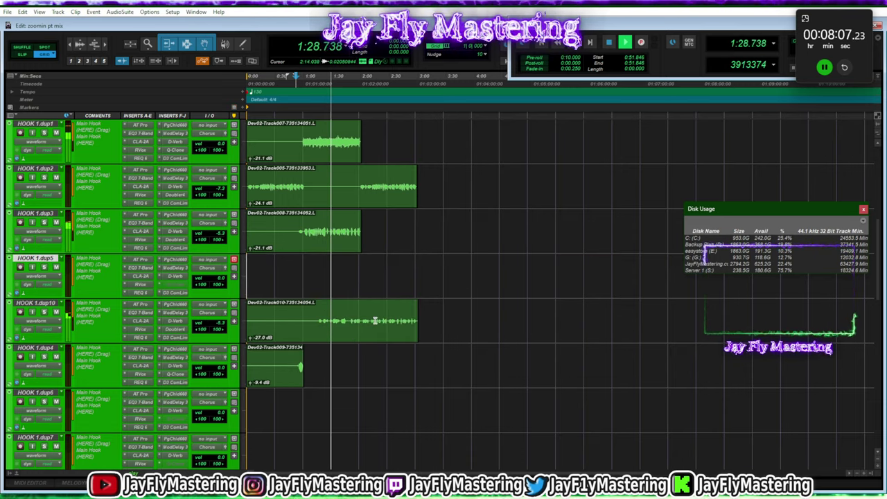
Strip silence from all clips on HOOK 1.dup1 through HOOK 1.dup4 at a -48 dB threshold and 500 msec minimum duration
scroll(505, 341, up, 2)
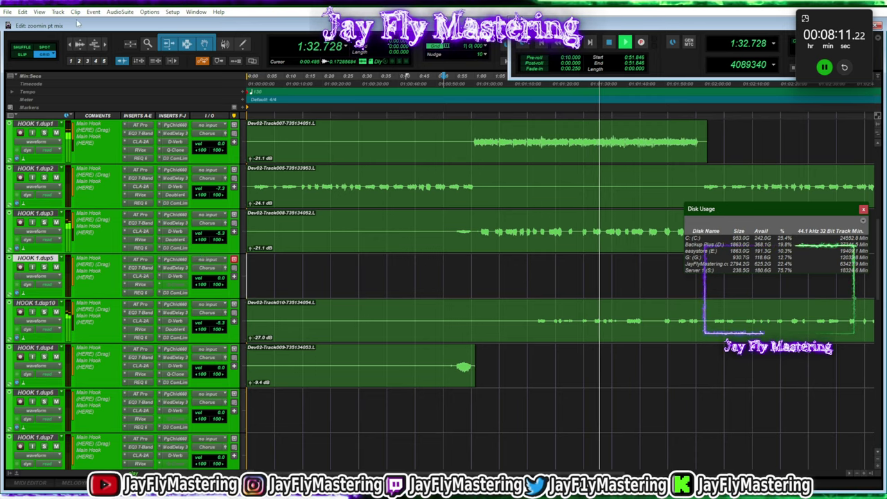
click(40, 12)
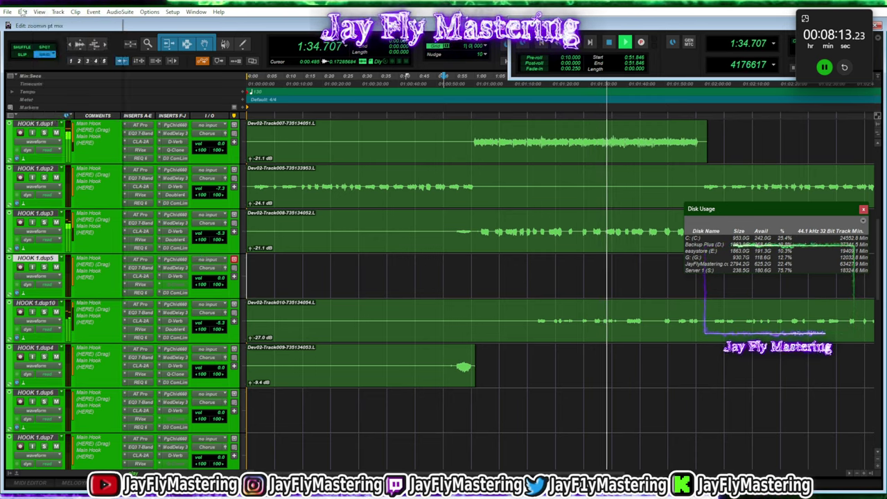
mouse_move(23, 12)
click(62, 270)
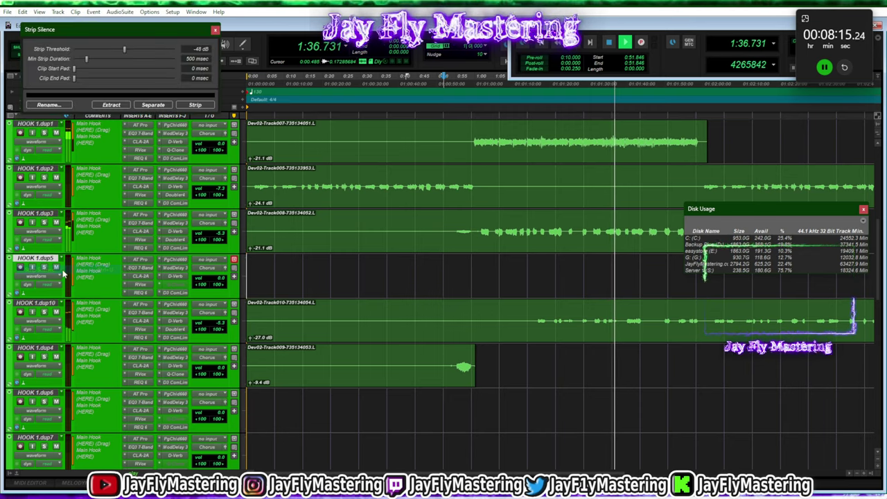
scroll(331, 250, down, 2)
scroll(331, 250, down, 2)
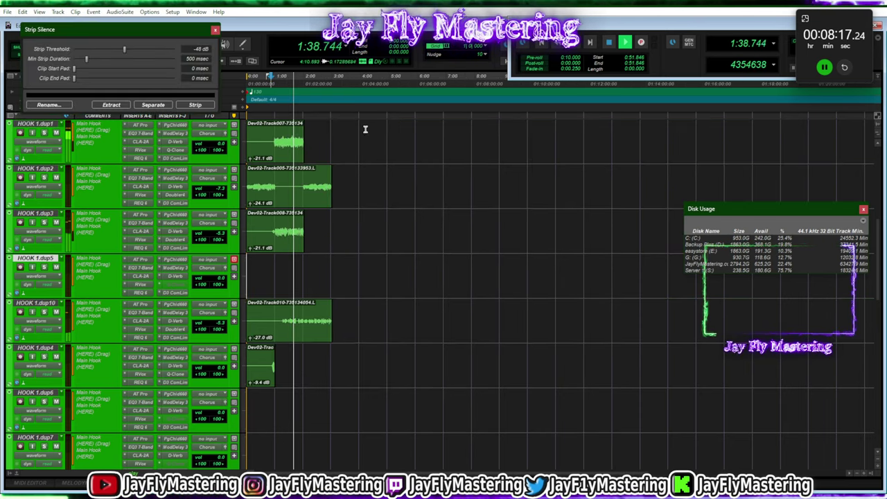
drag(365, 129, 143, 363)
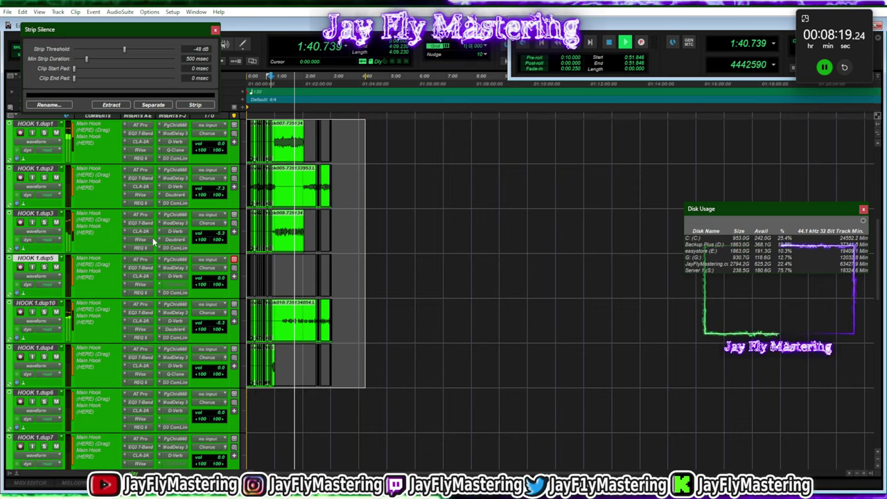
click(208, 106)
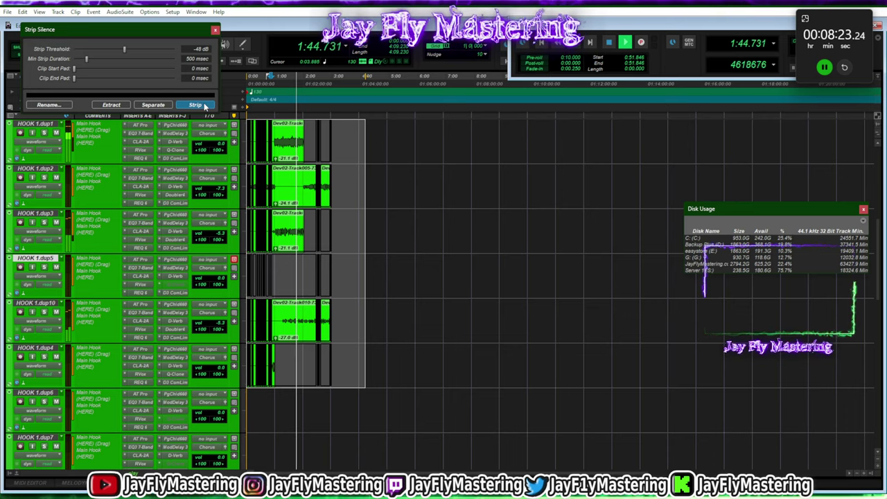
Run Strip Silence separately on the HOOK 1.dup3 clips and the HOOK 1.dup2 clips at the -48 dB threshold
click(444, 172)
scroll(443, 172, up, 2)
drag(524, 177, 159, 185)
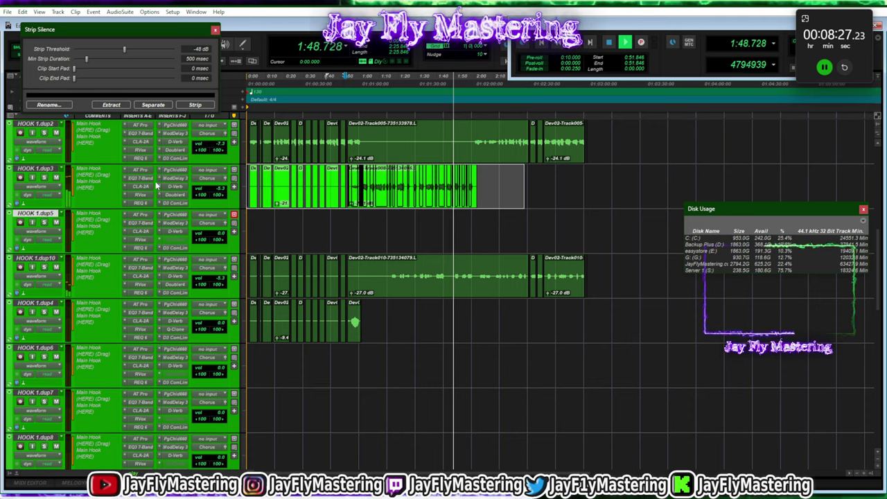
click(210, 107)
drag(619, 142, 232, 142)
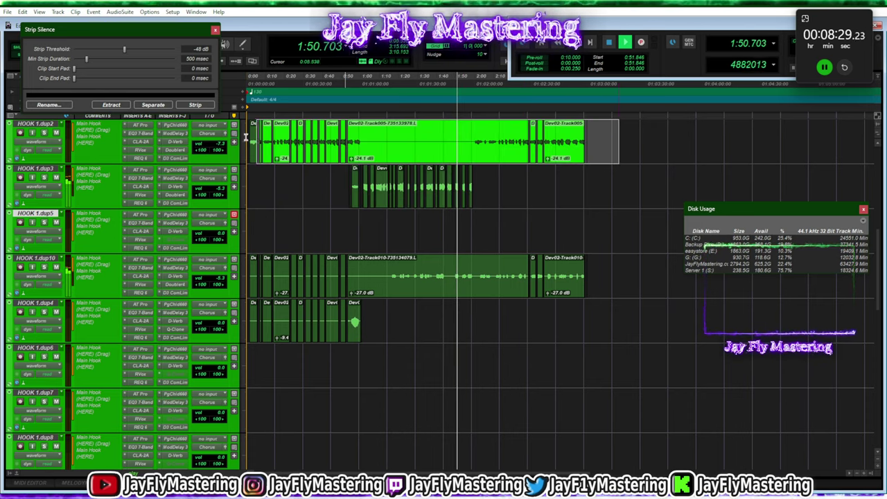
click(197, 105)
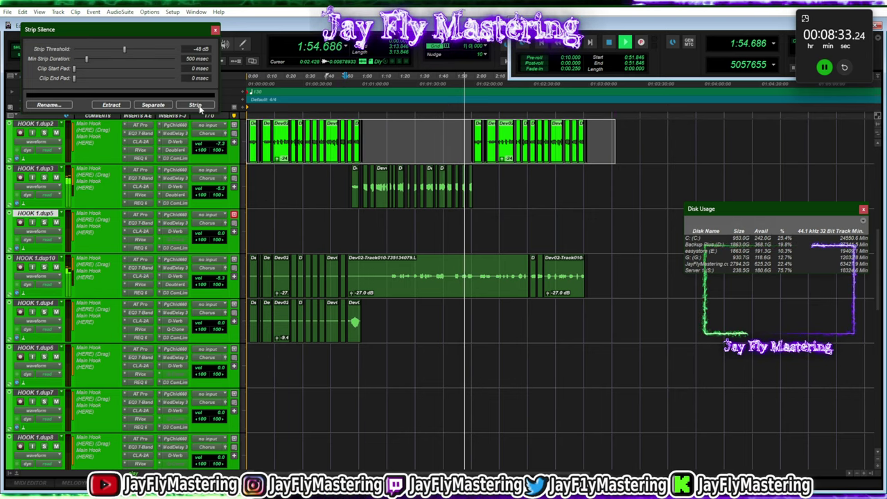
Run Strip Silence separately on the clips of HOOK 1.dup10 and HOOK 1.dup4
drag(588, 270, 265, 277)
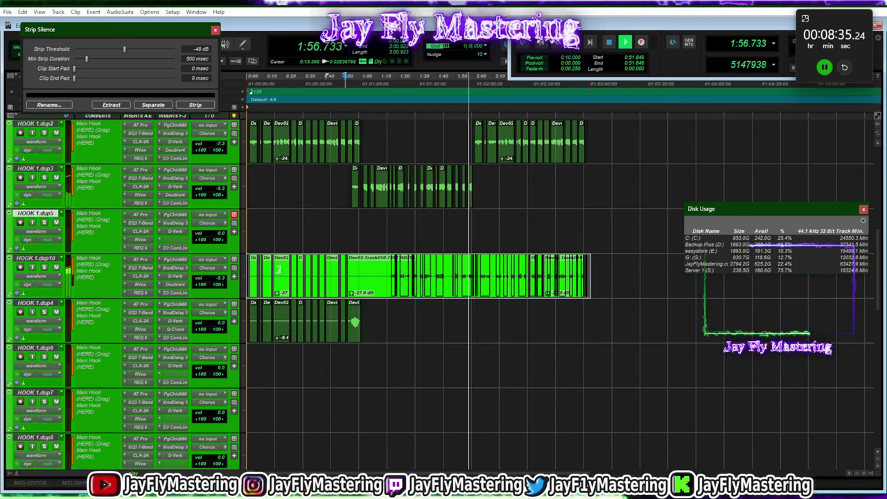
click(208, 105)
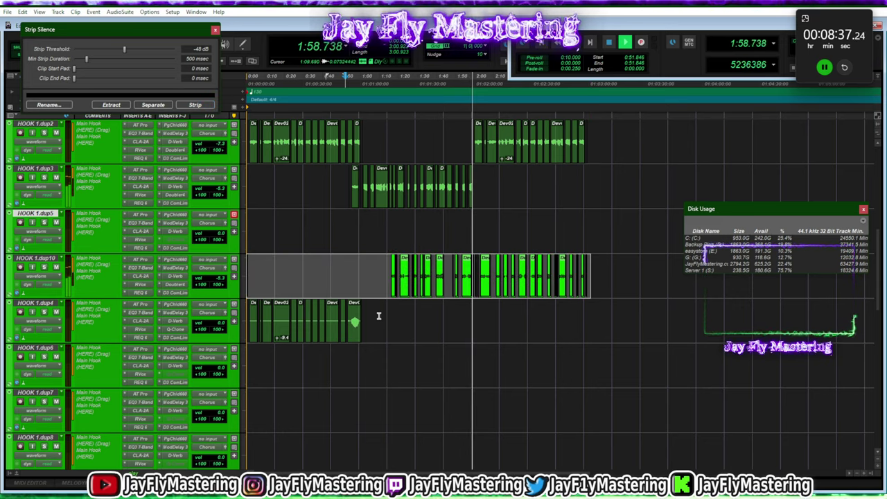
drag(378, 317, 250, 318)
click(204, 106)
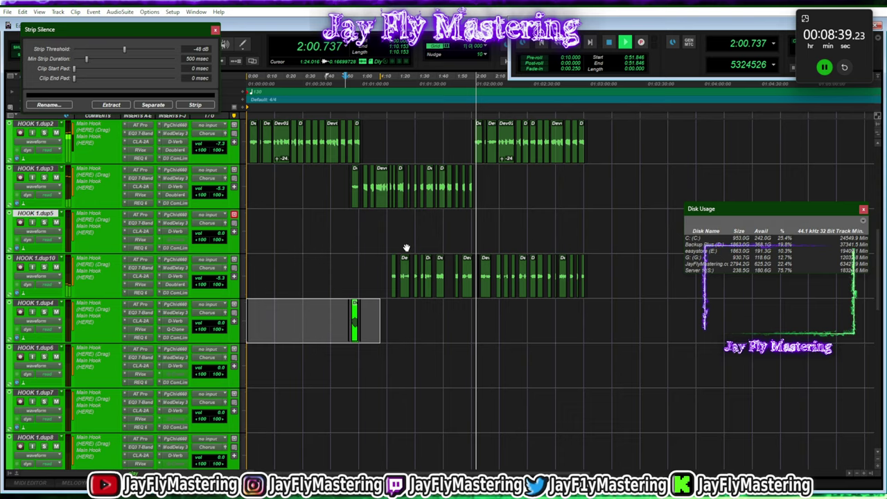
Run Strip Silence separately on the HOOK 1 clips and the HOOK 1.dup1 clips, and clear the selection
scroll(450, 246, up, 3)
drag(609, 179, 250, 182)
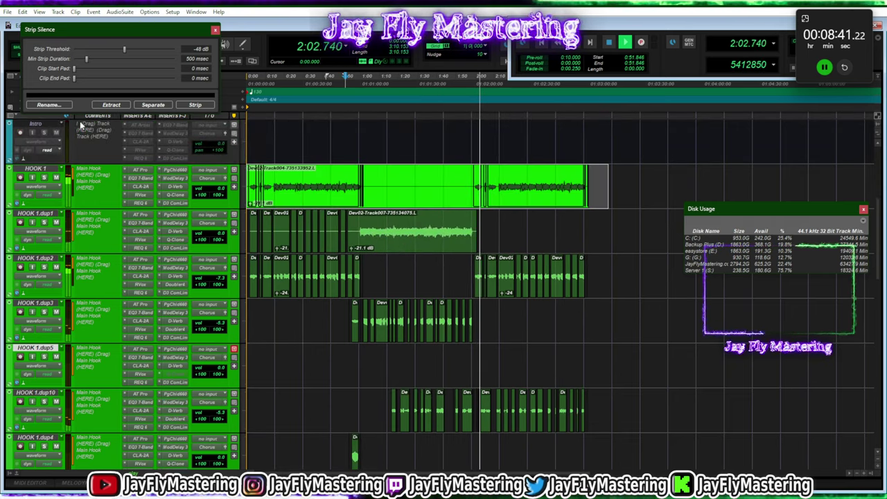
click(200, 105)
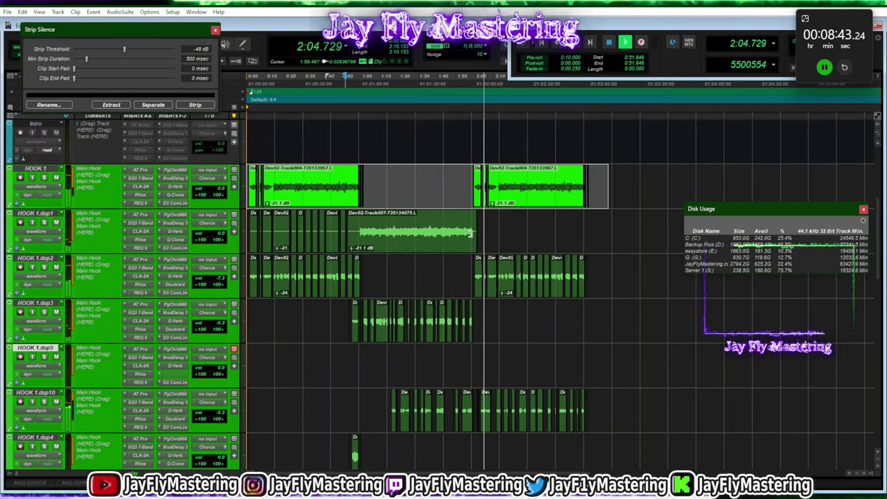
drag(492, 230, 192, 234)
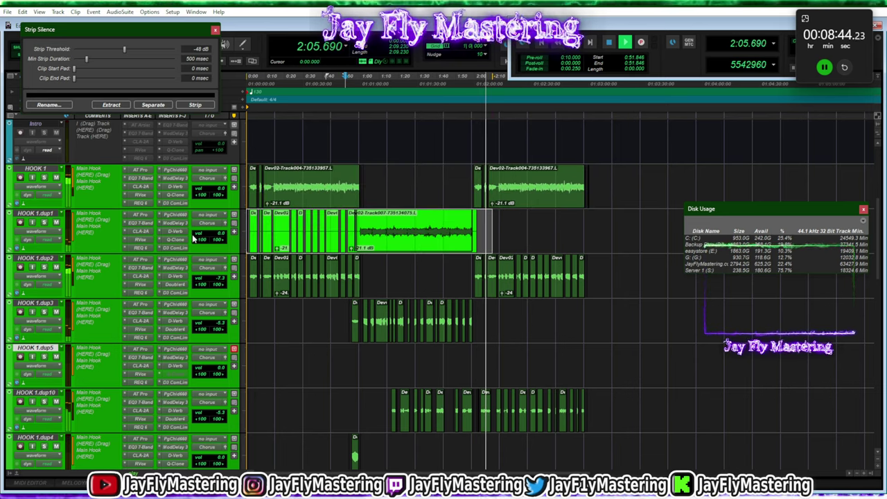
click(210, 106)
click(641, 265)
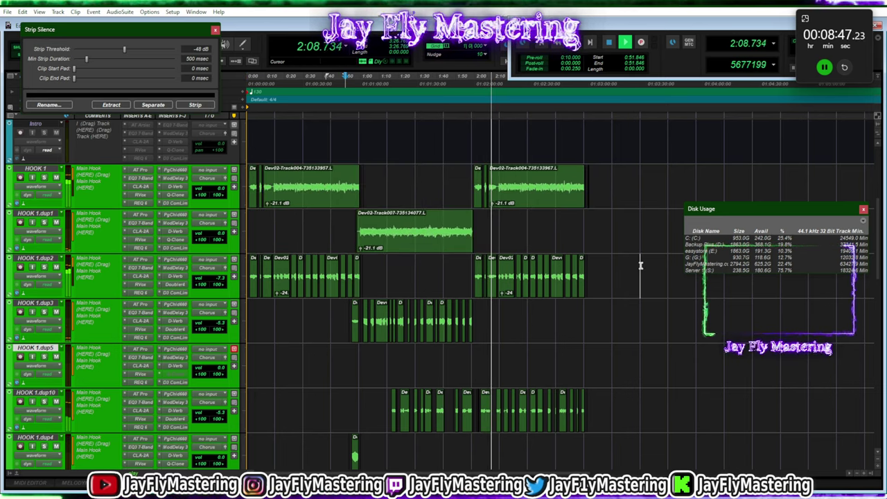
Duplicate HOOK 1 once without its active playlist and rename the duplicate track re bck
key(t)
scroll(623, 254, up, 1)
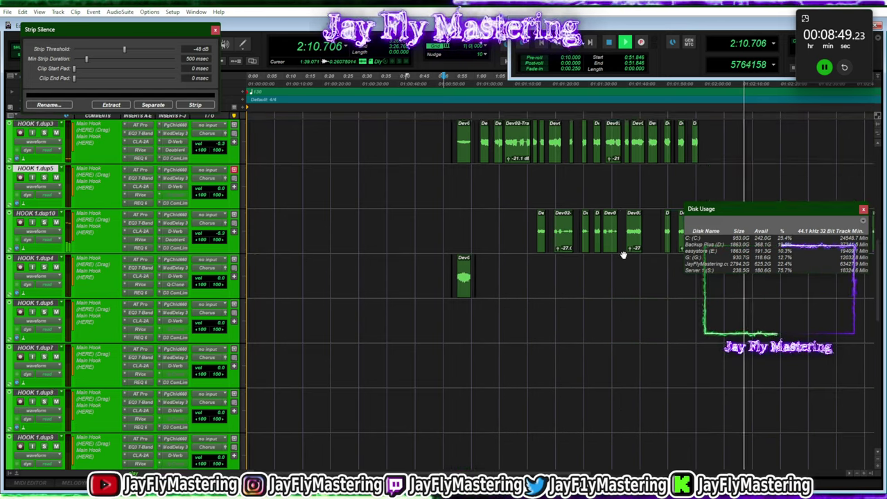
scroll(623, 255, right, 3)
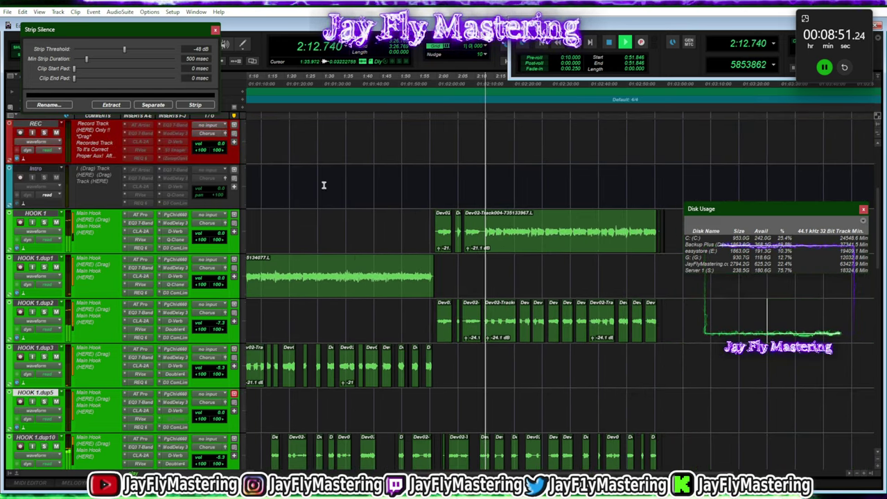
right_click(43, 213)
click(64, 359)
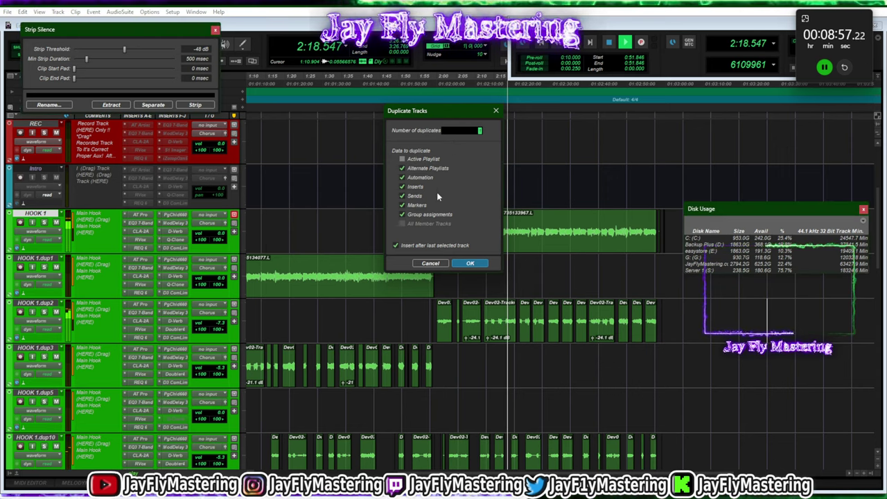
key(Escape)
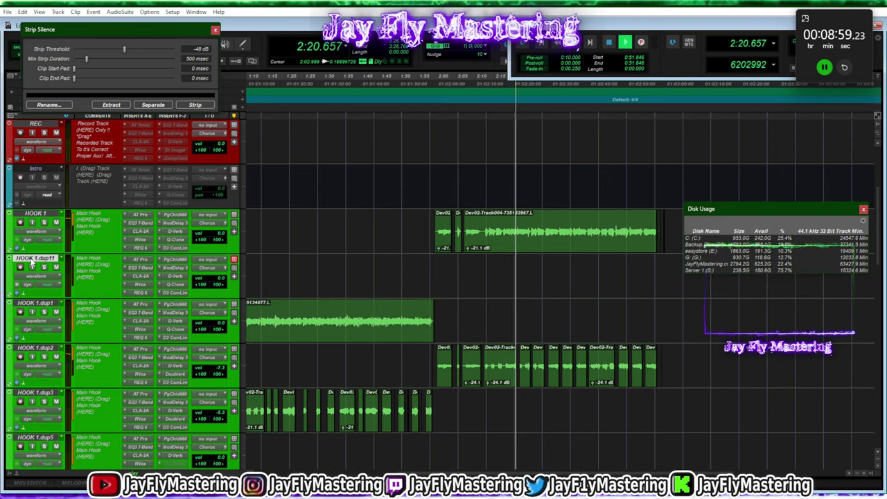
double_click(37, 258)
text(re bck)
key(Return)
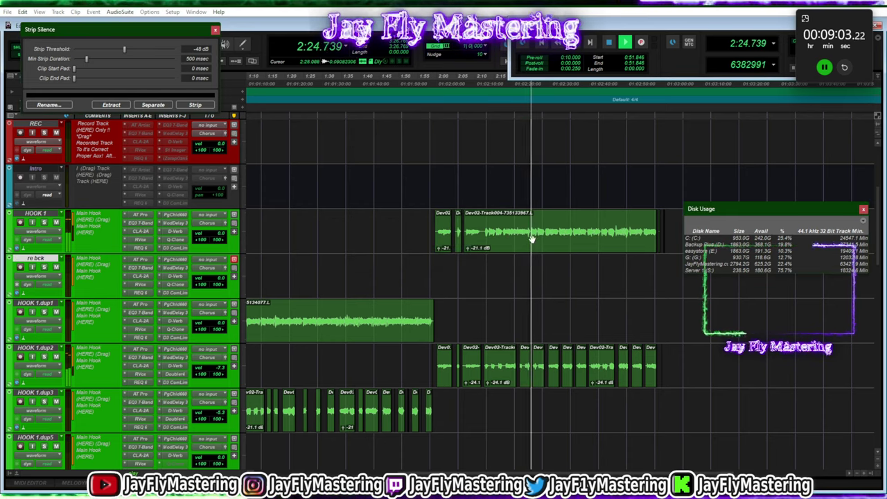
Copy the long HOOK 1 clip near 2:05 onto re bck, shorten it to about 9.2 seconds, and close Strip Silence
click(505, 243)
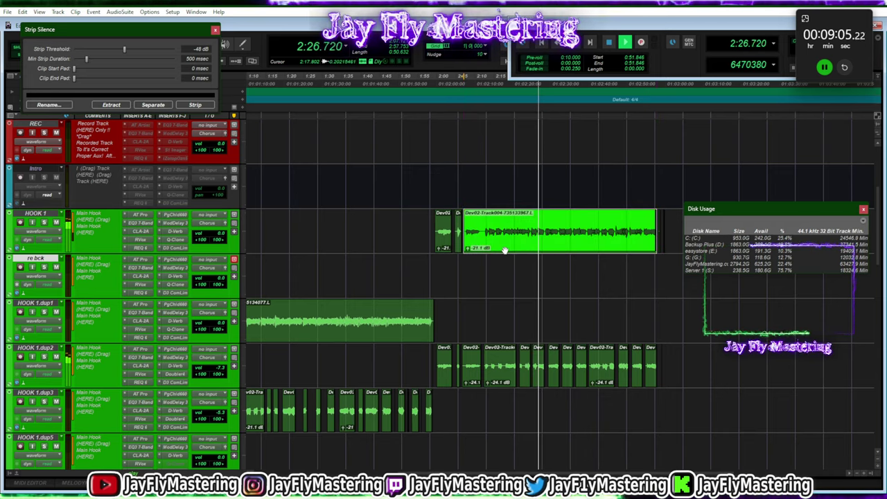
drag(506, 252, 676, 275)
key(space)
key(space)
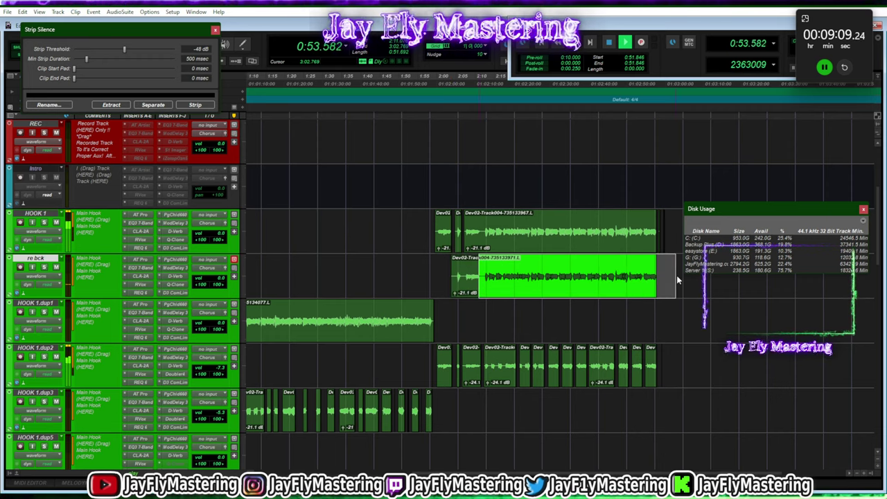
key(Delete)
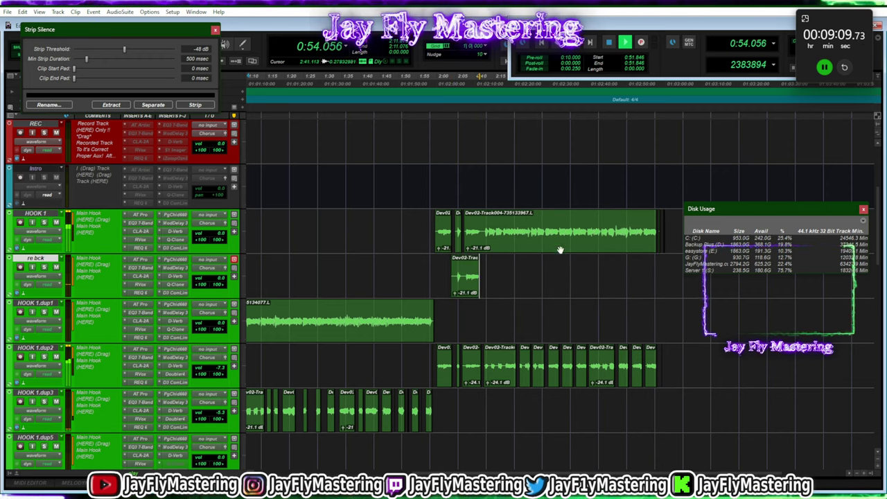
click(215, 31)
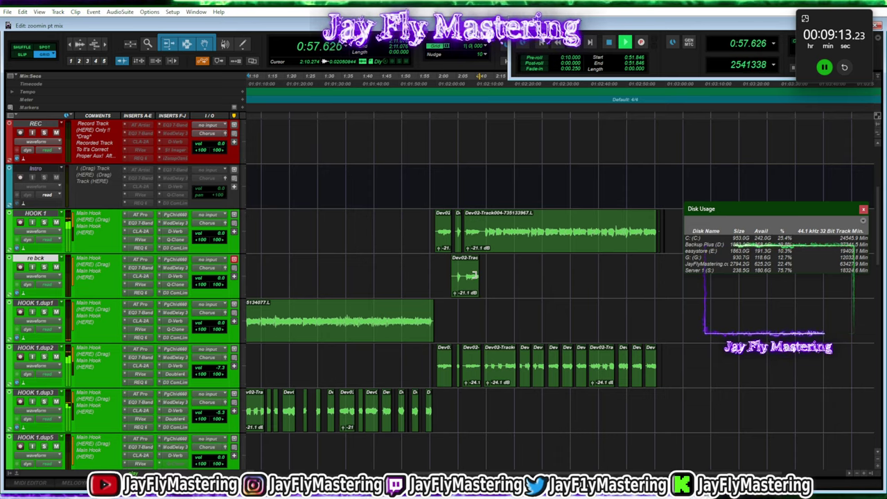
drag(476, 275, 486, 275)
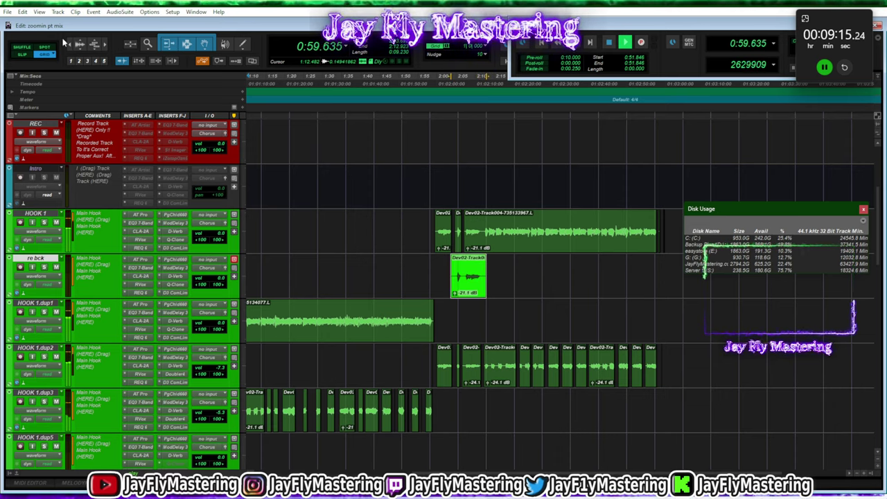
Change the re bck track's colour to purple and close the Color Palette
double_click(44, 263)
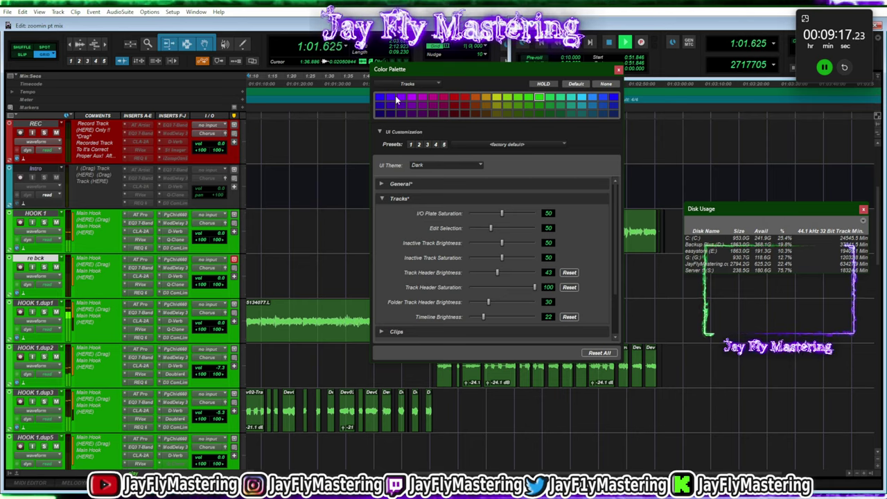
click(411, 97)
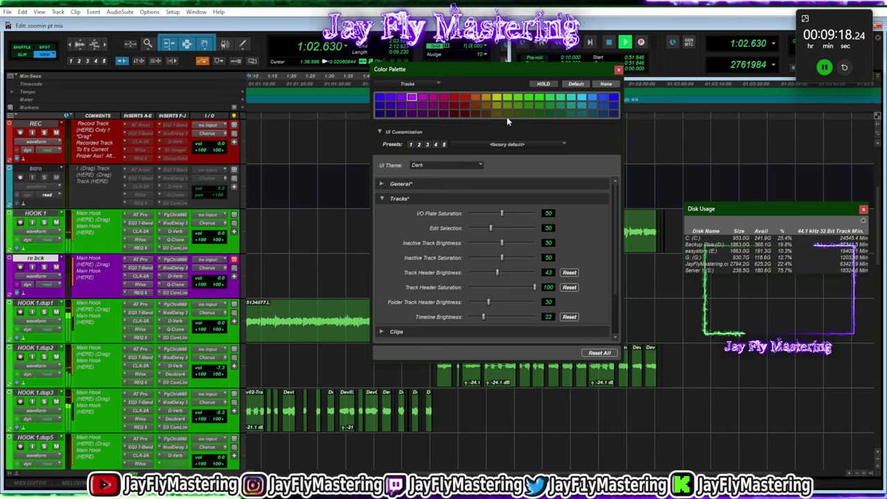
click(618, 71)
Render the Avid D-Verb AudioSuite effect onto the re bck clip with the factory default preset
click(121, 13)
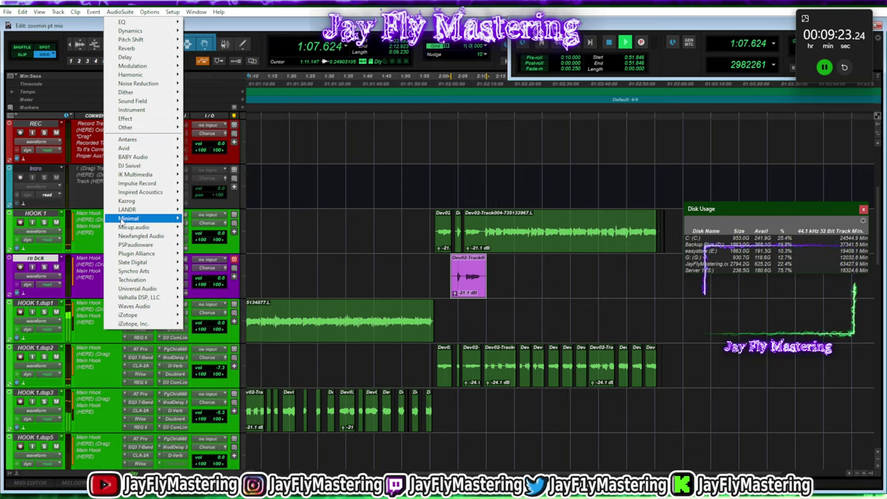
mouse_move(170, 148)
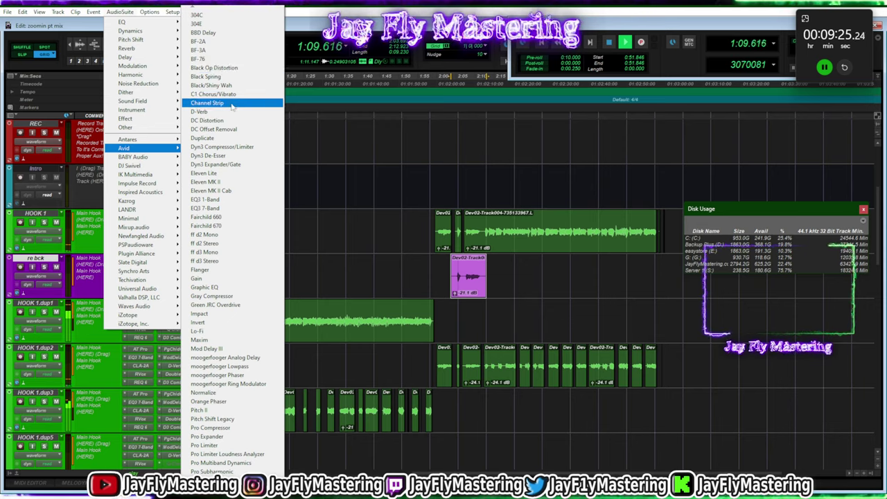
click(204, 112)
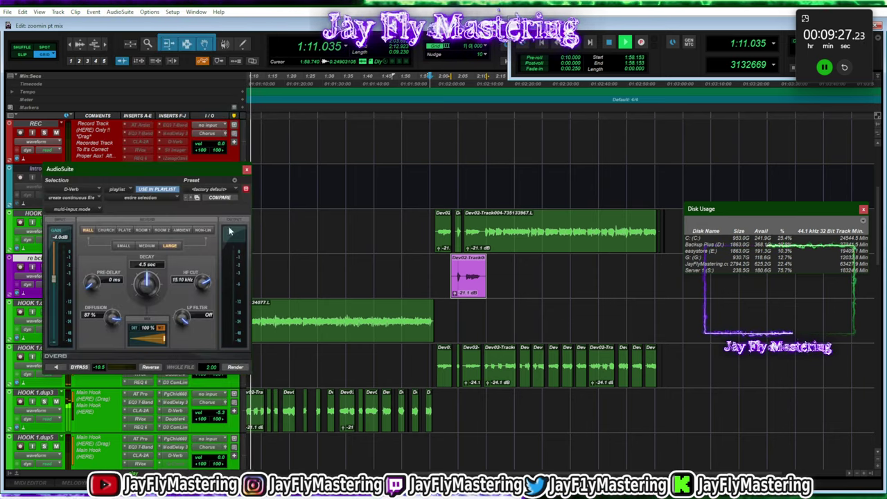
click(236, 367)
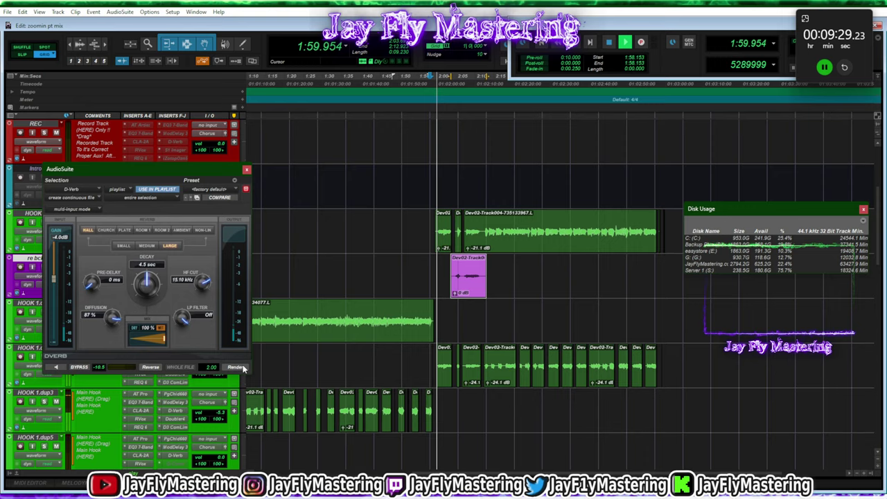
Raise the rendered re bck clip's gain to +16.1 dB and move the clip later to start at about 2:11
drag(454, 293, 455, 283)
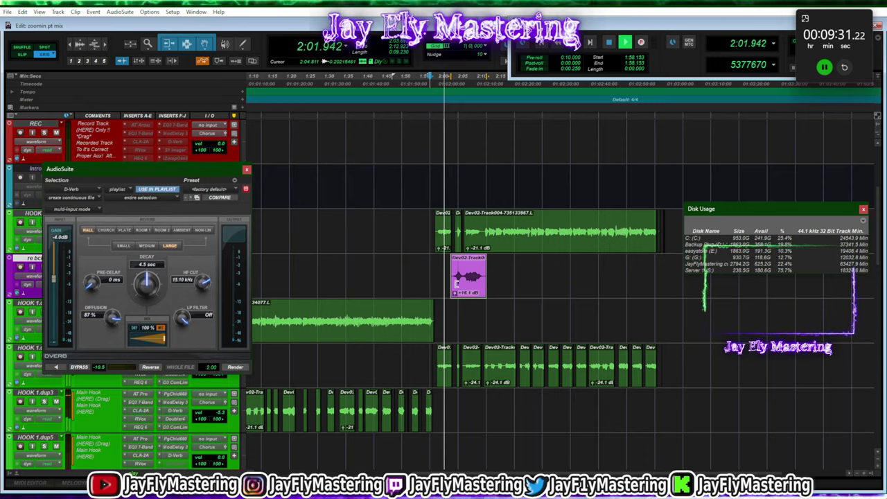
scroll(457, 278, down, 1)
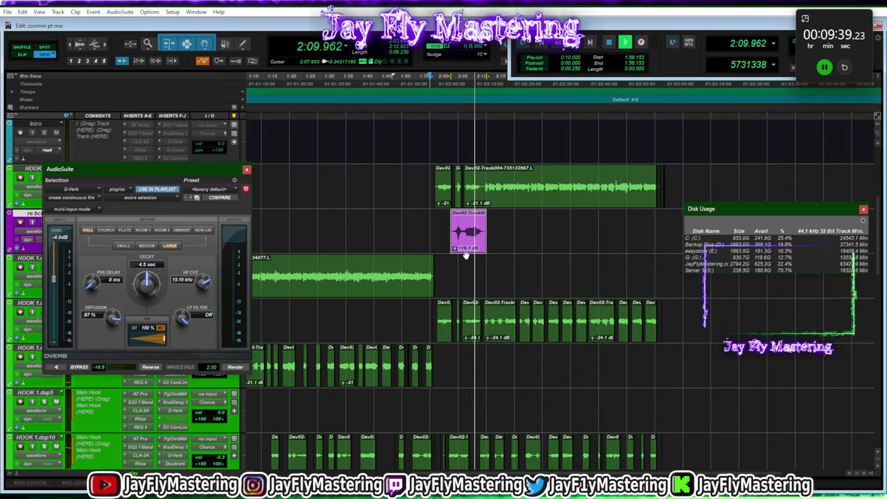
drag(466, 239, 495, 243)
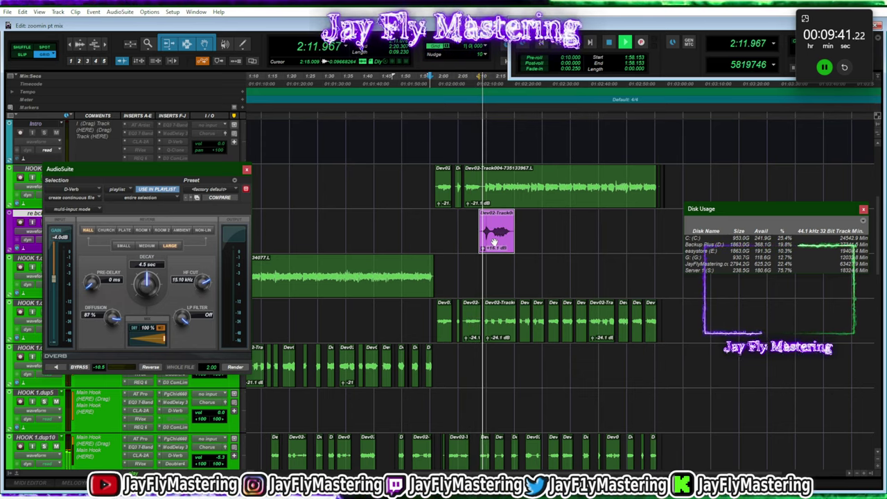
Delete the tail of the rendered re bck clip after about 2:14.8 and play the result
drag(514, 229, 532, 229)
key(Delete)
key(space)
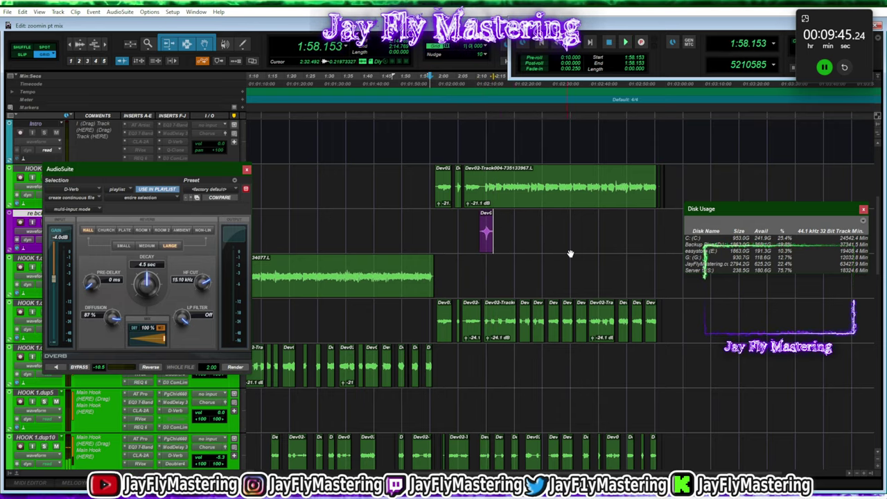
key(t)
key(t)
key(space)
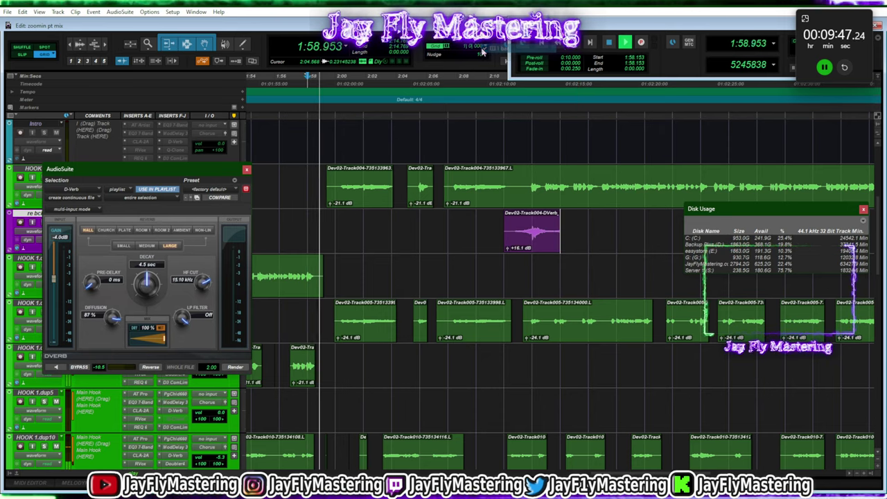
Set the grid value to 0|0|480 and trim the re bck clip to about two seconds with fades at both ends
click(487, 46)
click(492, 65)
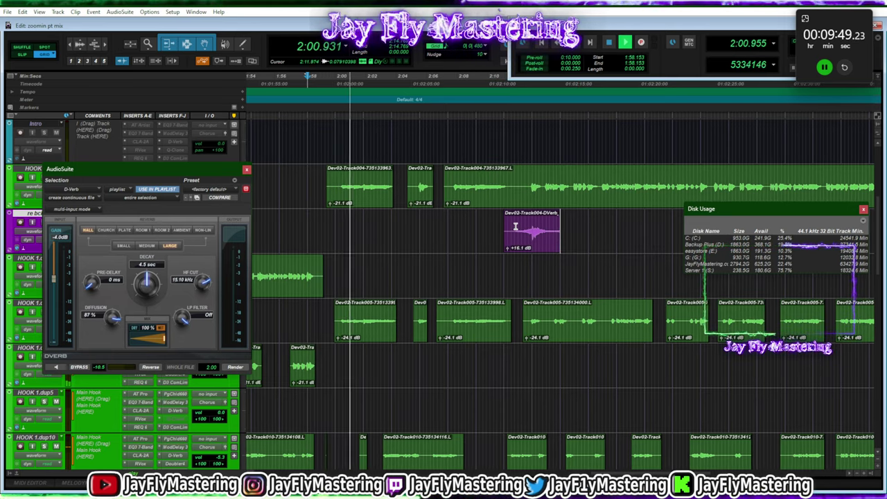
drag(513, 232, 465, 235)
key(Delete)
drag(570, 229, 512, 234)
key(Delete)
Delete the short section of the long HOOK 1 clip between about 2:11.5 and 2:12.4
scroll(527, 181, up, 1)
key(Delete)
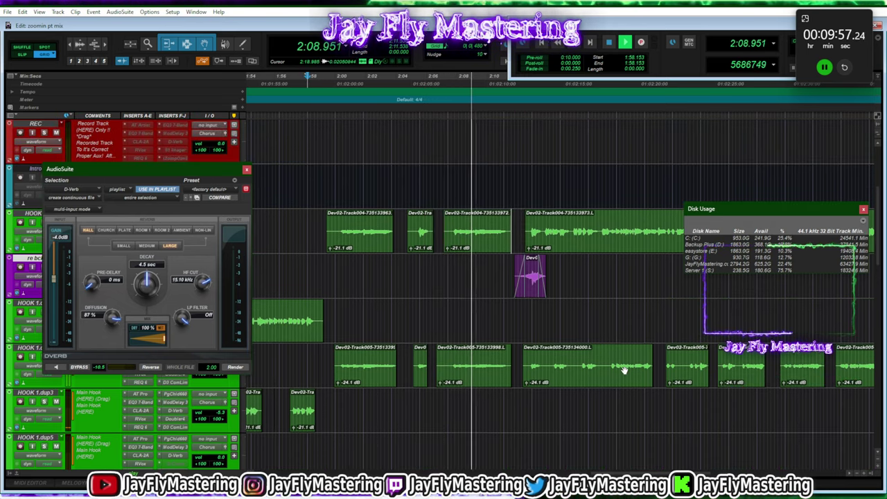
scroll(497, 309, up, 1)
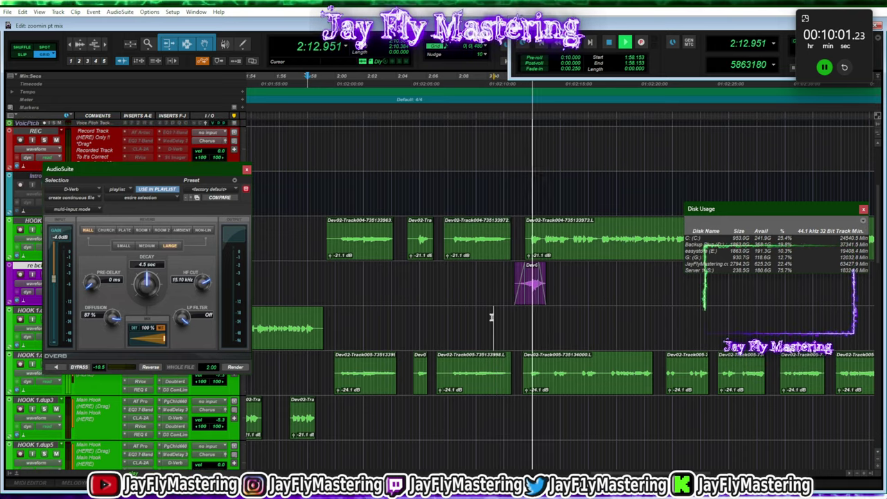
Raise the wet mix of re bck's D-Verb insert to about 70% and close the plug-in
scroll(400, 249, up, 1)
drag(215, 169, 131, 300)
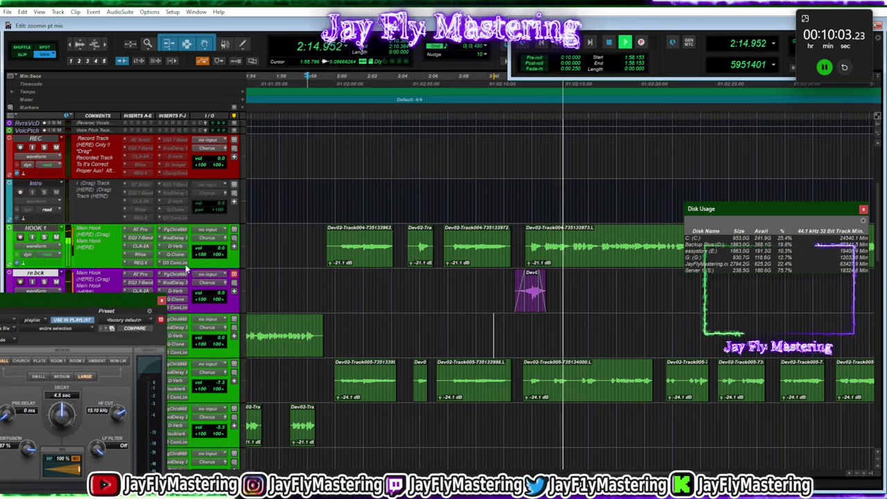
click(179, 298)
click(176, 291)
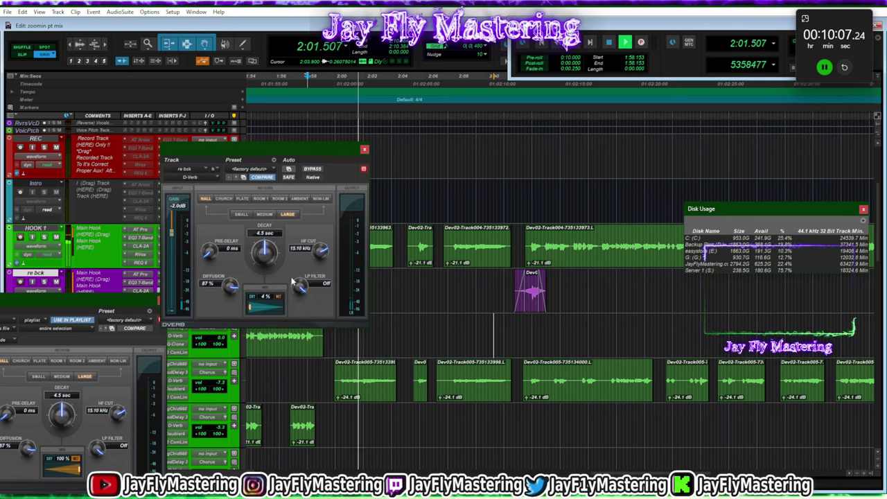
drag(254, 307, 279, 310)
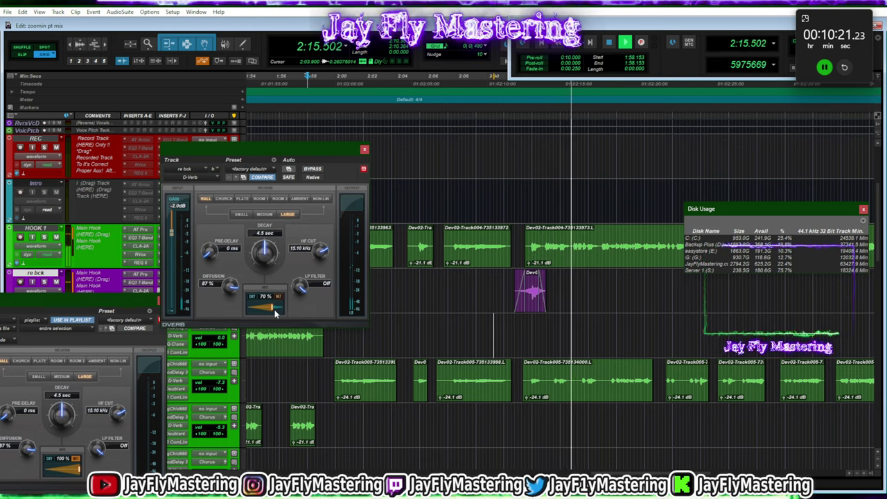
drag(274, 314, 280, 298)
click(364, 150)
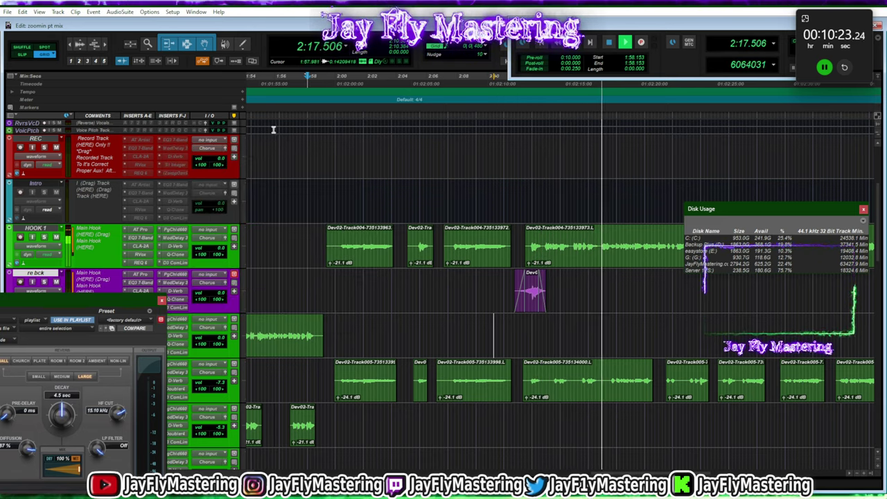
Duplicate the HOOK 1 track, copy its 4.4-second clip near 2:07 onto the duplicate, and close AudioSuite
right_click(46, 228)
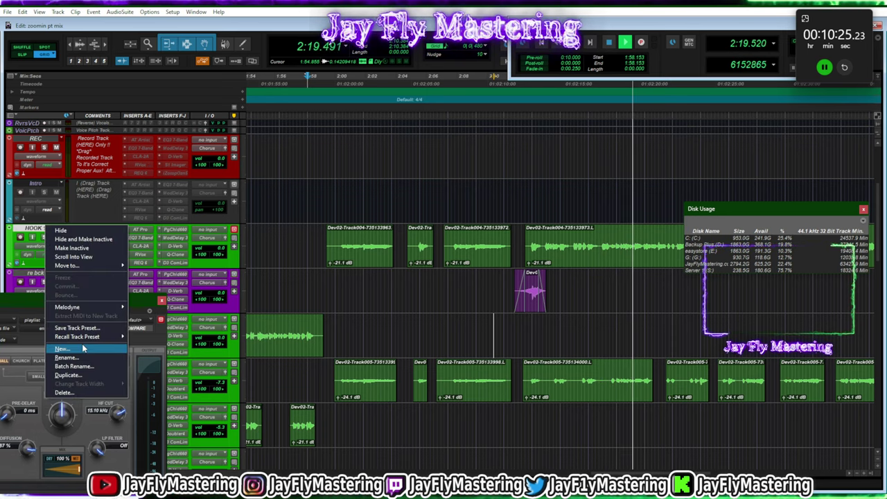
click(68, 375)
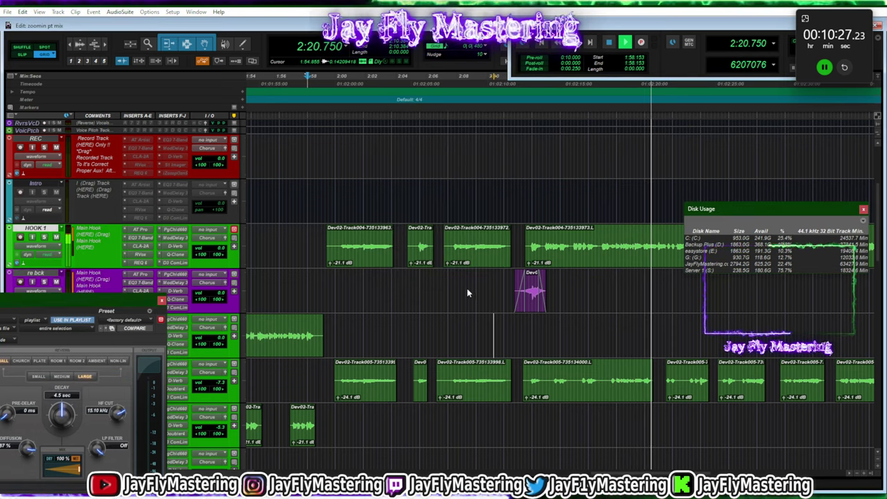
click(467, 270)
drag(467, 271, 466, 291)
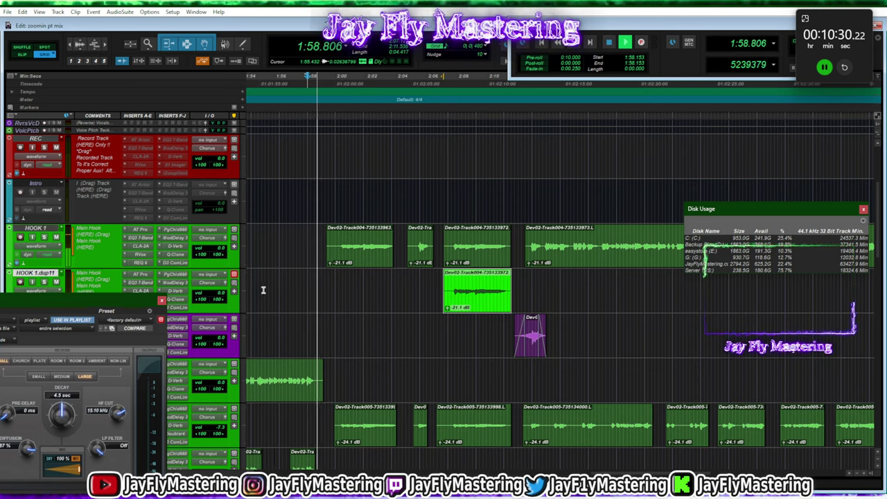
click(162, 300)
Place a second EQ3 7-Band after RVox on HOOK 1.dup11 with the phone preset and its high-pass frequency at 643.1 Hz
drag(178, 284, 141, 310)
click(141, 308)
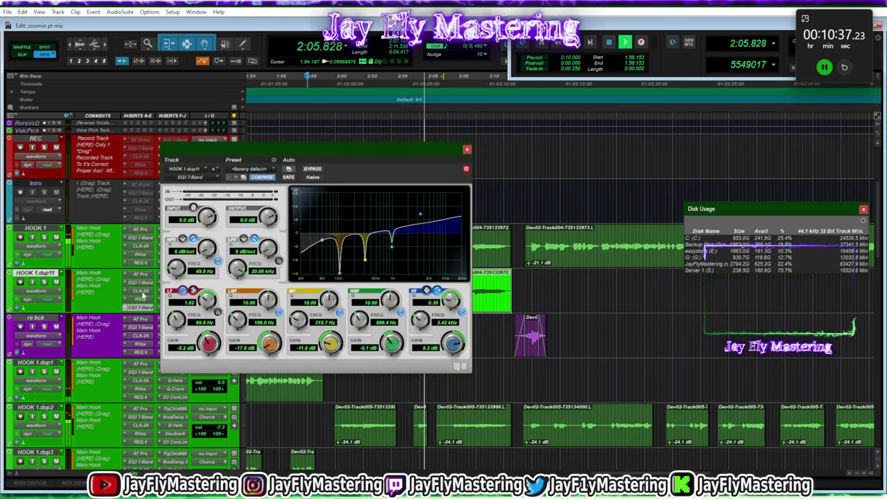
click(239, 170)
click(286, 346)
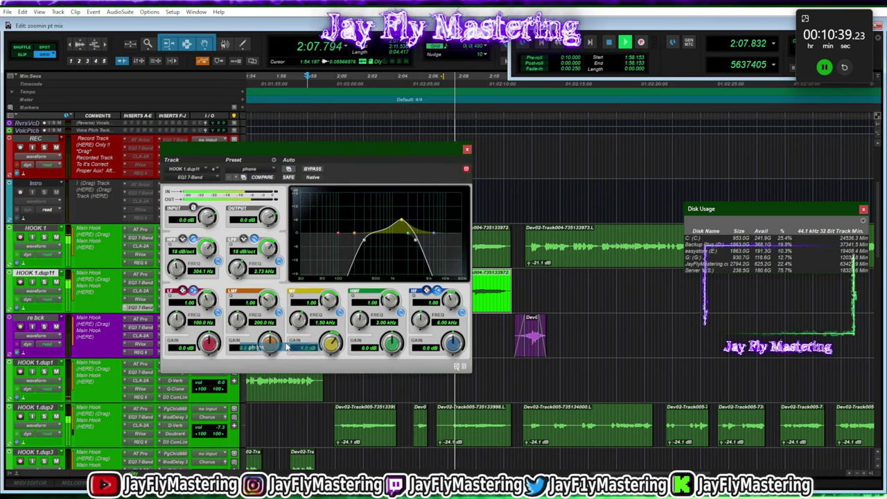
drag(177, 267, 185, 257)
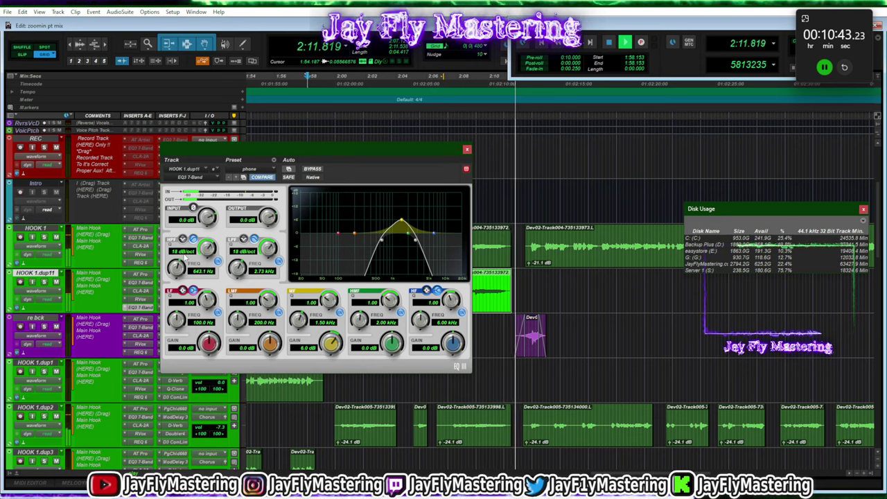
click(467, 149)
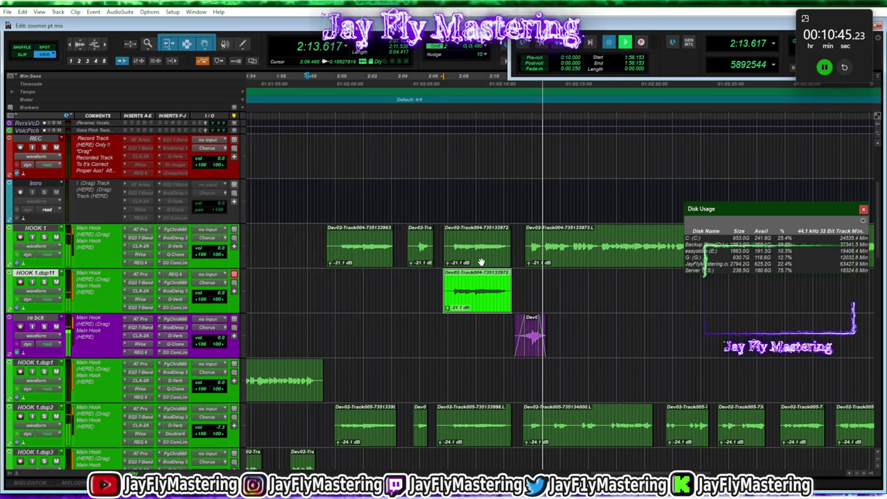
Move the HOOK 1 clip near 2:07 onto HOOK 1.dup11, leaving none on HOOK 1, and duplicate the HOOK 1.dup11 track
drag(481, 262, 481, 285)
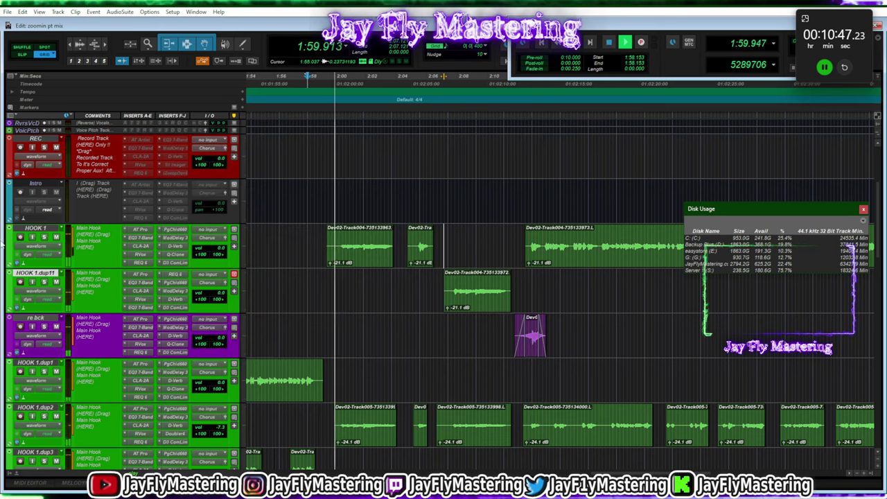
right_click(34, 273)
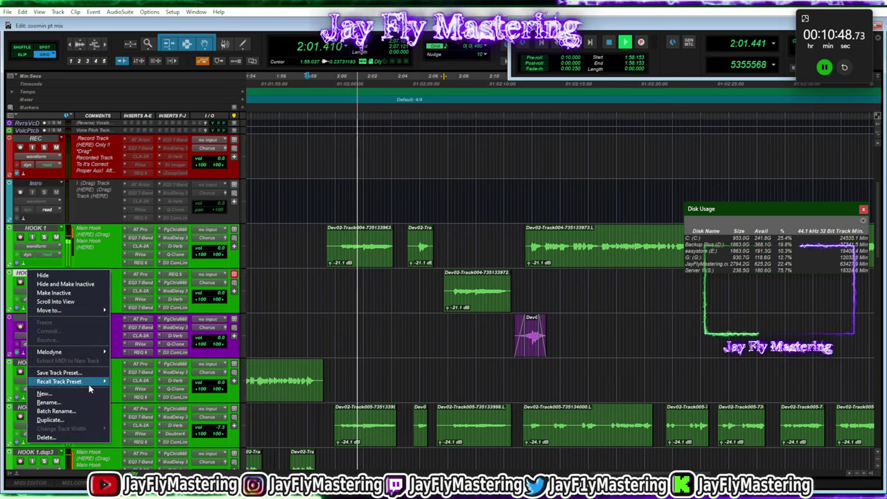
click(76, 420)
key(Return)
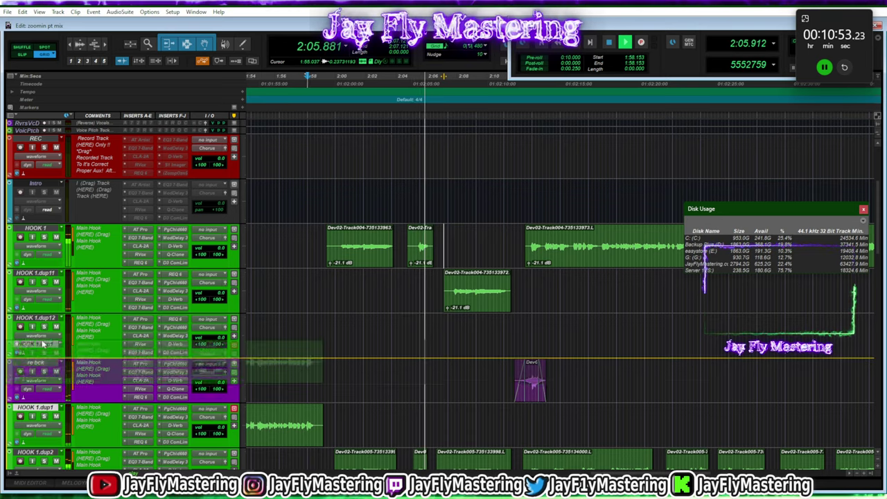
Move the HOOK 1.dup2 track directly below HOOK 1.dup11 and shift its clip near 2:07 onto HOOK 1.dup12
drag(103, 351, 105, 349)
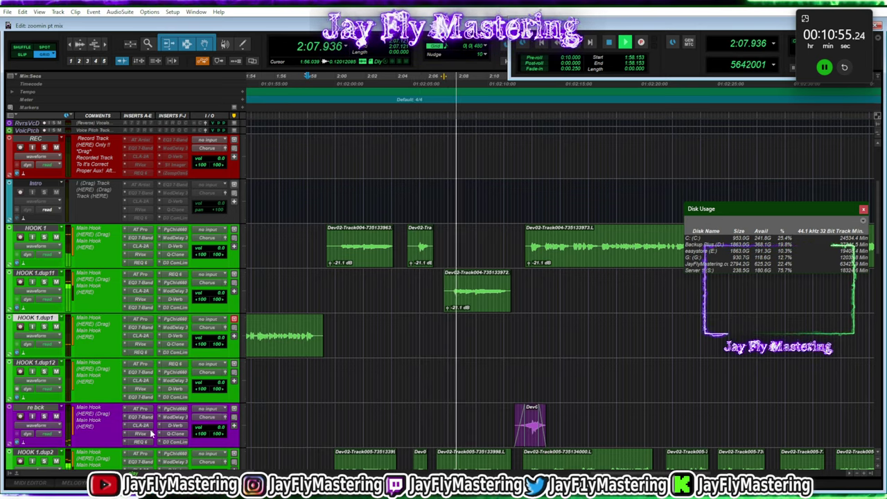
drag(43, 449, 42, 326)
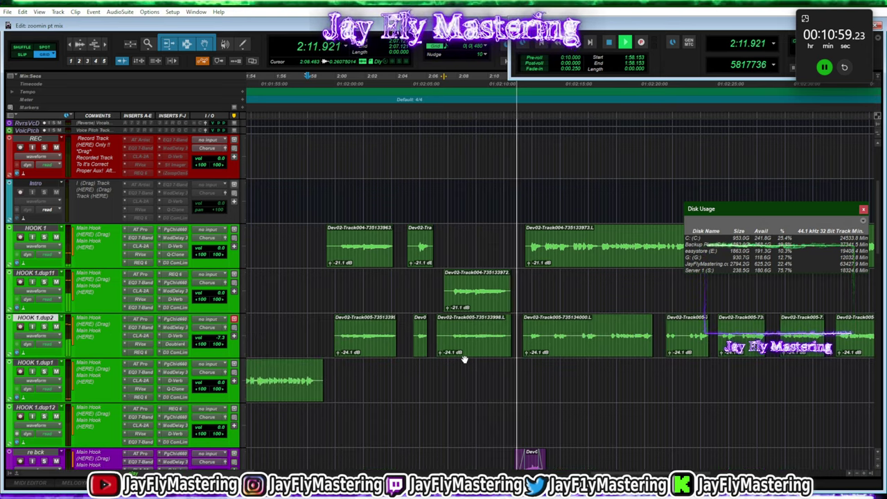
key(space)
key(space)
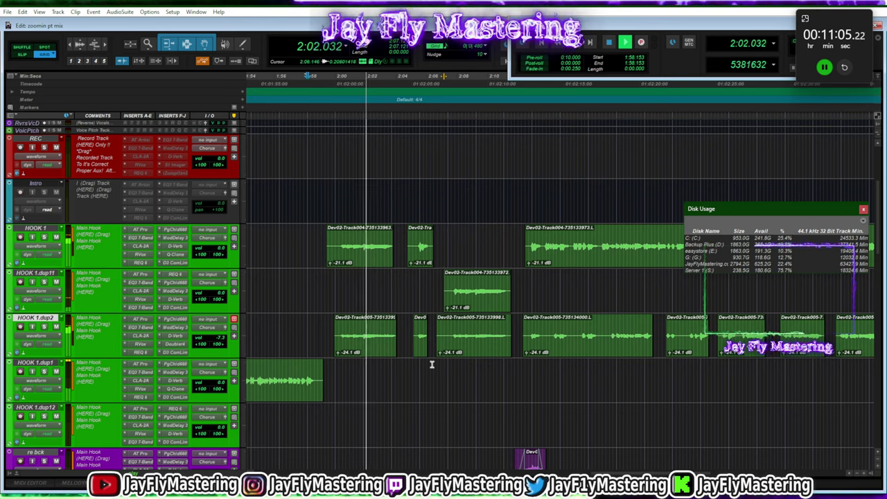
drag(455, 355, 450, 411)
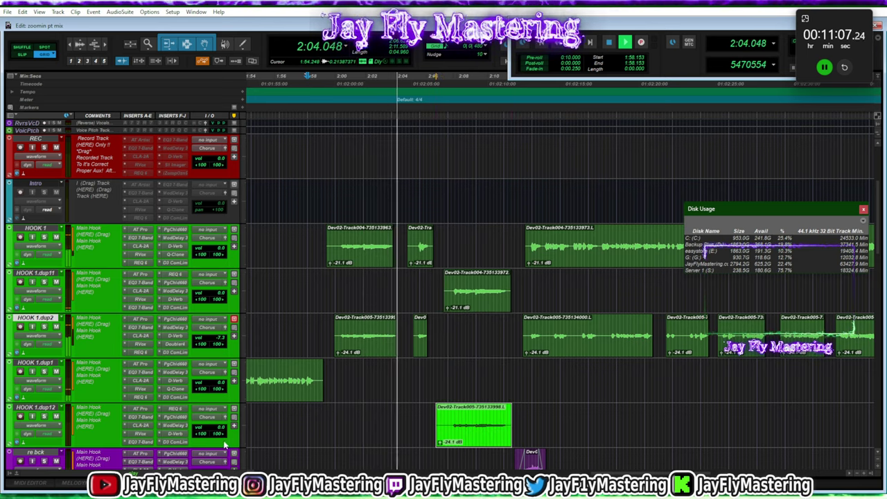
Set the Mod Delay III mix on HOOK 1.dup12 to 19% and lower the track's volume to -8.6 dB
click(175, 425)
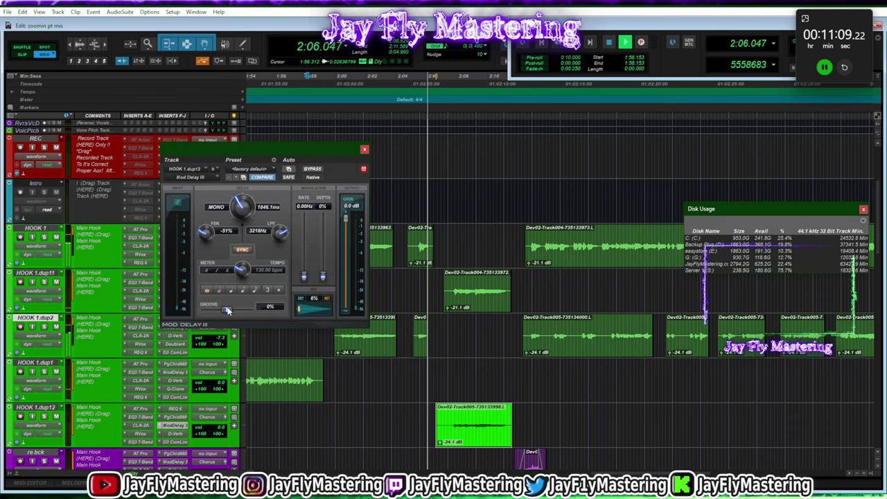
mouse_move(302, 311)
mouse_down()
mouse_move(313, 318)
mouse_move(305, 320)
mouse_up()
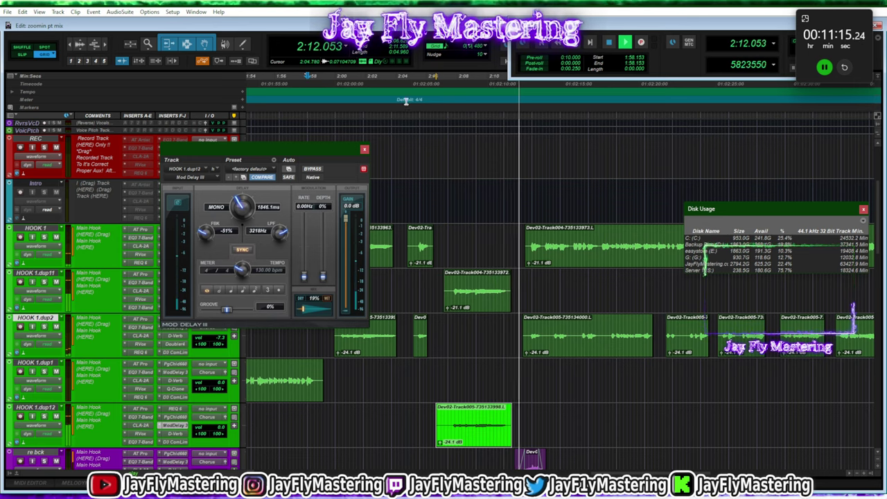
key(space)
key(space)
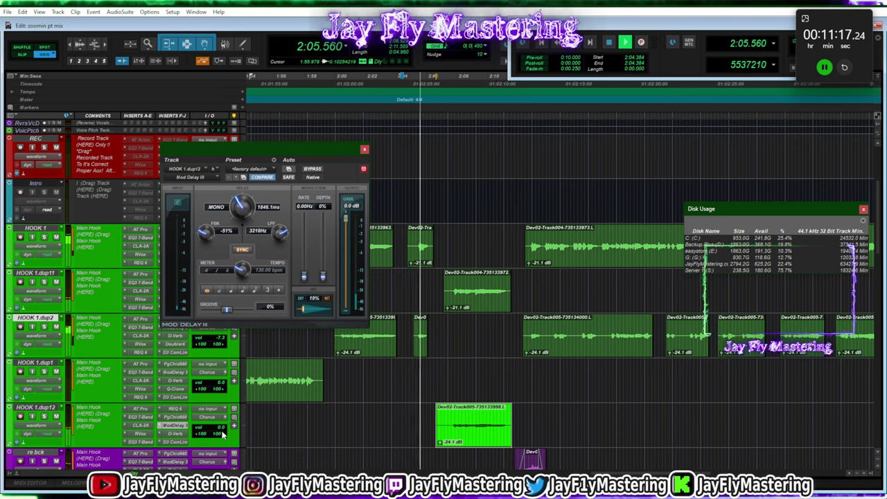
drag(222, 427, 223, 436)
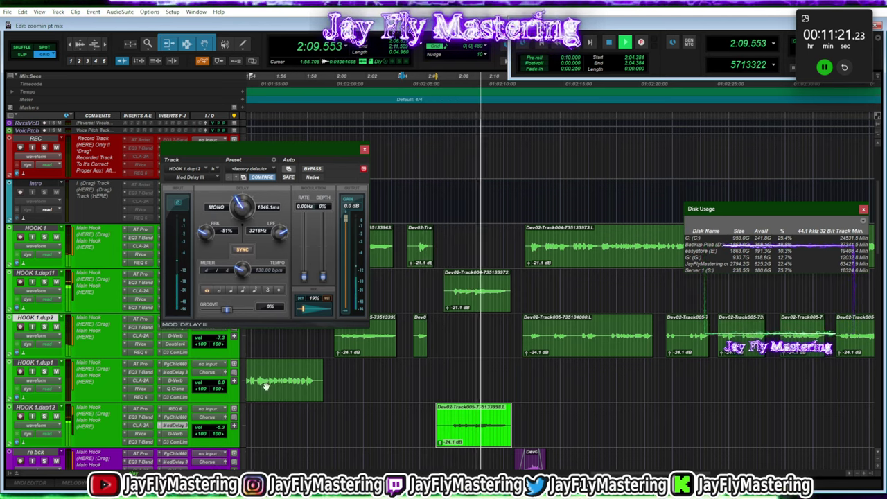
drag(222, 426, 222, 429)
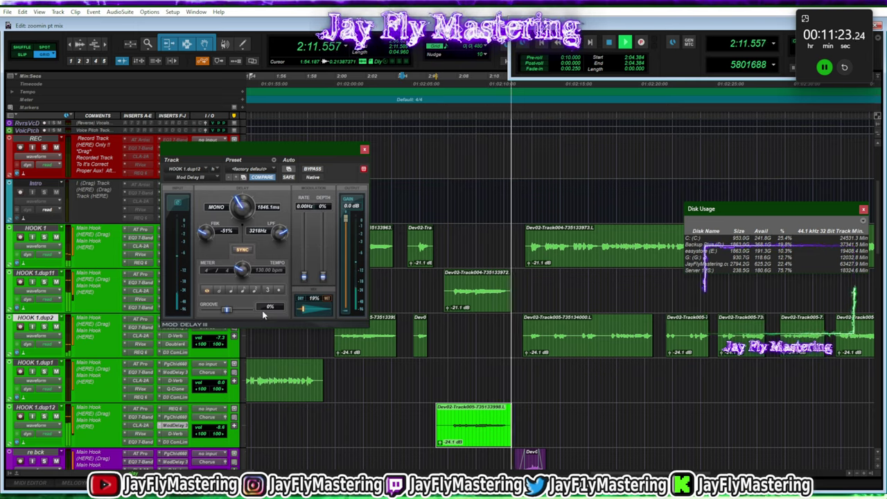
Raise the D-Verb wet mix on HOOK 1.dup11, lower the track's volume to -5.3 dB, and close the plug-in
drag(345, 151, 178, 306)
click(175, 299)
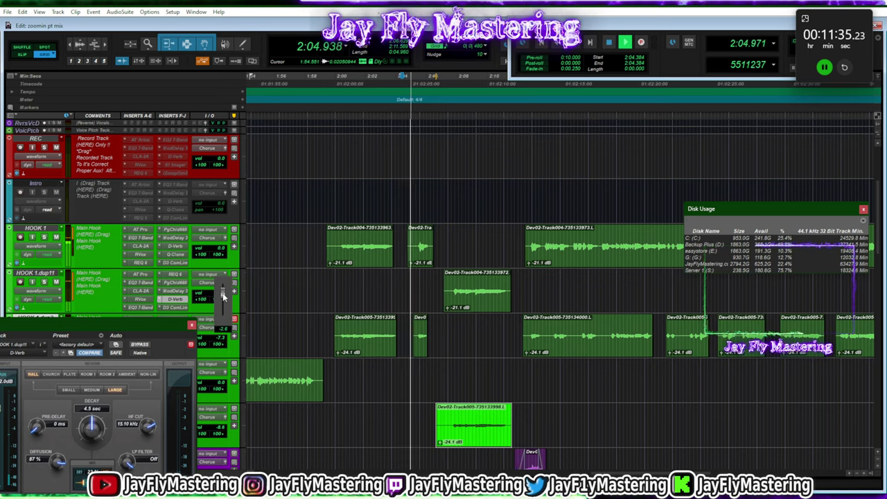
click(192, 325)
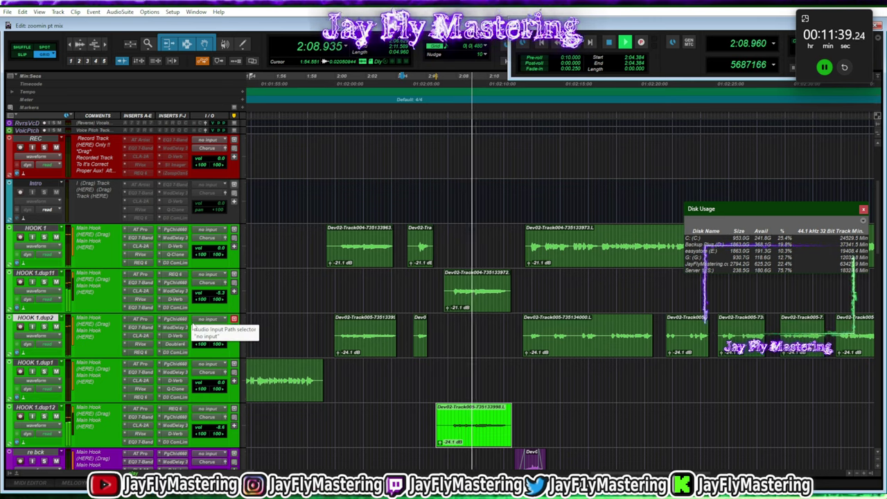
click(468, 363)
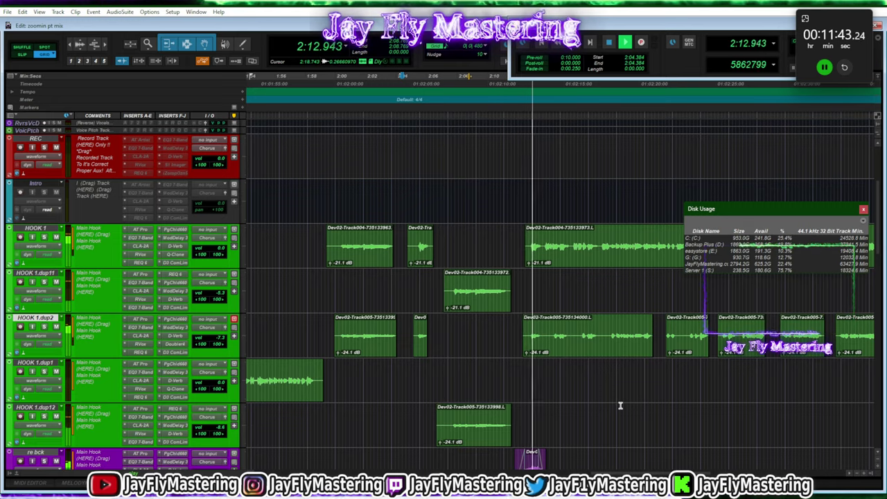
Duplicate the HOOK 1 track again
scroll(620, 405, right, 5)
scroll(620, 406, left, 1)
scroll(620, 406, up, 1)
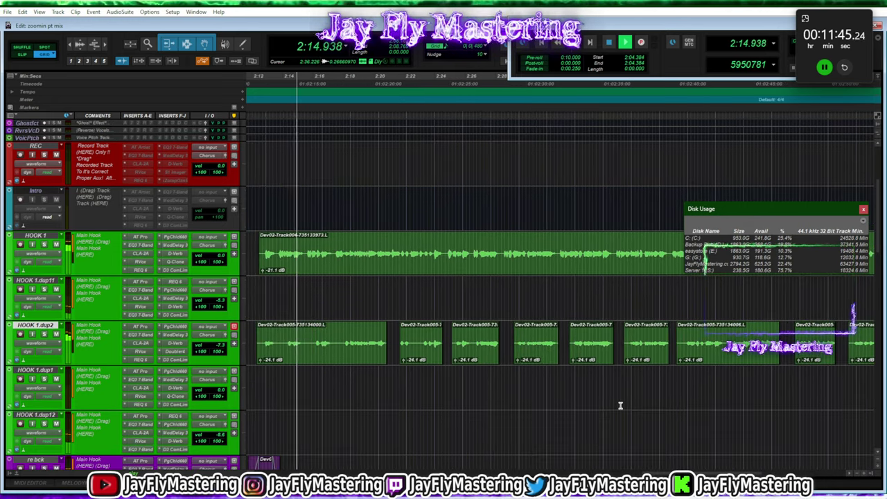
scroll(621, 405, down, 3)
scroll(620, 406, left, 5)
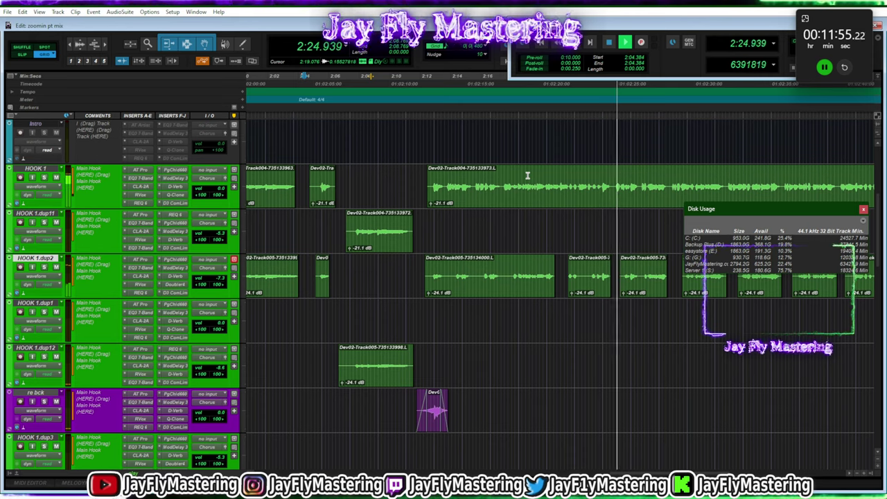
right_click(50, 176)
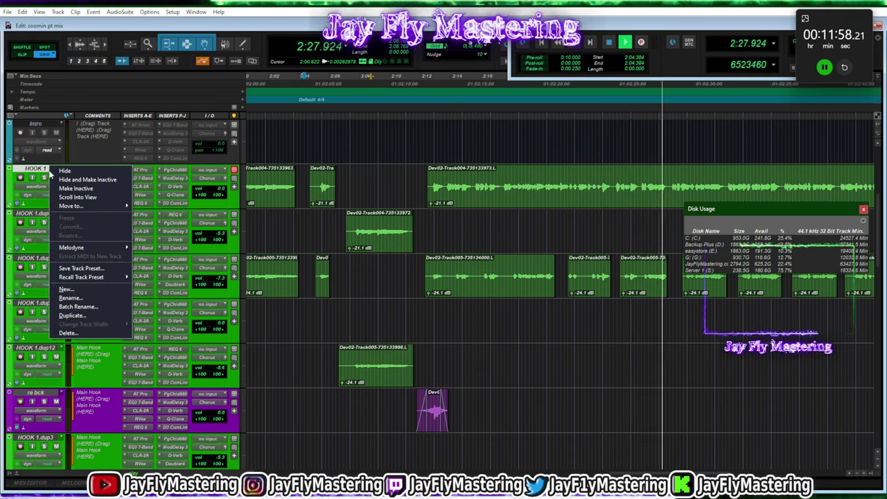
click(116, 315)
key(Return)
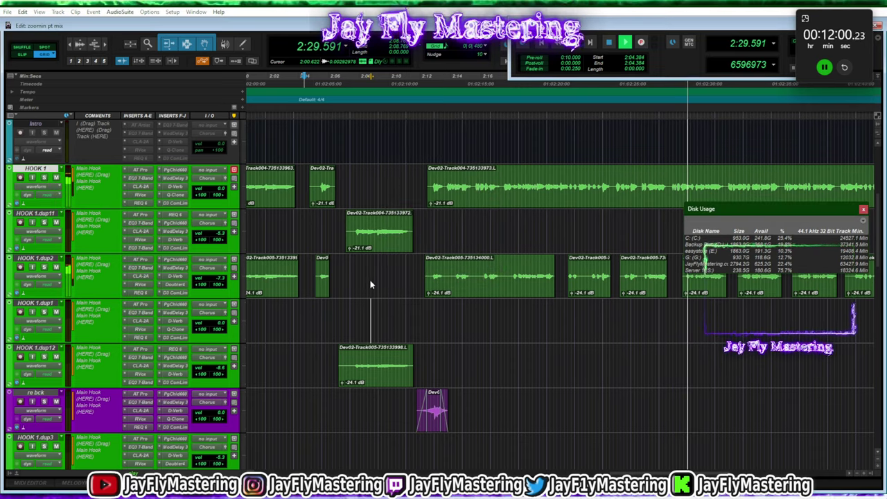
Rename the HOOK 1.dup13 track as st main'
double_click(40, 216)
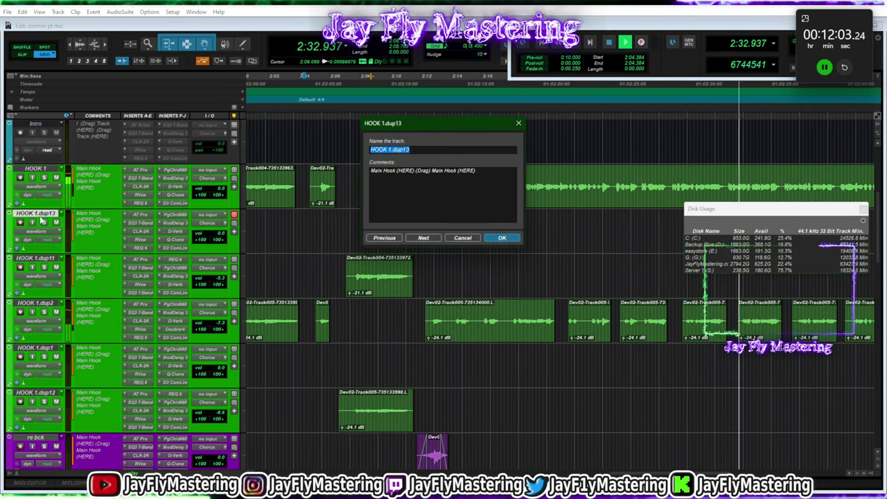
text(at main)
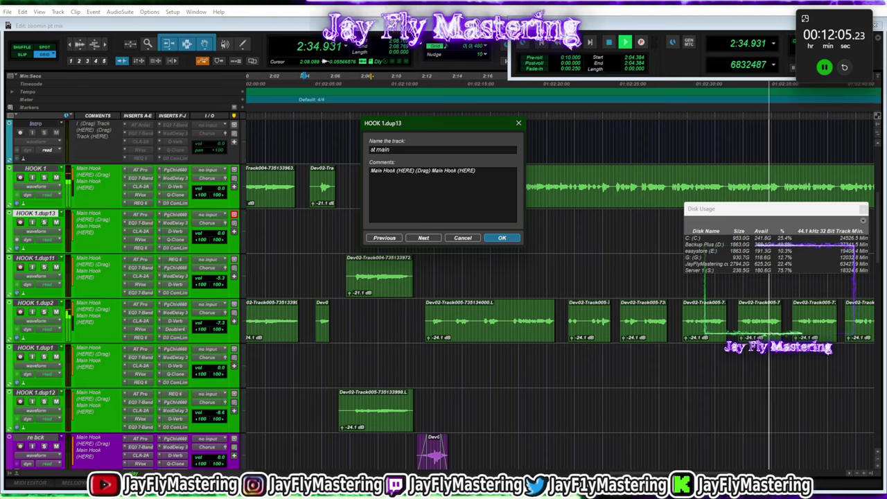
key(Return)
key(Return)
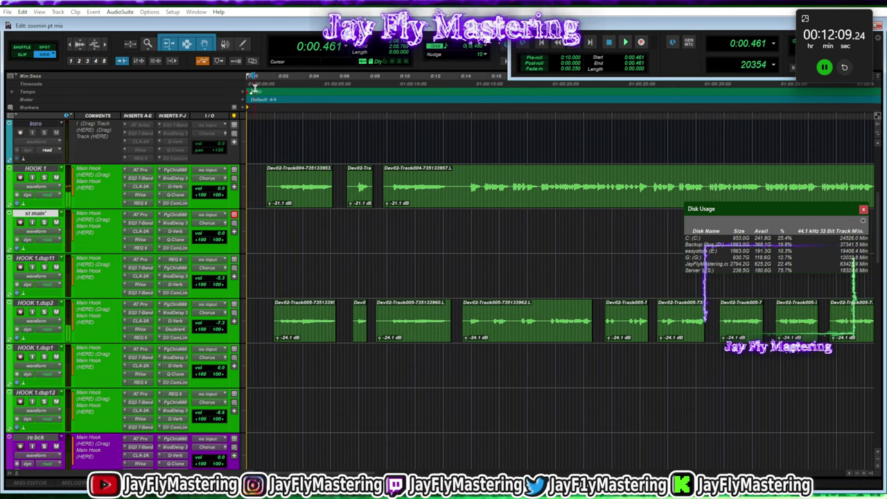
Play from near the session start and color the st main' track orange
key(space)
double_click(9, 223)
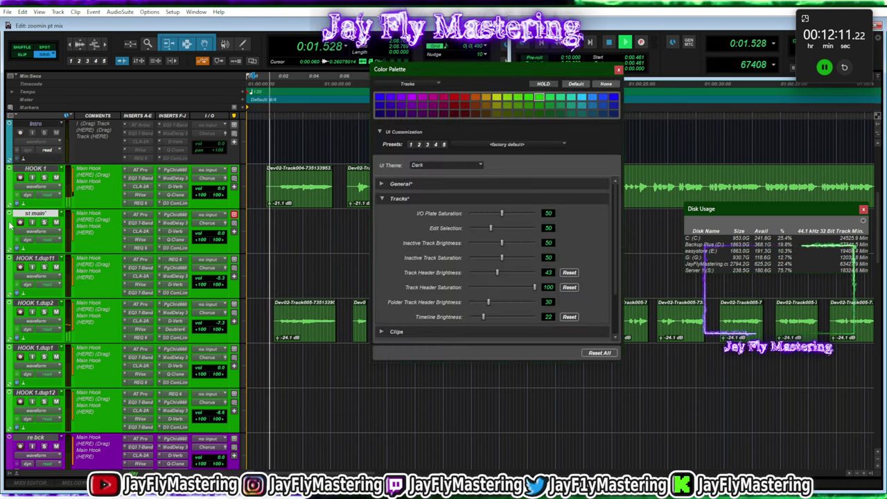
click(486, 98)
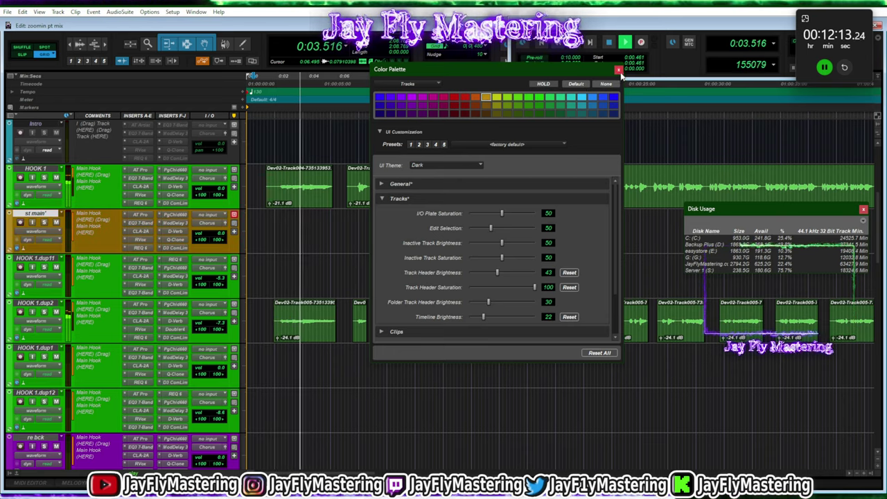
click(618, 71)
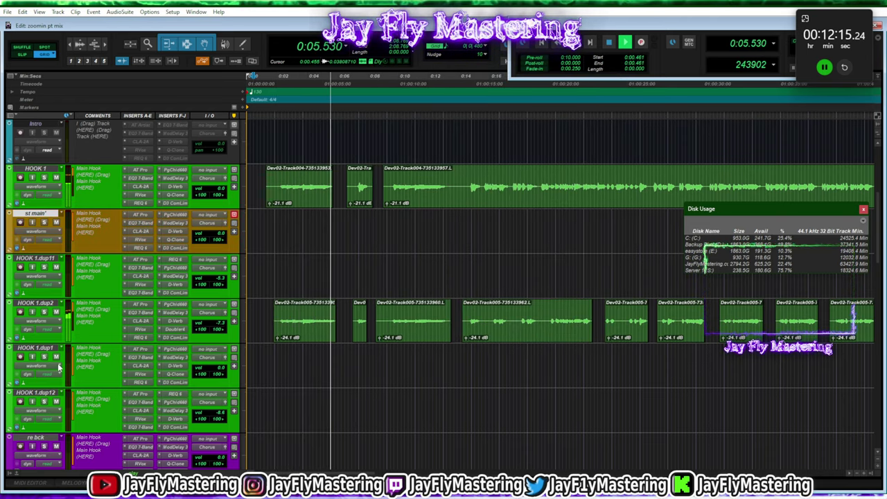
Try renaming the HOOK 1.dup5 track as Spec 2
scroll(59, 367, down, 5)
double_click(37, 302)
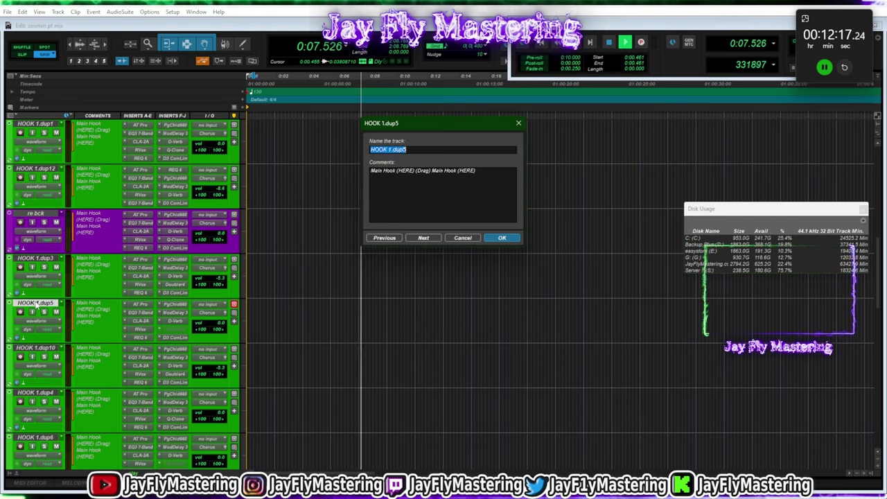
text(Spppac)
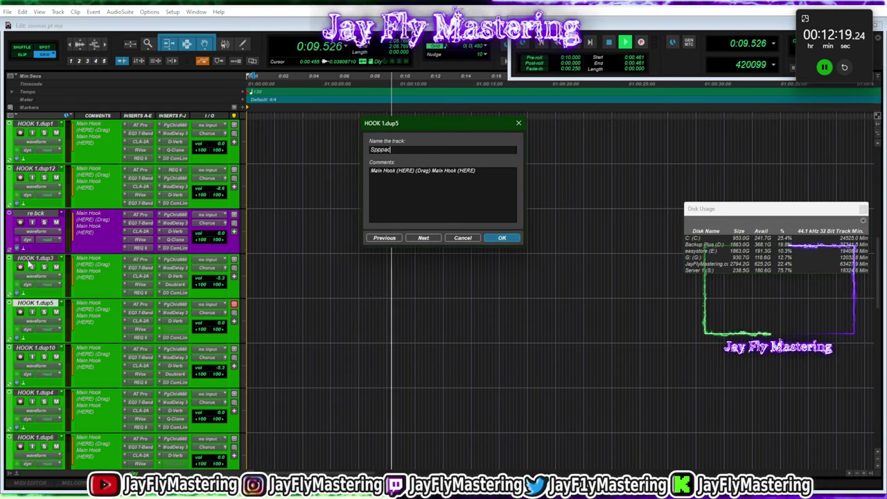
key(BackSpace)
key(BackSpace)
key(BackSpace)
key(BackSpace)
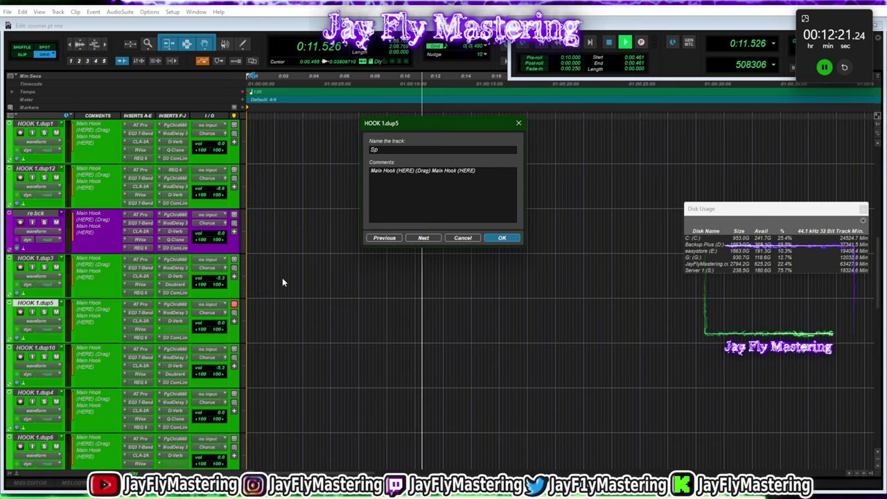
text(ec 2)
key(Return)
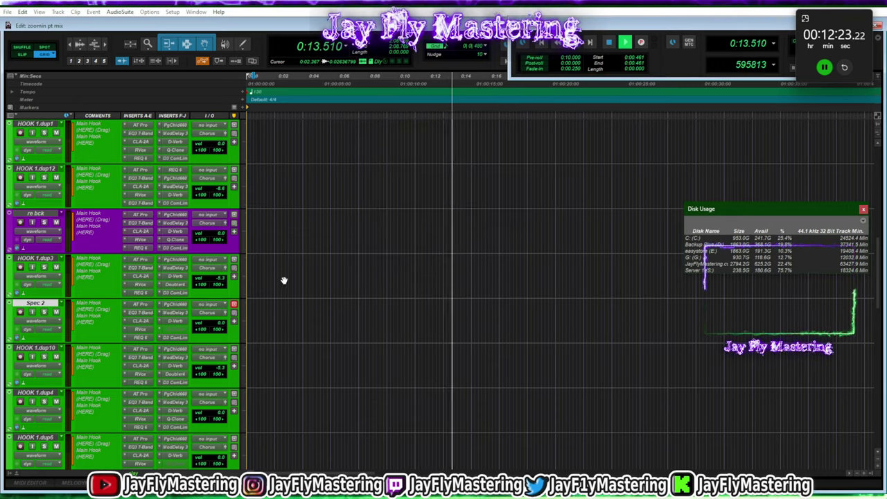
Undo the HOOK 1.dup5 rename and rename the HOOK 1.dup9 track as Spec 2 instead
key(r)
key(r)
scroll(402, 357, up, 2)
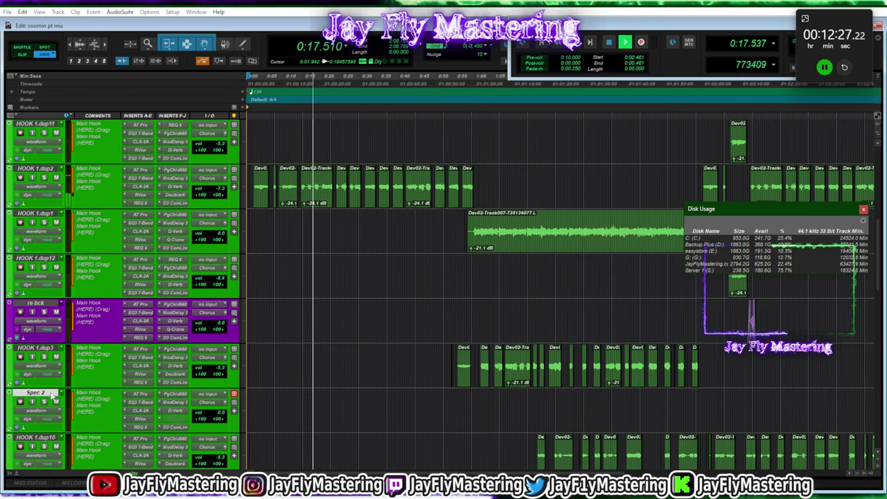
scroll(52, 397, down, 6)
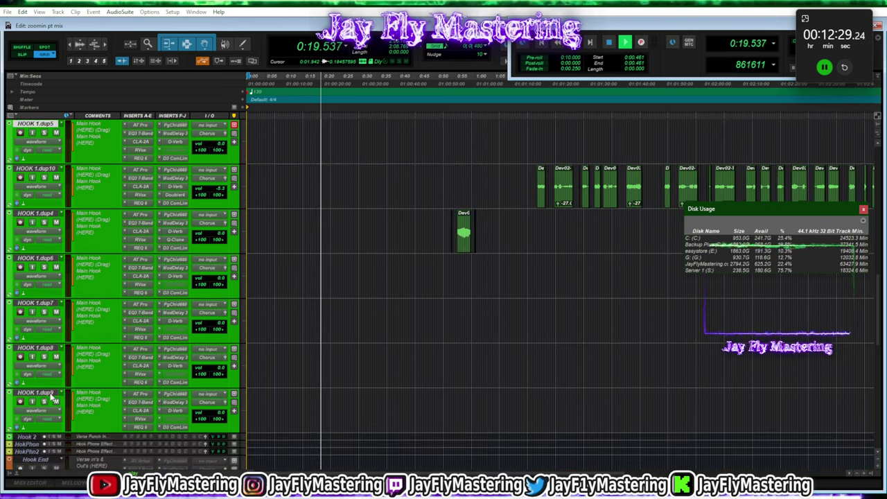
double_click(38, 393)
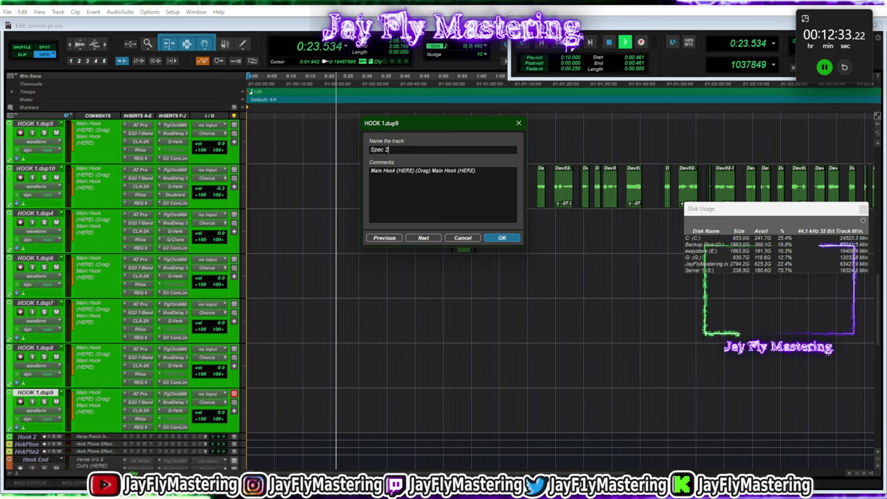
key(Return)
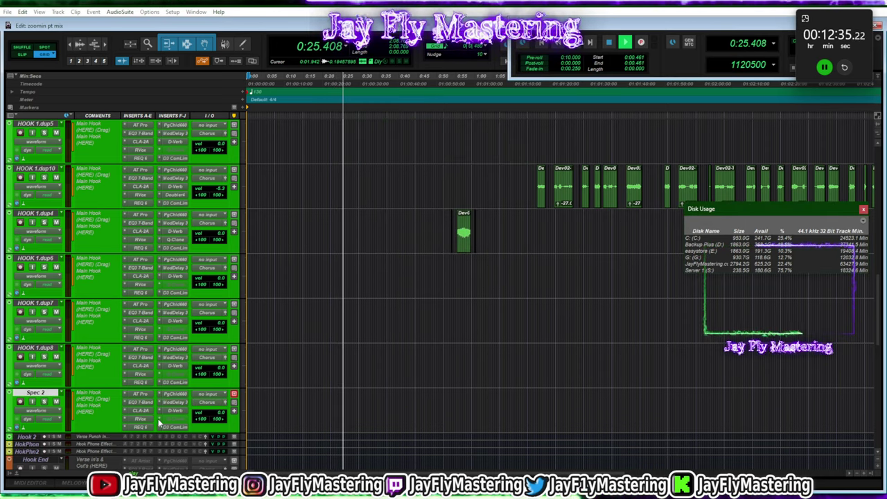
Insert the stereo PSP 608 MultiDelay in the empty slot on Spec 2, load the jay fly spec 2 preset, and close the plug-in
click(160, 419)
mouse_move(235, 445)
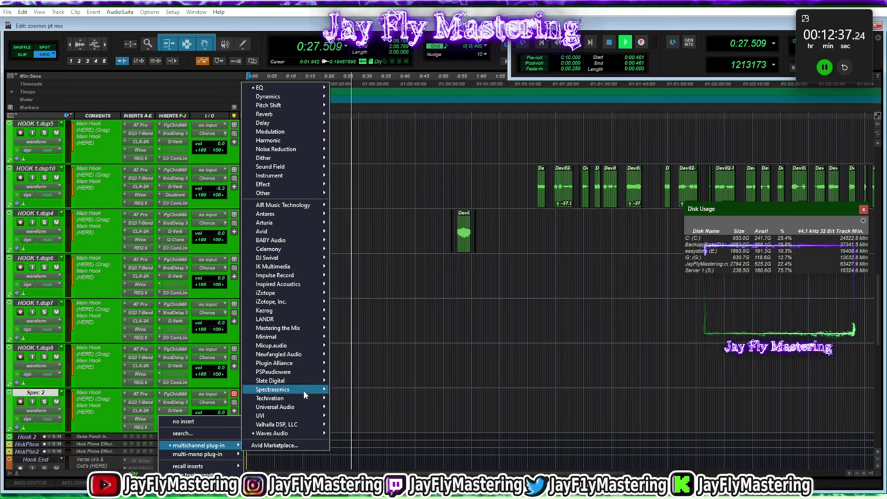
mouse_move(326, 372)
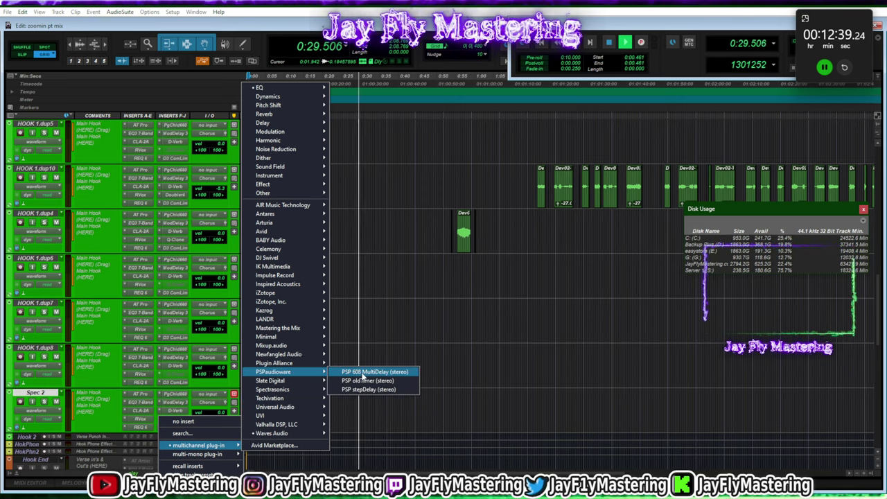
click(368, 373)
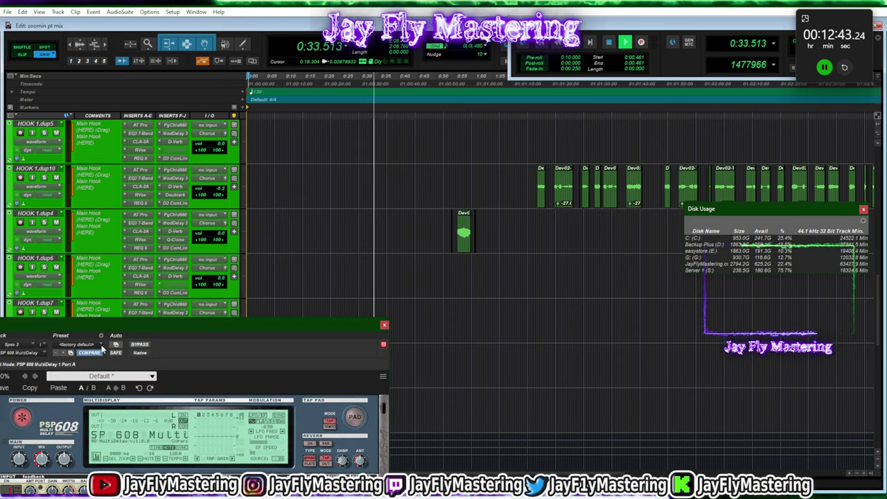
click(101, 347)
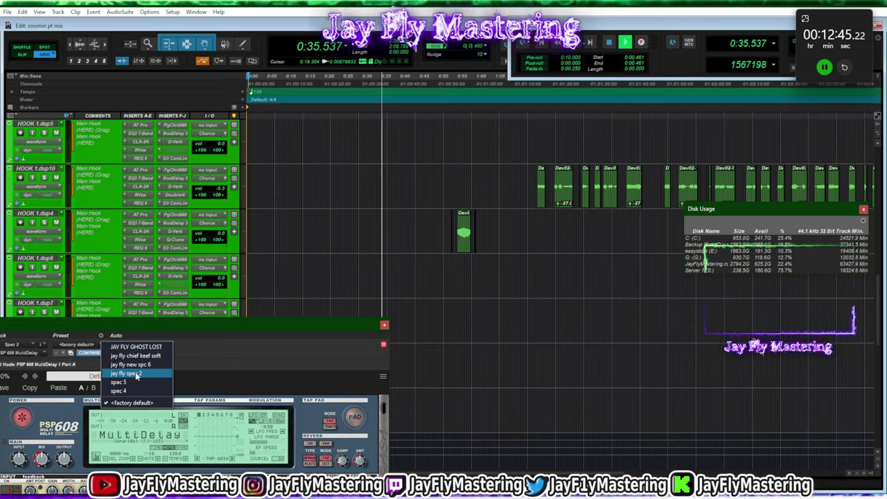
click(137, 374)
click(385, 326)
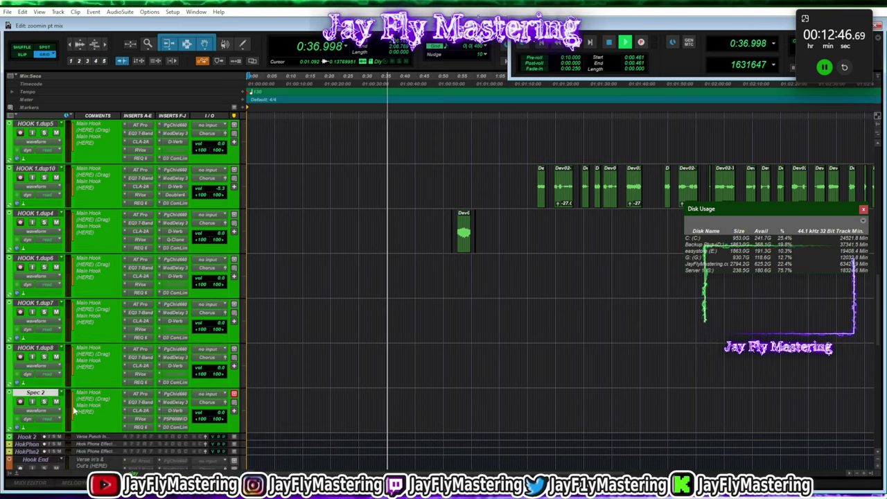
Color the Spec 2 track purple and move it directly below HOOK 1.dup2
double_click(10, 407)
click(411, 98)
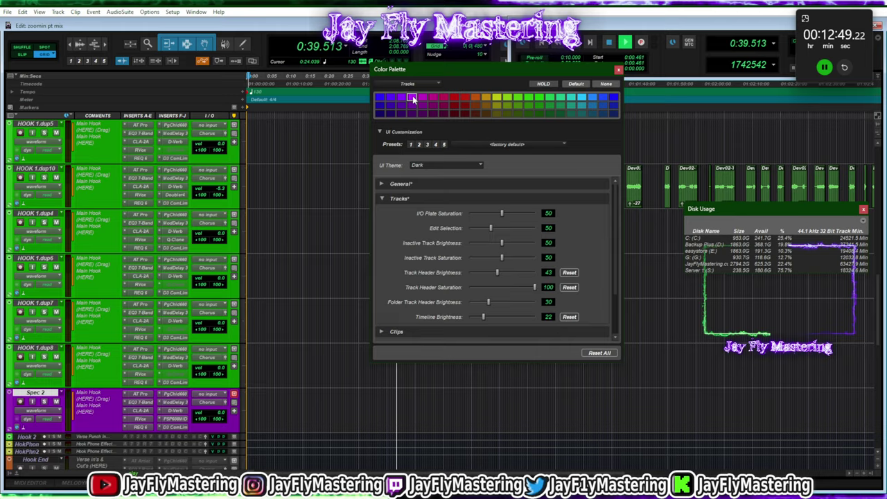
click(618, 70)
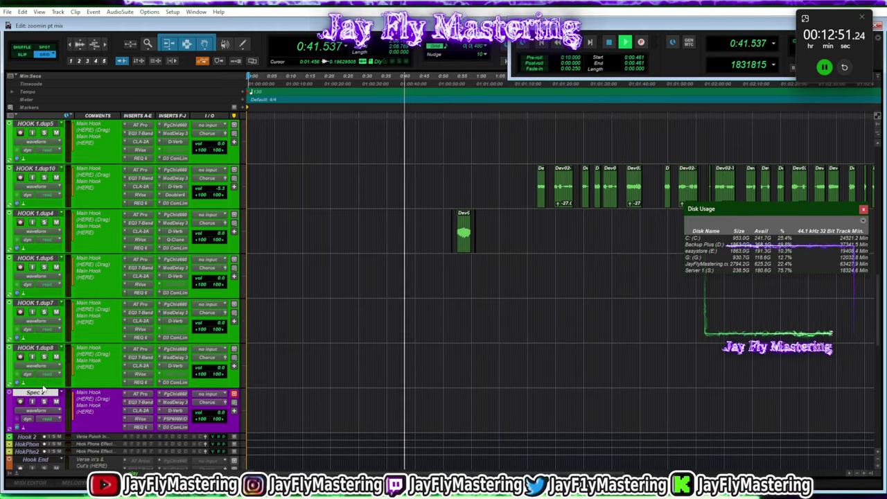
drag(43, 390, 129, 250)
Copy the first HOOK 1.dup2 clip onto the Spec 2 track at the same time position
key(t)
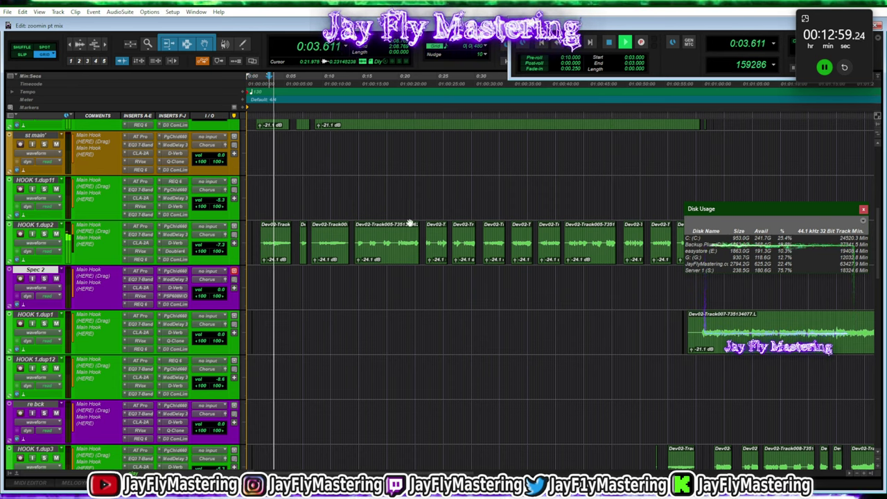
drag(276, 264, 277, 272)
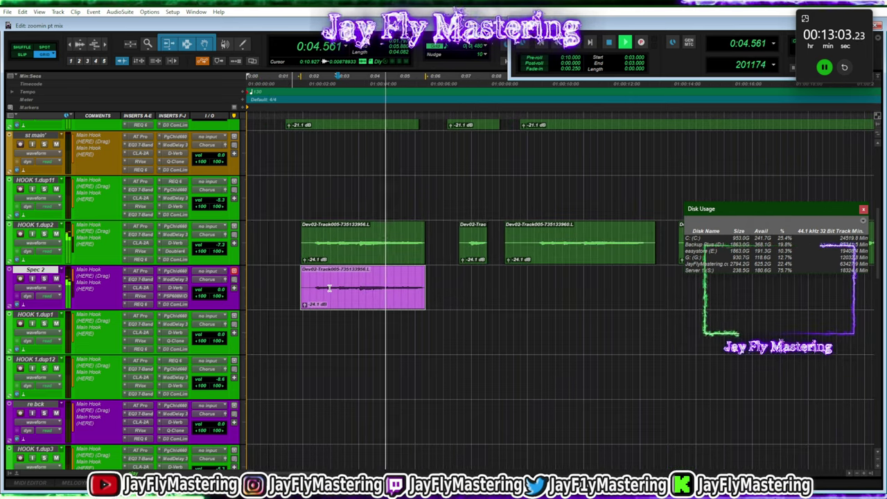
key(t)
key(t)
Delete the opening of the Spec 2 clip up to about 0:03 and replay the section from before it
click(267, 76)
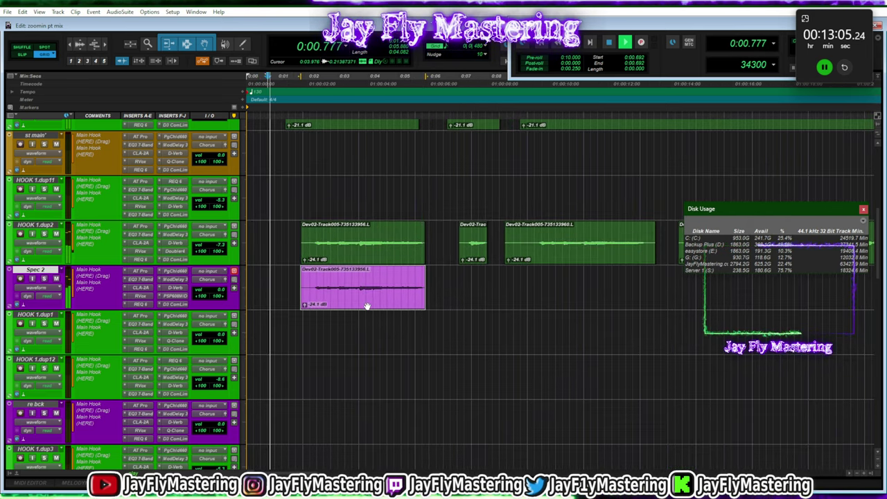
drag(352, 285, 284, 291)
key(Delete)
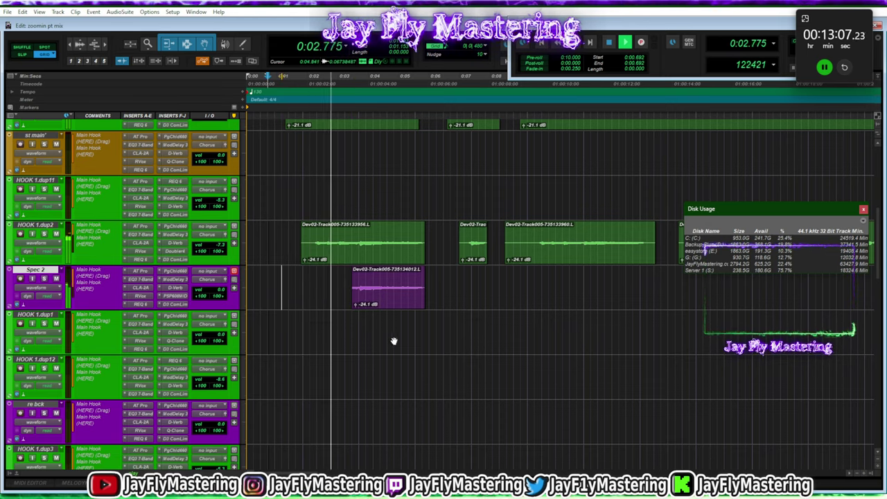
key(space)
key(space)
Add a short fade-in and a fade-out to the trimmed Spec 2 clip
click(358, 272)
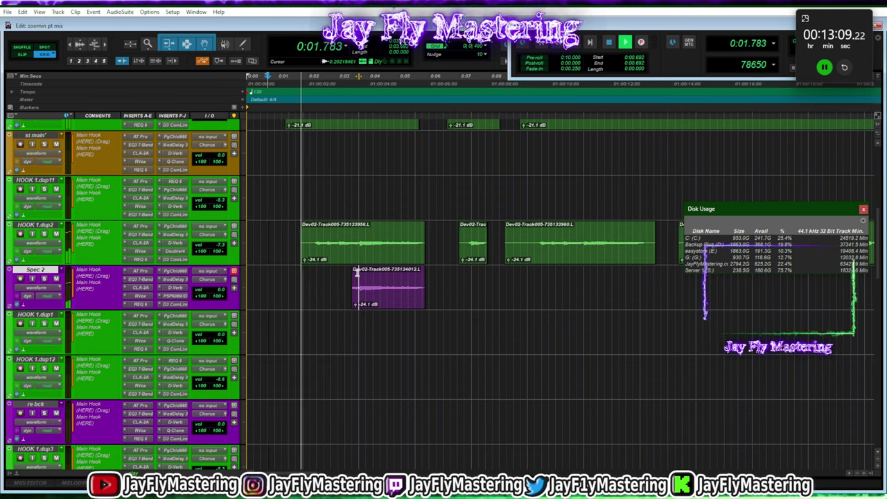
drag(355, 273, 365, 278)
drag(422, 275, 411, 275)
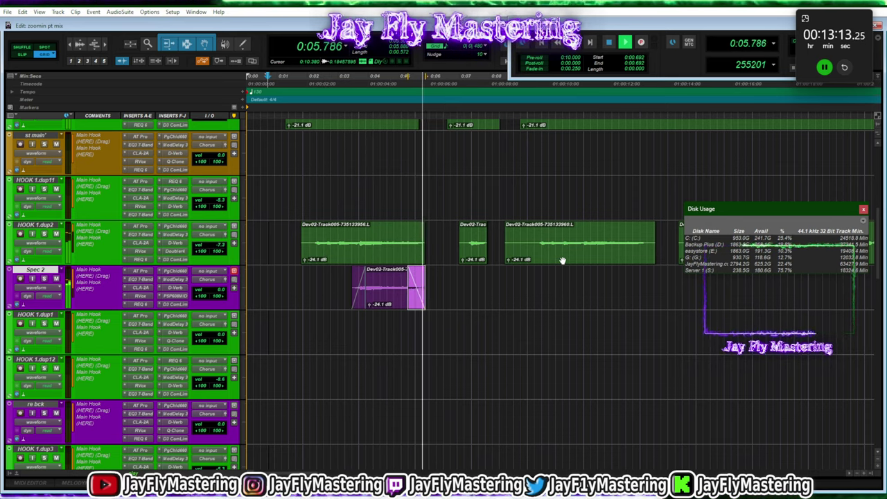
Copy the HOOK 1.dup2 clip starting near 0:20 onto the Spec 2 track at the same position
scroll(574, 291, right, 5)
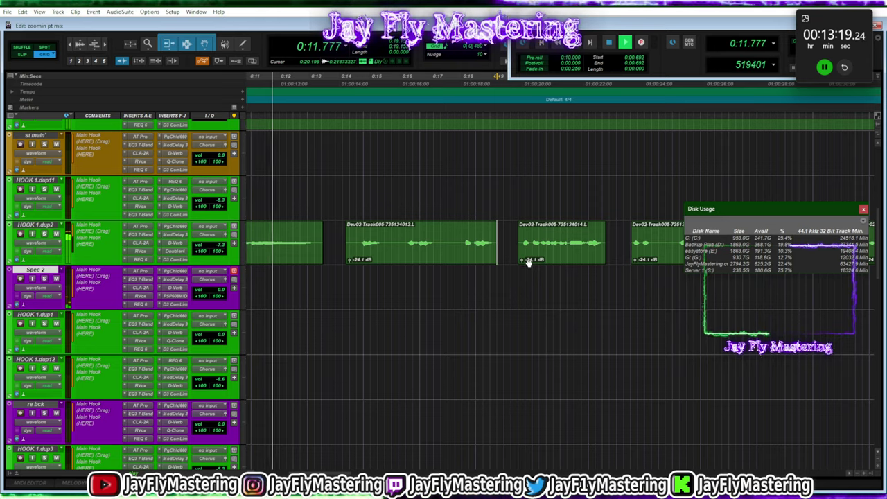
drag(529, 261, 538, 286)
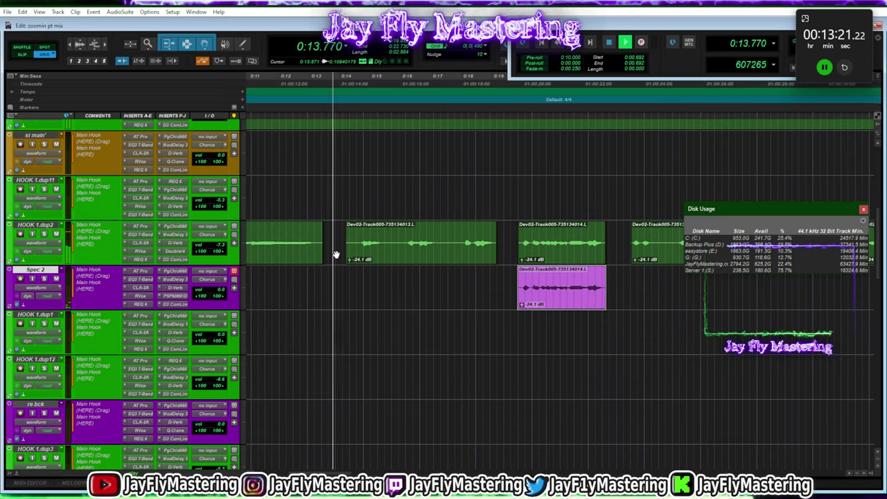
Delete the silent sections near 0:08 and 0:17 from HOOK 1.dup2 and copy the clip starting near 0:09 onto Spec 2
scroll(336, 255, left, 3)
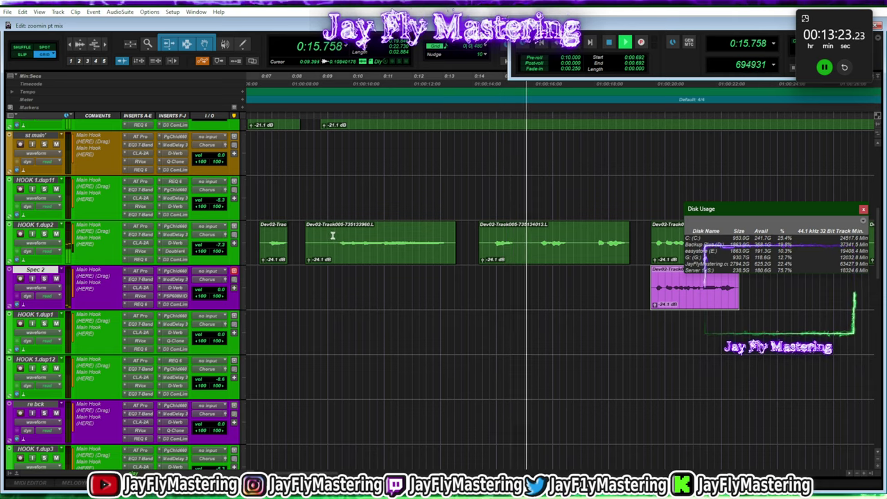
drag(328, 237, 300, 241)
key(Delete)
click(390, 244)
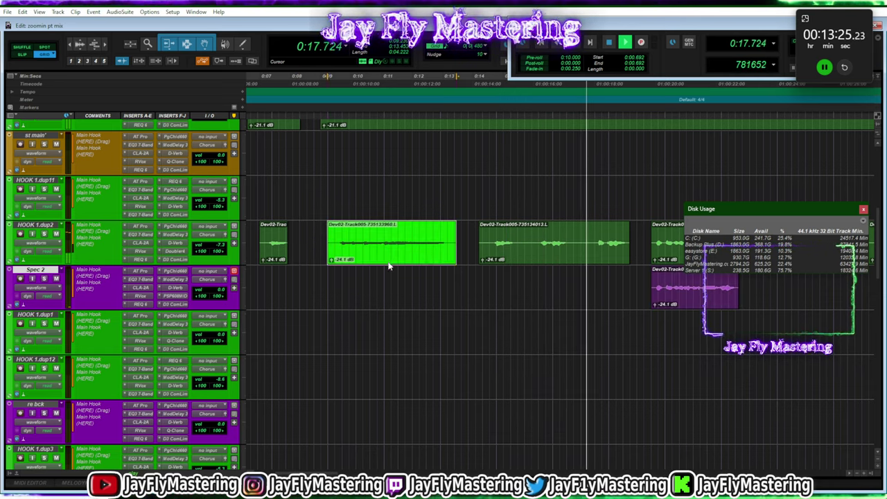
drag(390, 244, 390, 277)
drag(587, 230, 577, 238)
key(Delete)
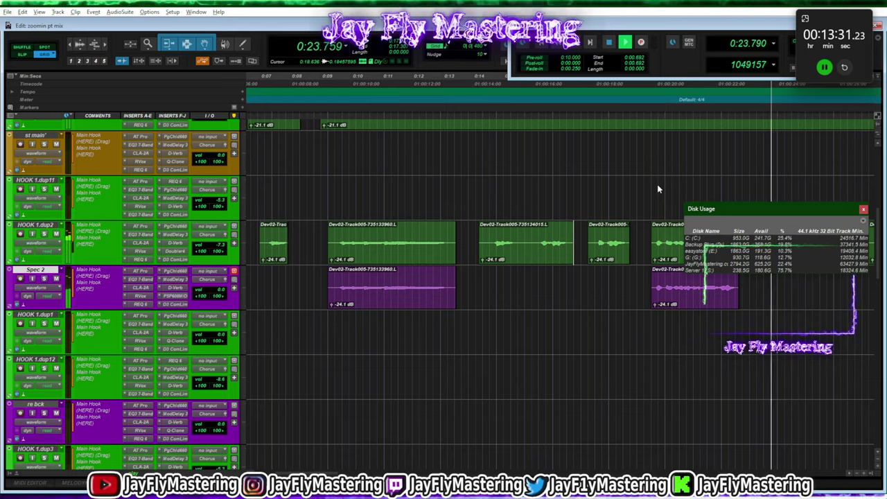
Move the Spec 2 track directly below HOOK 1 and select its clip starting near 0:09
scroll(655, 188, up, 3)
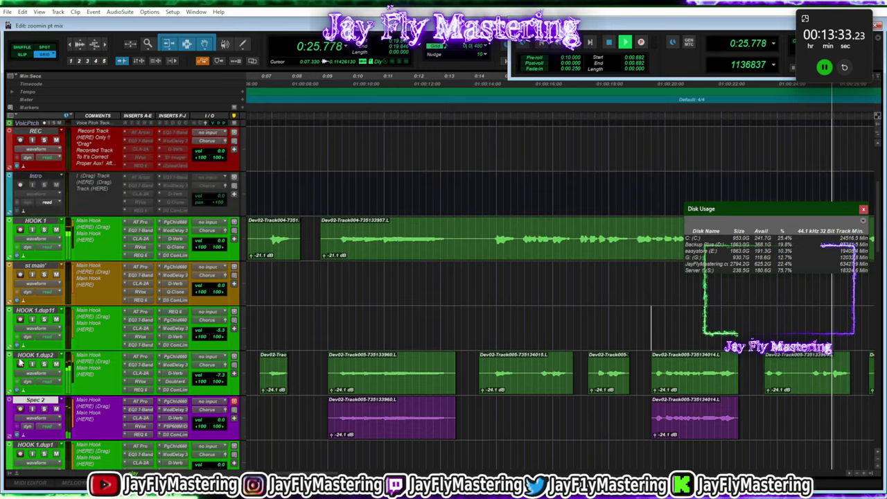
drag(25, 405, 273, 281)
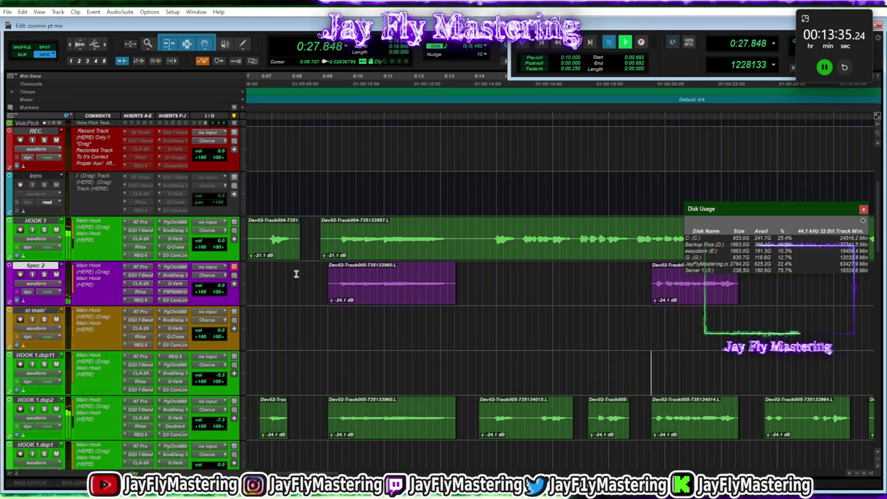
click(428, 303)
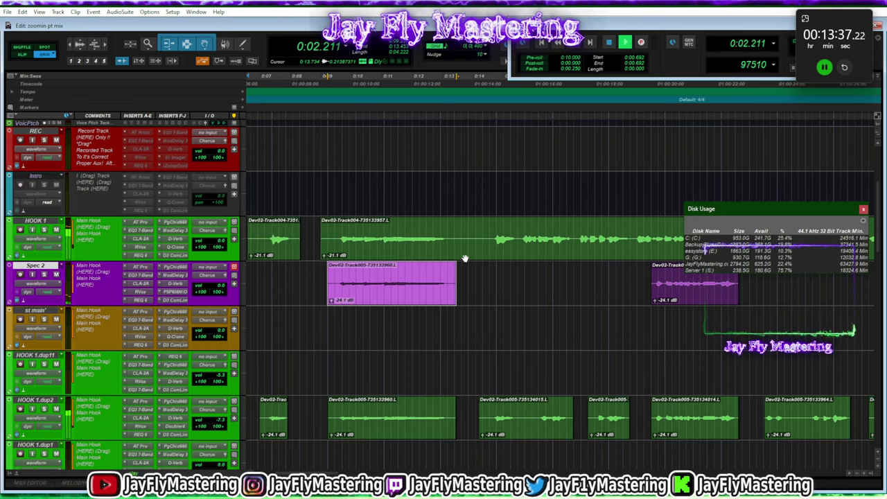
Replace the Spec 2 clip near 0:09 with a copy of the HOOK 1 clip above it and remove the Spec 2 clip near 0:20
key(Delete)
drag(404, 254, 406, 273)
click(677, 292)
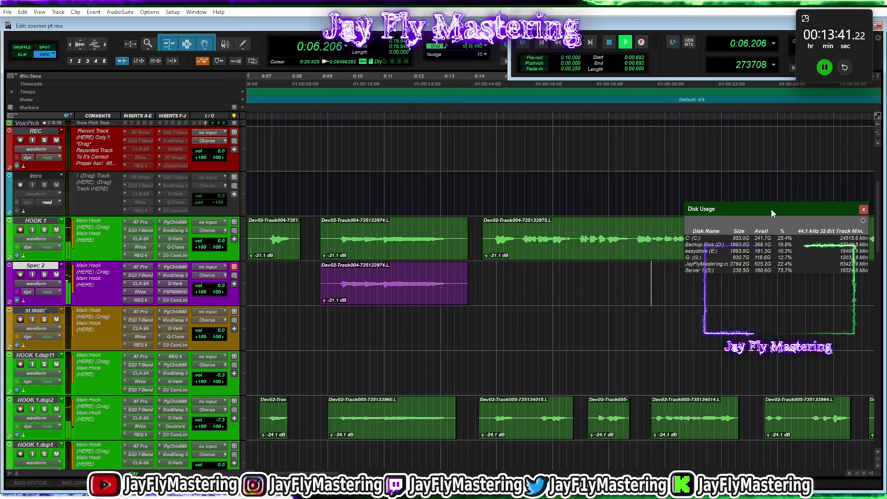
Delete the short silent gaps near 0:26 and 0:19 from the HOOK 1 track
scroll(625, 223, right, 3)
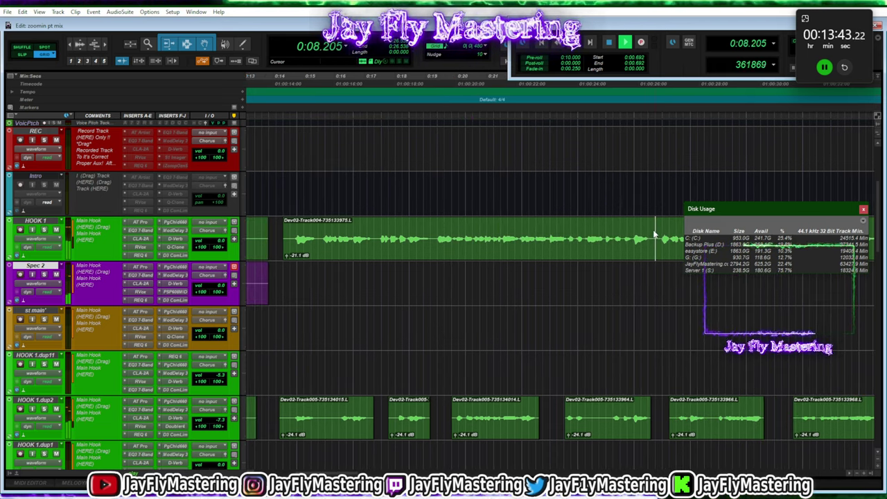
click(488, 50)
click(513, 93)
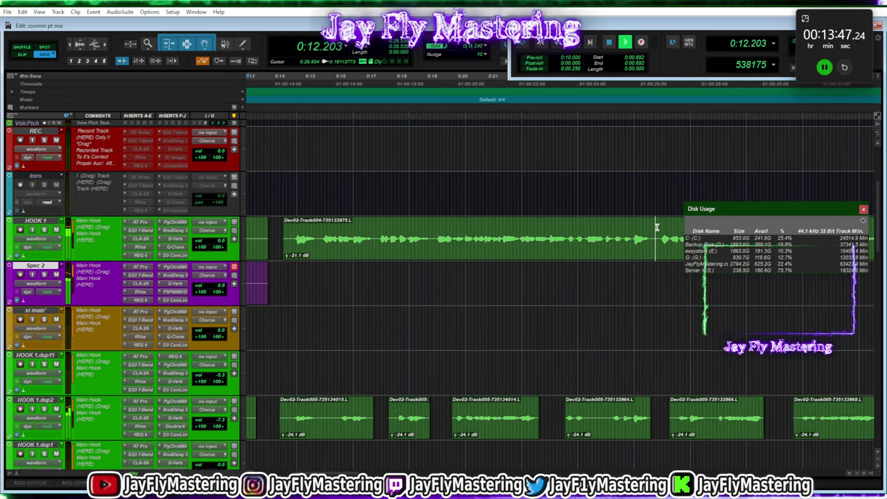
key(Delete)
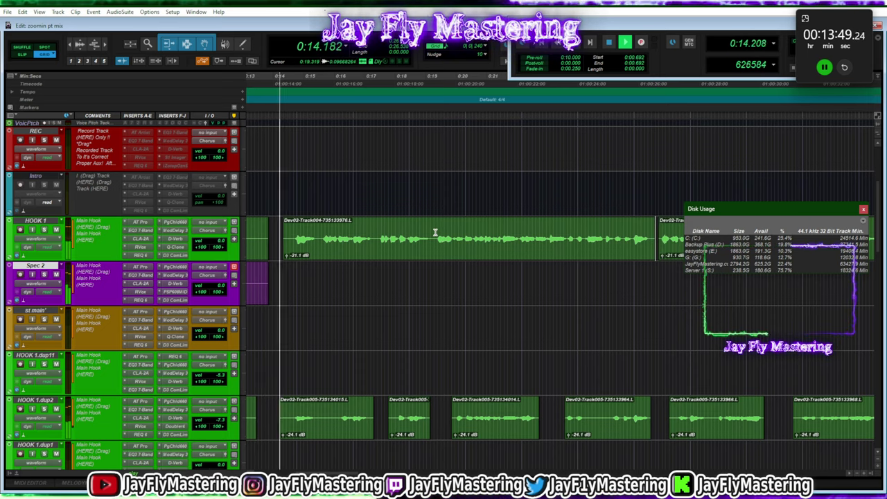
drag(435, 239, 431, 240)
key(Delete)
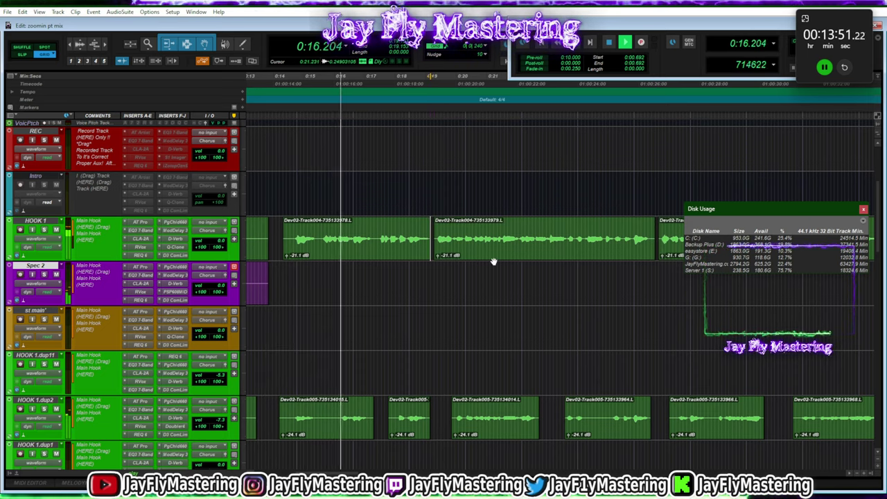
Copy the HOOK 1 clip starting near 0:19 onto Spec 2 and delete its audio after about 0:20
drag(493, 259, 685, 277)
key(Delete)
key(Delete)
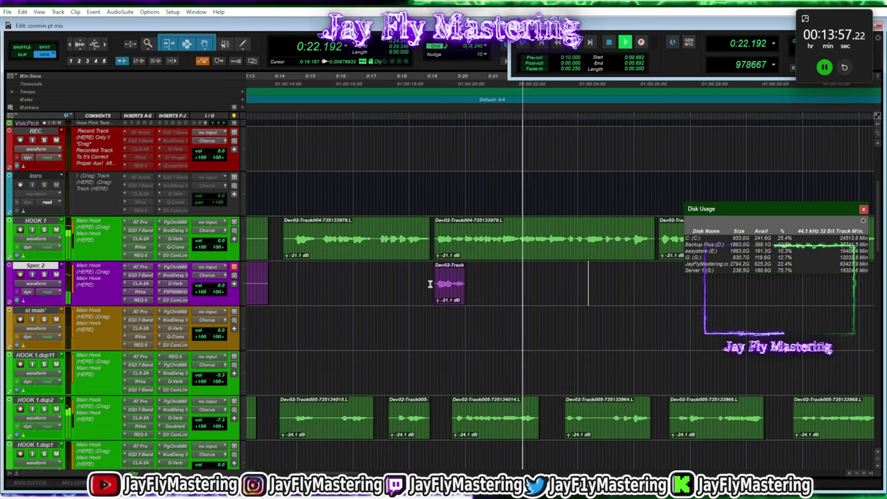
Extend the start of the new Spec 2 clip back to about 0:13.6, checking the phrase by playback
key(space)
click(438, 283)
drag(438, 283, 323, 280)
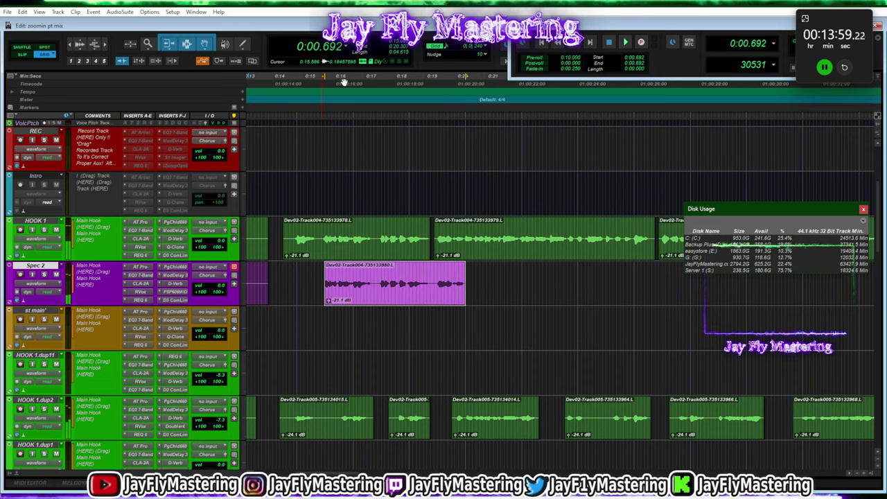
key(space)
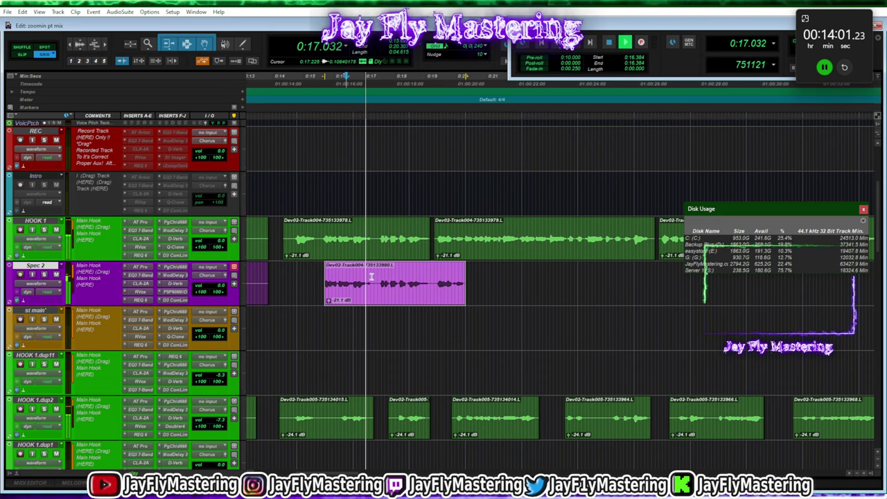
key(space)
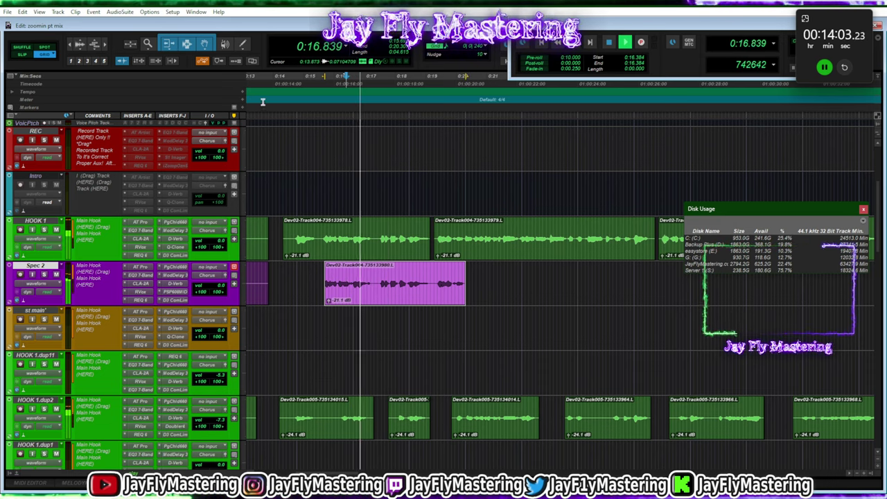
click(254, 81)
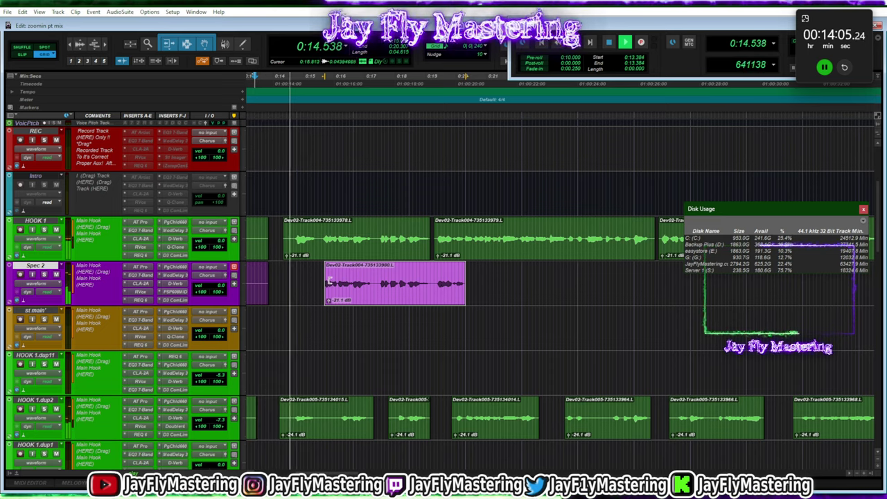
drag(324, 286, 271, 280)
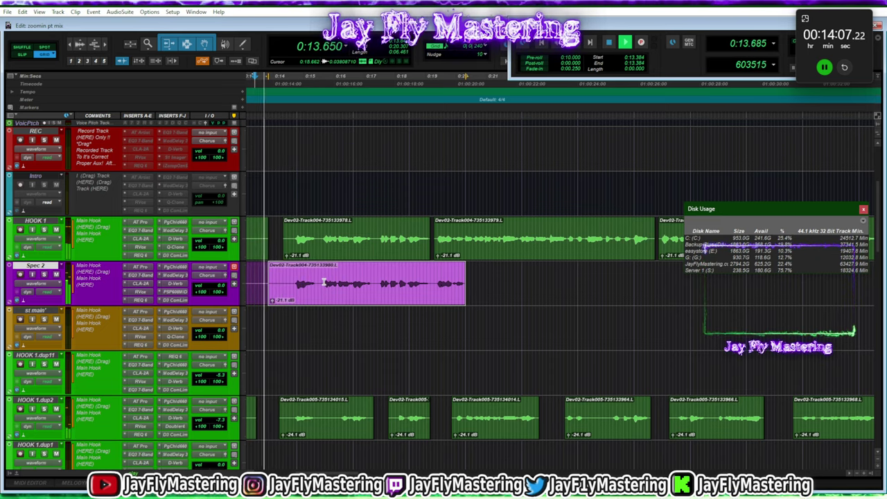
Cut the Spec 2 clip into three short phrases by removing the sections near 0:16, 0:18 and after 0:19, with a fade-in on the second
drag(326, 282, 354, 284)
key(Delete)
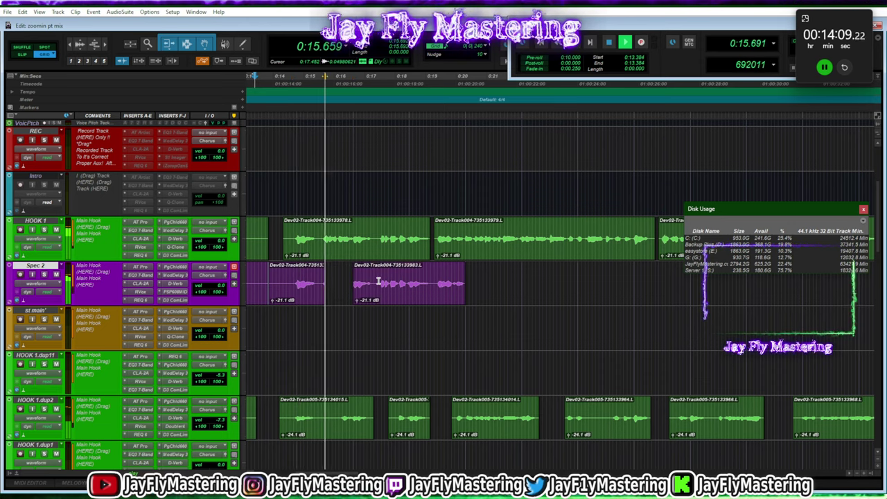
drag(332, 284, 403, 286)
key(Delete)
key(space)
key(space)
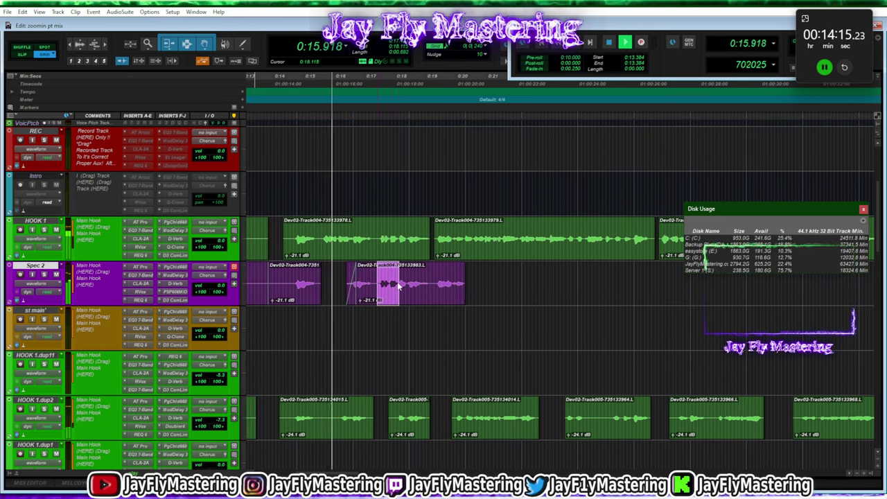
key(Delete)
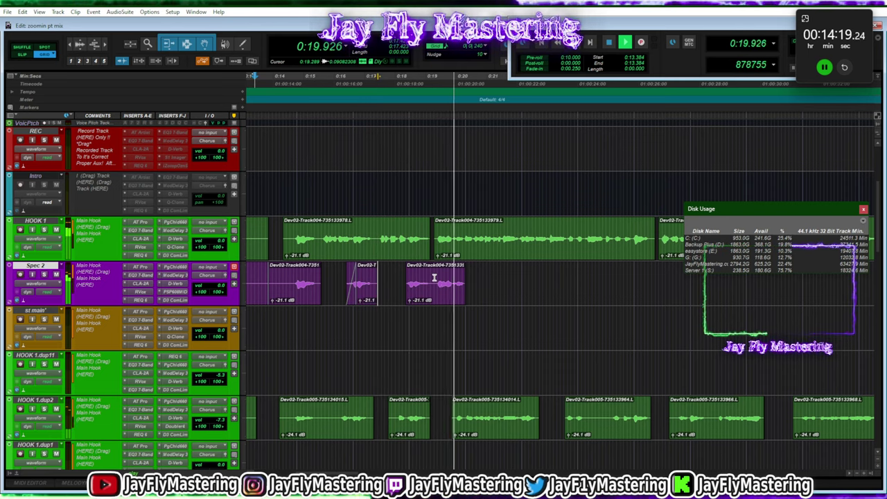
drag(434, 277, 501, 280)
key(Delete)
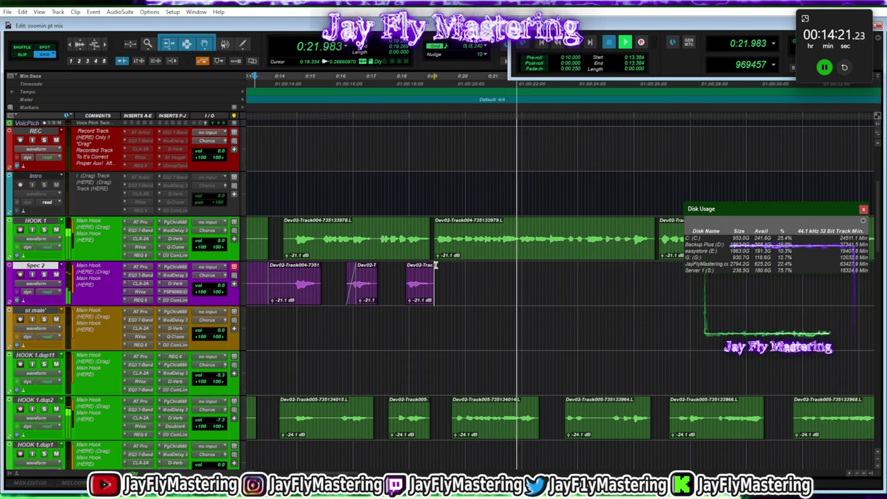
Add a fade-in and a fade-out to the short Spec 2 clip near 0:18
key(space)
key(space)
drag(409, 269, 429, 269)
Delete the Spec 2 audio between about 0:13 and 0:14.5 and trim the start of the HOOK 1 clip to match
drag(279, 278, 251, 278)
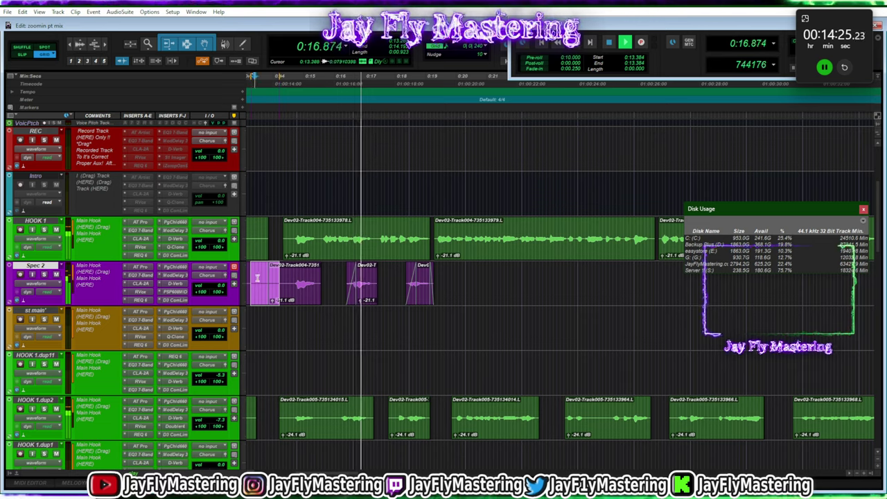
key(Delete)
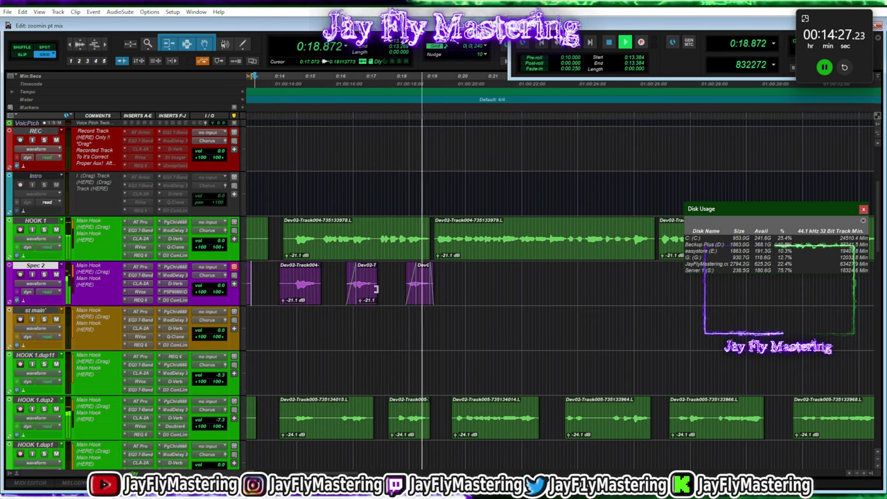
drag(276, 251, 299, 293)
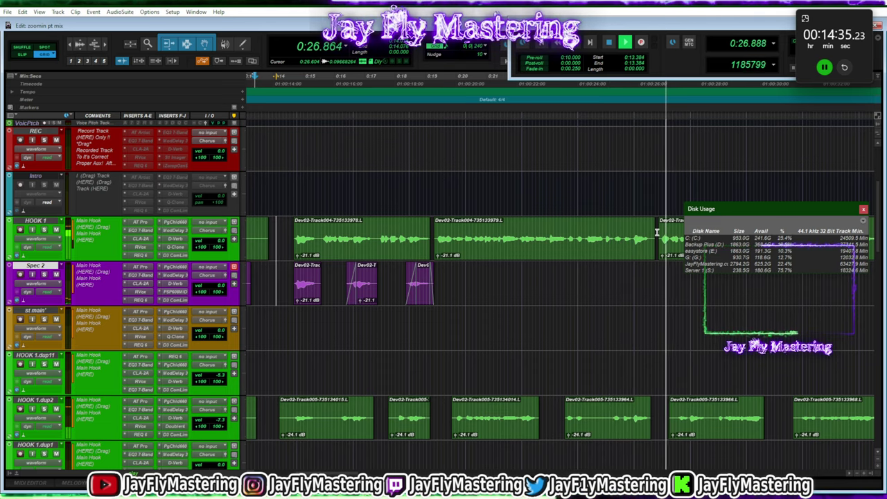
Copy the HOOK 1 phrase between about 0:25.5 and 0:26.4 onto Spec 2 and align it with the original
drag(654, 239, 631, 243)
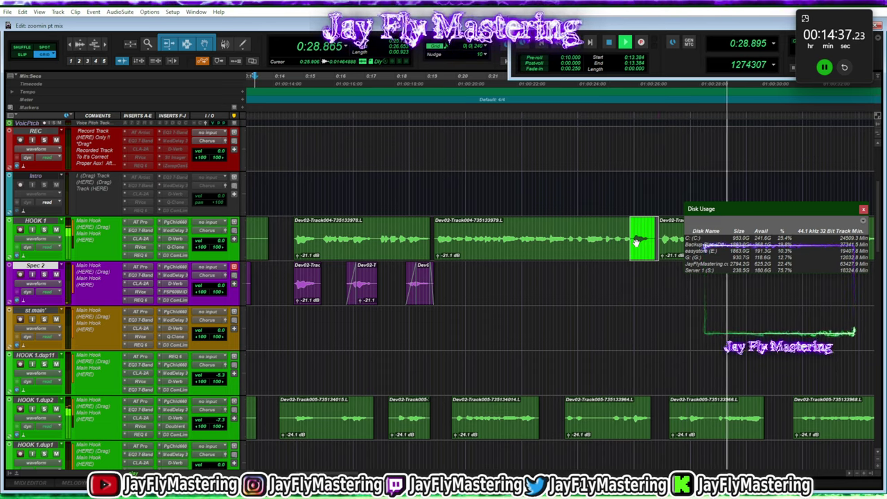
key(ctrl+v)
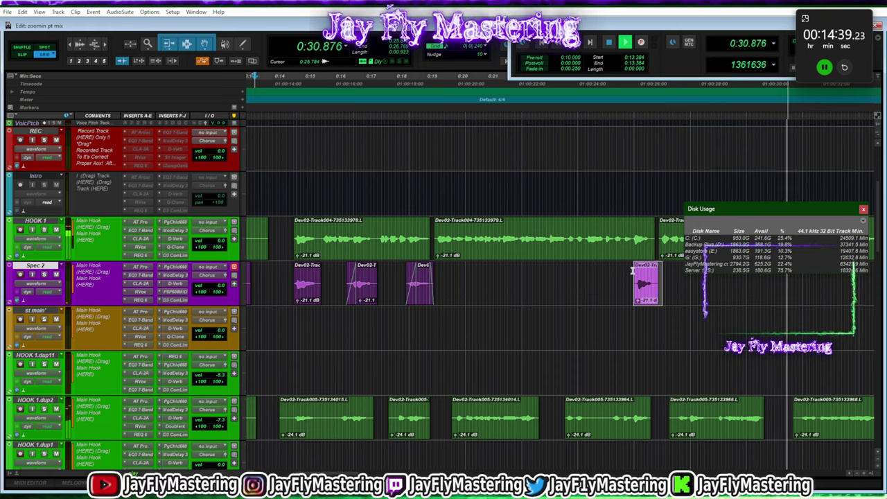
key(space)
key(space)
drag(647, 288, 643, 291)
Find the short HOOK 1 phrase near 0:22 by playback and copy it to the same position on Spec 2
click(543, 85)
drag(585, 224, 607, 242)
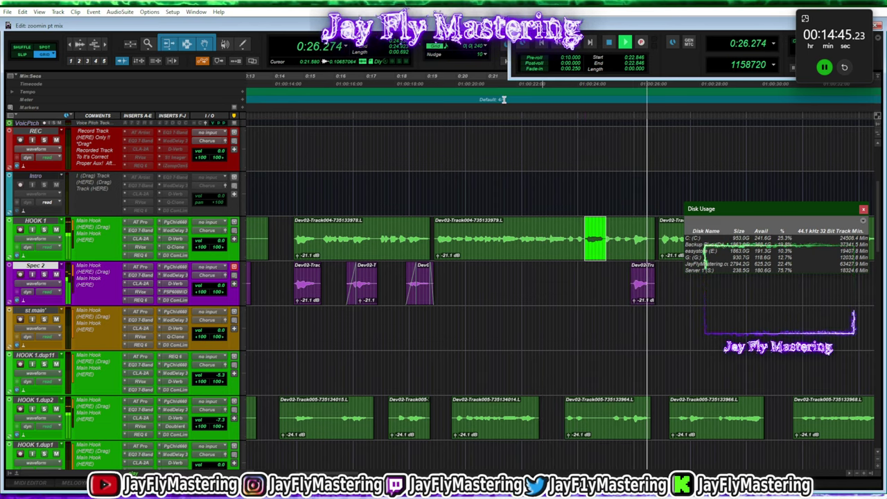
key(space)
key(space)
drag(567, 233, 534, 244)
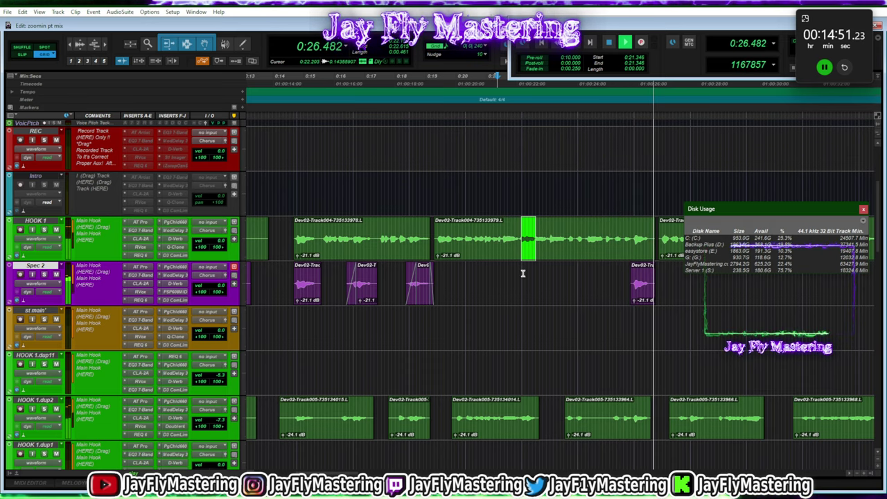
click(522, 273)
key(ctrl+v)
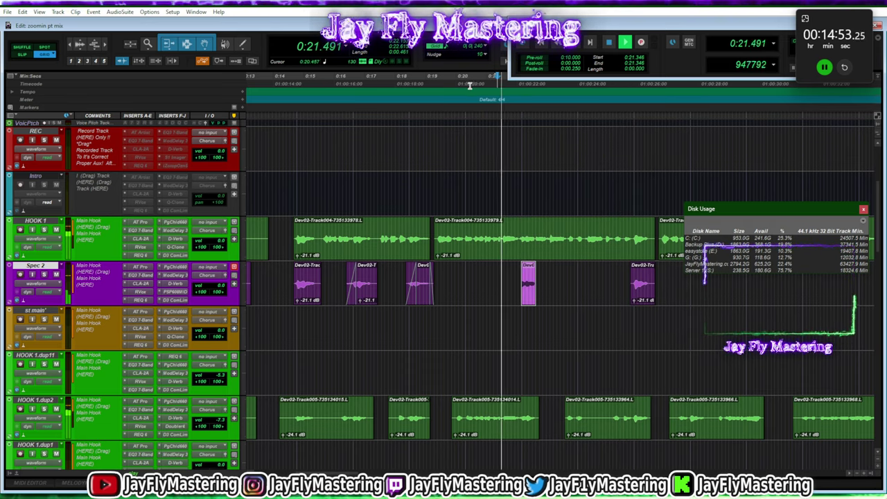
click(560, 283)
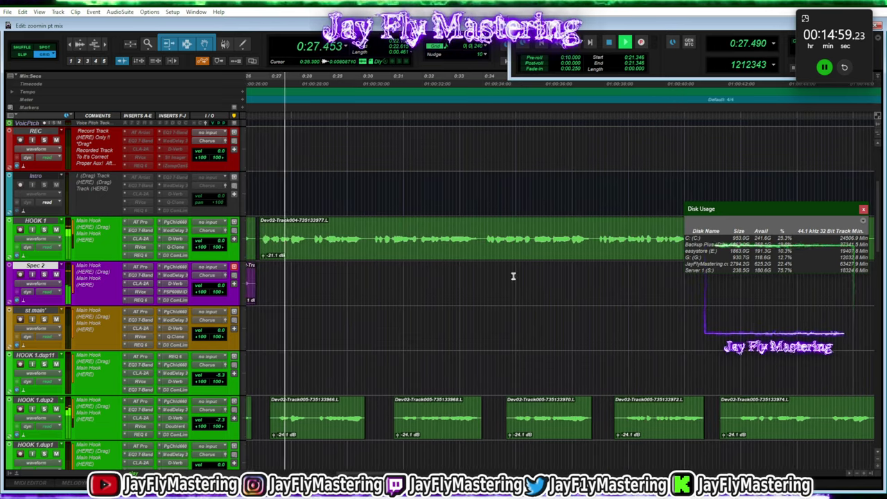
Delete the silent gaps near 0:30 and 0:28 from HOOK 1 and copy the phrase near 0:29 onto Spec 2
drag(372, 231, 366, 236)
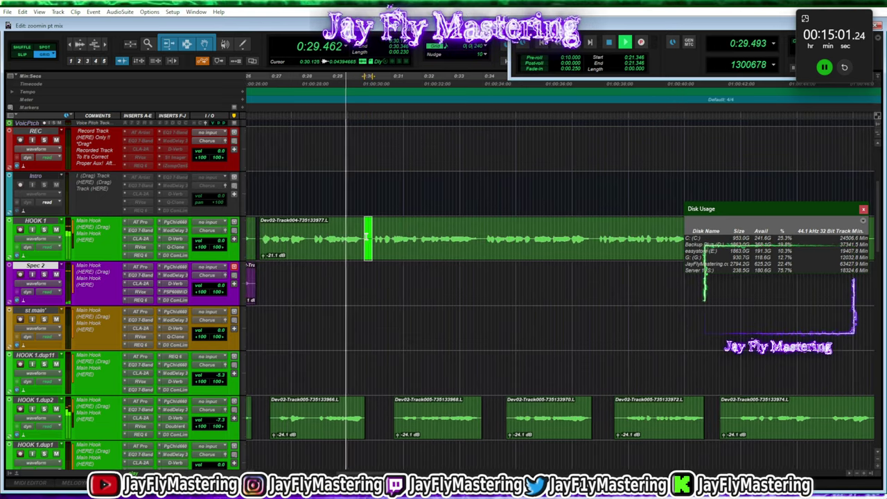
key(Delete)
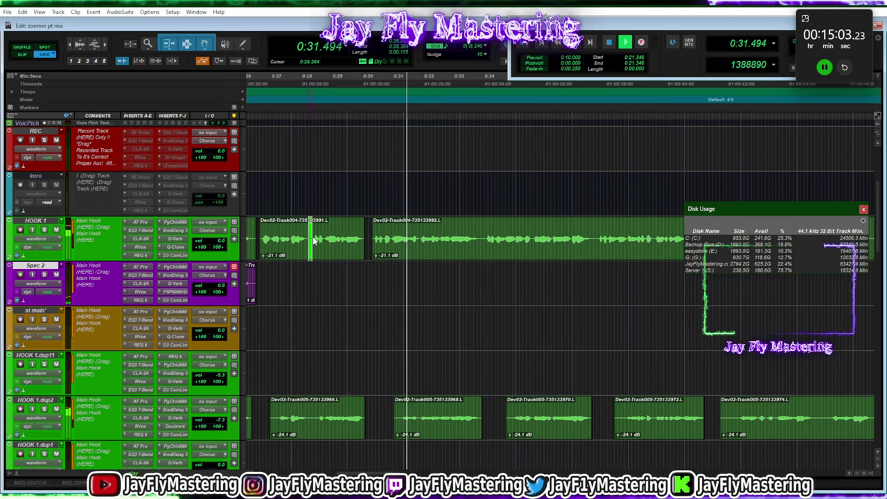
drag(323, 251, 341, 279)
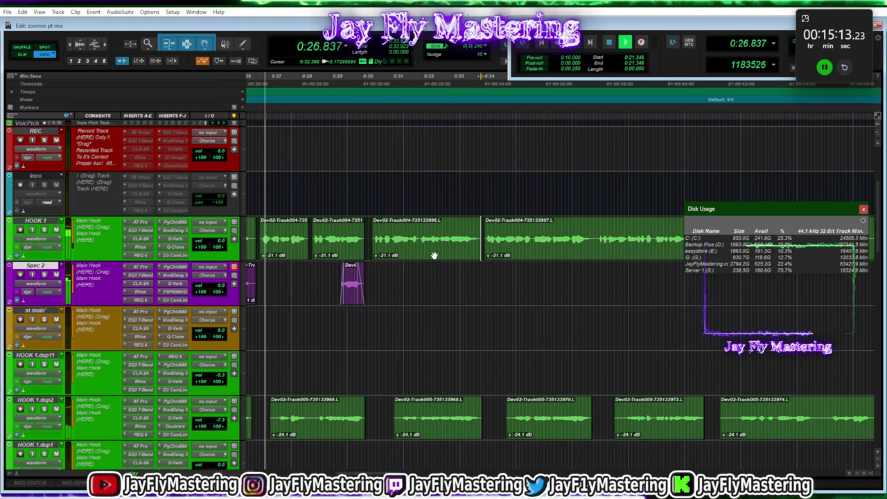
Copy the HOOK 1 clip starting near 0:30 onto Spec 2 and delete its section between about 0:31.6 and 0:32.6
drag(434, 251, 450, 280)
key(Delete)
Try to delete the short section near 0:30.5 from the Spec 2 clip
drag(390, 280, 379, 281)
key(Delete)
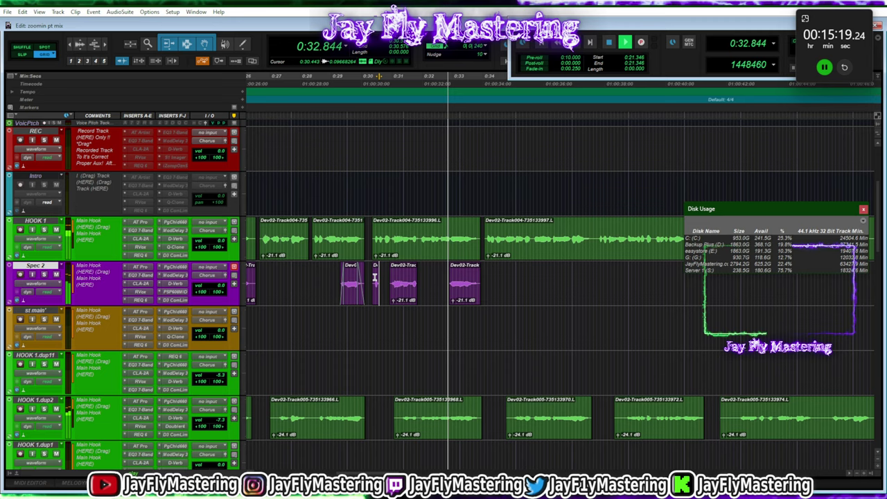
key(ctrl+z)
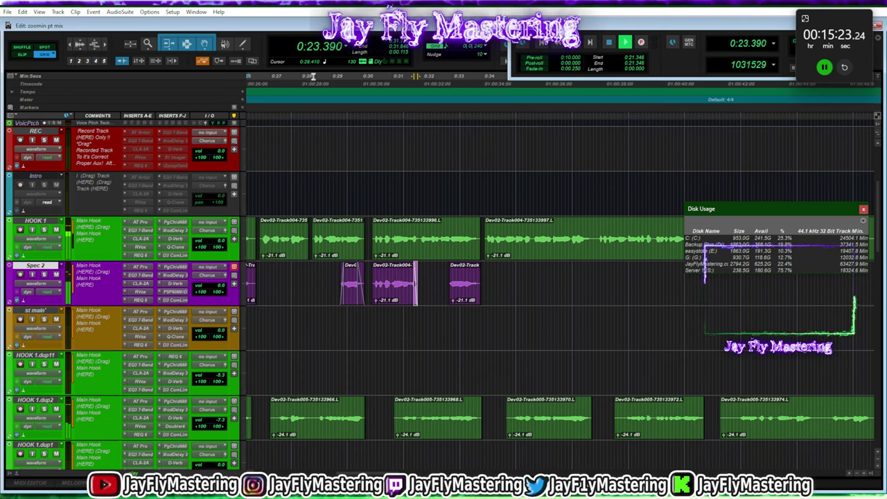
Add short fades to the Spec 2 clips starting near 0:30 and 0:33
drag(374, 266, 380, 267)
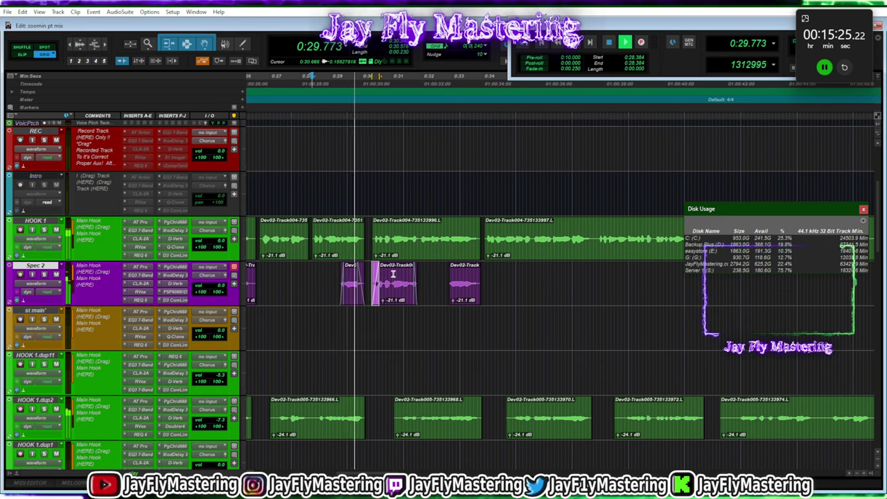
drag(452, 267, 473, 268)
Remove the short silent gaps near 0:41 and 0:37.5 from the long HOOK 1 clip
scroll(543, 282, right, 1)
scroll(543, 281, right, 3)
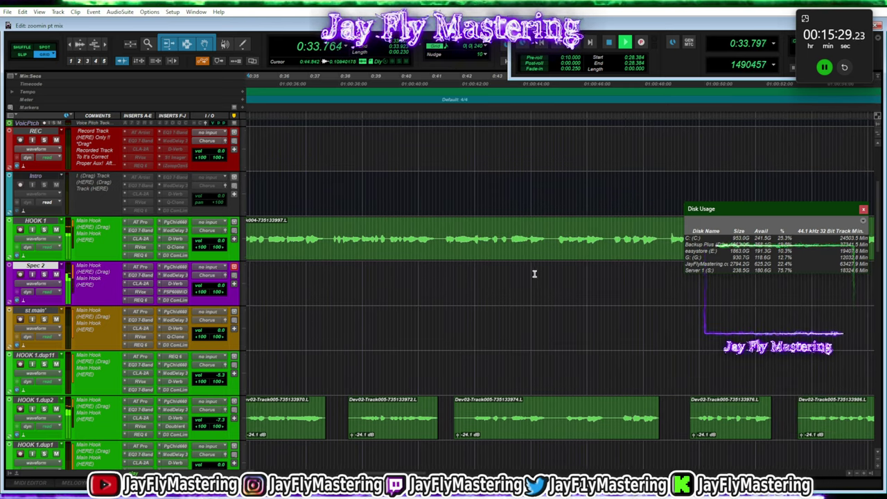
click(441, 231)
key(ctrl+e)
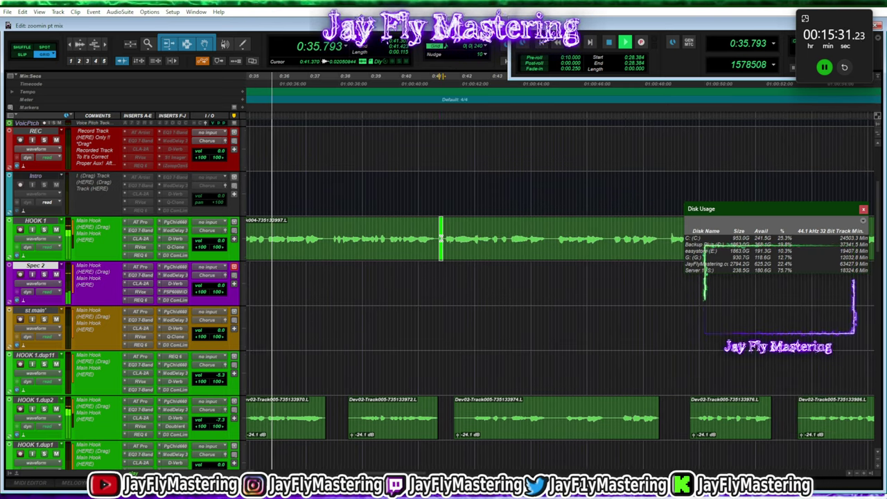
click(329, 235)
key(ctrl+e)
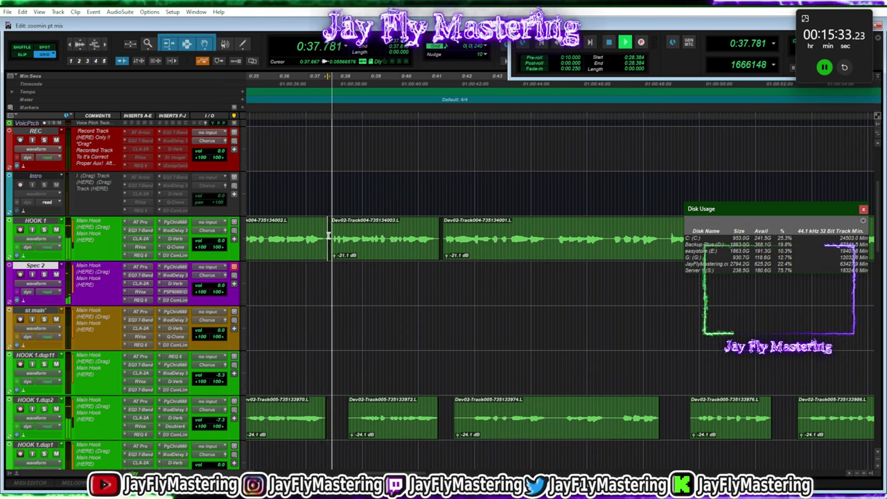
Copy the HOOK 1 phrase near 0:37 to the same position on the Spec 2 track
drag(314, 243, 309, 241)
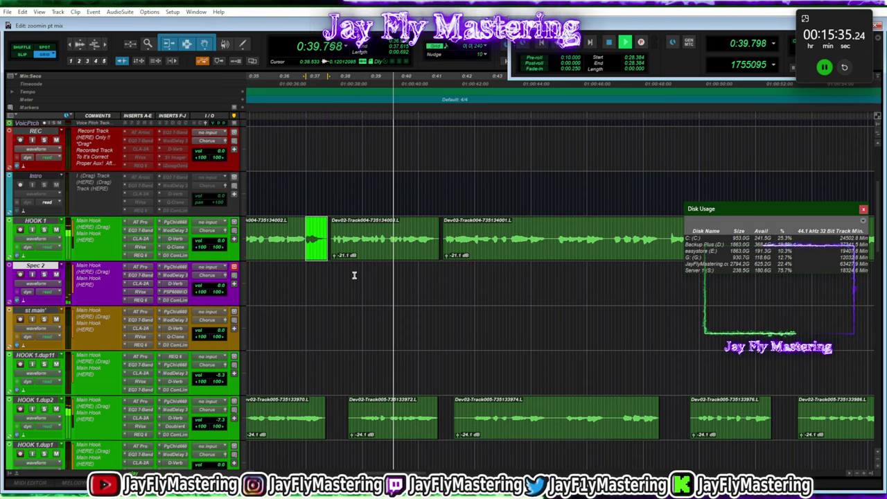
click(307, 275)
key(ctrl+v)
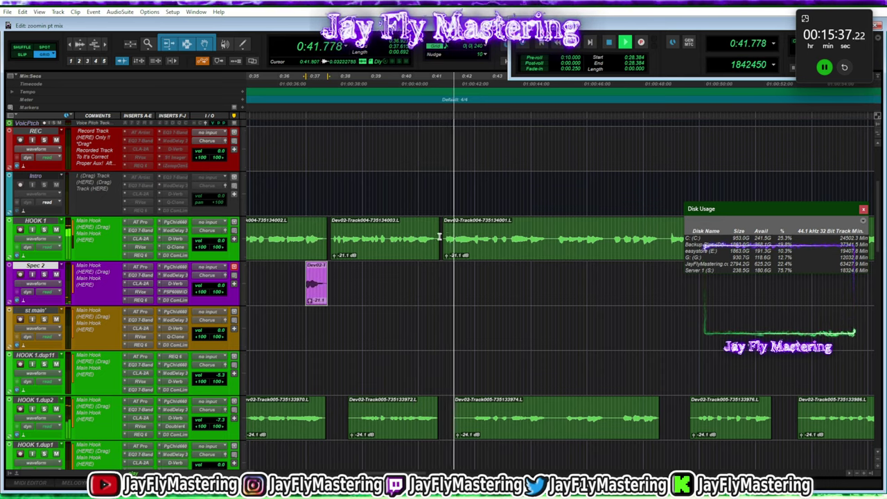
Copy the HOOK 1 phrase near 0:41 to the same position on the Spec 2 track
drag(418, 240, 438, 243)
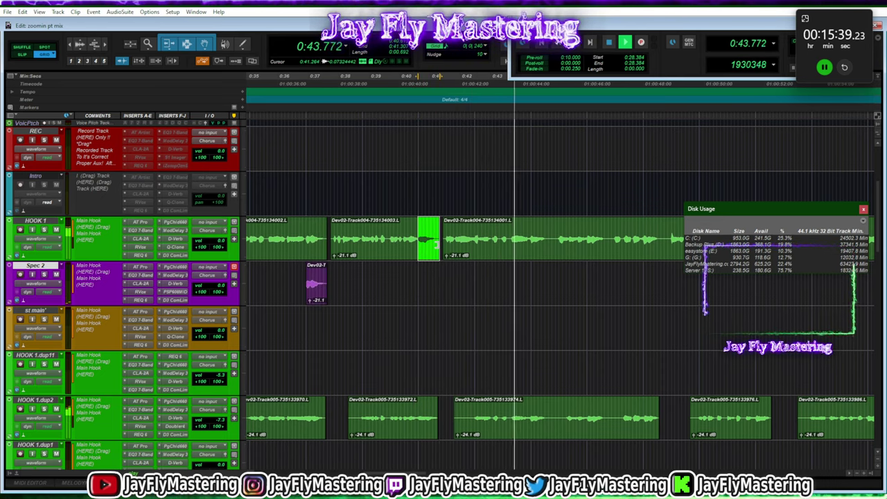
click(422, 275)
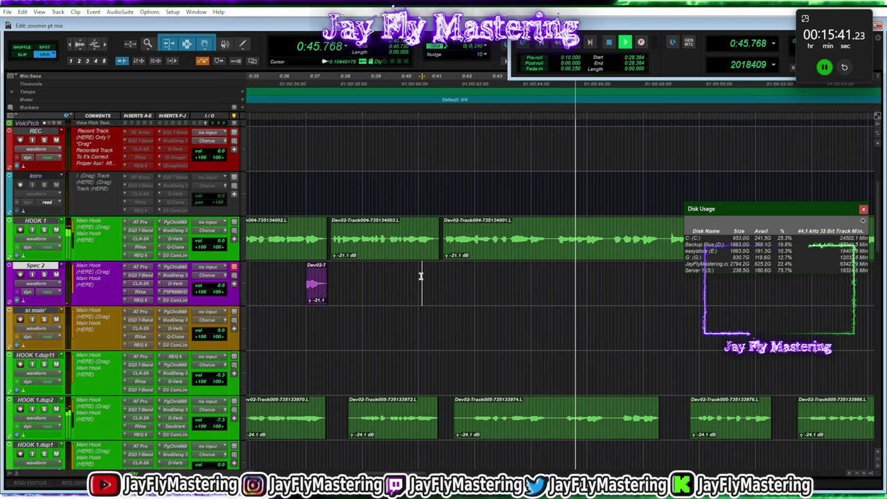
key(ctrl+v)
drag(430, 291, 429, 291)
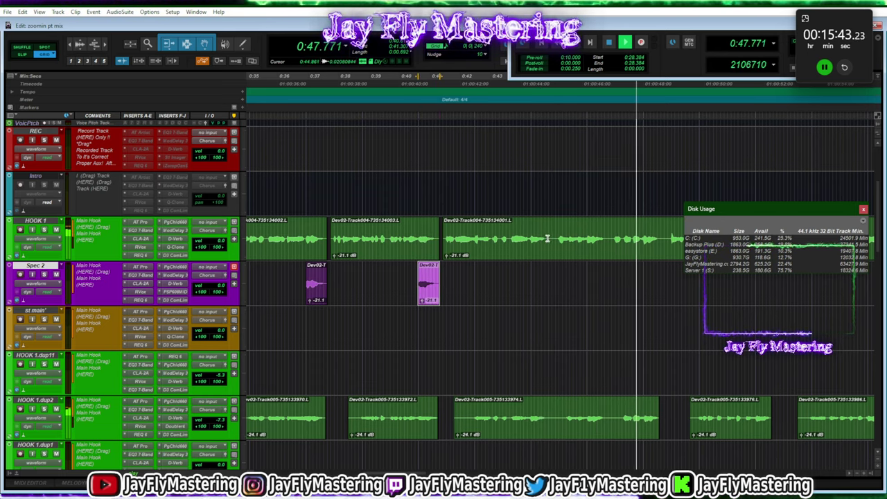
Copy the HOOK 1 phrase near 0:44.5 to Spec 2 and extend its start back to a length of about 1.27 seconds
drag(548, 236, 532, 243)
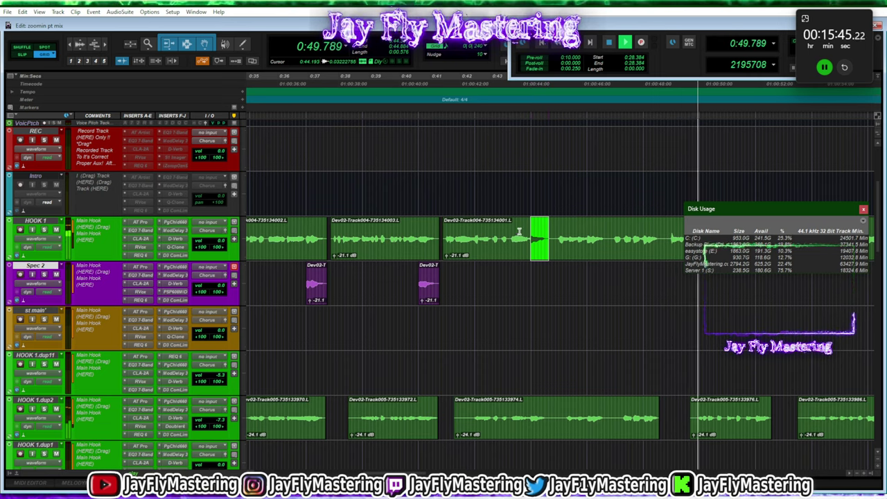
key(space)
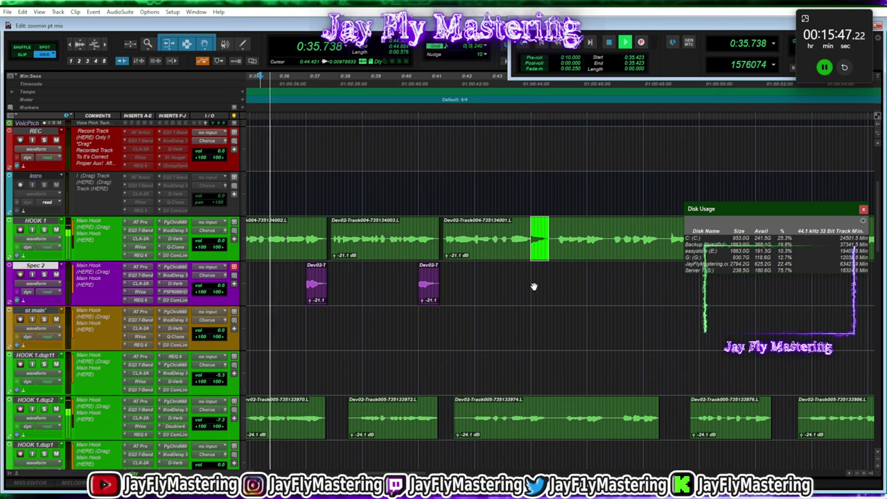
click(532, 277)
key(ctrl+v)
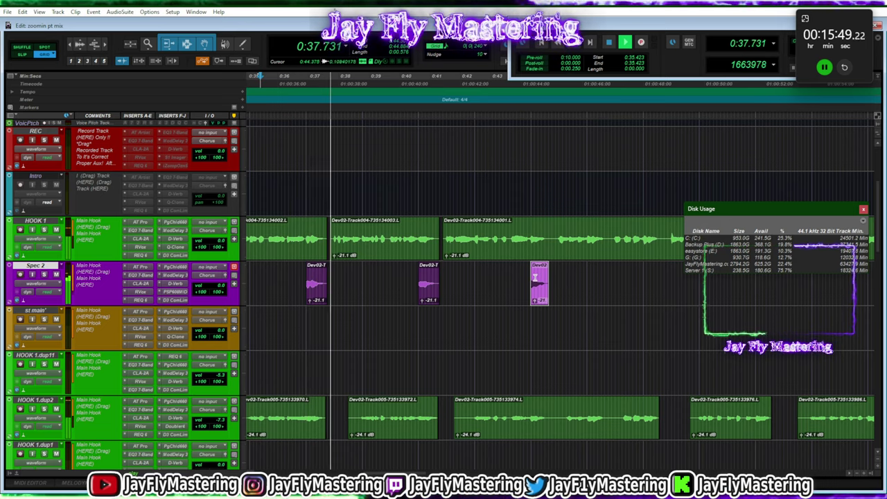
drag(534, 279, 513, 289)
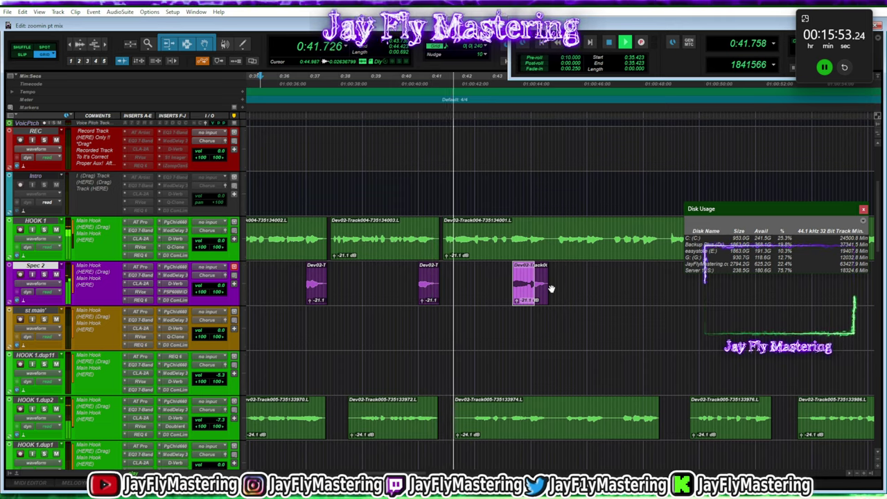
click(580, 283)
click(518, 287)
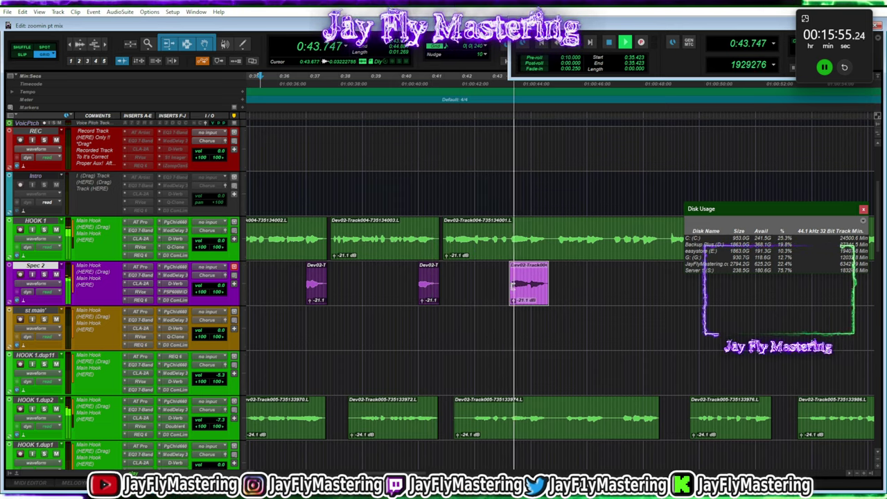
Copy the HOOK 1 phrase near 0:46.5 to Spec 2 and align it with the original
scroll(580, 280, right, 3)
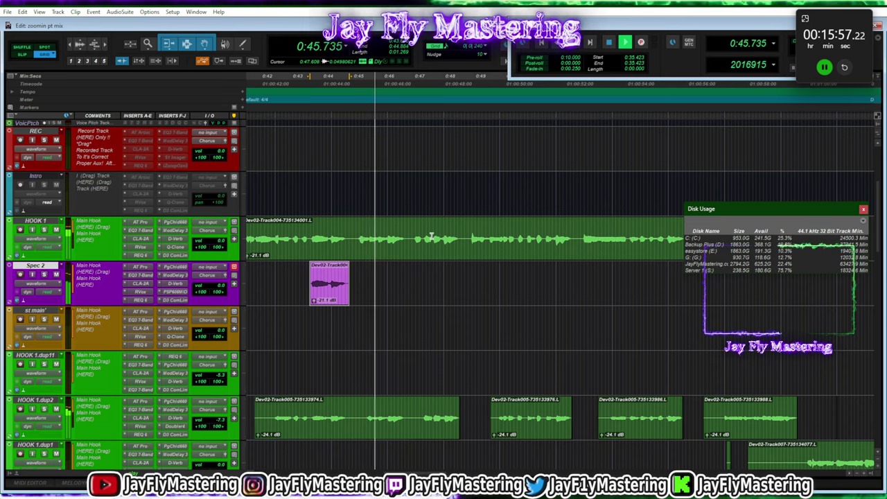
drag(411, 238, 391, 241)
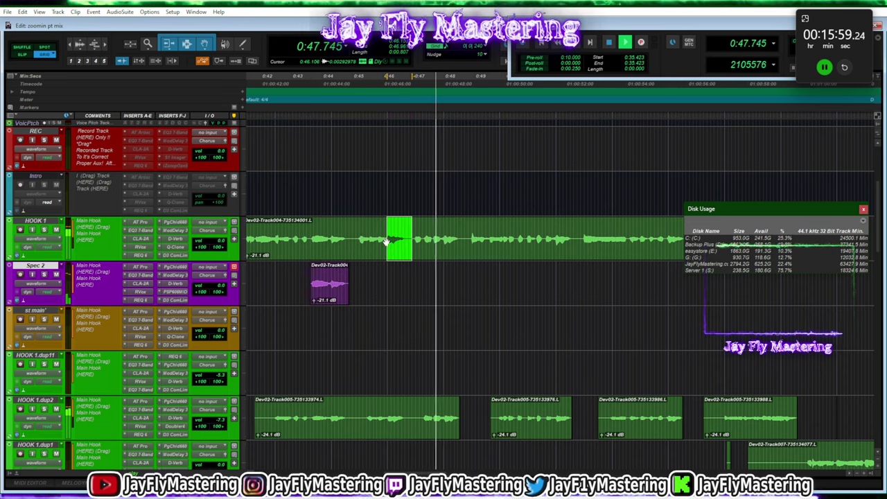
key(ctrl+c)
click(390, 281)
key(ctrl+v)
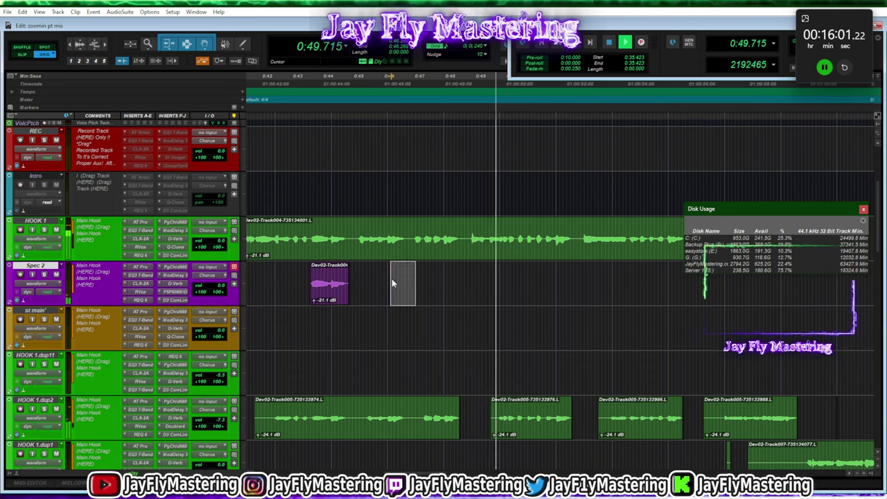
drag(404, 294, 405, 296)
Copy the HOOK 1 phrase near 0:52 to Spec 2 and align it with the original
drag(581, 240, 558, 239)
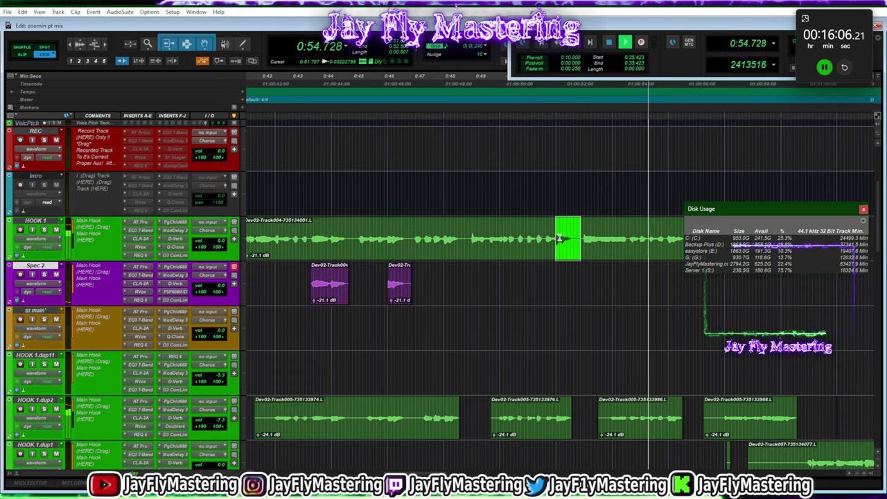
click(560, 279)
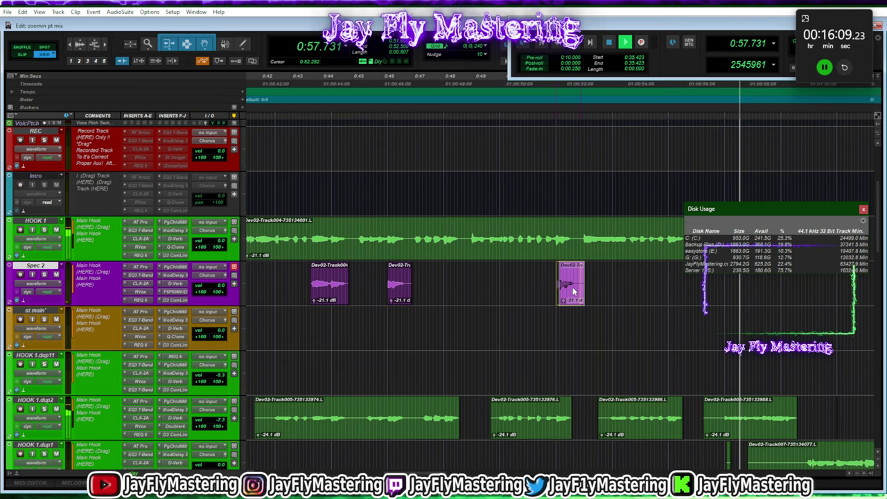
drag(574, 291, 570, 292)
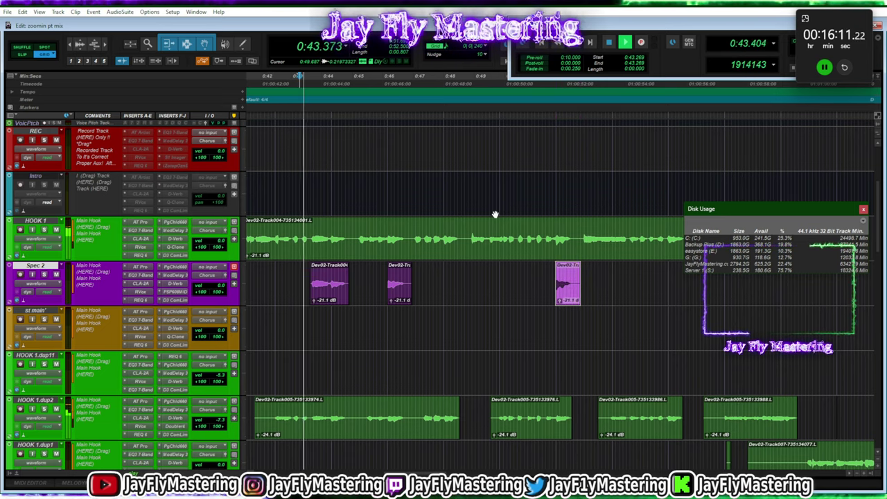
Copy the HOOK 1.dup2 clip starting near 0:56.5 to Spec 2, and remove the short gap near 0:56 from HOOK 1
scroll(495, 214, right, 3)
drag(525, 433, 532, 300)
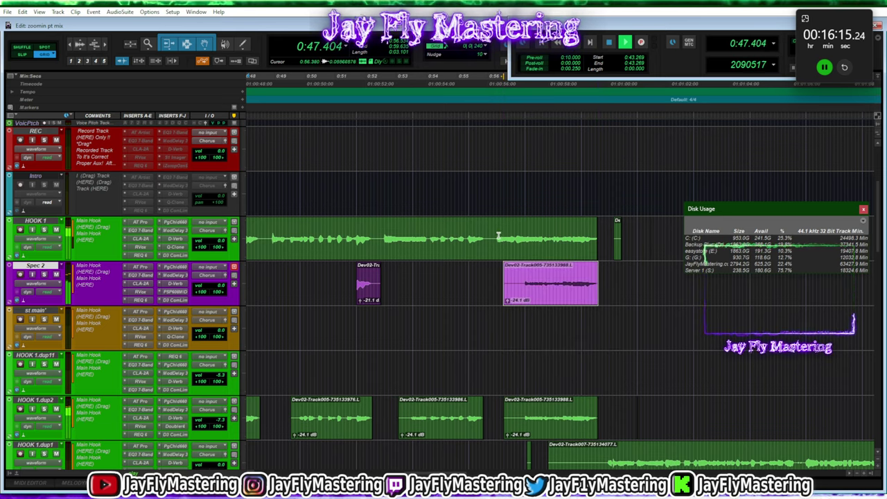
click(494, 237)
key(Delete)
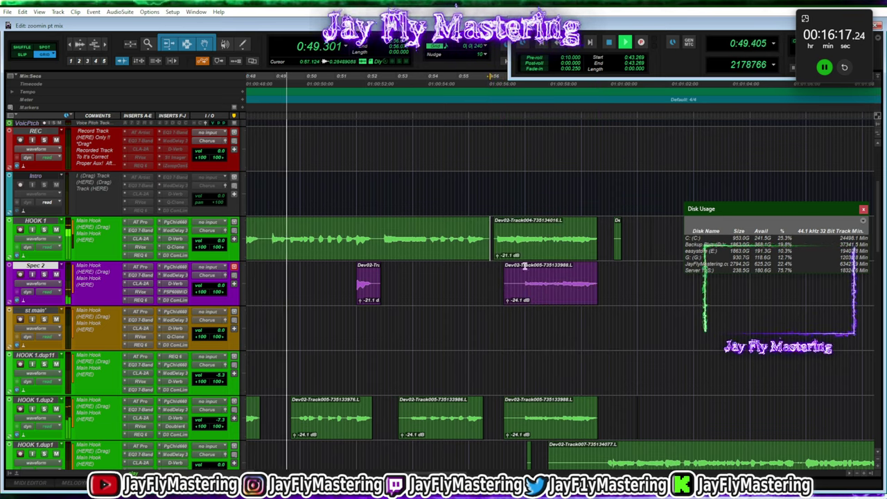
Replace the Spec 2 clip near 0:57 with a copy of the HOOK 1 clip starting near 0:56
click(534, 298)
key(Delete)
drag(516, 256, 516, 284)
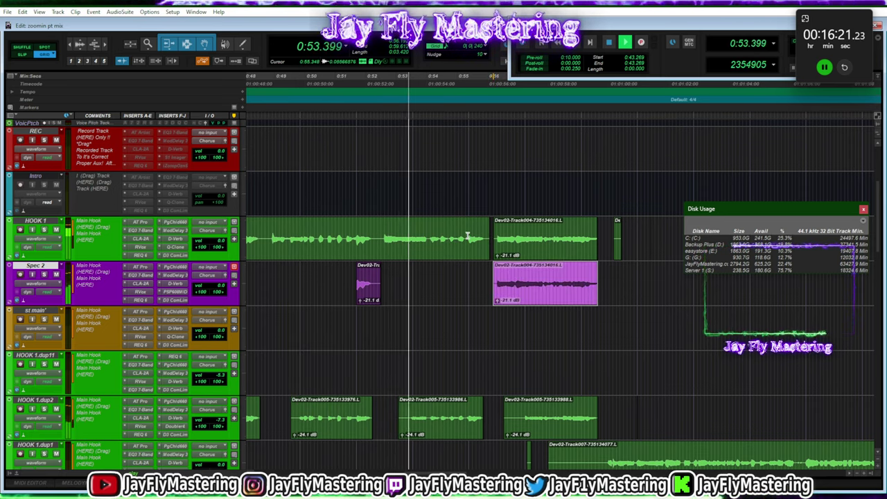
Delete the Spec 2 clip starting near 0:56 and copy the HOOK 1 phrase near 0:55.5 to Spec 2
drag(468, 235, 489, 243)
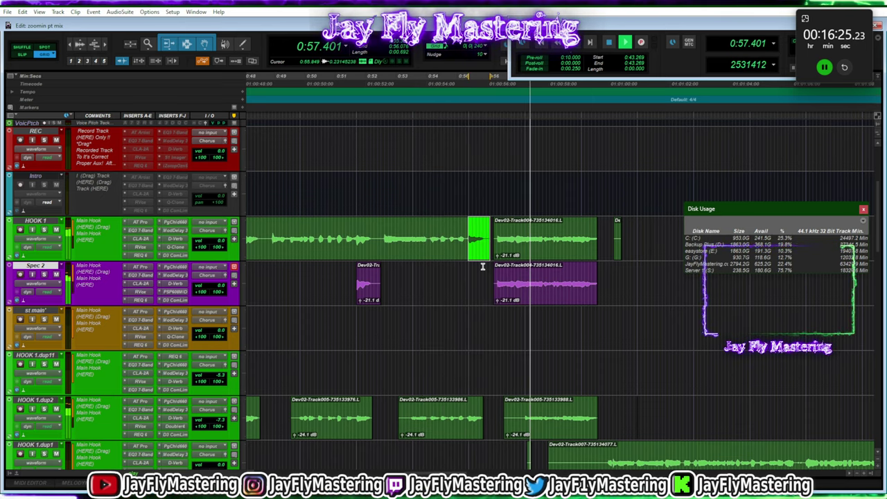
click(516, 289)
key(Delete)
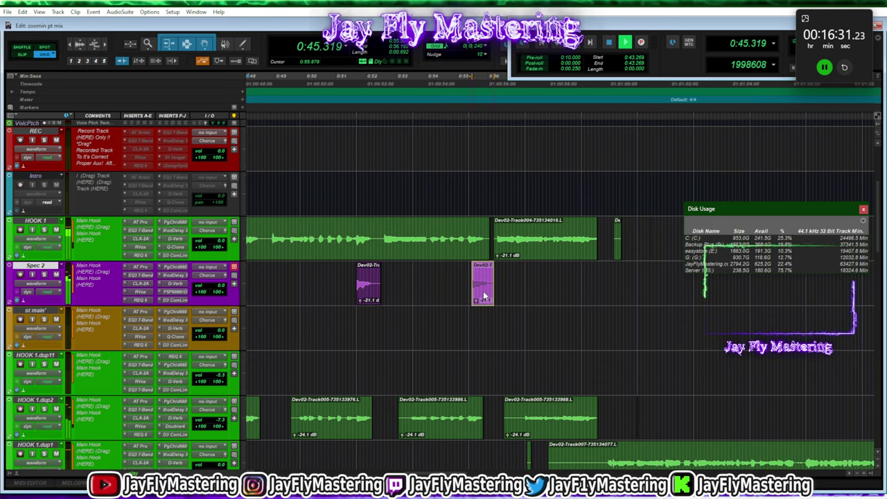
Copy the HOOK 1 phrase near 0:48 to the same position on the Spec 2 track
scroll(484, 297, left, 5)
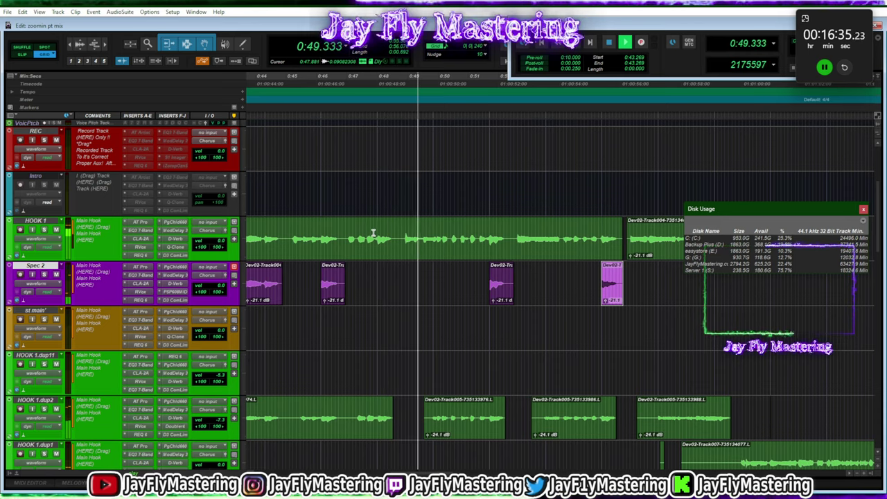
drag(377, 236, 391, 243)
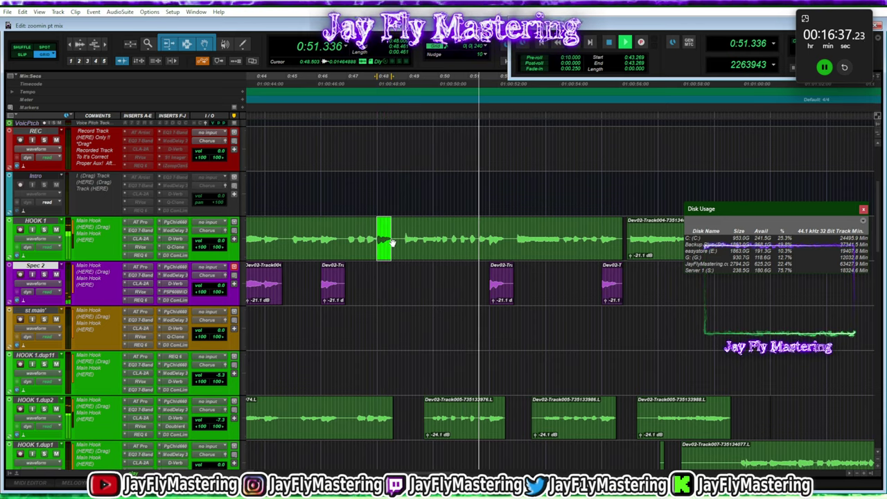
click(378, 273)
key(ctrl+v)
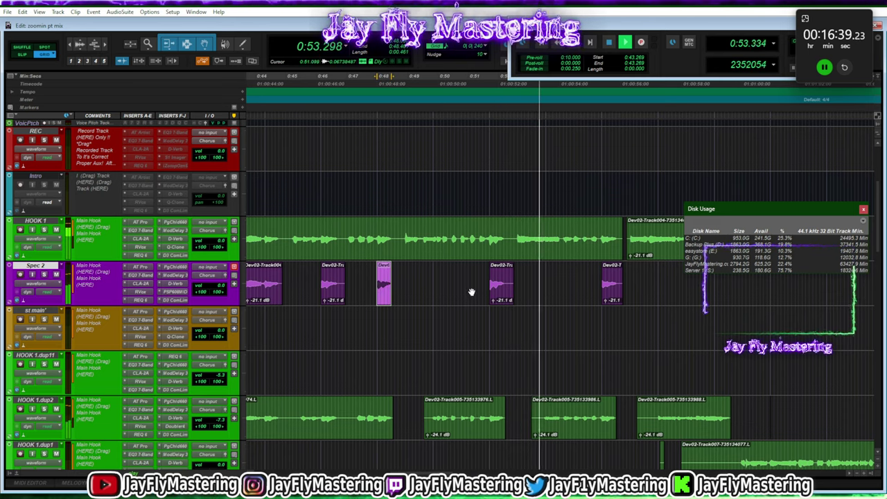
Extend the start of the Spec 2 clip near 0:52 slightly, and add short fades to the clips near 0:46, 0:48 and 0:52
click(490, 284)
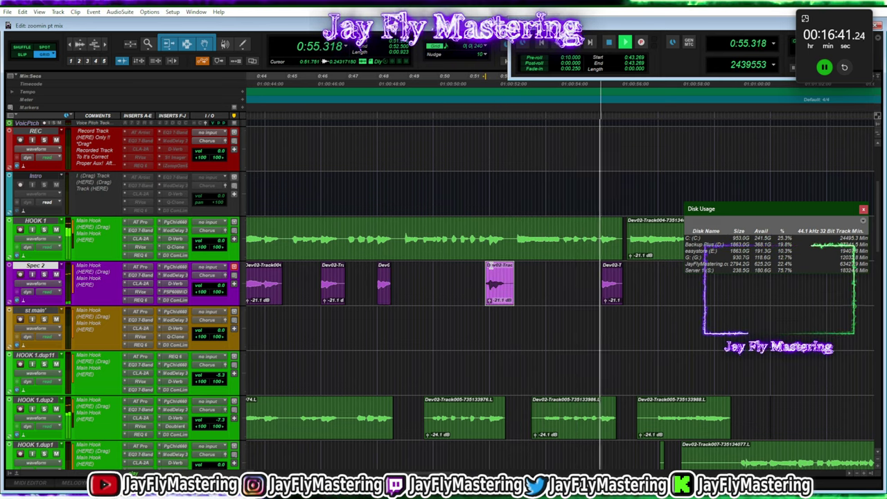
click(490, 274)
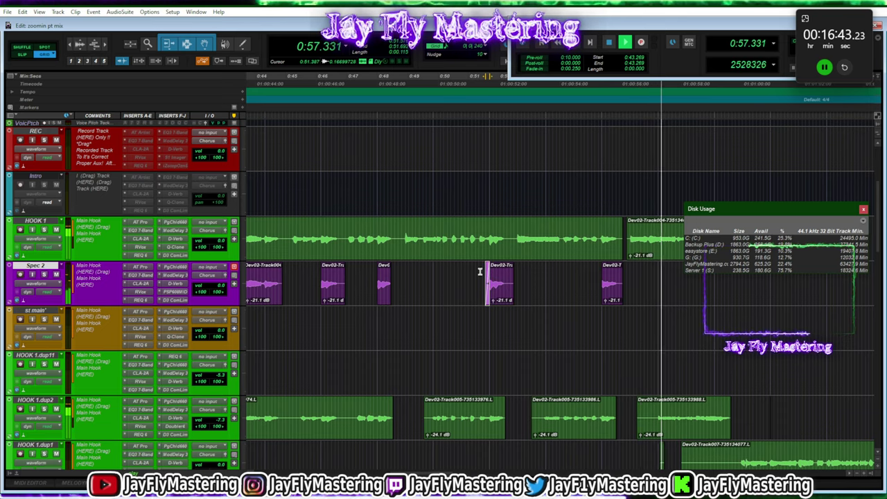
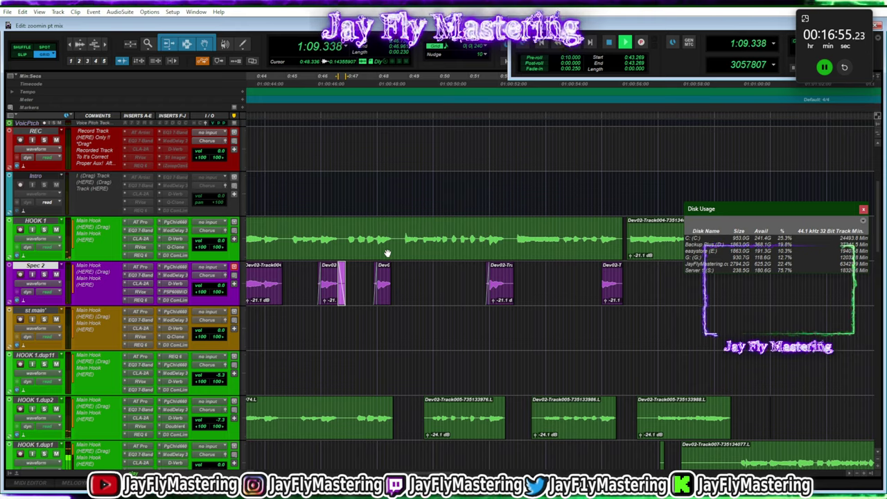
Move the HOOK 1.dup1 track directly below HOOK 1, above Spec 2
scroll(388, 253, right, 10)
scroll(387, 253, down, 1)
scroll(387, 253, up, 1)
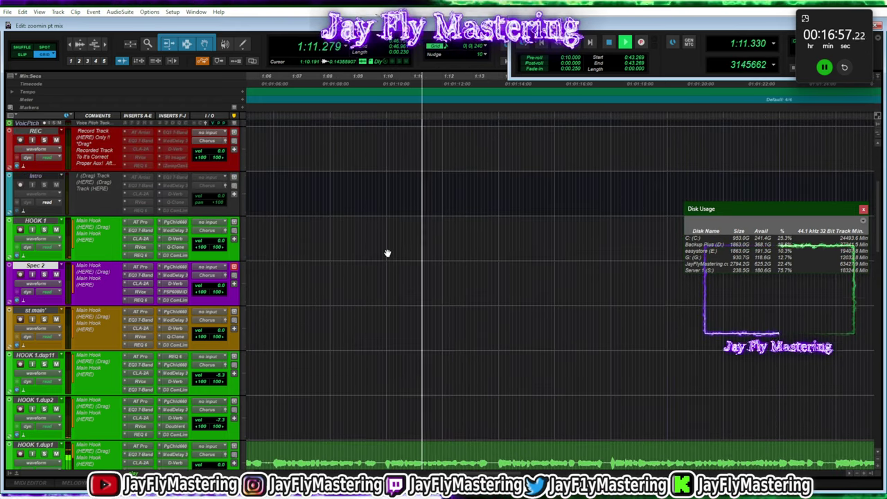
drag(52, 445, 77, 272)
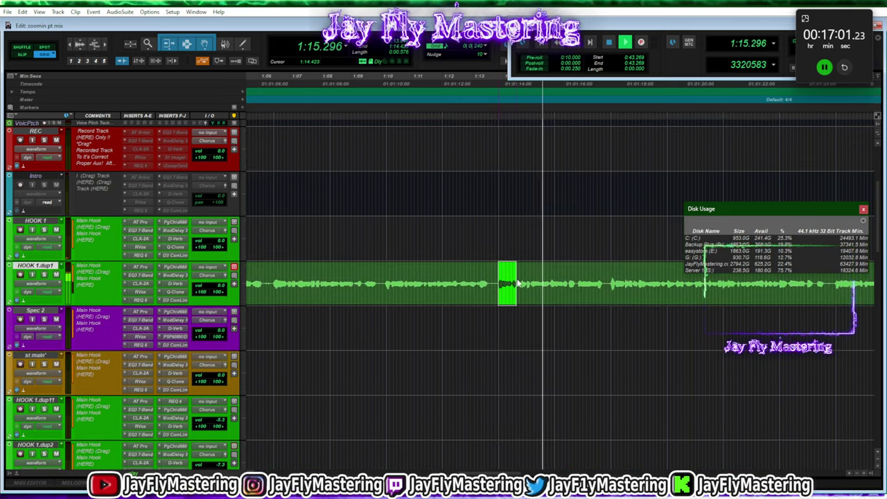
Copy the HOOK 1.dup1 phrase starting near 1:14 to Spec 2 and trim its end to a length of about 2.5 seconds
drag(518, 283, 530, 285)
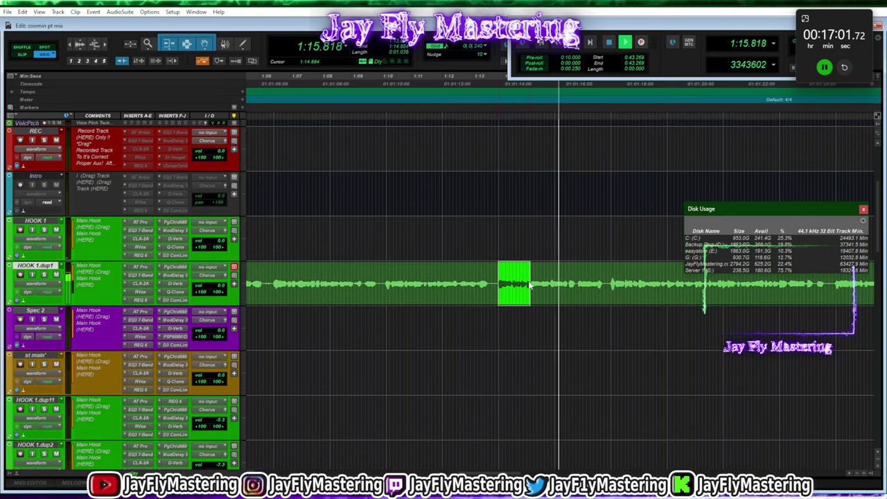
click(499, 315)
key(ctrl+v)
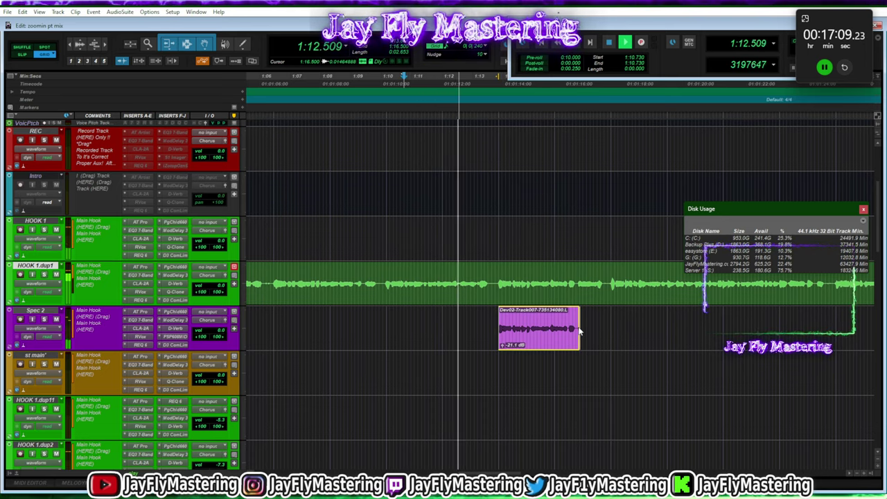
drag(579, 333, 575, 334)
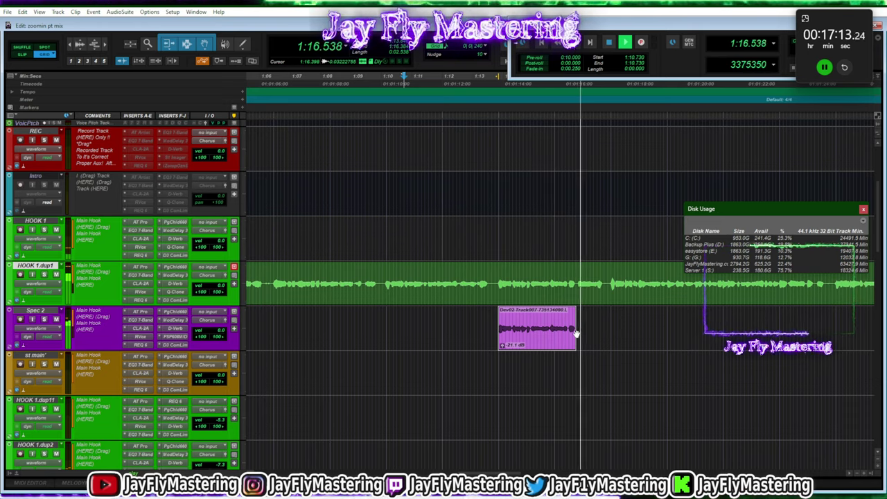
Delete the middle section from about 1:14.9 to 1:15.6 of the Spec 2 clip
key(space)
drag(552, 324, 531, 331)
key(Delete)
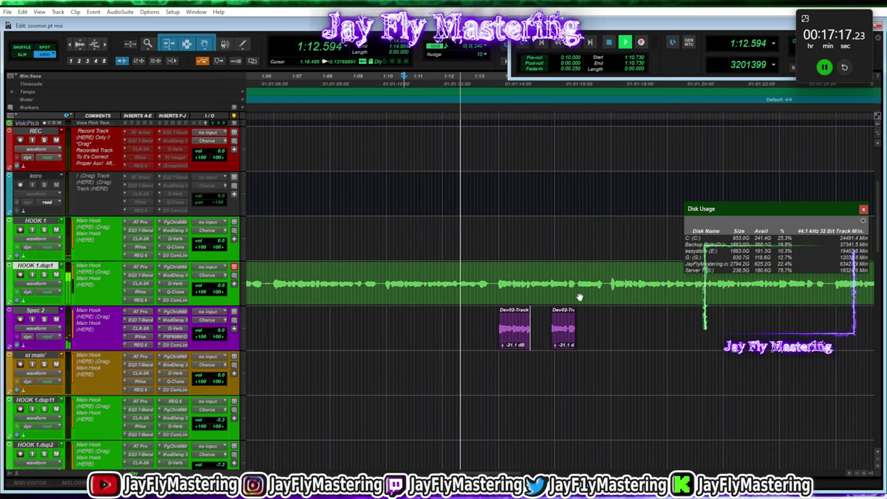
Copy the roughly 0.9-second HOOK 1.dup1 phrase starting near 1:21.1 to the same time on the Spec 2 track
scroll(570, 298, right, 4)
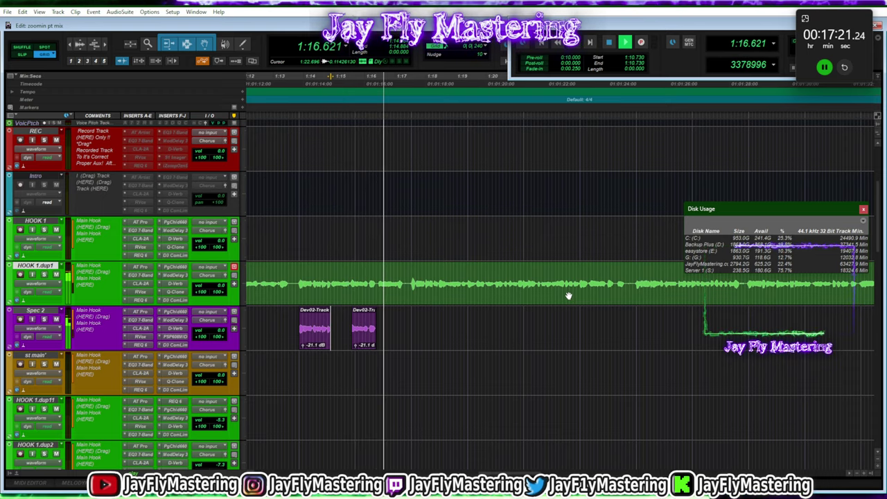
scroll(568, 296, right, 3)
scroll(569, 296, left, 3)
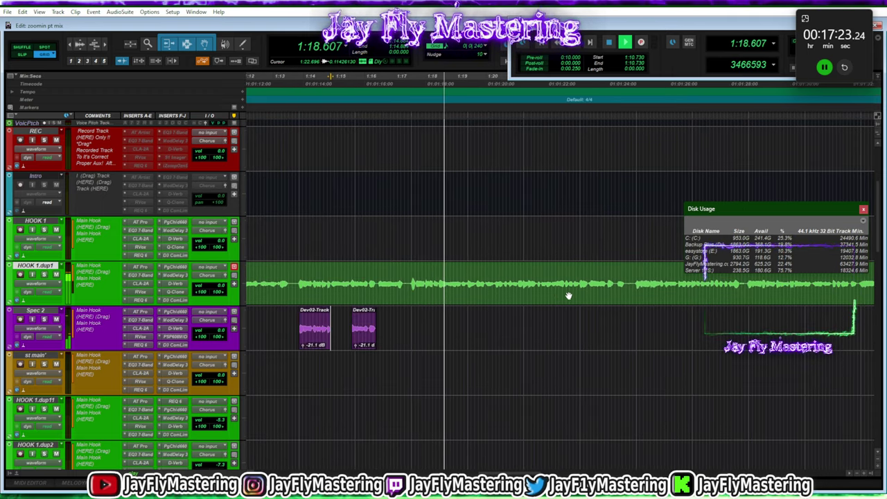
scroll(567, 294, right, 1)
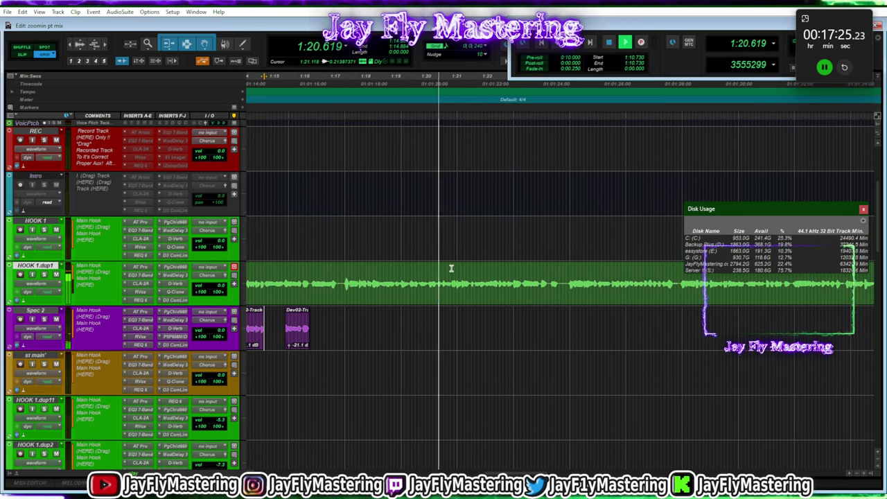
drag(479, 285, 482, 287)
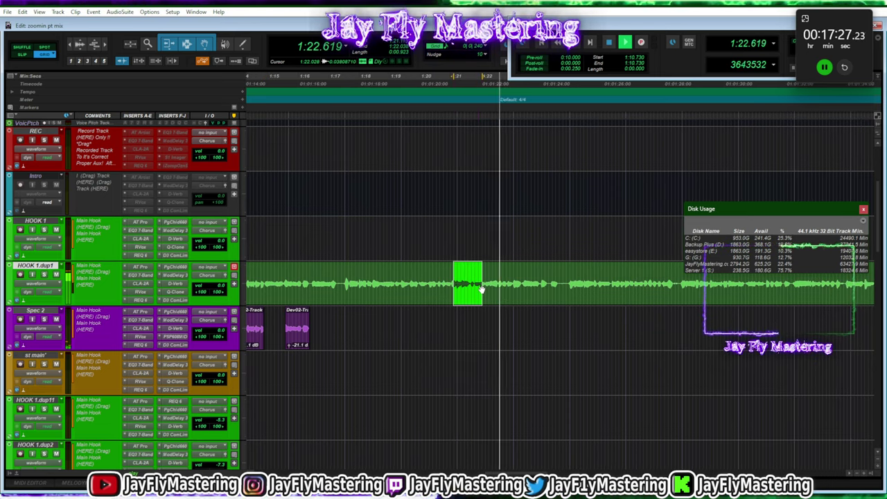
click(455, 315)
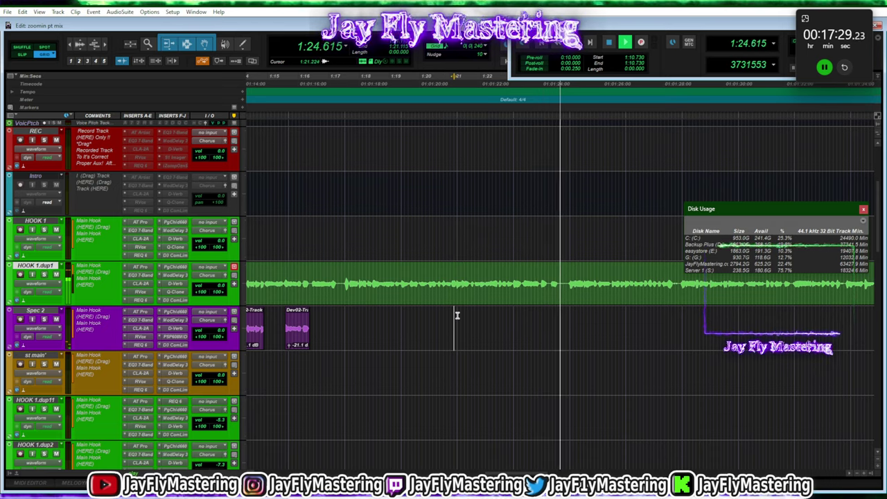
key(ctrl+v)
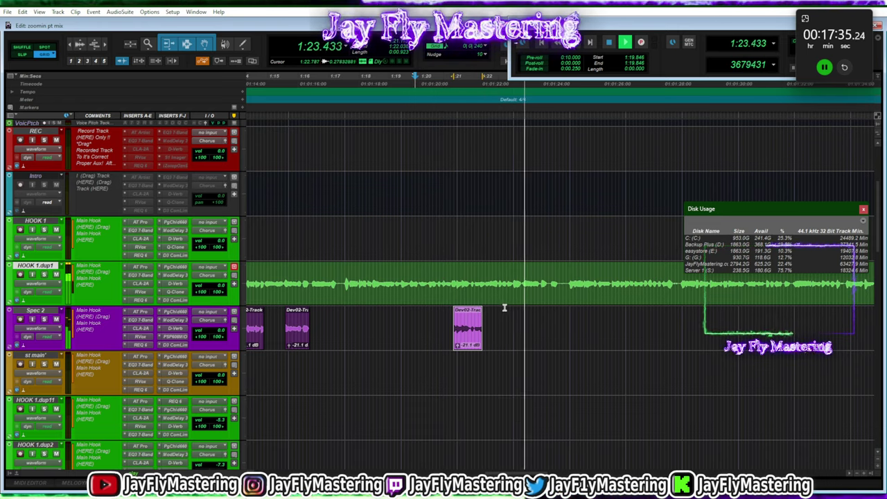
Cut the quiet gaps out of the HOOK 1.dup1 clip near 1:24.6 and 1:28.3
click(562, 290)
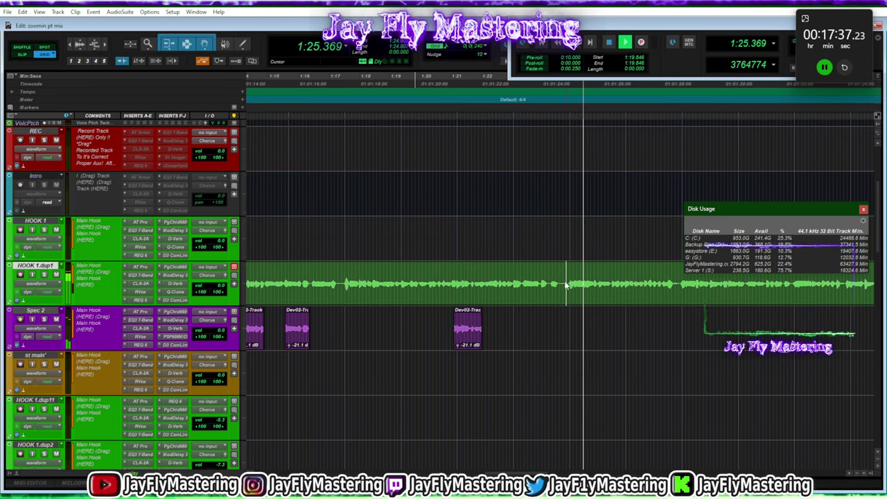
key(ctrl+e)
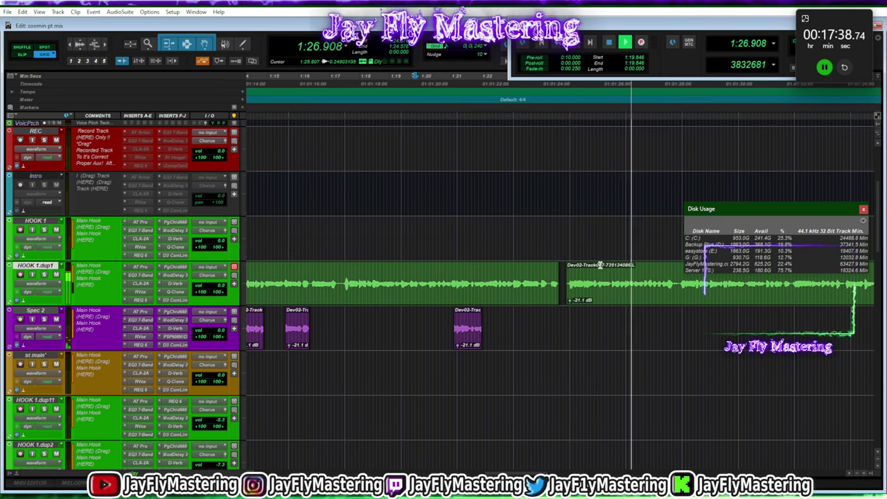
click(674, 286)
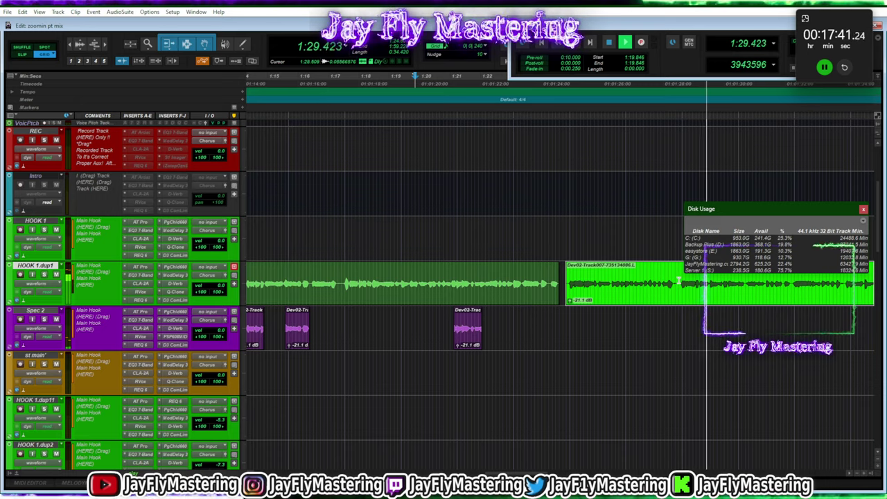
click(679, 284)
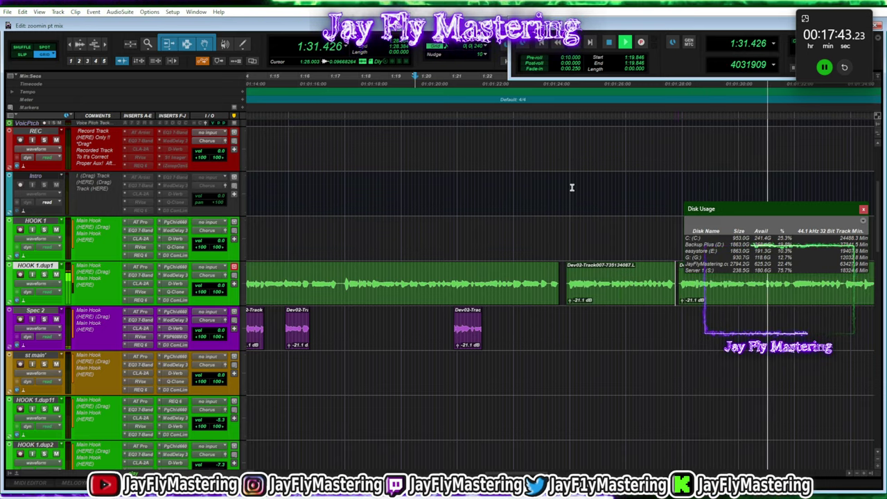
Delete a short section of the BEAT clip near 1:28 and make the Beat Water track active
scroll(572, 187, up, 5)
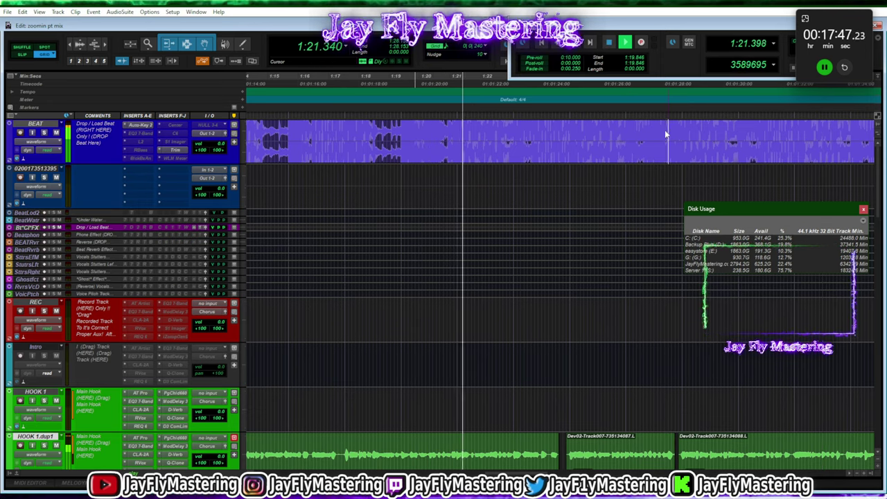
key(Delete)
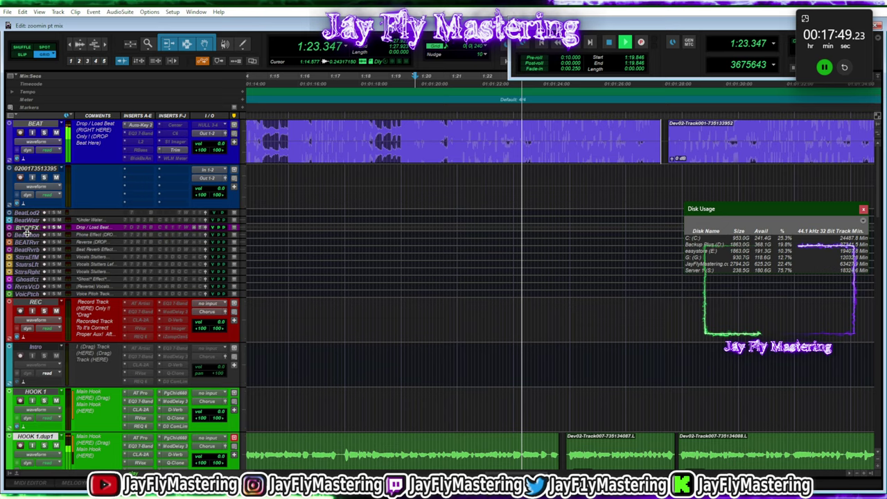
drag(27, 233, 28, 243)
right_click(34, 220)
click(54, 234)
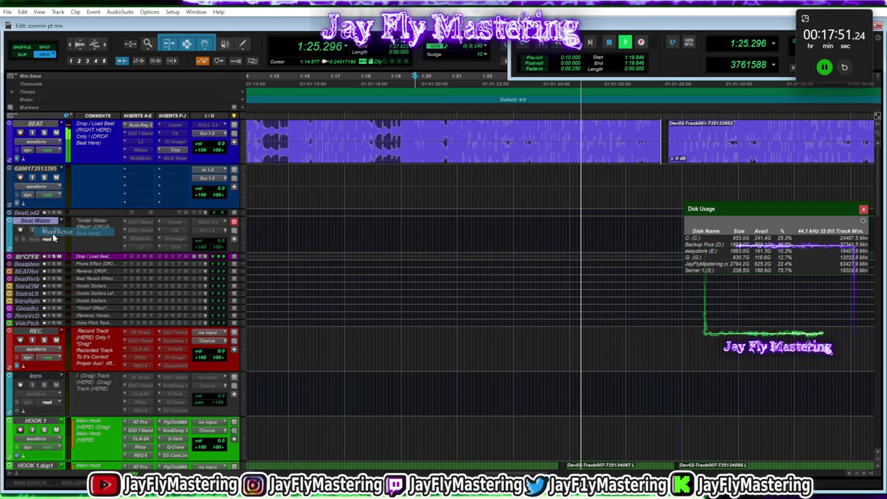
Move the BEAT clip starting near 1:28.1 to the Beat Water track at the same time, and activate that track's Trim insert
key(Return)
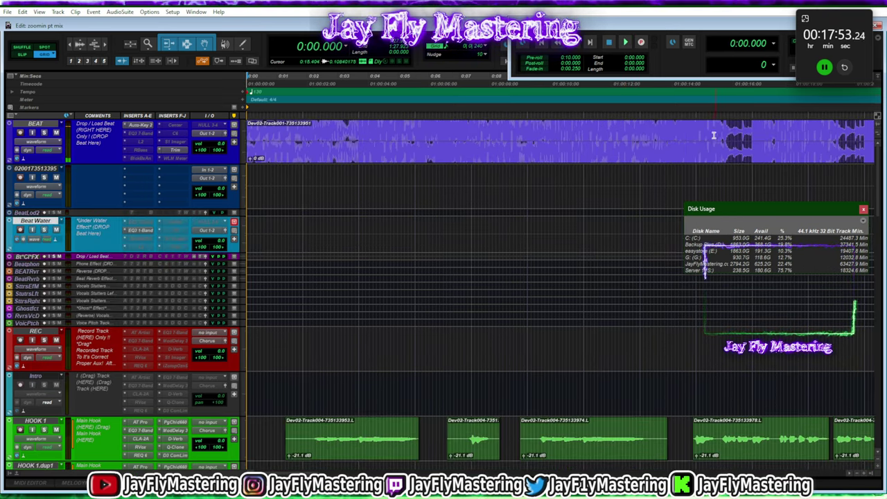
key(space)
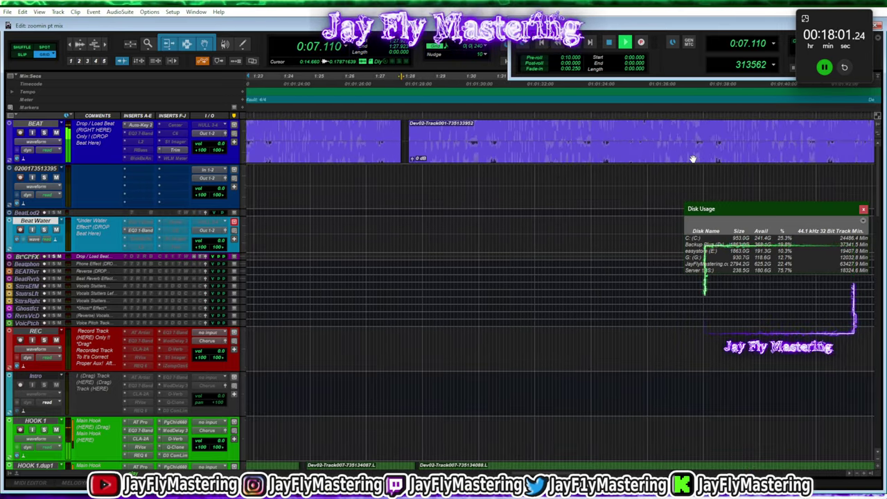
right_click(145, 222)
click(345, 261)
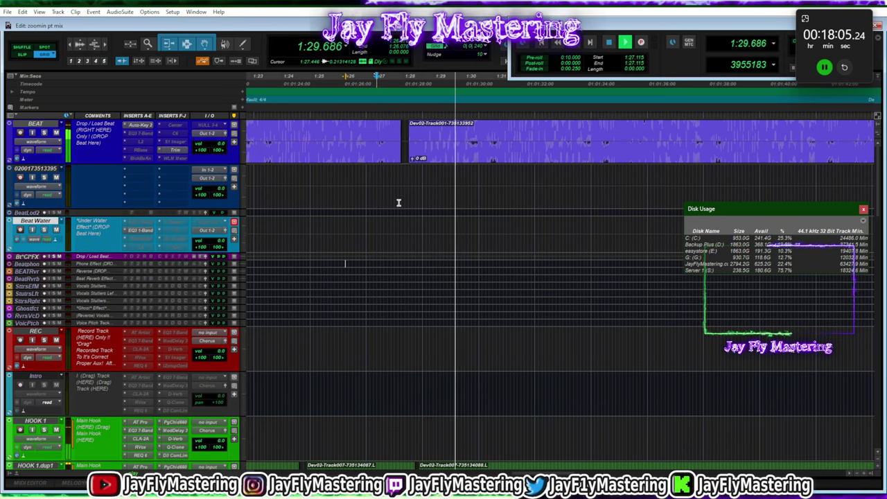
key(space)
key(space)
drag(420, 160, 415, 226)
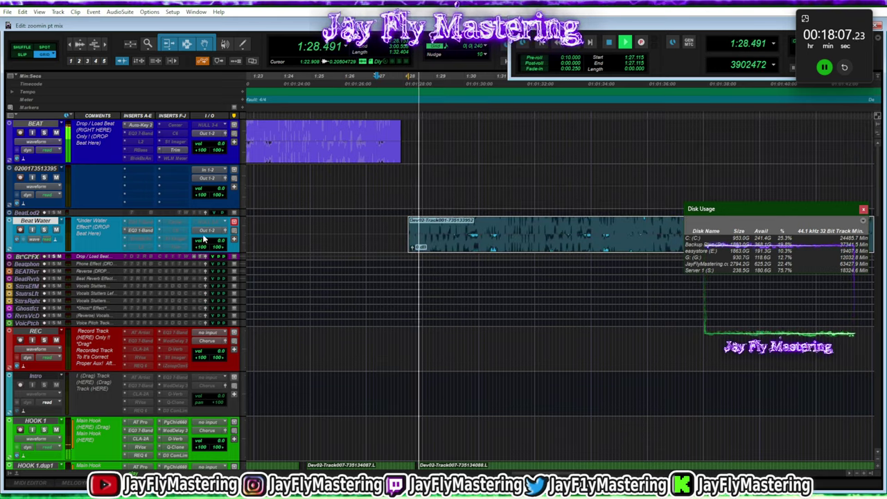
right_click(184, 242)
click(189, 256)
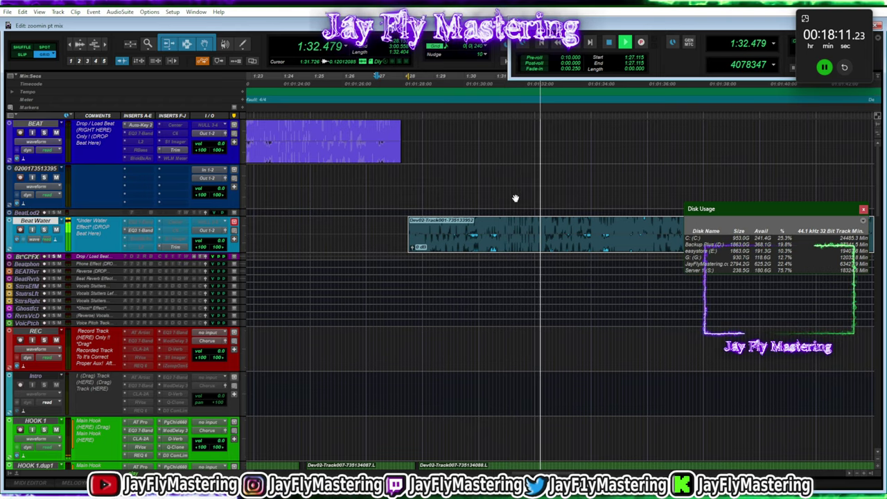
Select about 0.35 seconds of the Beat Water clip near 1:41.3 and open the Avid Reverse AudioSuite effect
scroll(617, 188, right, 3)
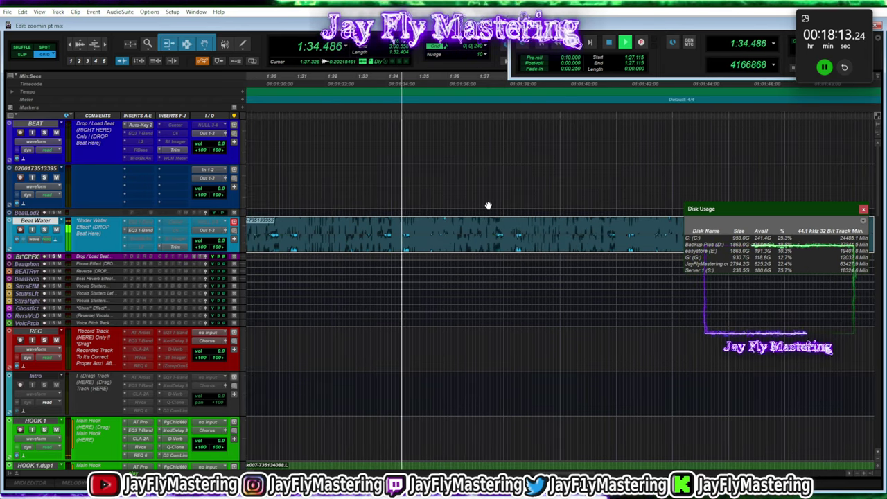
click(611, 226)
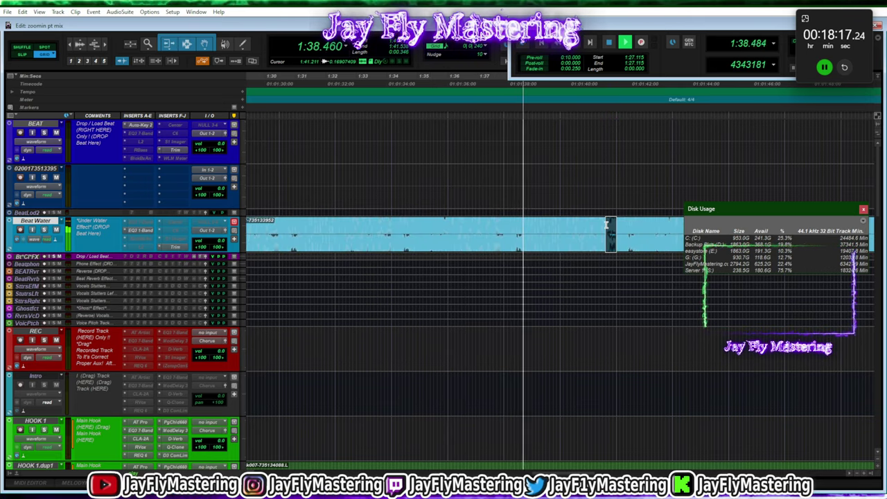
click(114, 12)
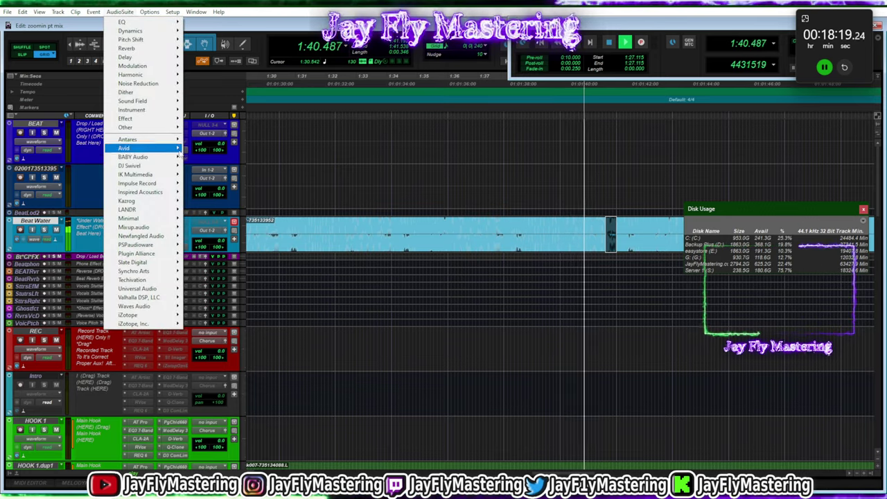
mouse_move(139, 147)
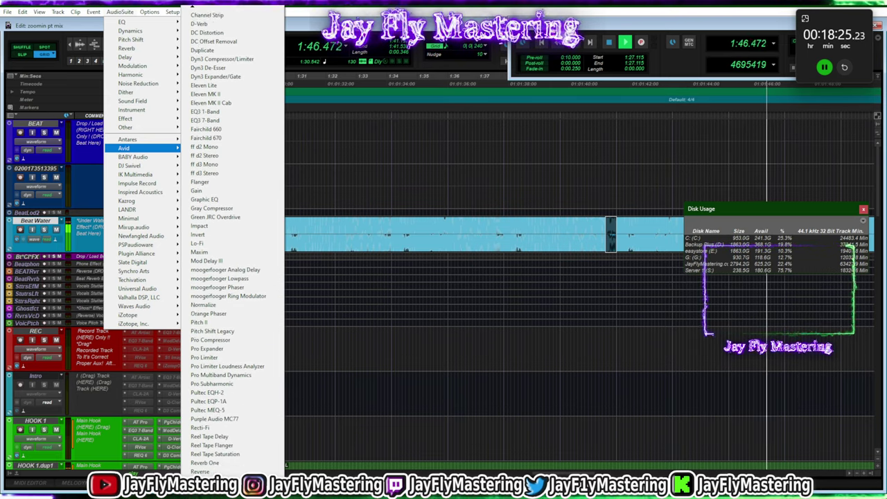
click(222, 437)
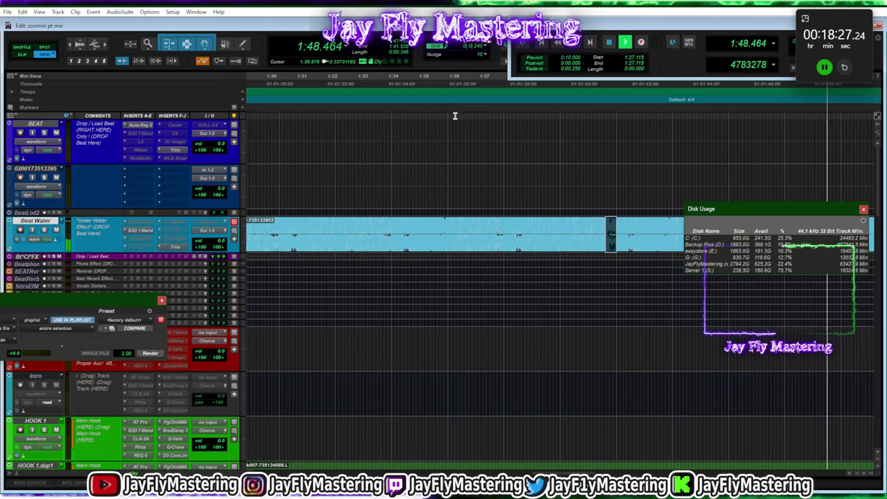
Open the Avid Vari-Fi AudioSuite effect for the selected Beat Water section
click(122, 12)
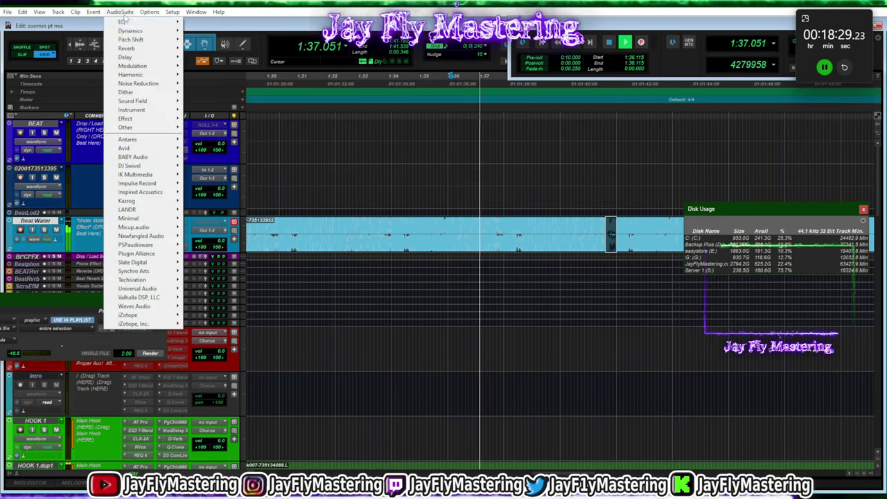
mouse_move(167, 315)
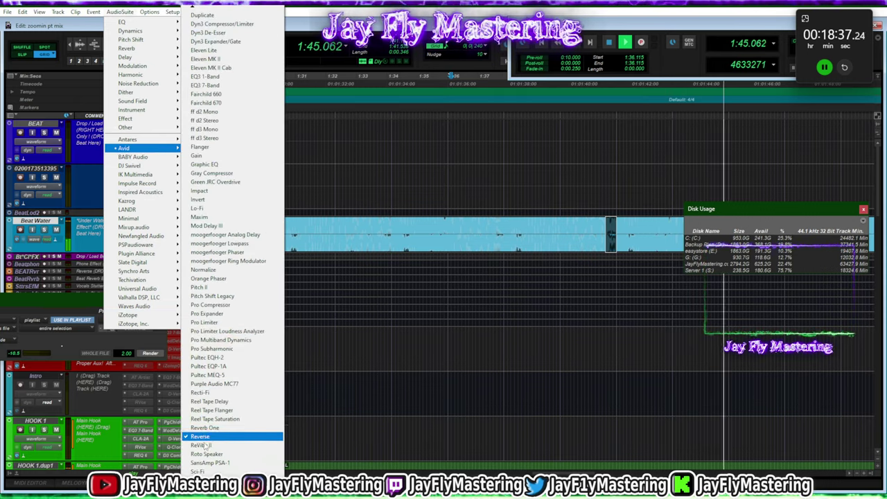
click(139, 339)
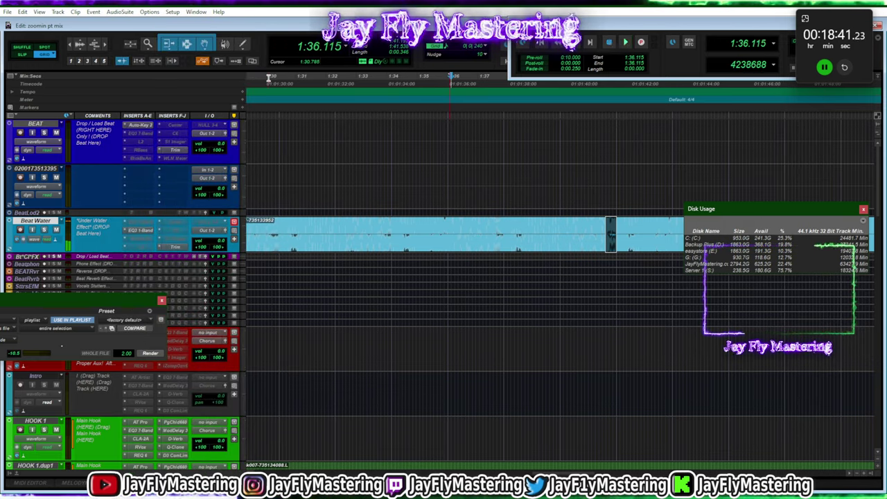
key(space)
key(r)
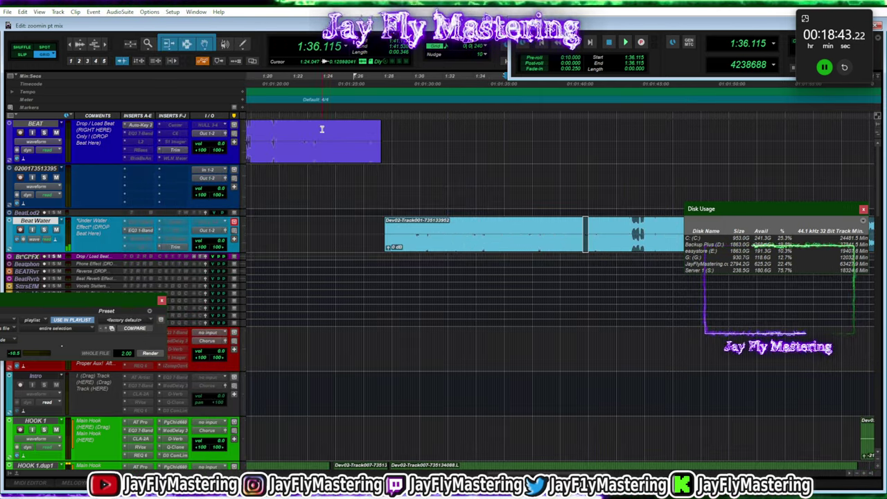
click(120, 12)
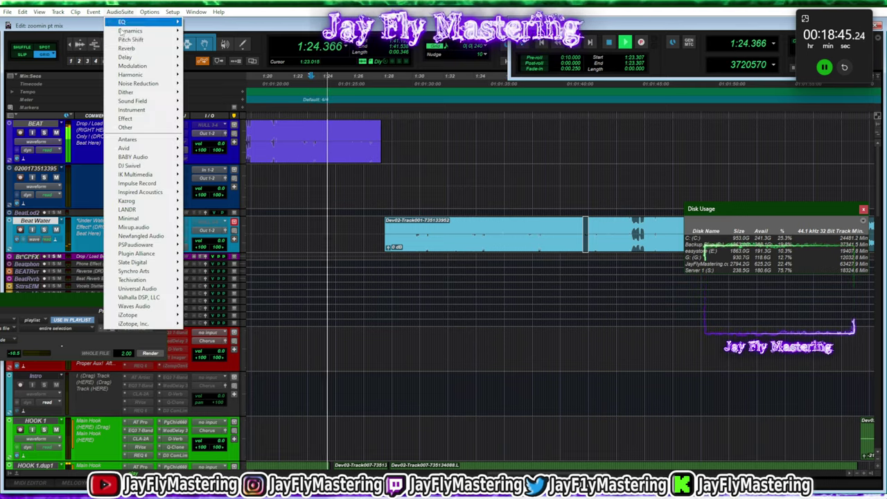
mouse_move(165, 148)
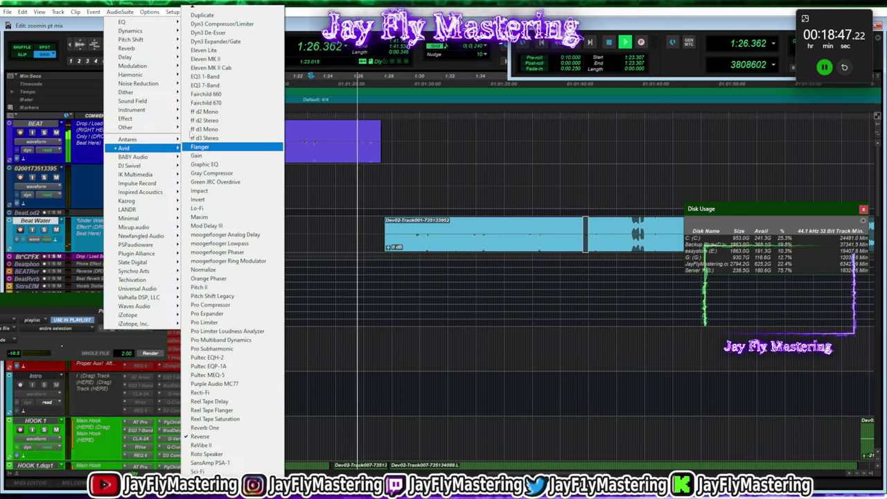
mouse_move(234, 479)
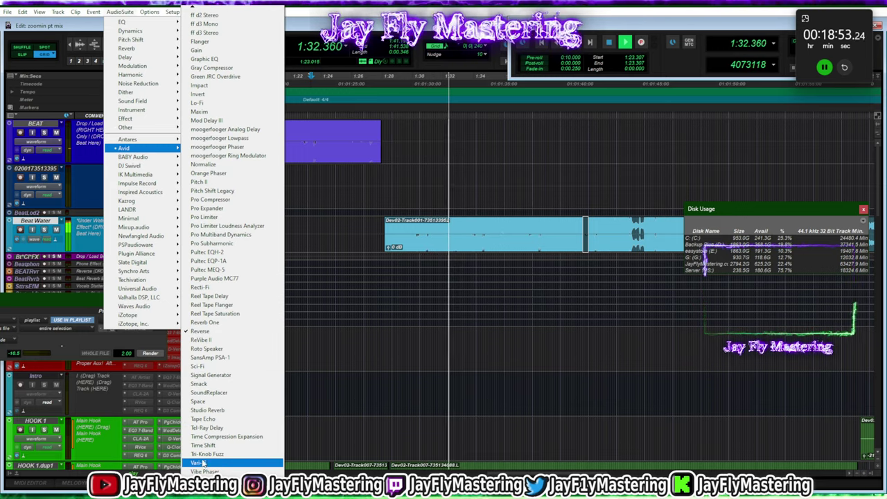
click(204, 455)
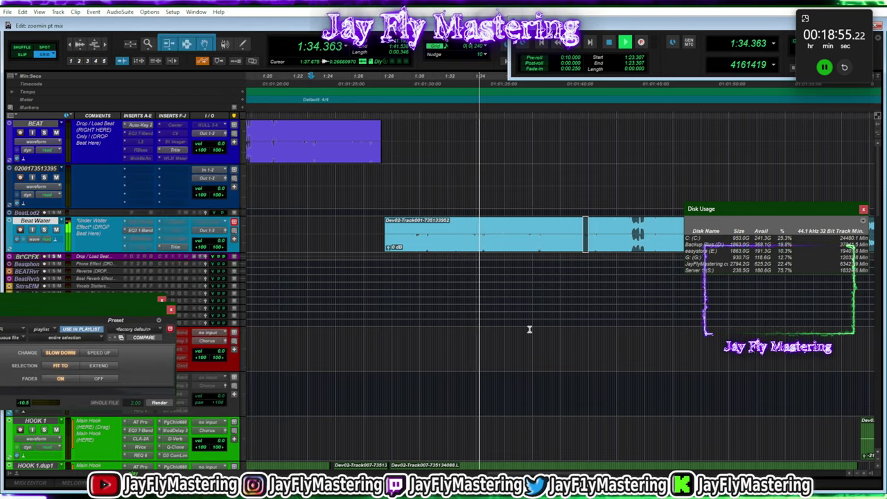
Delete about 1.8 seconds of the Beat Water clip after 1:41.6 and return the following part to the BEAT track, starting near 1:42.9
key(t)
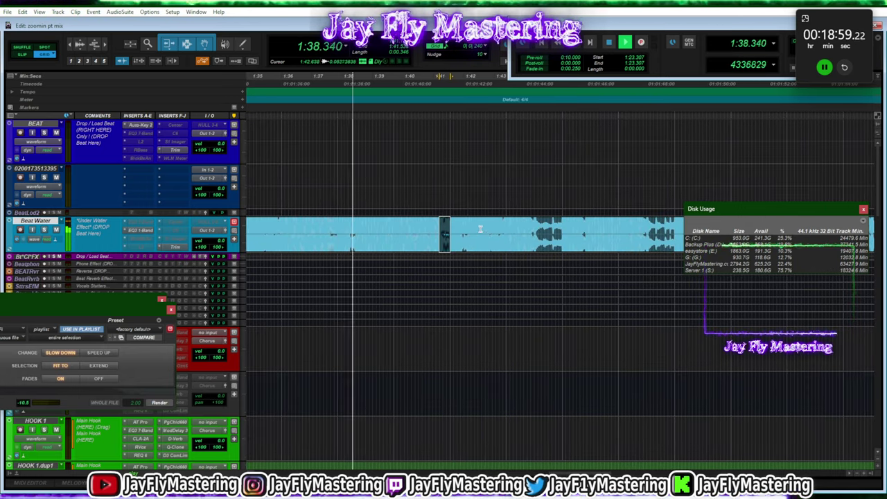
drag(511, 225, 451, 230)
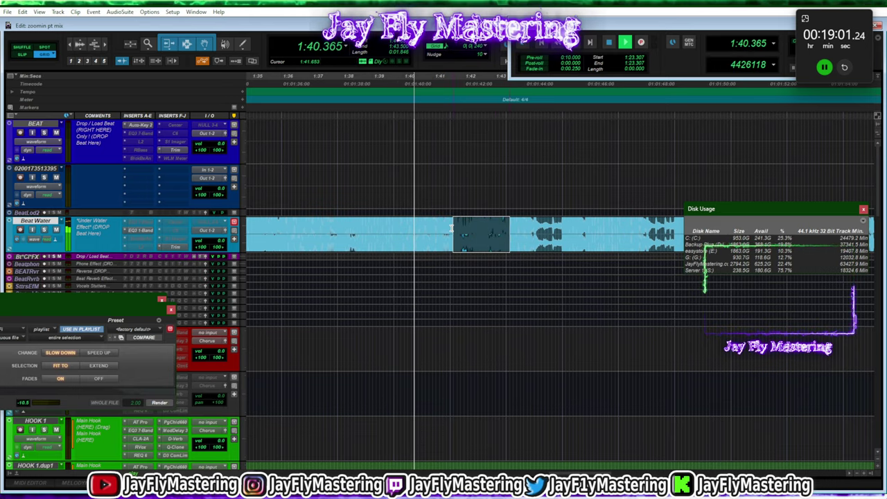
key(Delete)
mouse_move(527, 238)
mouse_down()
mouse_move(528, 127)
mouse_move(492, 146)
mouse_up()
Extend the start of the returned BEAT clip to about 1:42.8 and change the grid note value, replaying the transition from 1:39.230
click(380, 81)
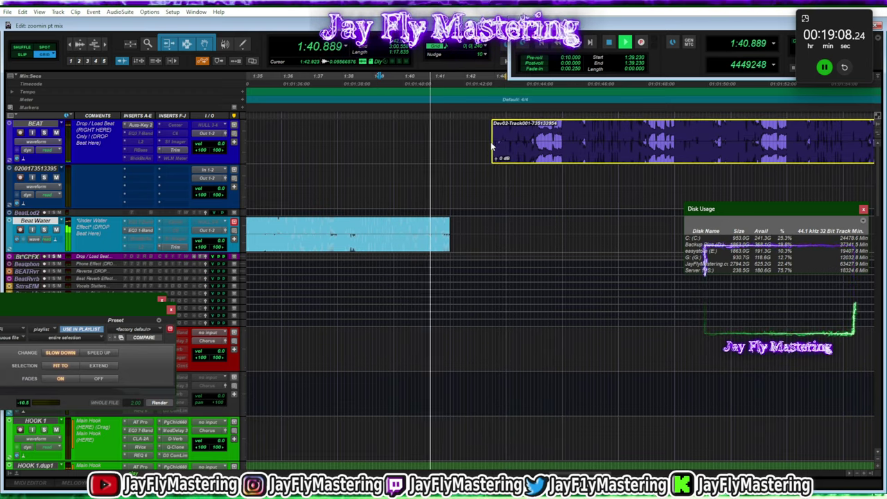
click(484, 45)
click(500, 74)
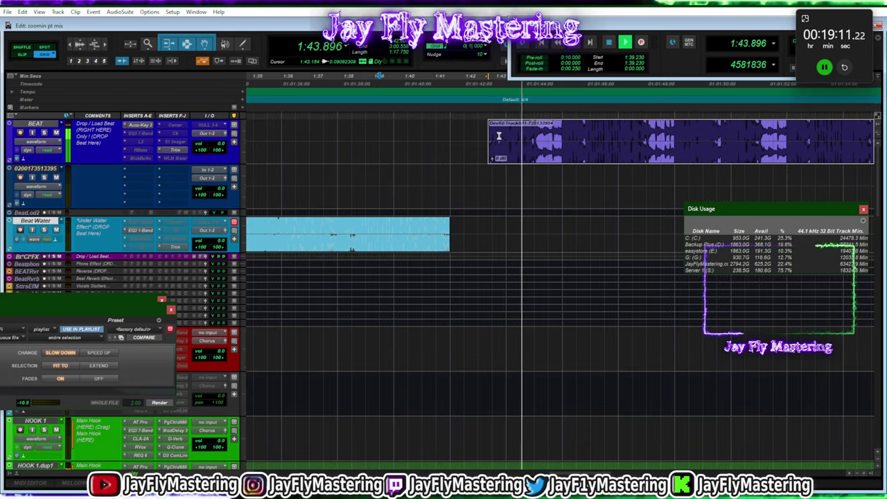
key(space)
key(space)
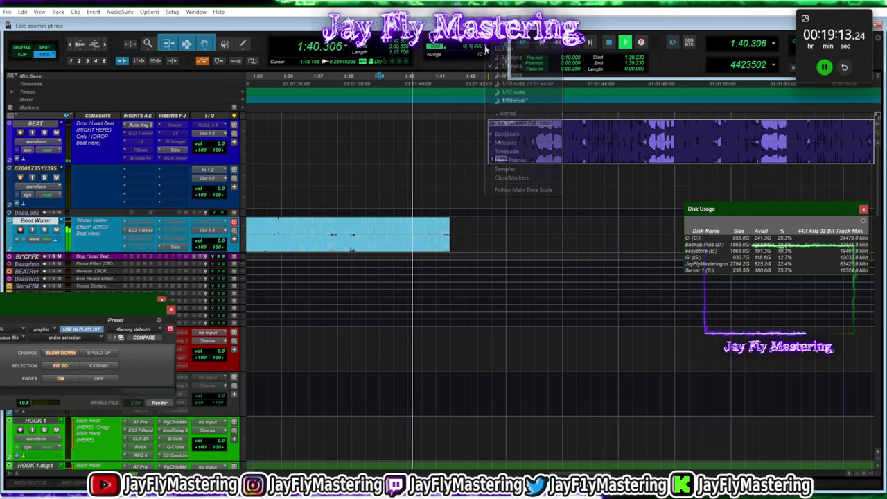
Set the grid to 1/8 note and repeat opening slices of the second BEAT clip directly in front of it
click(484, 45)
click(498, 74)
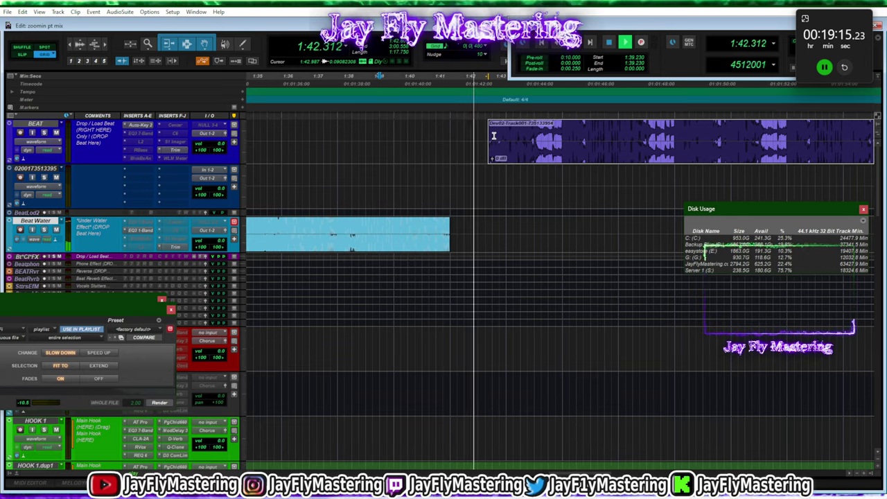
key(space)
drag(489, 141, 479, 137)
key(space)
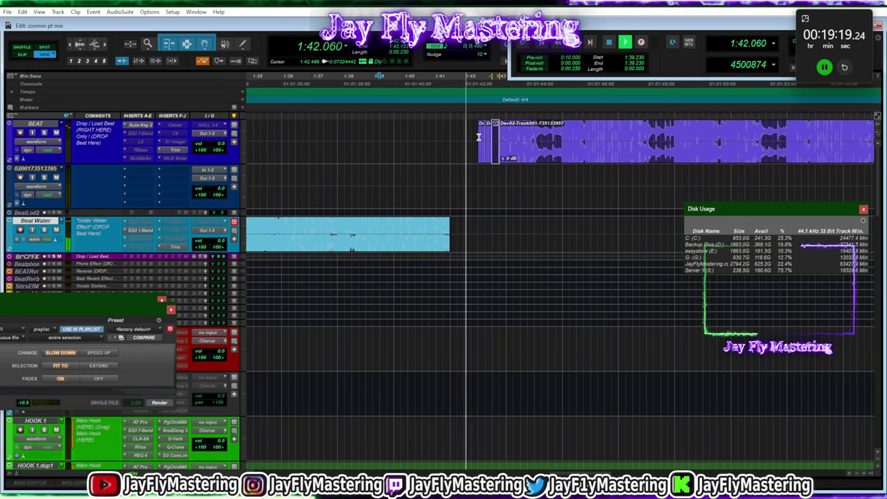
Set the grid to 1/16 note and build a gapped stutter of short slices ahead of the second BEAT clip
click(486, 46)
click(496, 84)
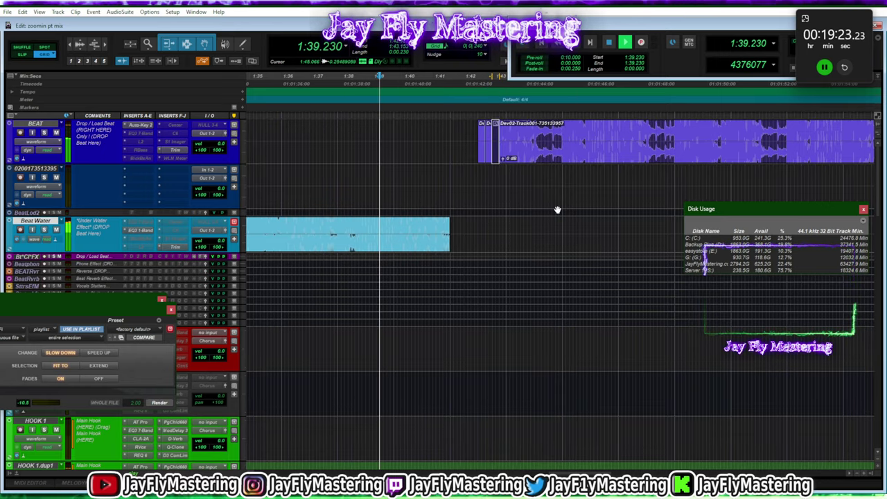
key(t)
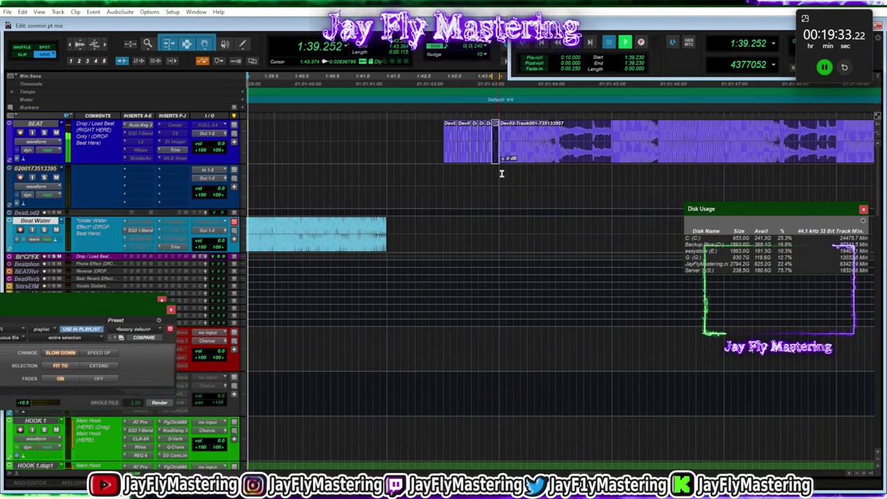
click(479, 158)
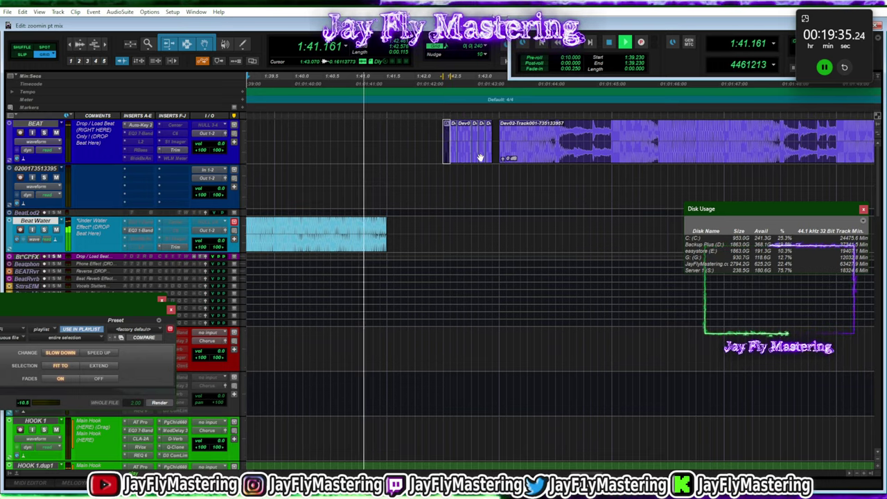
drag(480, 158, 454, 160)
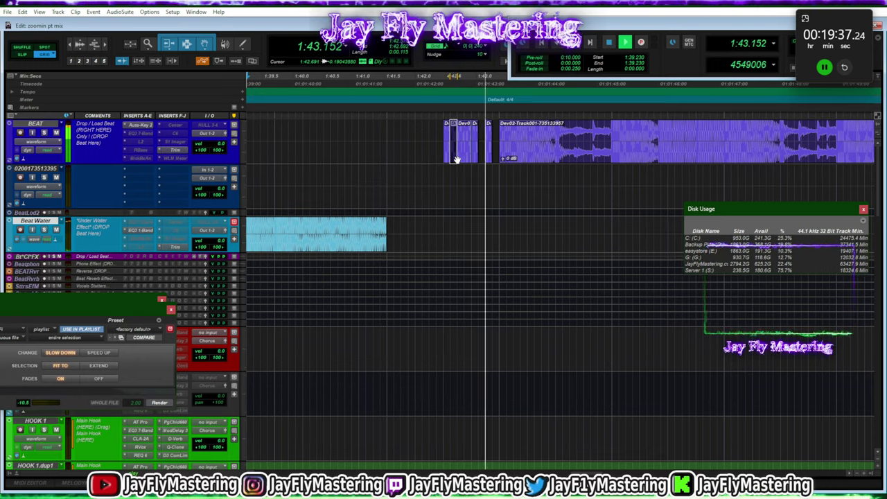
Extend the second BEAT clip's start back by a 1/16 note and render that slice with the Speed Up effect
click(498, 140)
drag(499, 140, 493, 136)
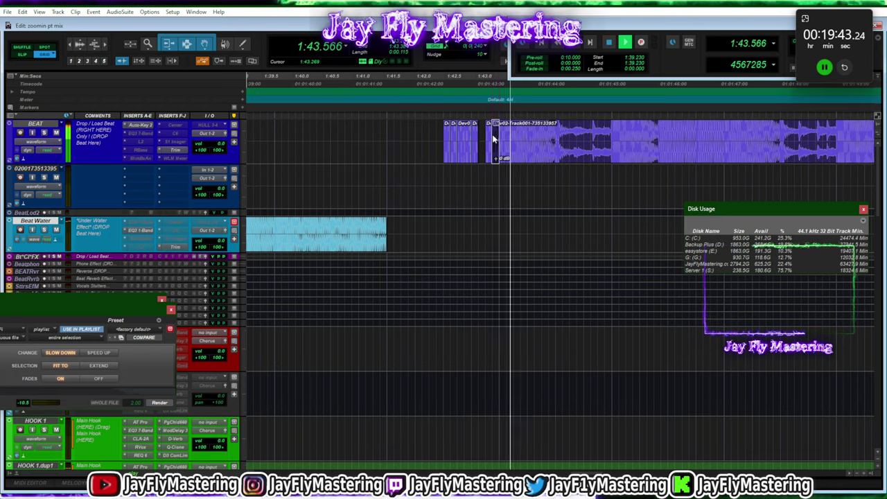
click(98, 352)
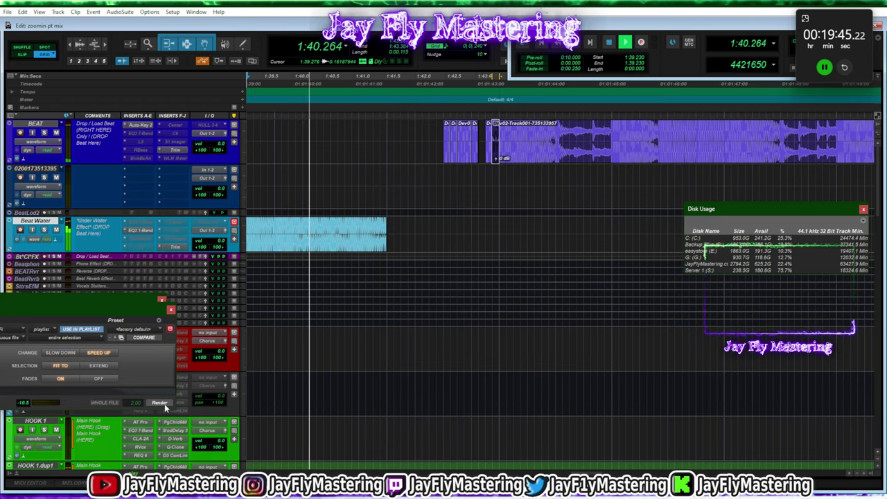
click(159, 402)
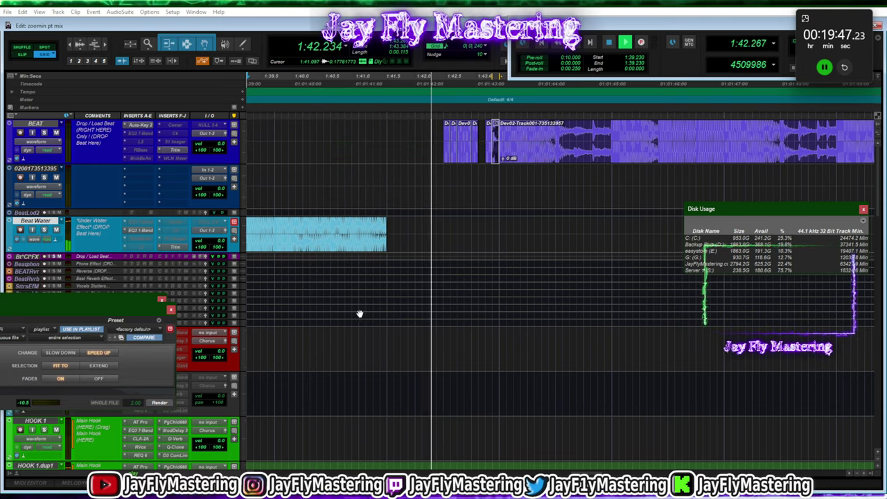
Render the last 0.461 s or so of the Beat Water clip with the Slow Down effect
click(364, 223)
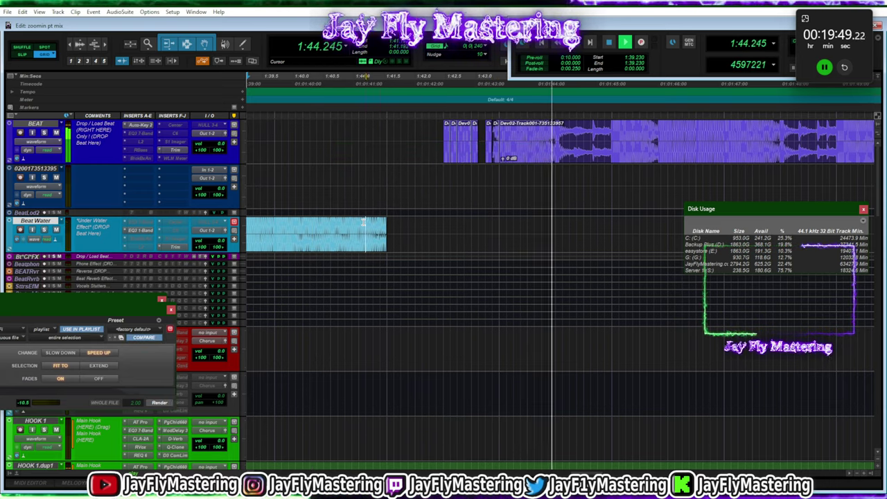
drag(358, 225, 388, 226)
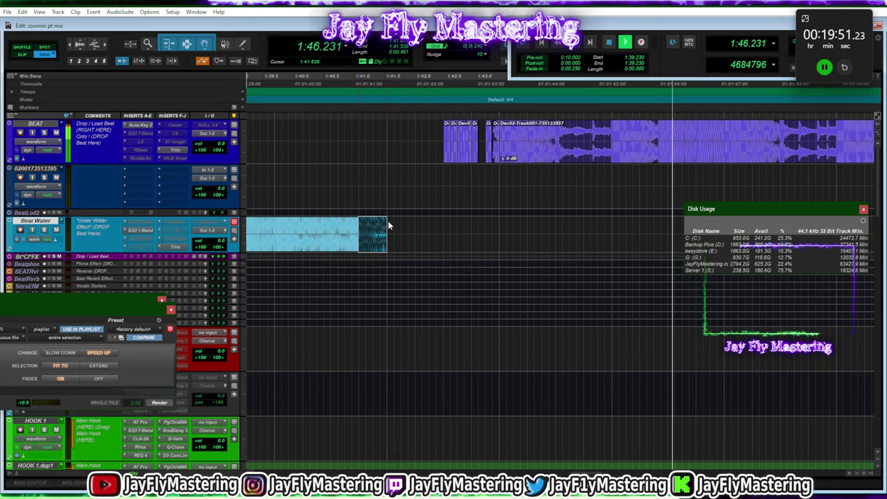
key(space)
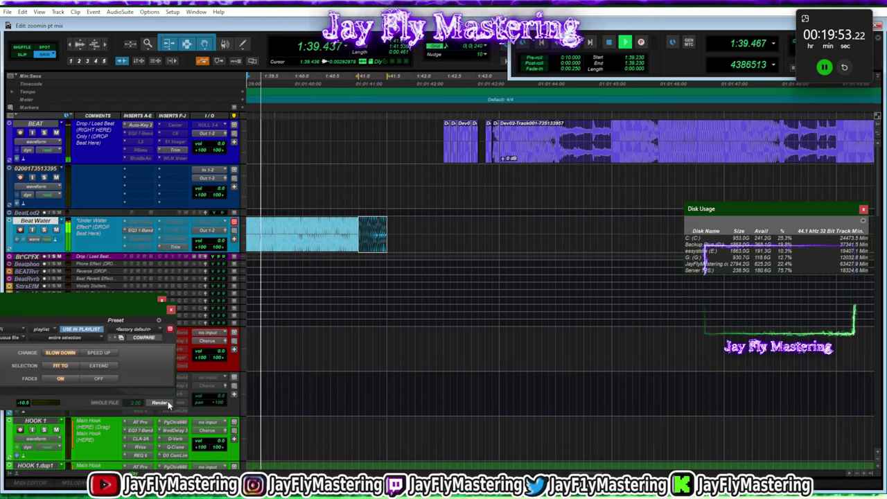
click(160, 403)
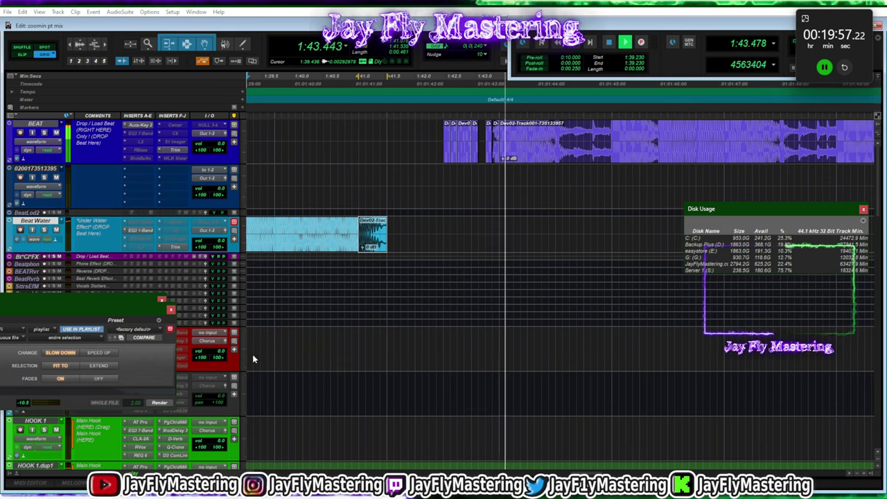
Review the beat transition and the hook vocal tracks across the arrangement during playback
scroll(391, 291, right, 1)
scroll(391, 291, left, 5)
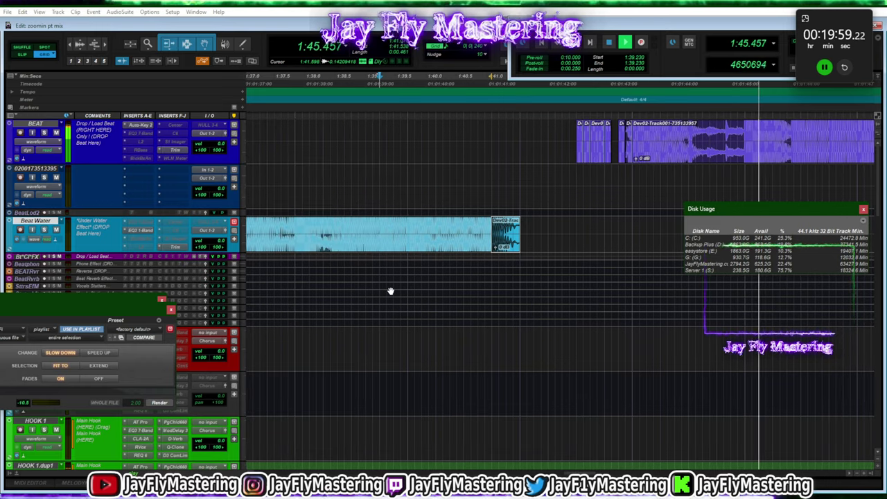
scroll(391, 291, left, 6)
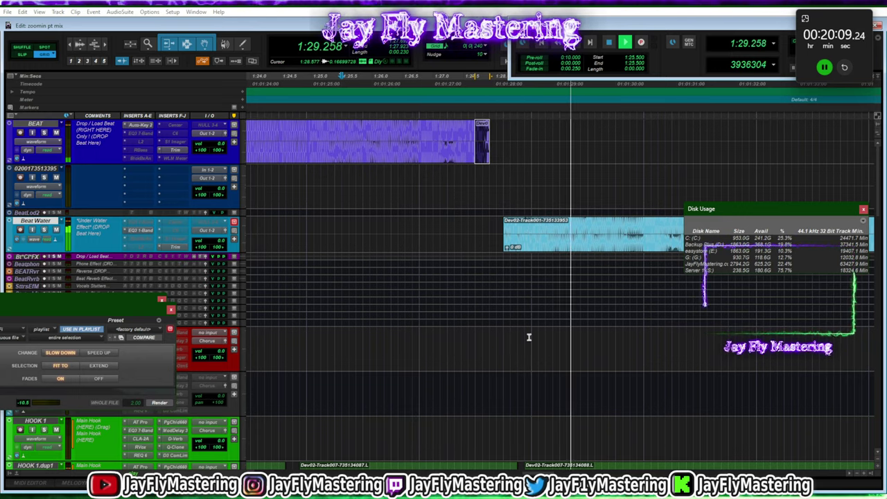
scroll(640, 326, down, 5)
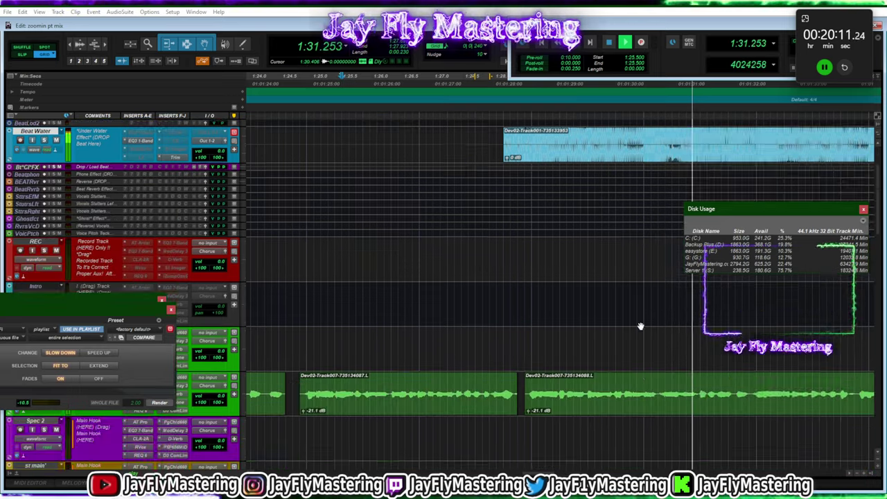
scroll(640, 326, up, 3)
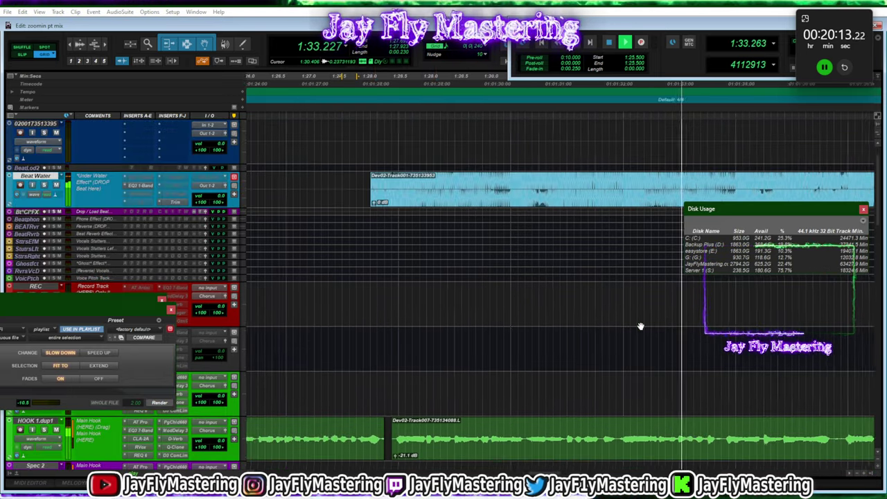
scroll(642, 327, down, 3)
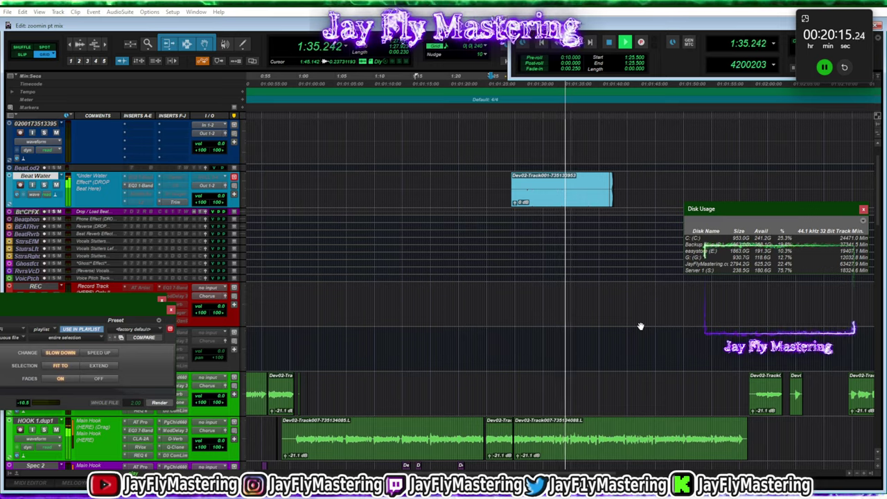
scroll(640, 325, down, 2)
scroll(640, 326, up, 1)
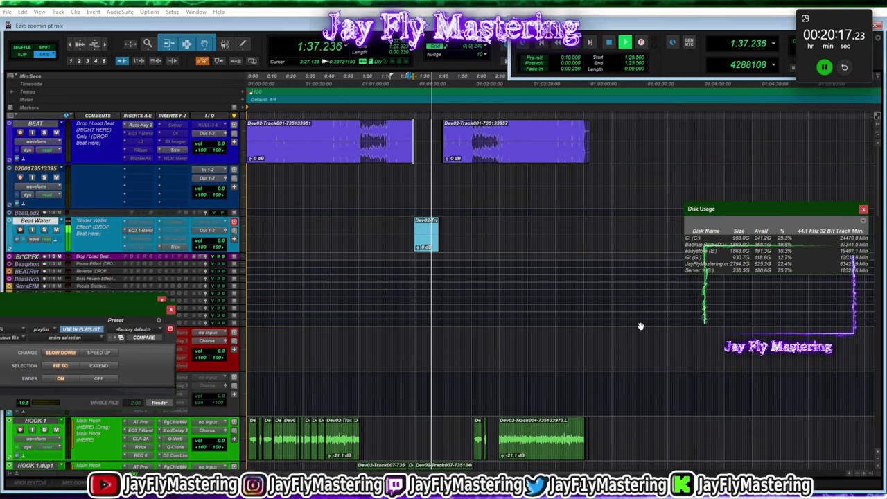
scroll(640, 327, up, 3)
scroll(640, 327, down, 3)
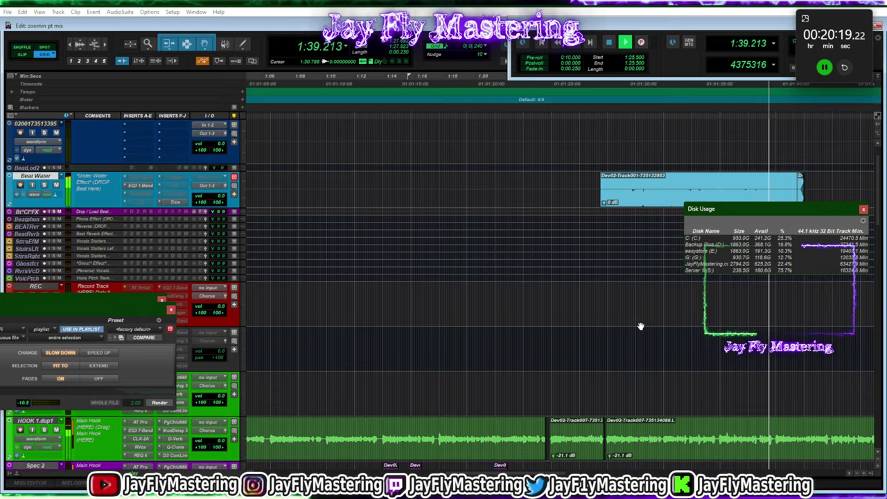
scroll(641, 325, right, 2)
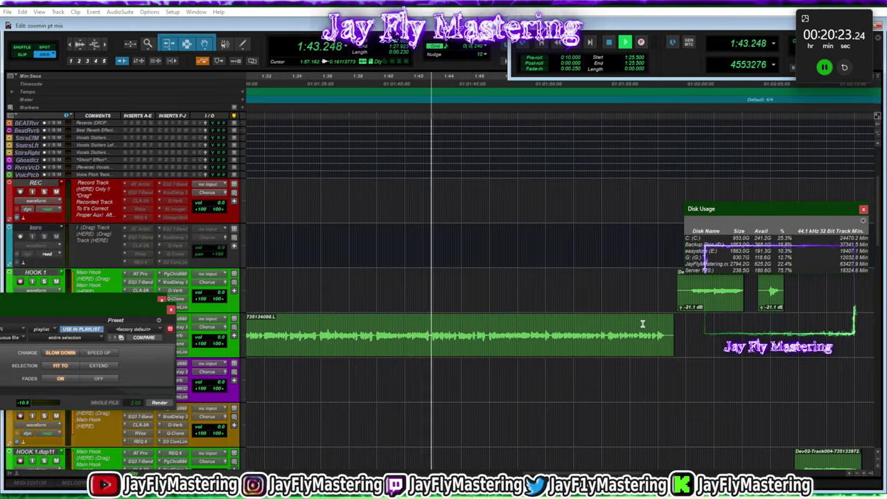
scroll(642, 324, up, 1)
scroll(642, 323, down, 2)
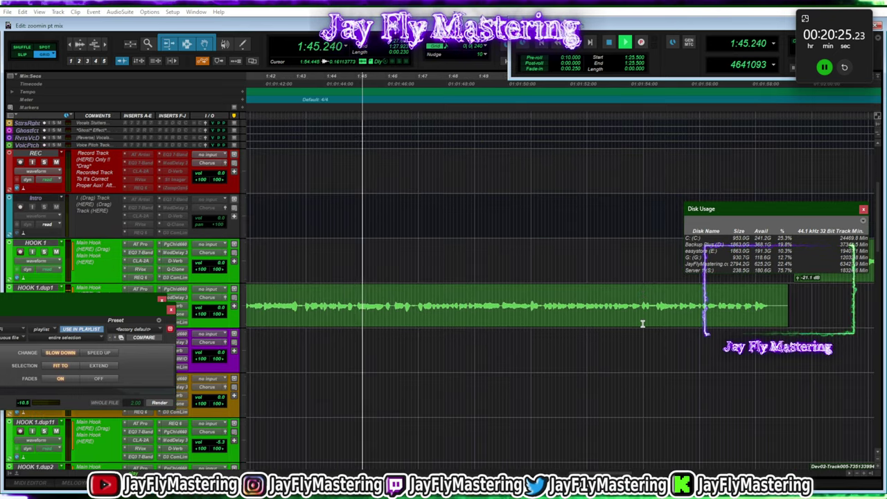
scroll(642, 323, down, 3)
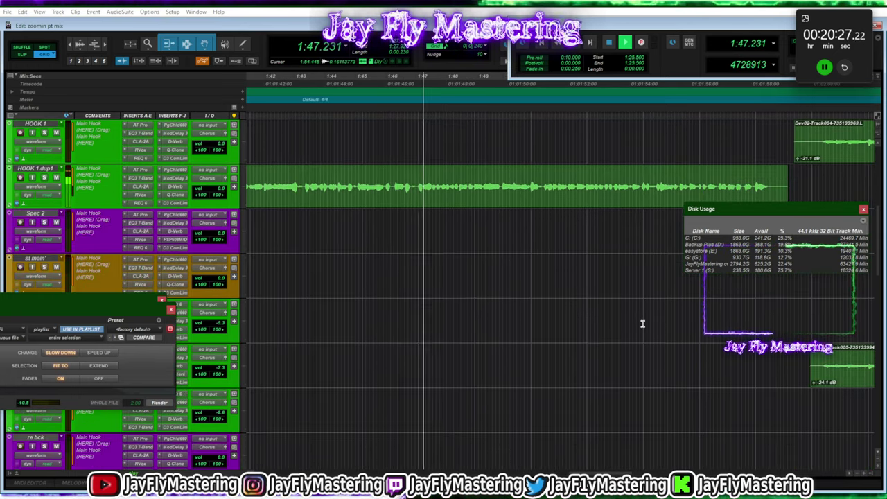
scroll(643, 324, down, 3)
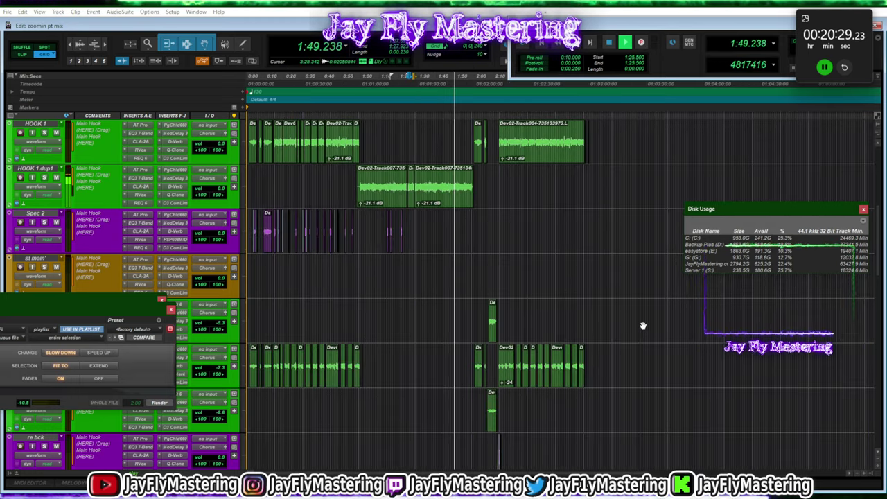
Set the grid to 1/32 note and copy a vocal piece of about 0.346 s from HOOK 1.dup1 to the same time on Spec 2
click(468, 83)
scroll(527, 151, up, 3)
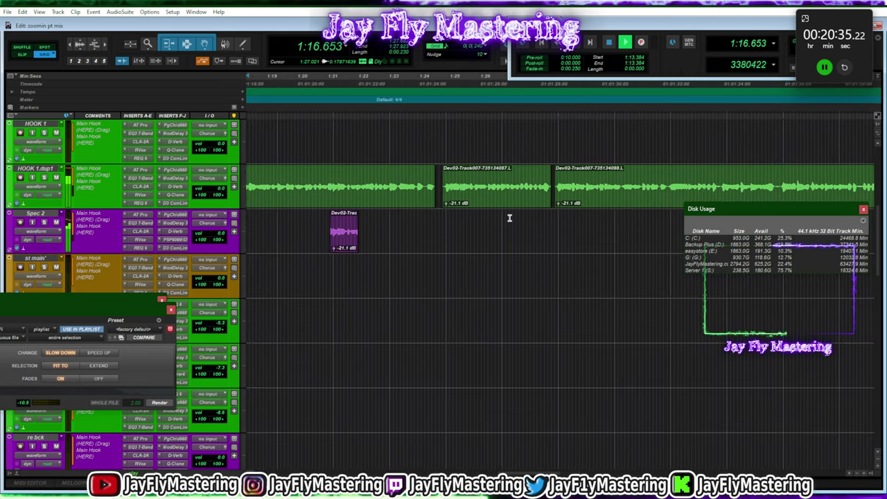
scroll(514, 213, up, 1)
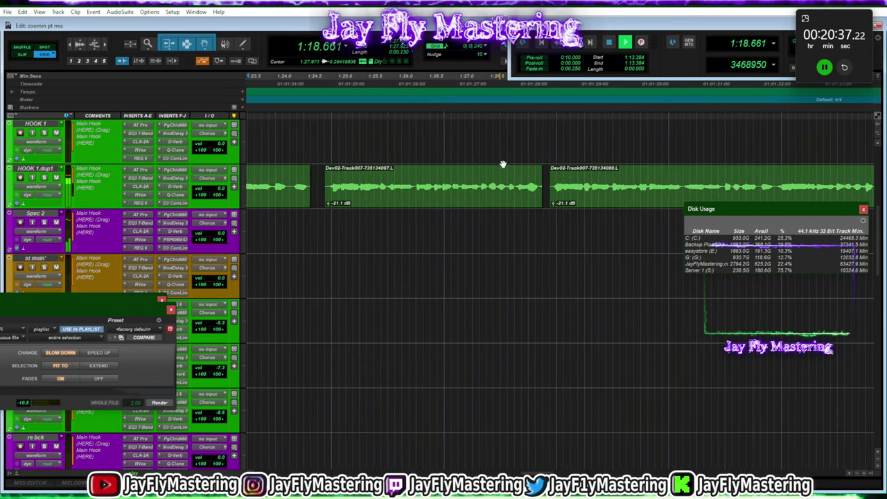
click(486, 47)
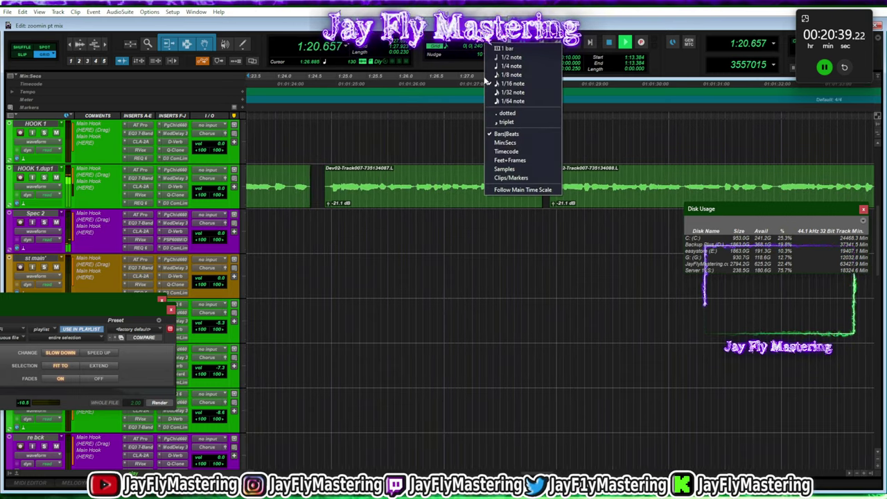
click(494, 92)
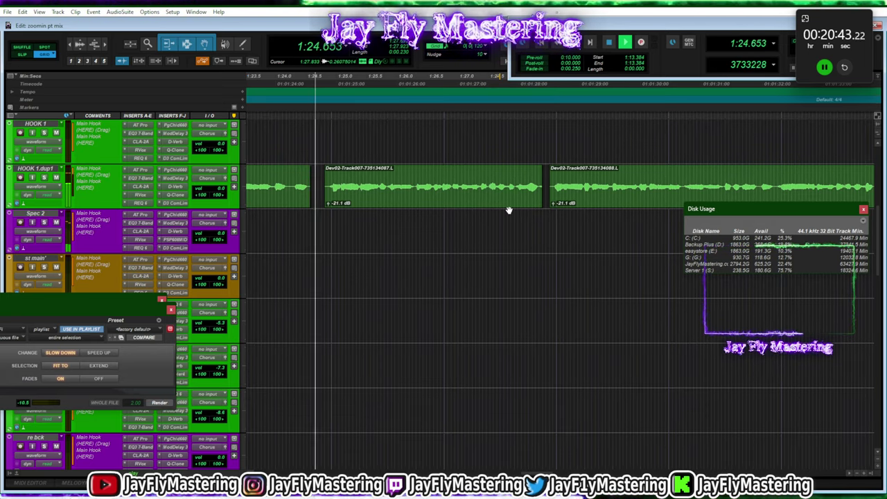
key(t)
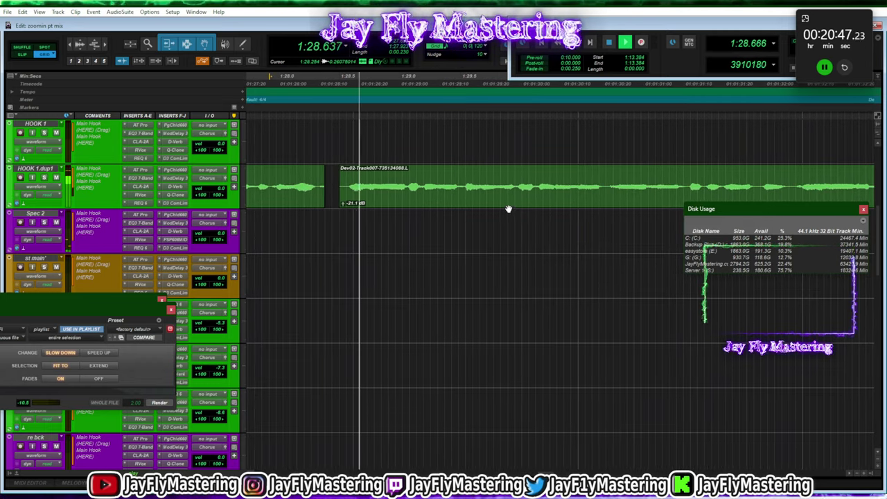
drag(465, 178, 423, 201)
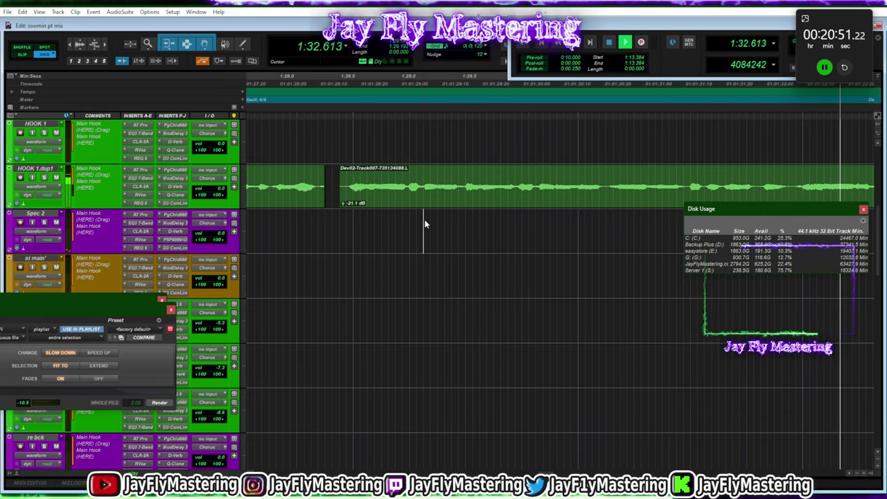
click(424, 219)
key(ctrl+v)
click(261, 87)
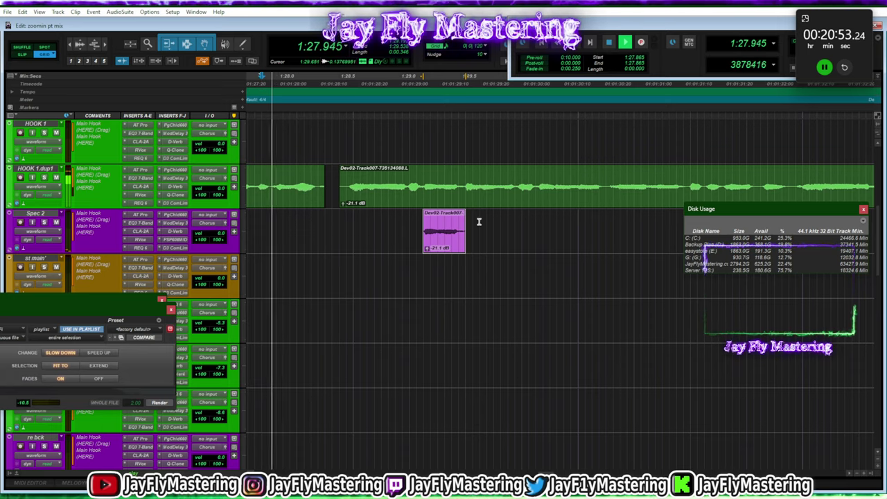
scroll(479, 222, right, 3)
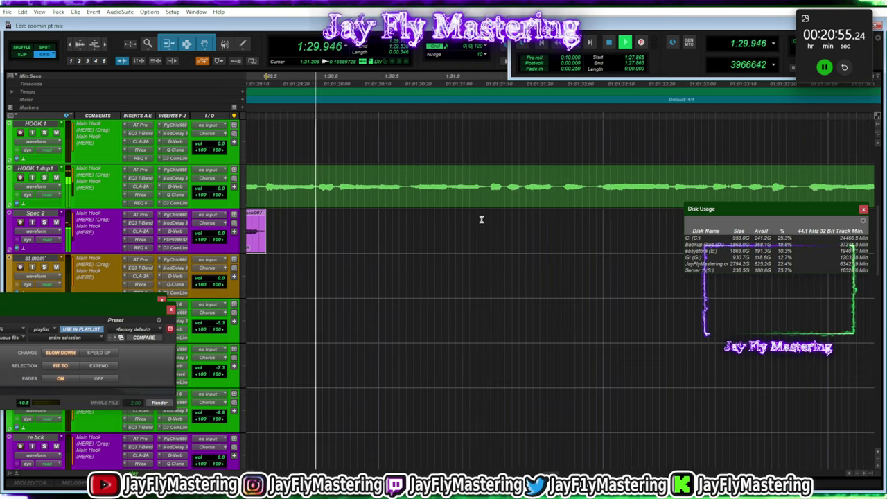
scroll(481, 221, left, 2)
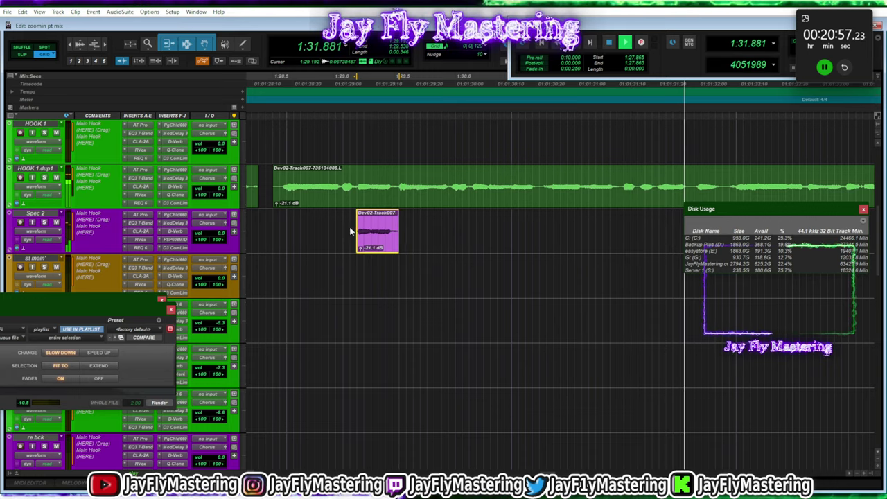
drag(356, 227, 261, 227)
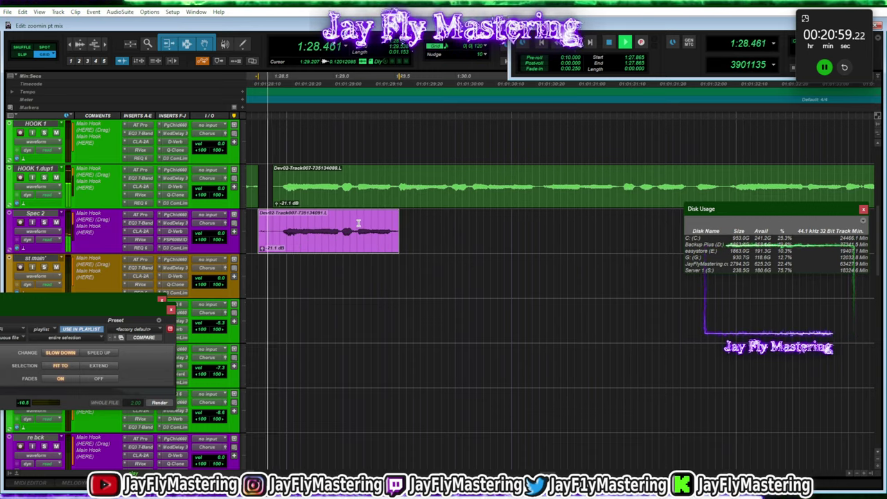
drag(258, 229, 252, 228)
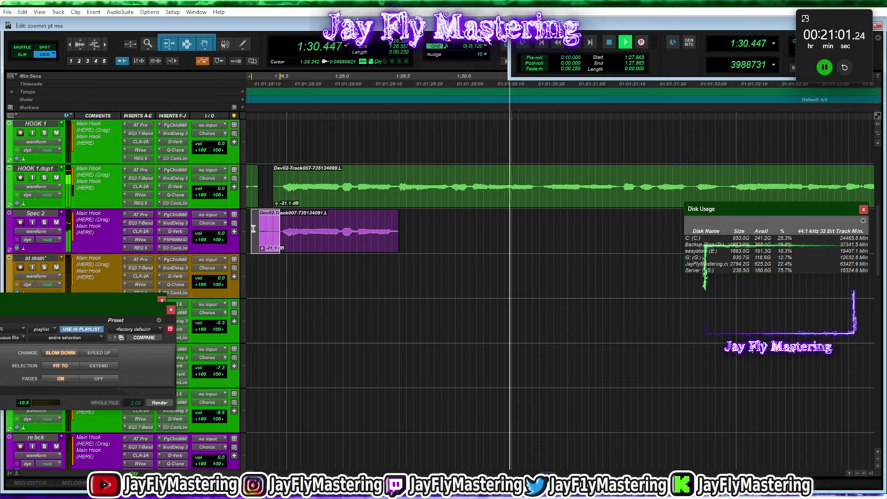
key(ctrl+z)
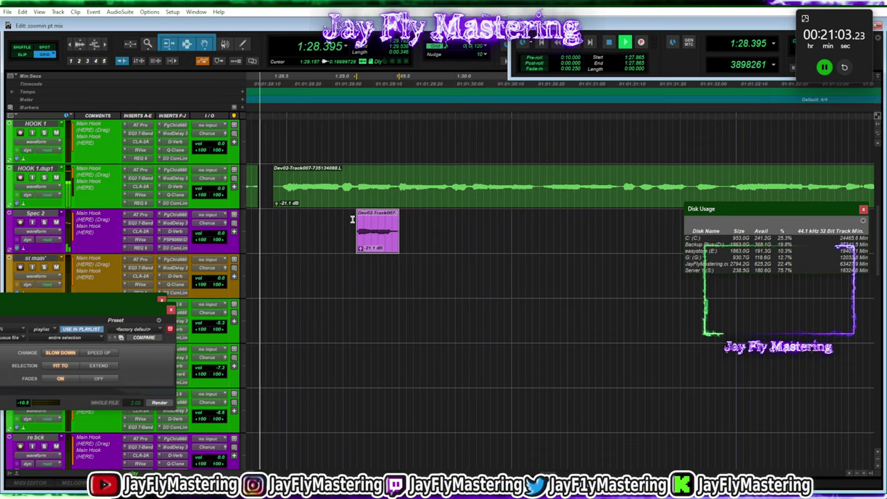
Add a short fade-in and fade-out to the edges of the vocal piece at about 1:29.1 on Spec 2
drag(357, 217, 363, 217)
click(392, 217)
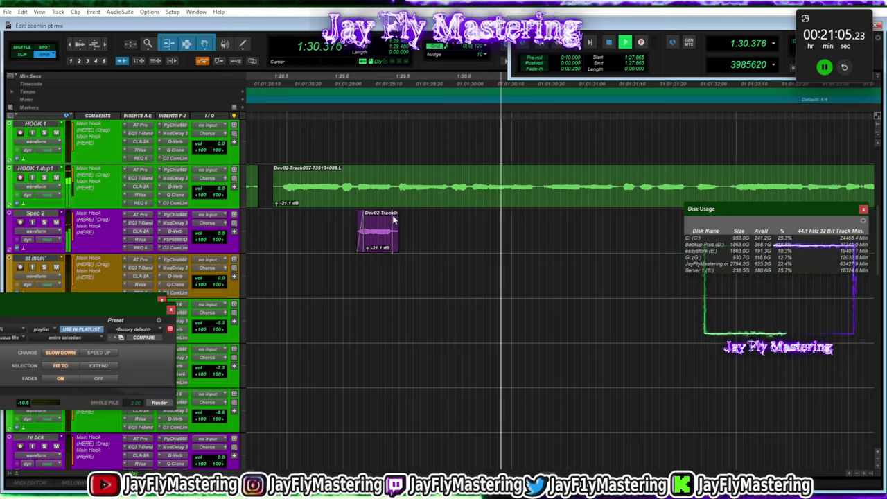
Copy a vocal piece of about 0.923 s at about 1:32.2 from HOOK 1.dup1 to Spec 2 with short edge fades
scroll(484, 219, right, 3)
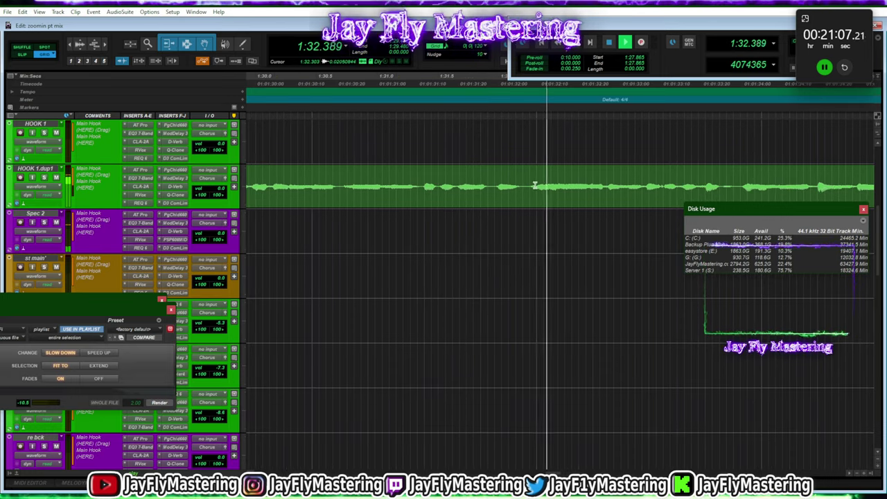
drag(528, 182, 635, 186)
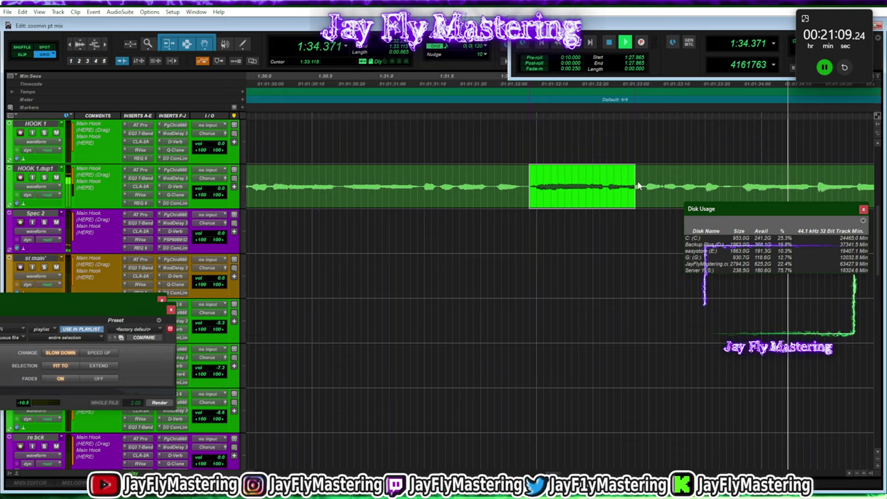
click(534, 228)
key(ctrl+v)
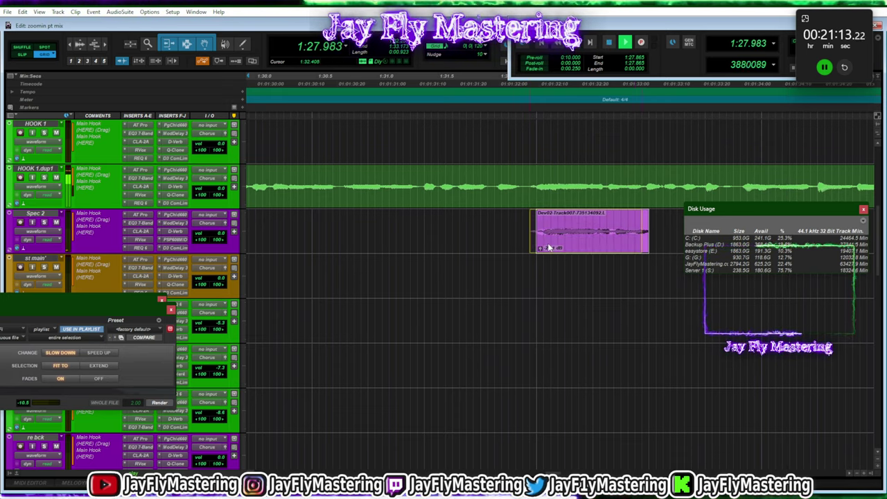
scroll(625, 268, right, 5)
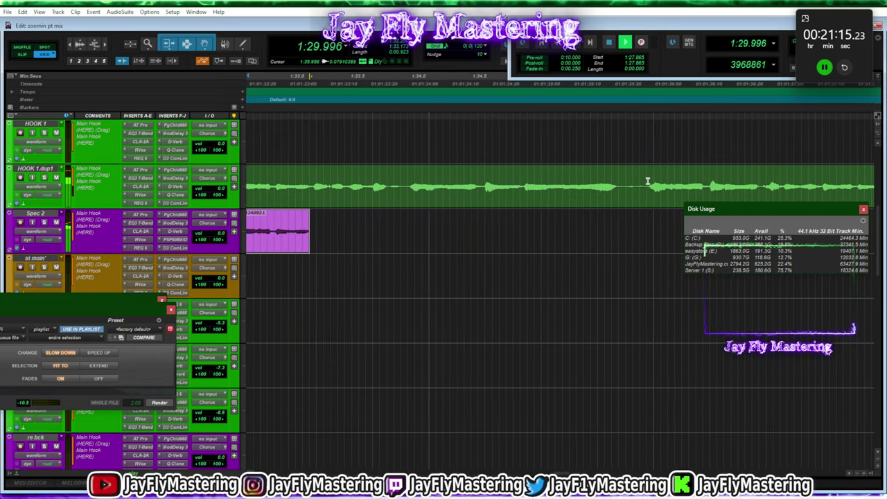
drag(648, 182, 709, 183)
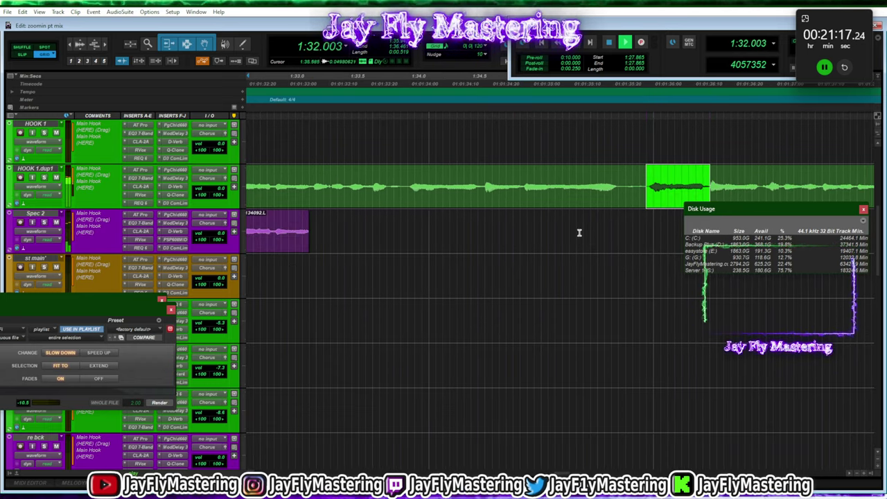
scroll(496, 250, right, 2)
click(514, 222)
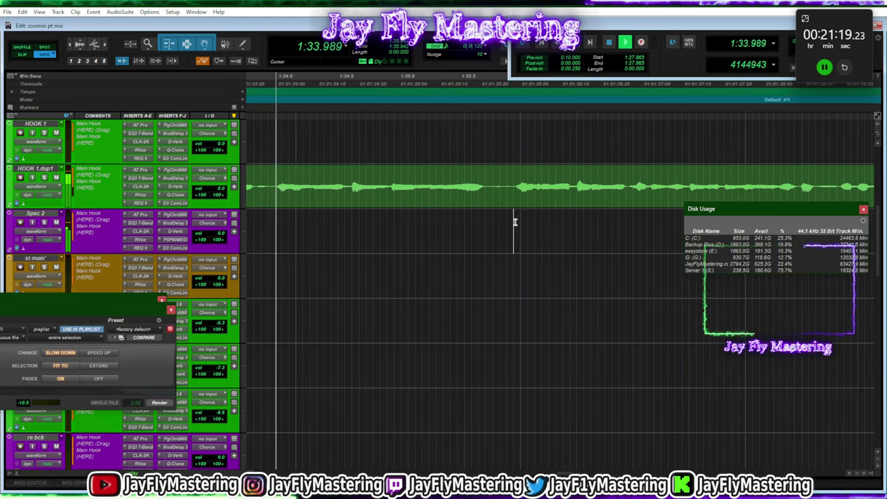
key(ctrl+v)
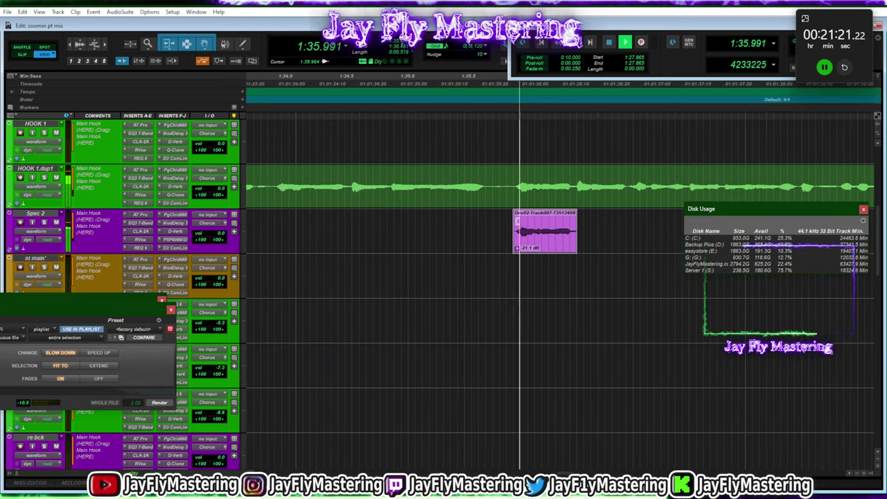
scroll(619, 204, right, 3)
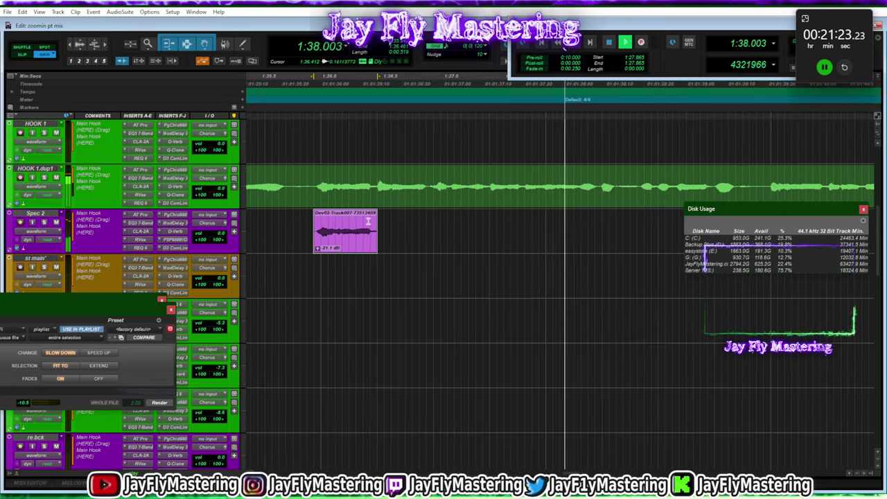
key(ctrl+z)
Copy the vocal phrase at about 1:34.8 from HOOK 1.dup1 to Spec 2 with a 0.115 s fade-in and 0.173 s fade-out
scroll(358, 216, left, 2)
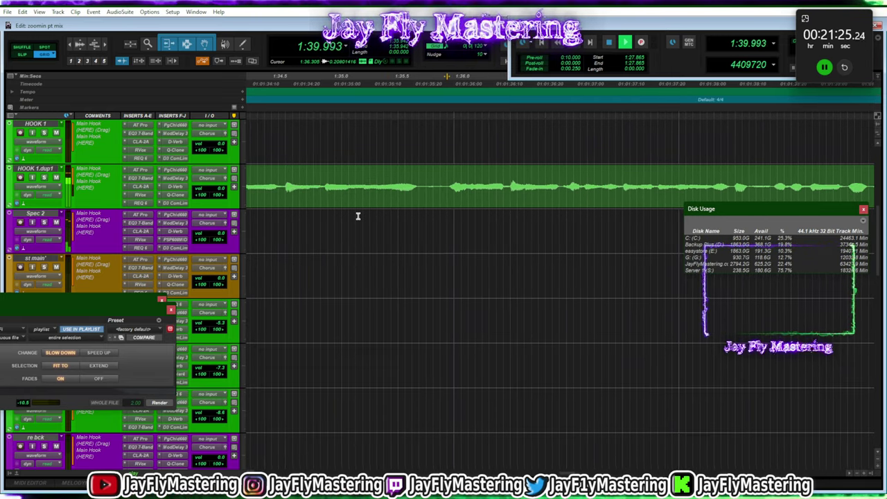
drag(320, 183, 420, 186)
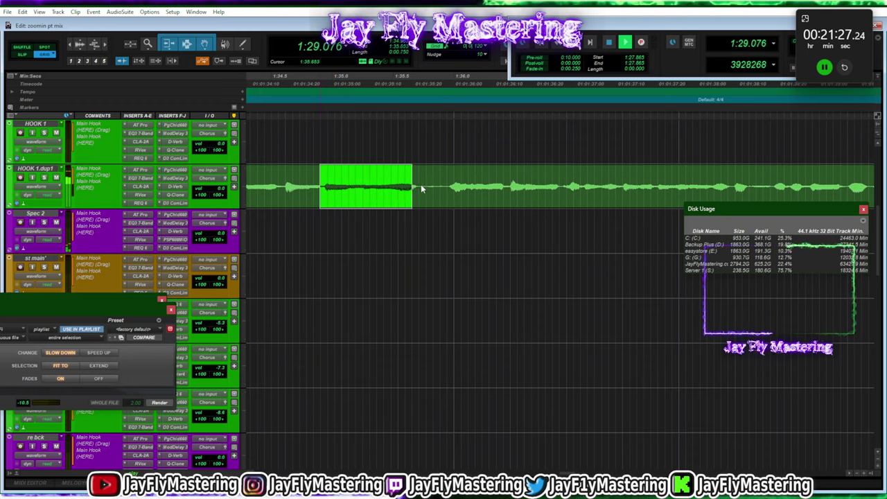
click(322, 229)
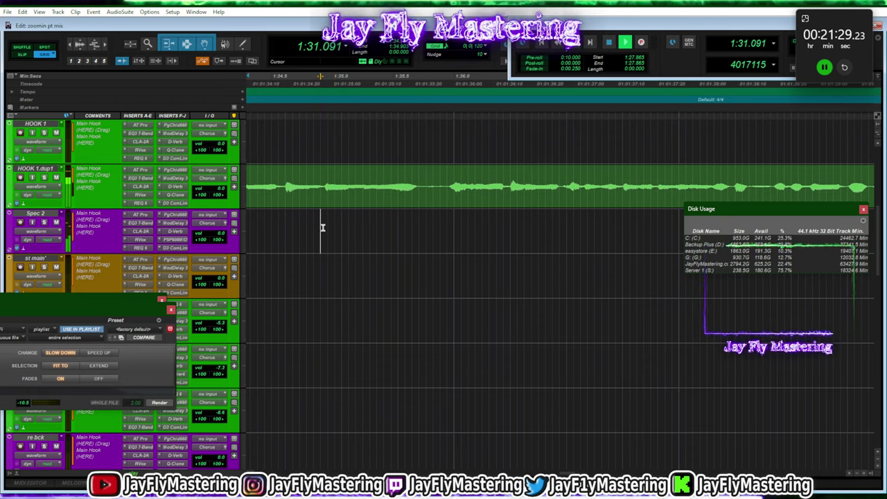
key(ctrl+v)
drag(322, 215, 333, 217)
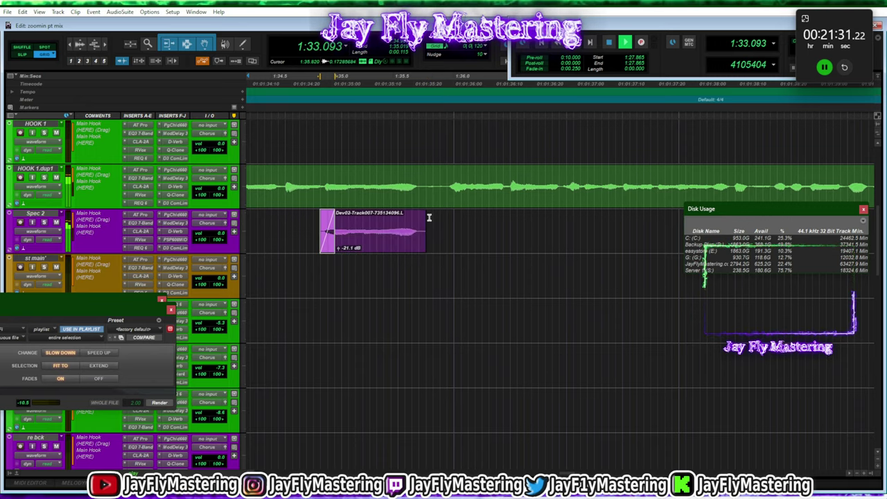
drag(425, 218, 406, 219)
key(space)
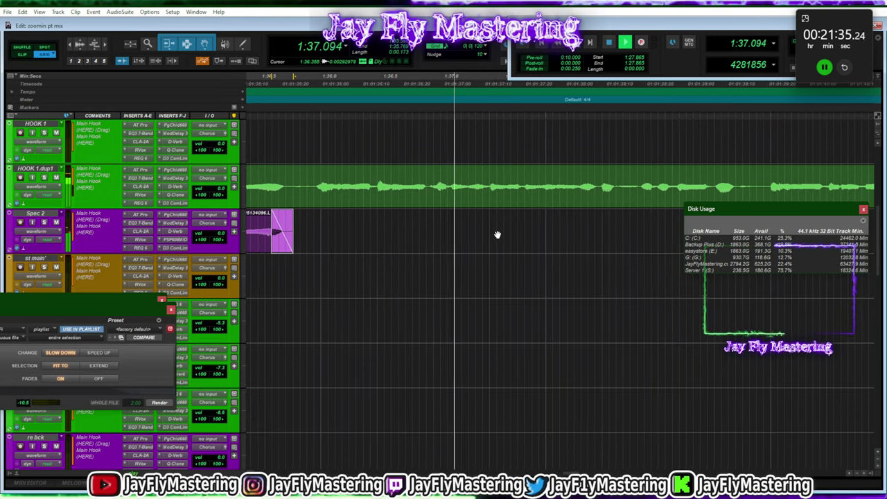
Delete short sections of HOOK 1.dup1 at about 1:39.3 and 1:43.0, and fade the edges around the second gap
drag(497, 187, 471, 186)
key(Delete)
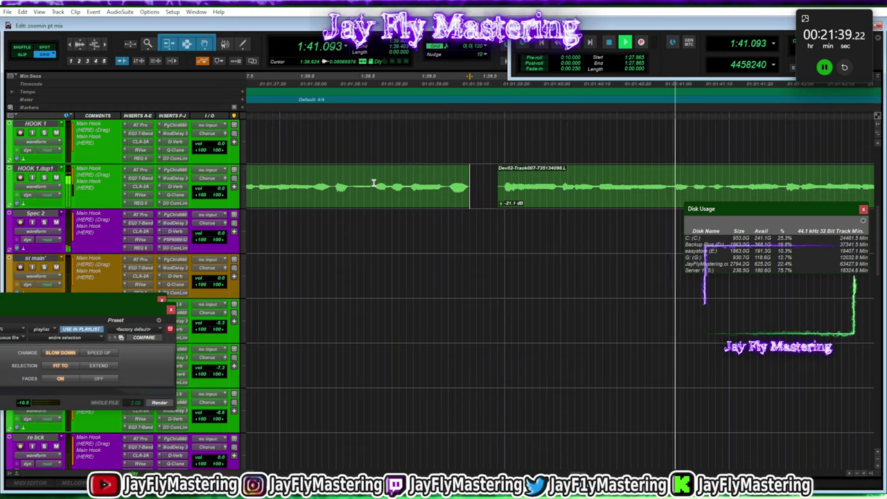
key(Delete)
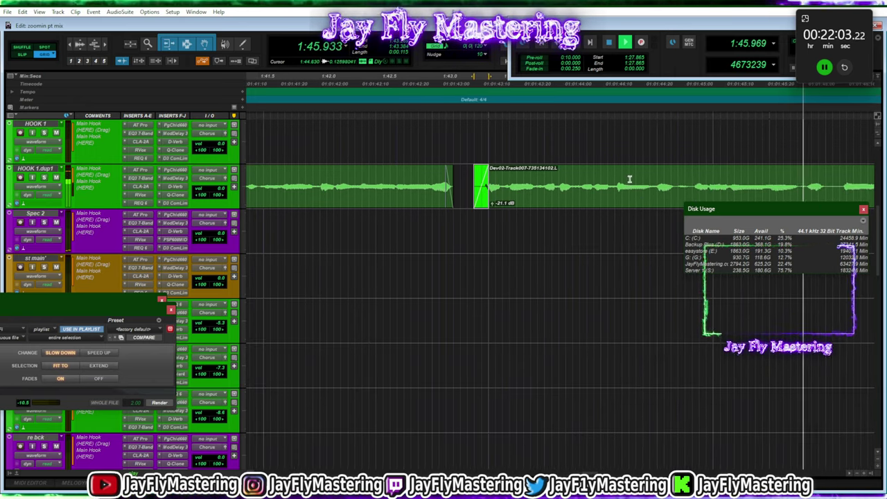
Copy a vocal piece of about 0.461 s at about 1:43.2 from HOOK 1.dup1 to the same time on Spec 2
drag(530, 183, 492, 187)
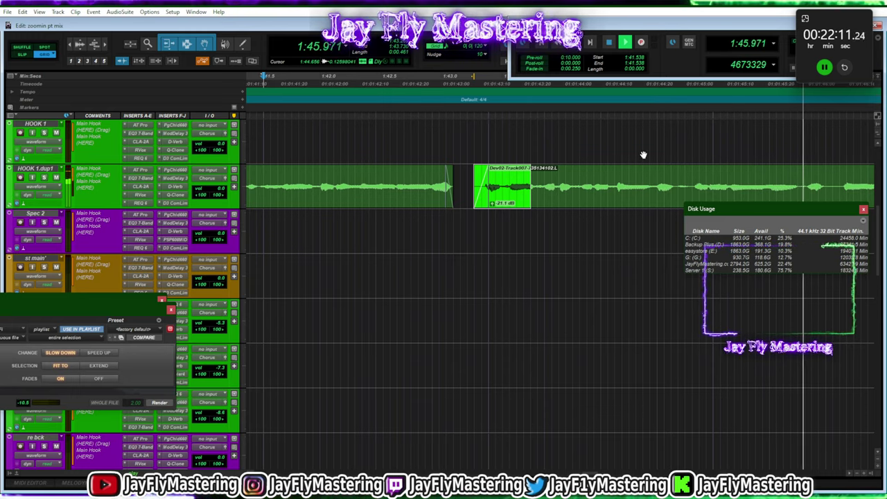
click(471, 264)
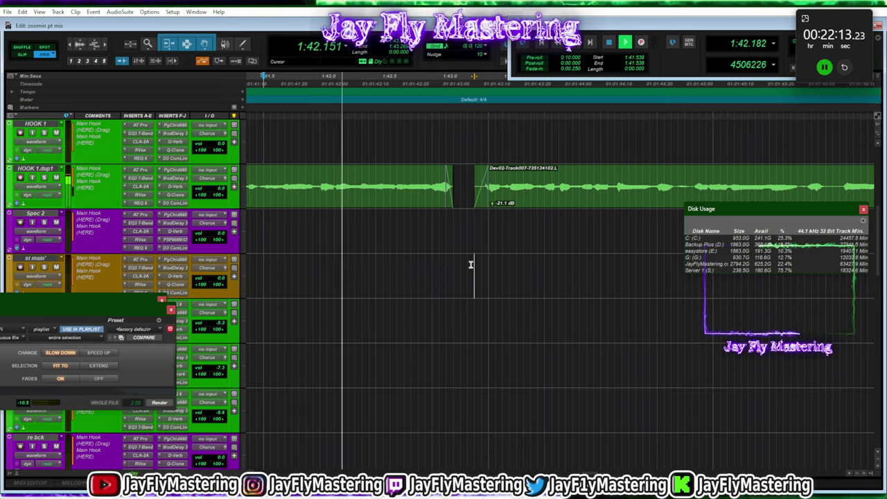
key(ctrl+v)
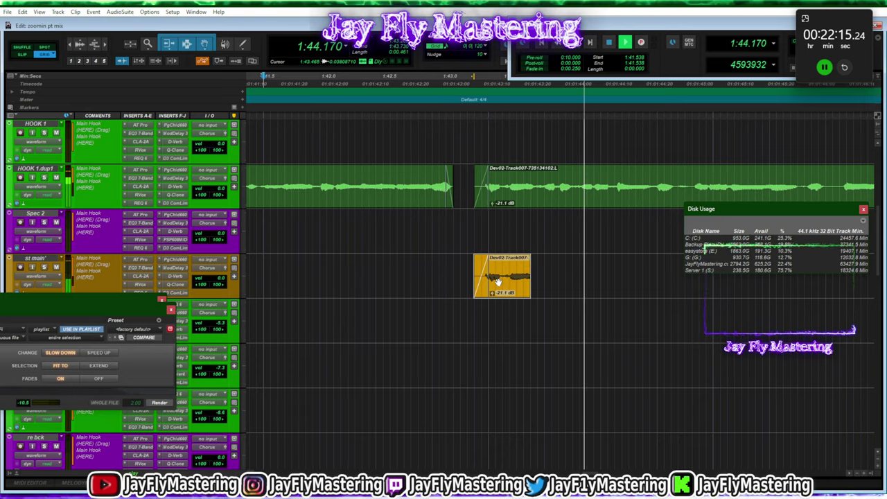
drag(500, 276, 499, 231)
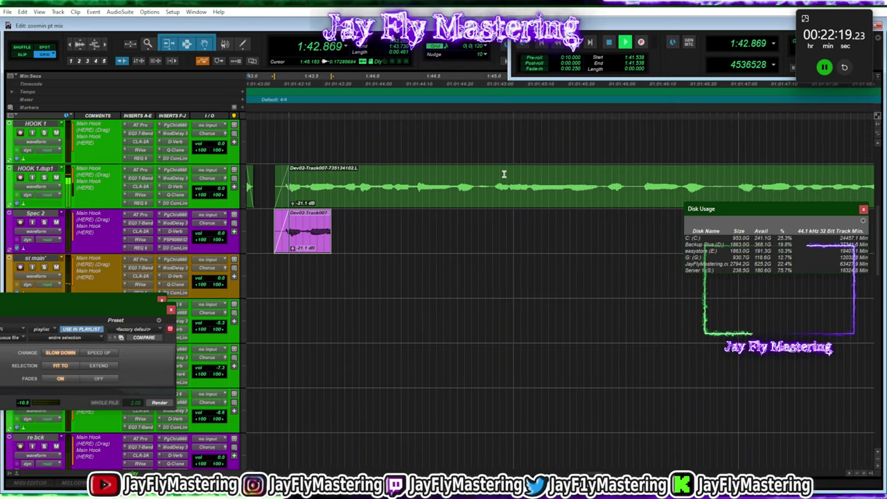
Delete the short sections between vocal phrases on HOOK 1.dup1 at about 1:44.9 and 1:46.8
drag(493, 176, 478, 176)
key(Delete)
drag(731, 179, 710, 180)
key(Delete)
Copy a vocal piece of about 0.346 s at about 1:47.0 from HOOK 1.dup1 to Spec 2 and lengthen it to about 0.403 s
scroll(720, 187, right, 3)
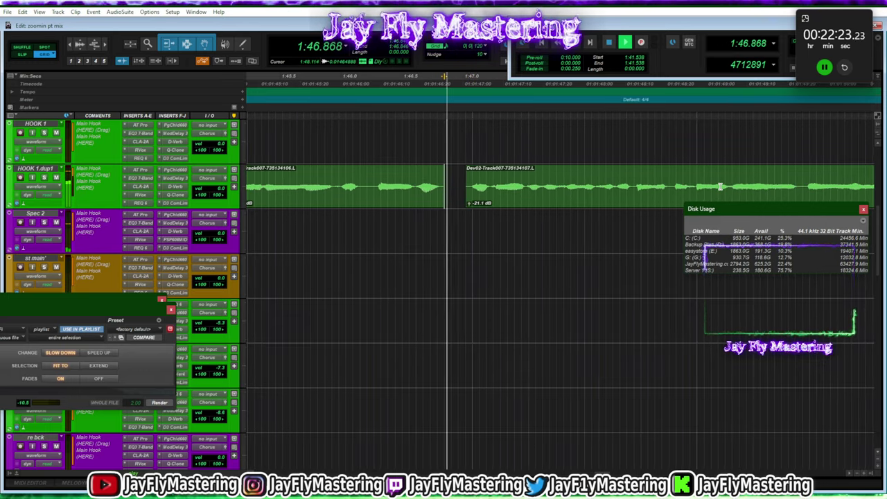
click(515, 184)
drag(494, 183, 470, 189)
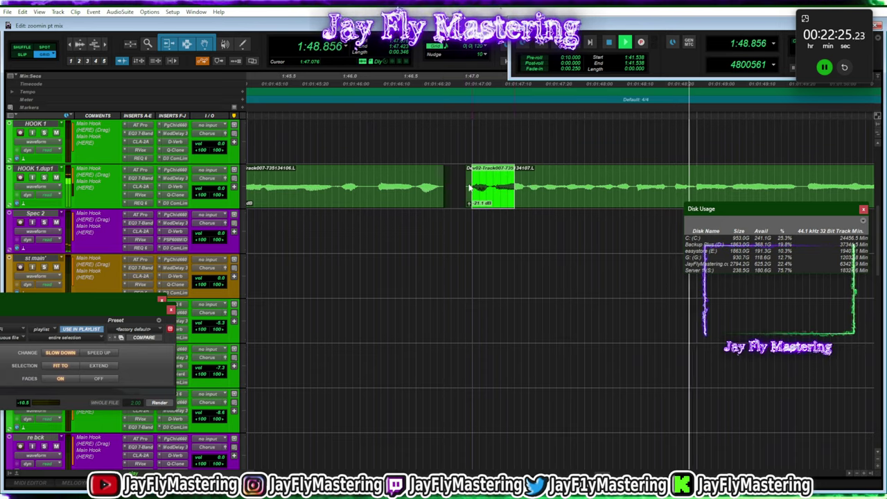
click(472, 224)
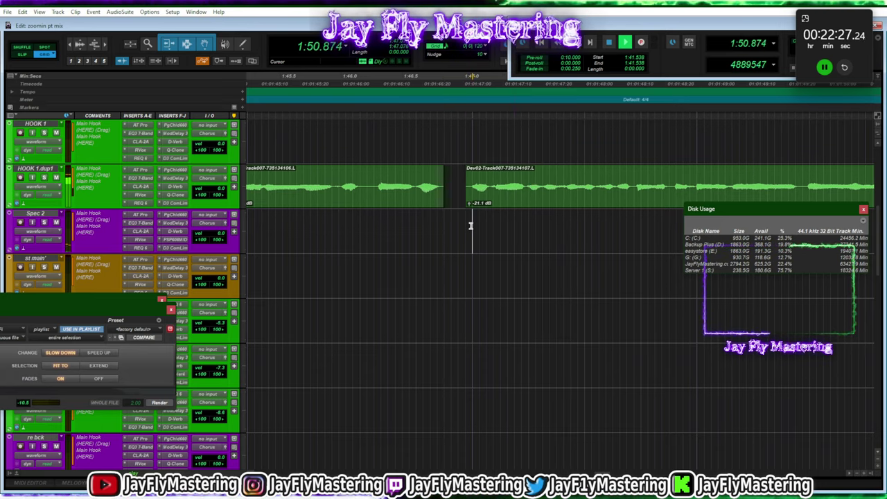
key(ctrl+v)
drag(485, 242, 480, 242)
Try a stutter on HOOK 1.dup1 at about 1:51.0 by cutting a short gap and filling it with slices of about 0.057 s
scroll(543, 246, right, 3)
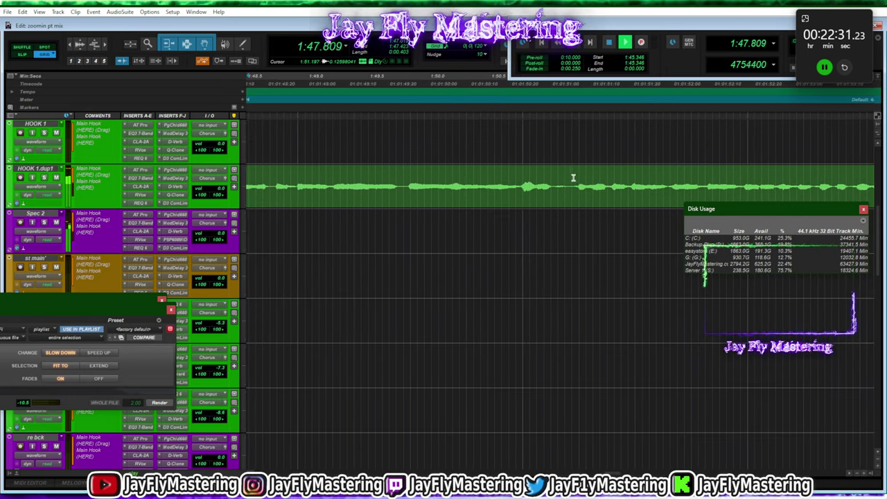
key(Delete)
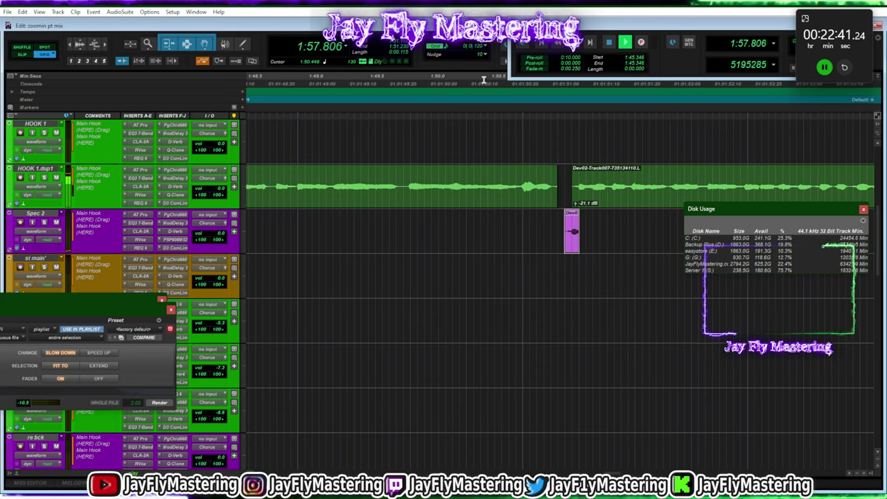
click(571, 230)
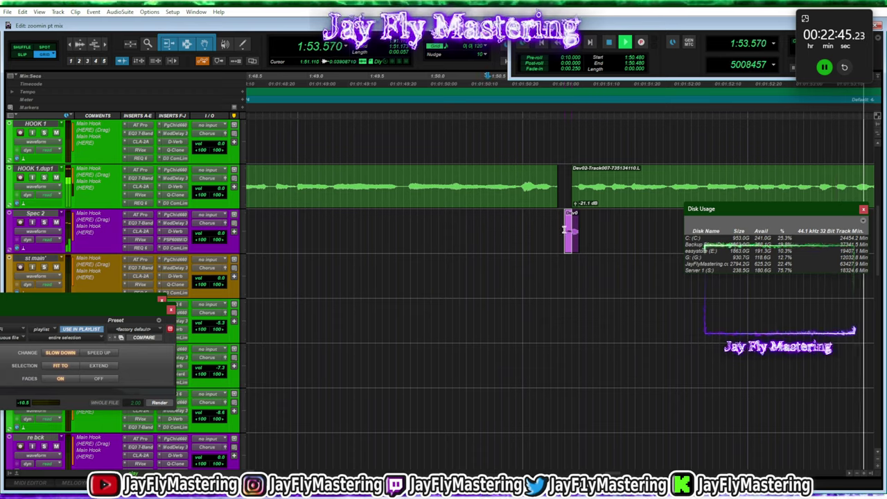
scroll(573, 216, down, 1)
scroll(561, 155, up, 1)
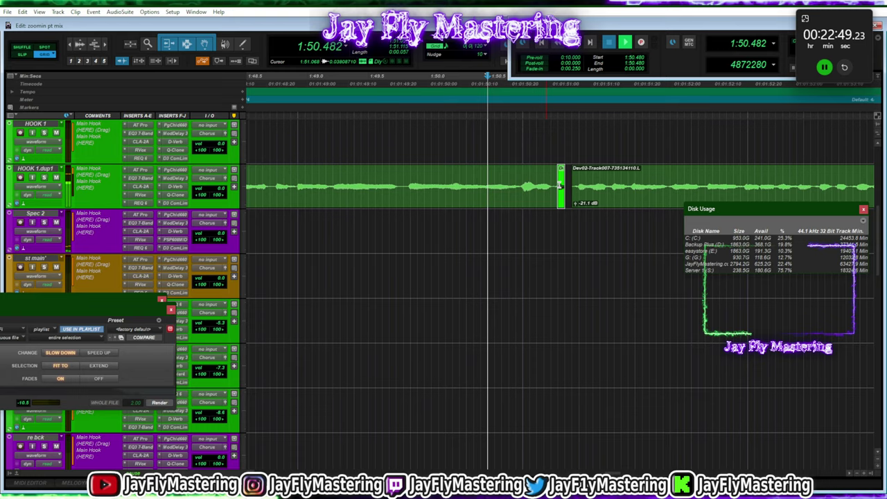
scroll(460, 135, up, 1)
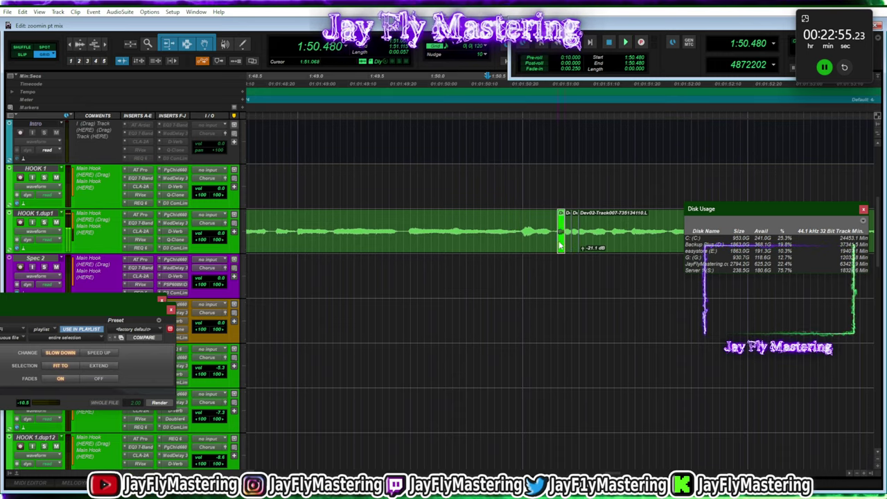
Delete a section of about 0.173 s from HOOK 1.dup1 starting at about 1:50.9
key(space)
mouse_move(560, 246)
mouse_down()
mouse_move(549, 231)
mouse_move(560, 231)
mouse_move(552, 233)
mouse_up()
key(space)
key(space)
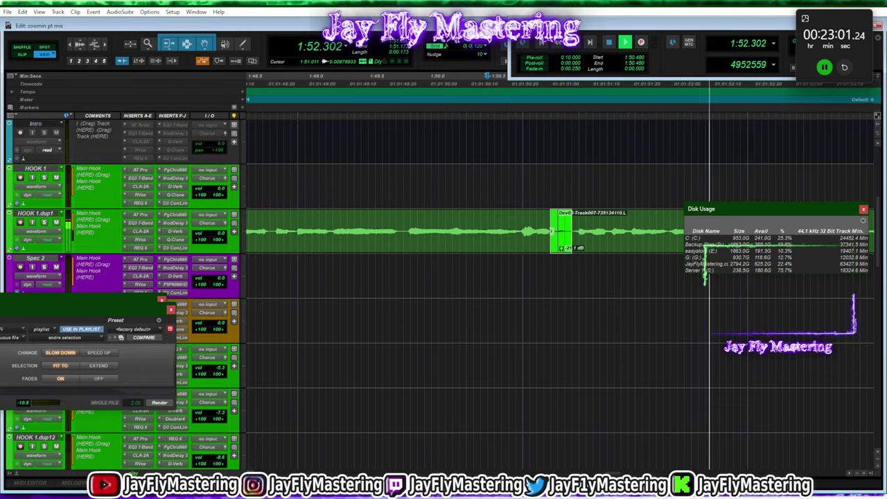
key(Delete)
Delete a section of about 0.173 s from HOOK 1.dup1 starting at about 1:54.7
scroll(554, 214, up, 1)
key(space)
drag(550, 266, 580, 259)
key(space)
scroll(584, 259, right, 5)
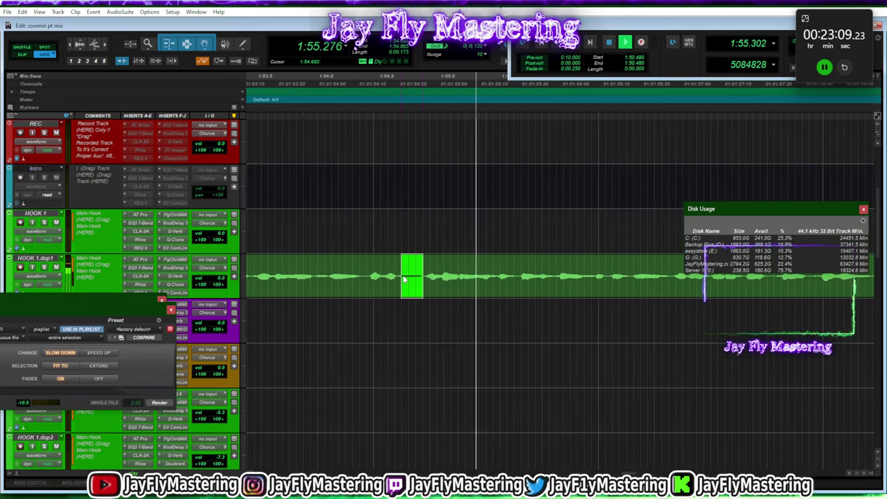
drag(423, 276, 400, 276)
key(Delete)
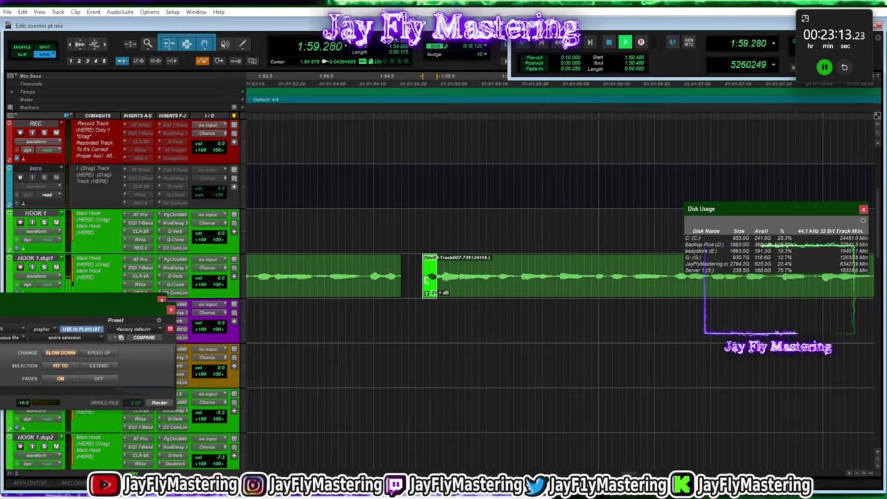
Copy the first 0.115 s of the phrase at about 1:54.8 and place the slice directly before that phrase on HOOK 1.dup1
scroll(411, 242, up, 1)
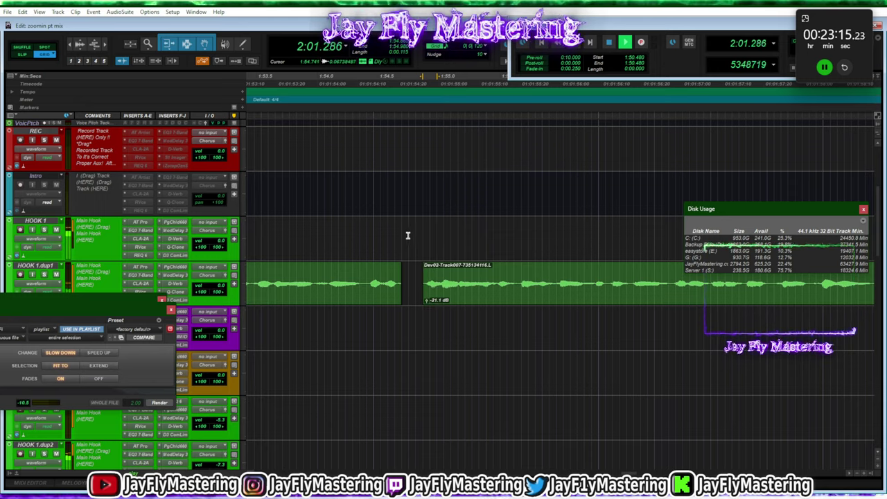
click(358, 89)
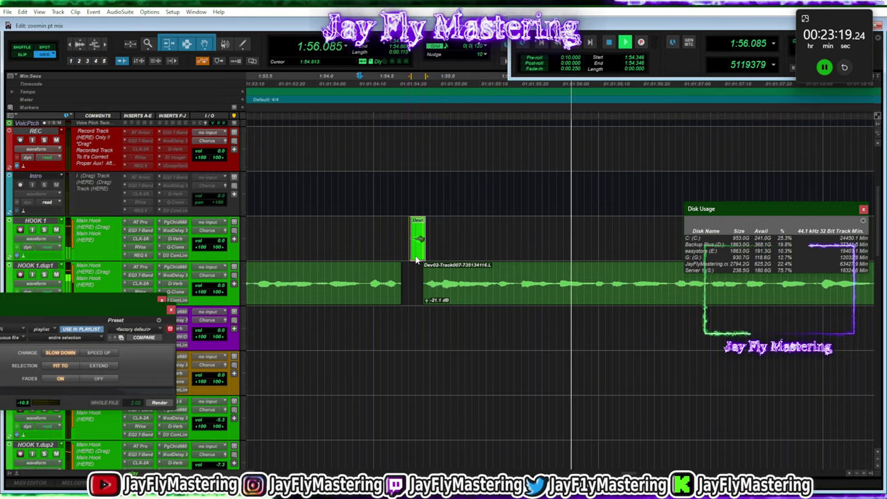
key(space)
drag(416, 260, 414, 241)
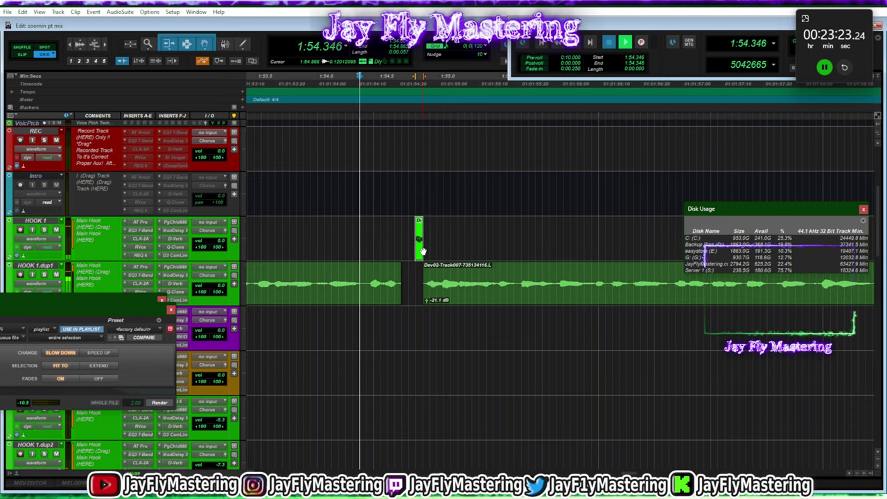
drag(422, 250, 418, 253)
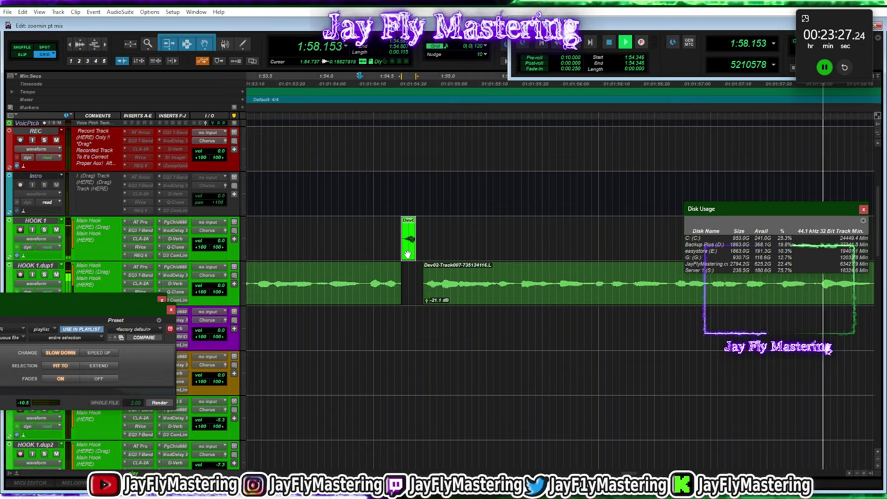
drag(408, 254, 416, 253)
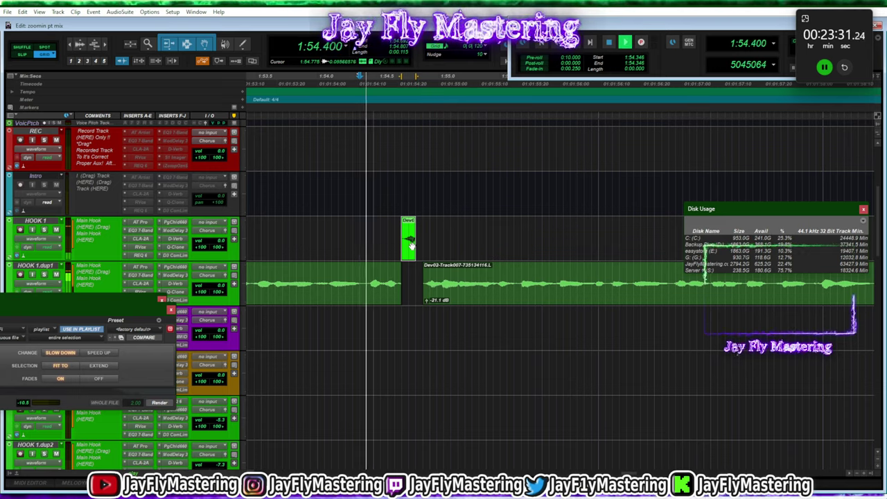
drag(410, 244, 427, 251)
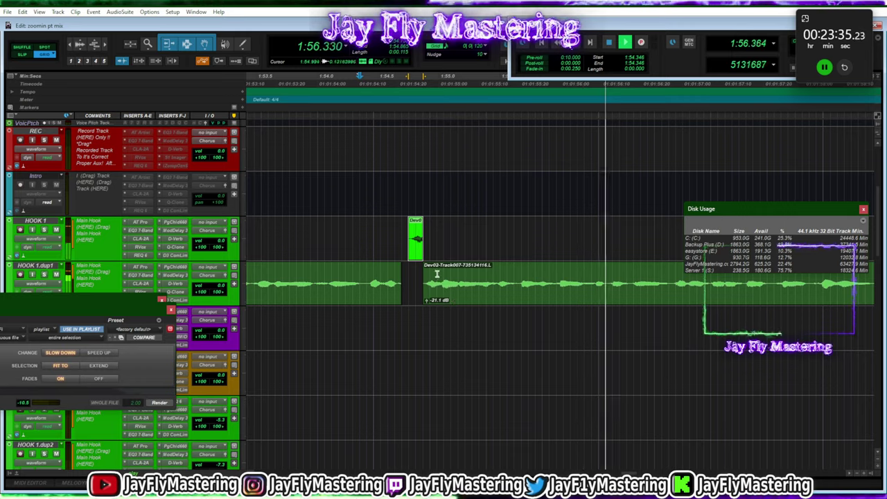
drag(416, 260, 416, 273)
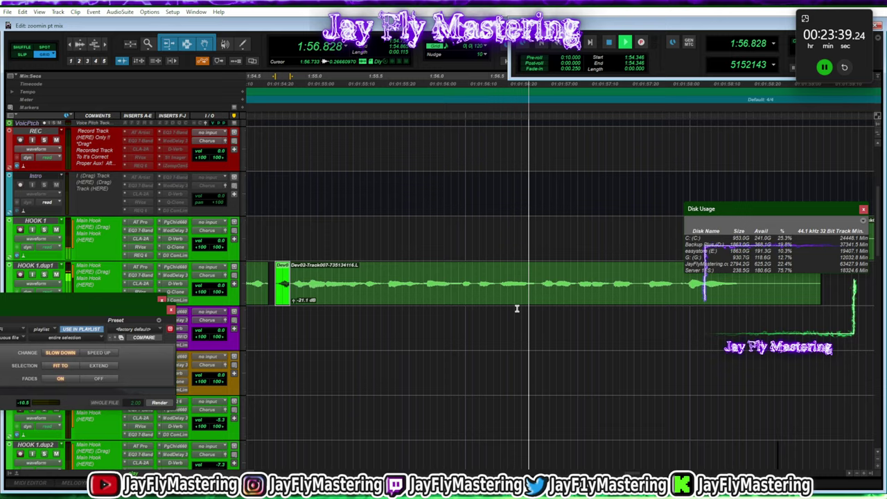
Trim the end of HOOK 1.dup1 to about 1:58.6 and copy its last 0.519 s to Spec 2 with fades at both ends
drag(617, 277, 729, 283)
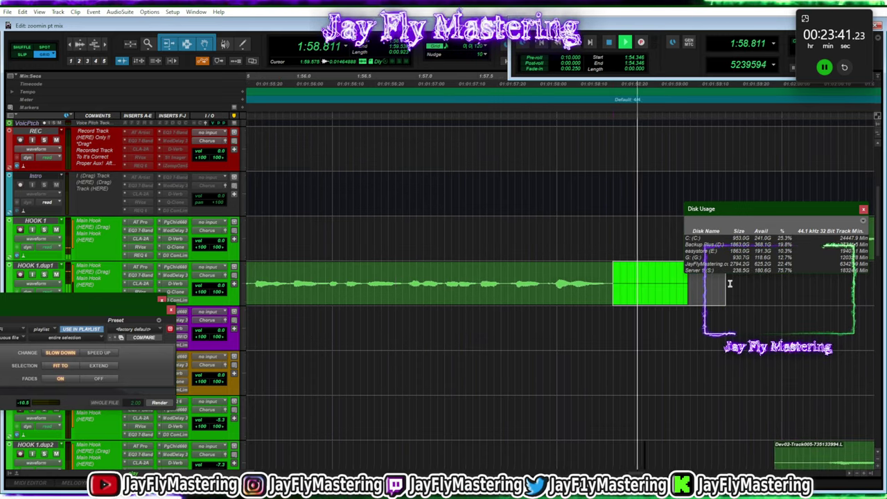
key(Delete)
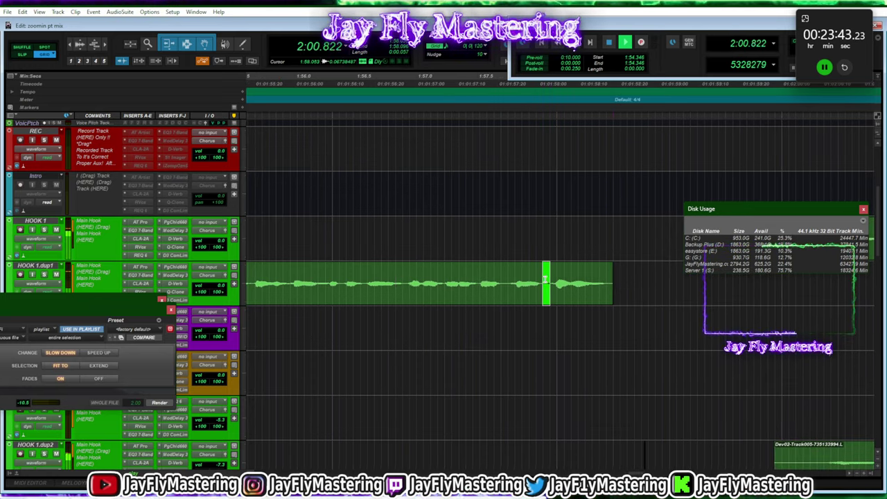
click(586, 318)
key(space)
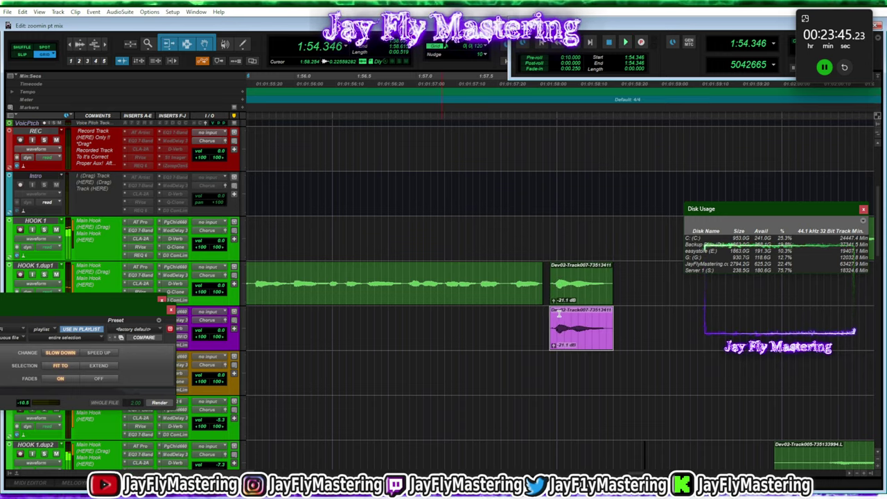
drag(554, 313, 598, 316)
Delete about 0.057 s from HOOK 1.dup1 at about 1:57.7 and fade in the piece after the gap over 0.057 s
drag(509, 278, 502, 281)
key(b)
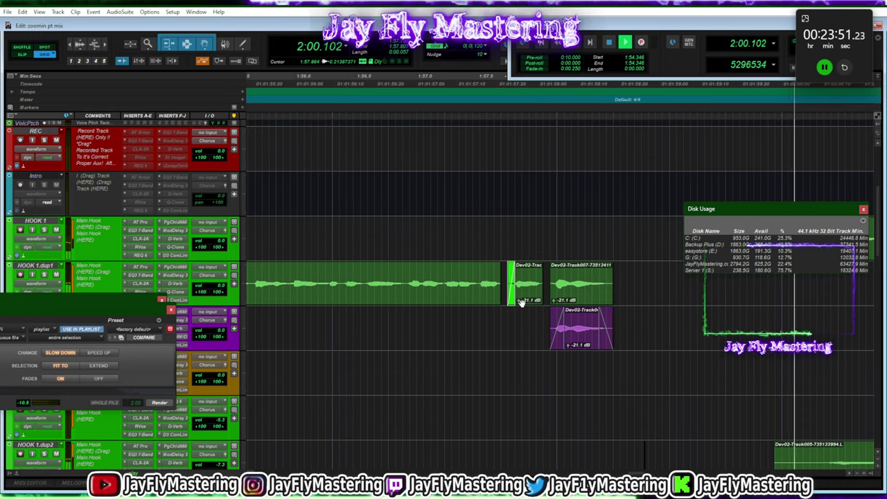
drag(525, 302, 536, 314)
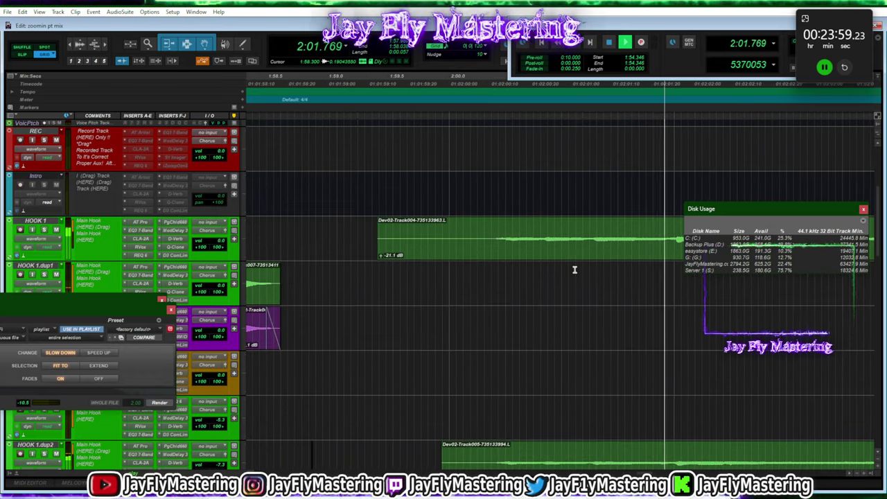
Trim the silent starts of the HOOK 1 clip to about 2:00.3 and of the HOOK 1.dup2 clip to about 2:05.4
drag(487, 236, 363, 248)
key(Delete)
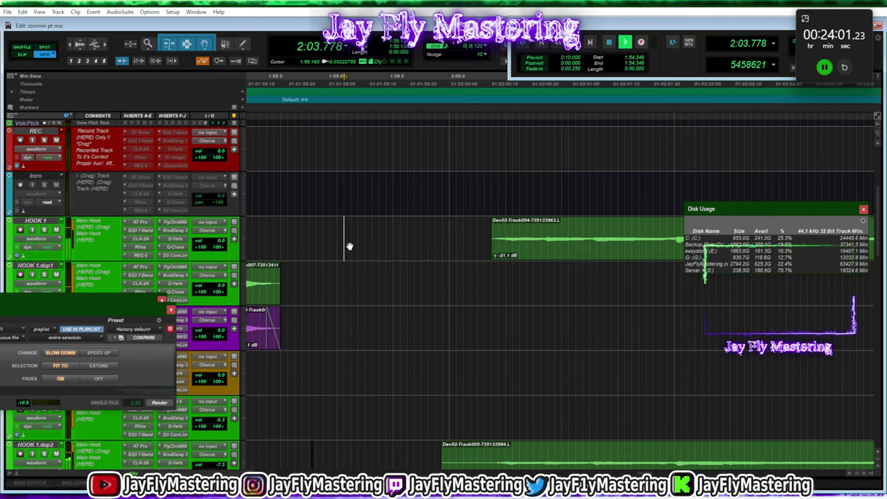
scroll(565, 241, down, 3)
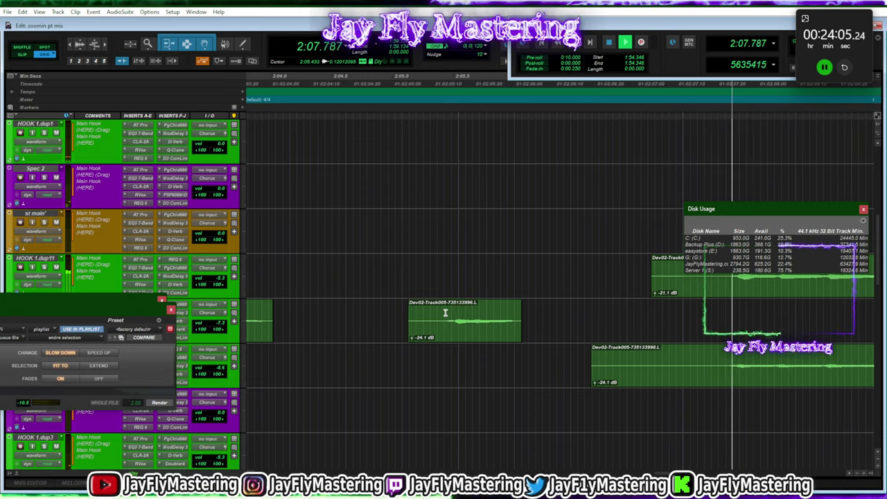
drag(446, 312, 393, 315)
key(Delete)
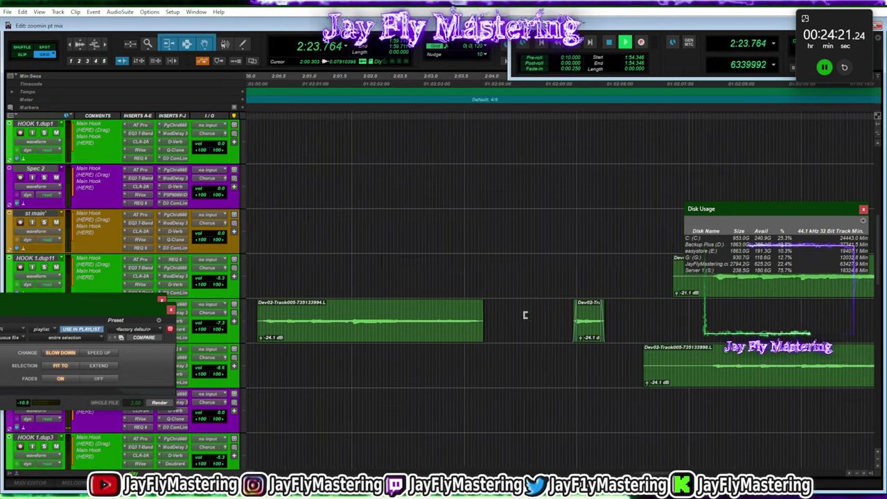
Trim the HOOK 1.dup11 and HOOK 1.dup12 clip starts to about 2:07.7, and delete the silences on HOOK 1.dup2 from about 2:13.5 and 2:15.4
drag(561, 257, 642, 367)
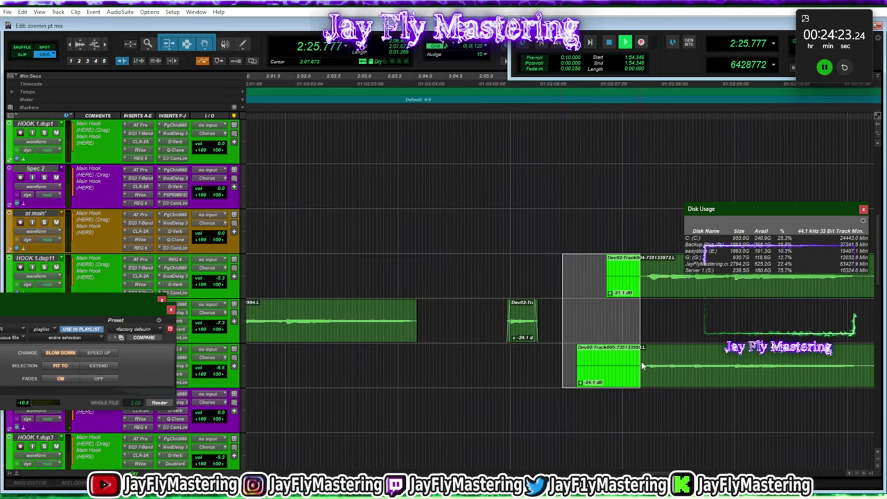
key(Delete)
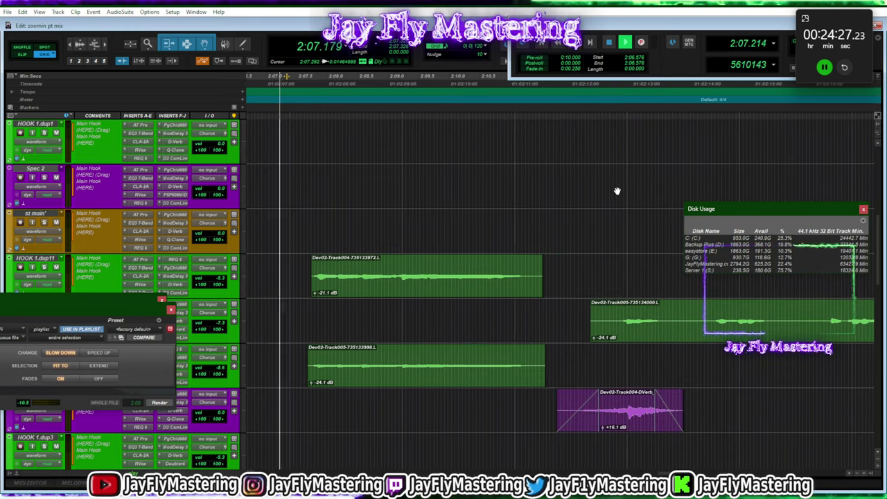
drag(702, 307, 662, 304)
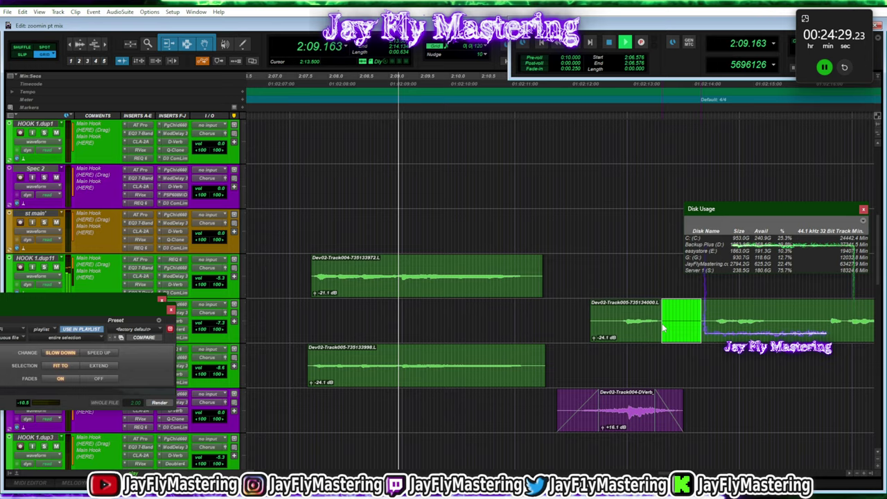
key(Delete)
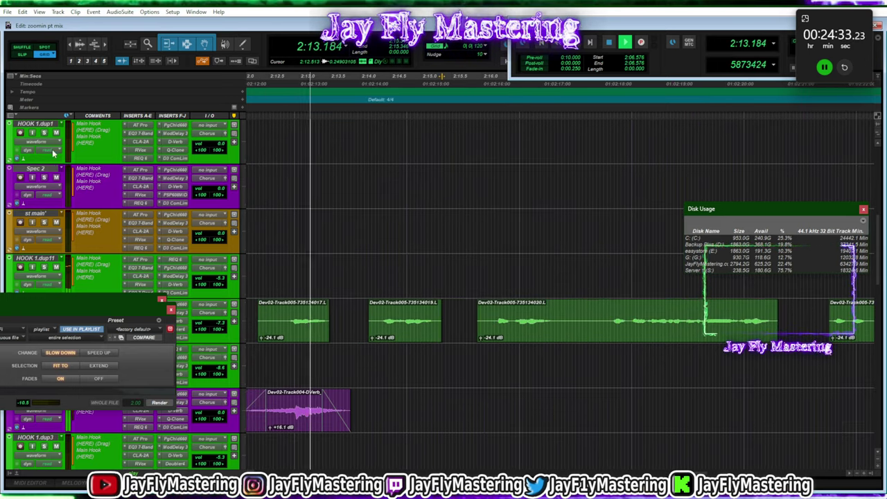
Move the HOOK 1.dup1 and Spec 2 tracks below HOOK 1.dup11, with Spec 2 above HOOK 1.dup1
drag(34, 124, 63, 310)
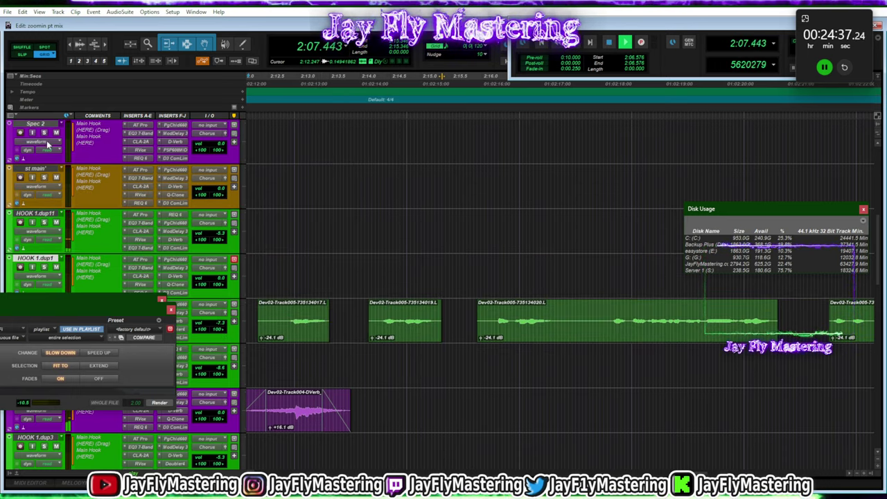
drag(50, 132, 73, 269)
Copy the HOOK 1.dup2 phrase at about 2:14.1 to Spec 2, plus the preceding phrase with its start trimmed to about 2:12.8
drag(404, 324, 391, 236)
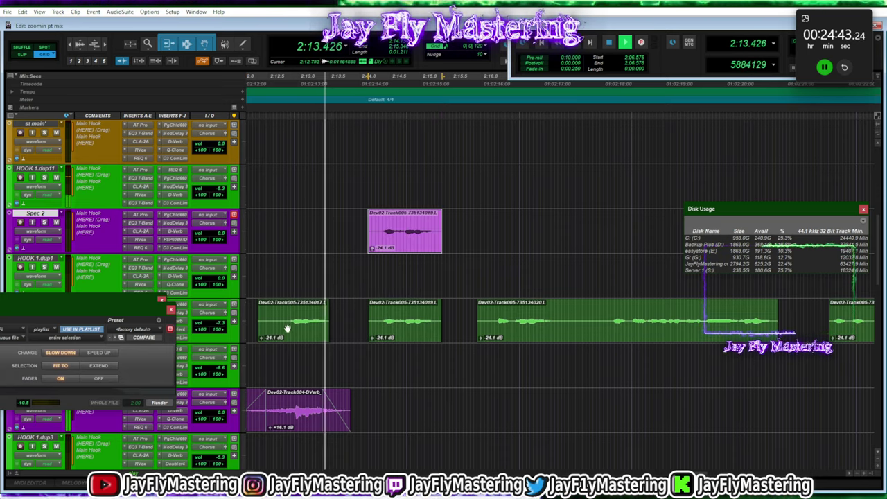
drag(293, 323, 252, 337)
key(Delete)
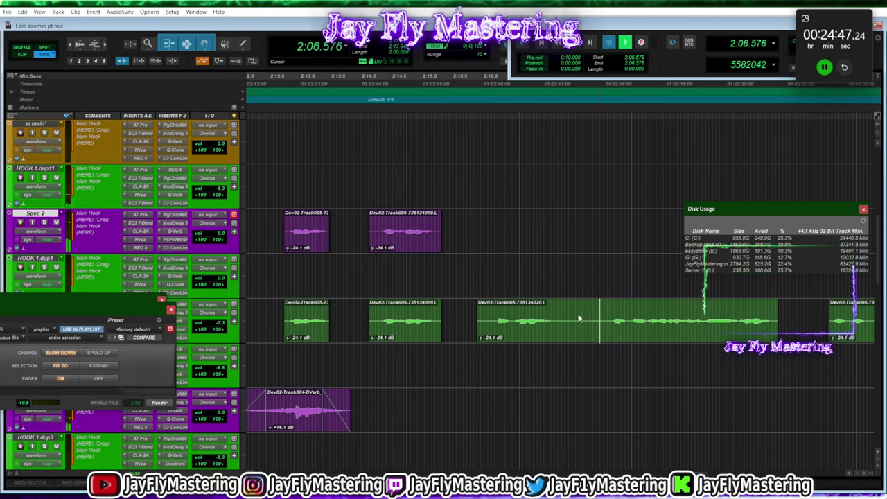
Delete the silence from about 2:17.3 on HOOK 1.dup2 and copy the preceding phrase's ending, from about 2:16.5, to Spec 2
drag(600, 320, 559, 327)
key(Delete)
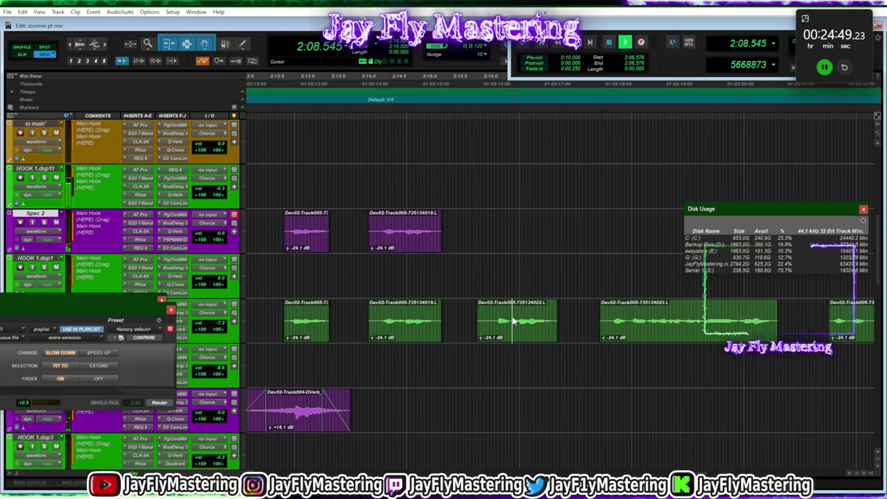
drag(544, 327, 454, 233)
key(Delete)
Trim the starts of the two HOOK 1.dup2 phrases to about 2:16.2 and 2:18.1
drag(492, 317, 457, 321)
key(Delete)
drag(578, 317, 612, 314)
key(Delete)
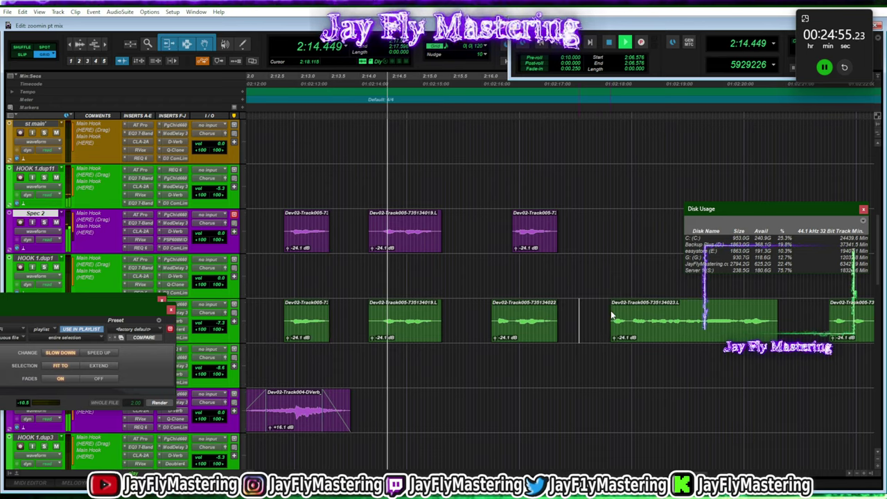
Move the Spec 2 track below HOOK 1.dup1 and copy the HOOK 1.dup2 phrase ending from about 2:19.7 onto it
scroll(607, 301, right, 2)
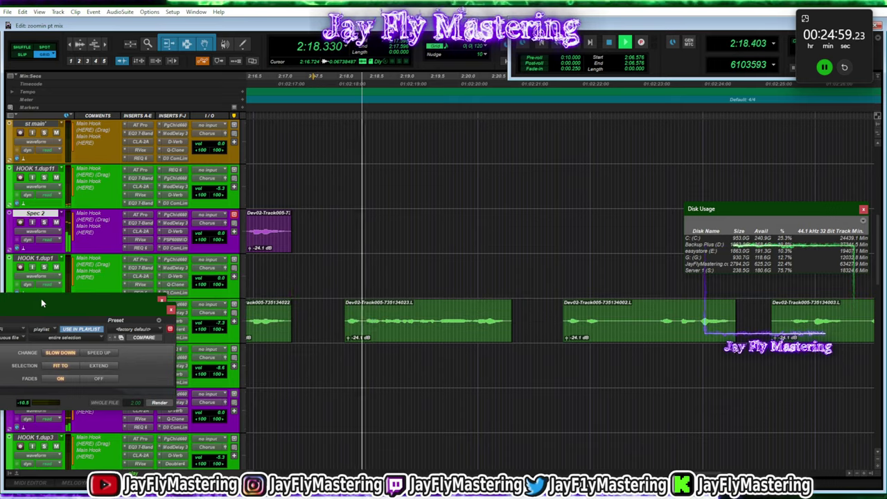
drag(35, 214, 41, 300)
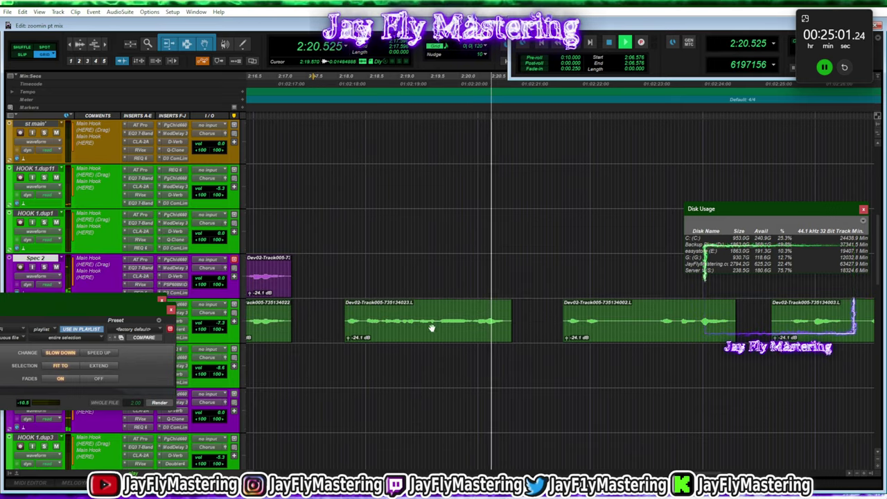
drag(431, 327, 308, 276)
key(Delete)
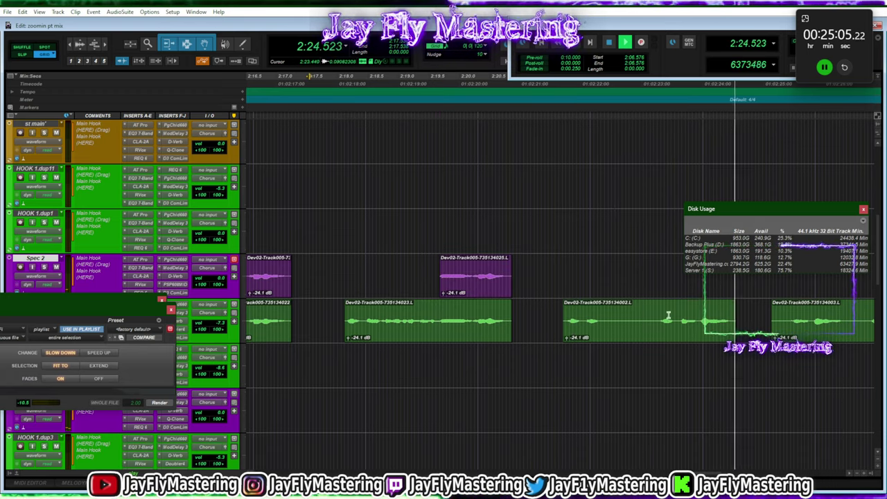
Copy the HOOK 1.dup2 clip at about 2:21.7 to Spec 2, trim its start to about 2:23.9, and move the Disk Usage window clear
drag(688, 333, 689, 277)
drag(734, 209, 739, 104)
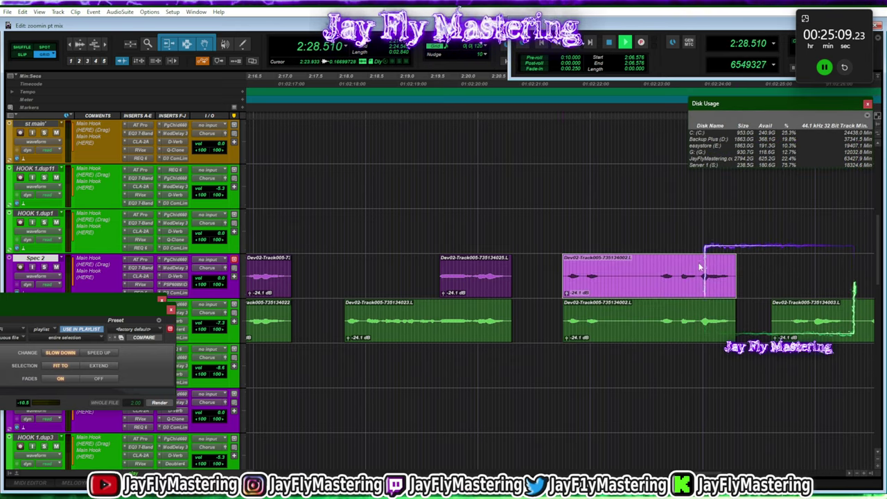
drag(701, 269, 538, 270)
key(Delete)
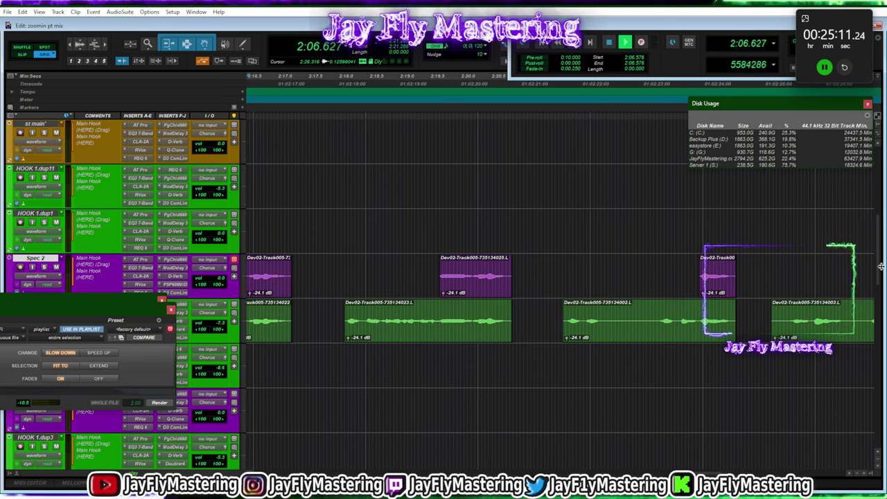
Delete the silences between phrases on HOOK 1.dup2 from about 2:22.4 and 2:26.3, and trim the second clip's start to about 2:25.3
drag(518, 312, 482, 329)
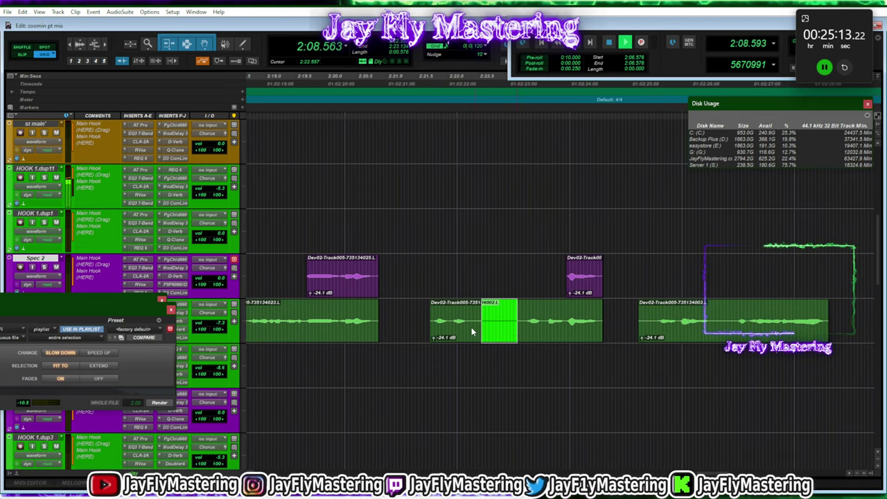
key(Delete)
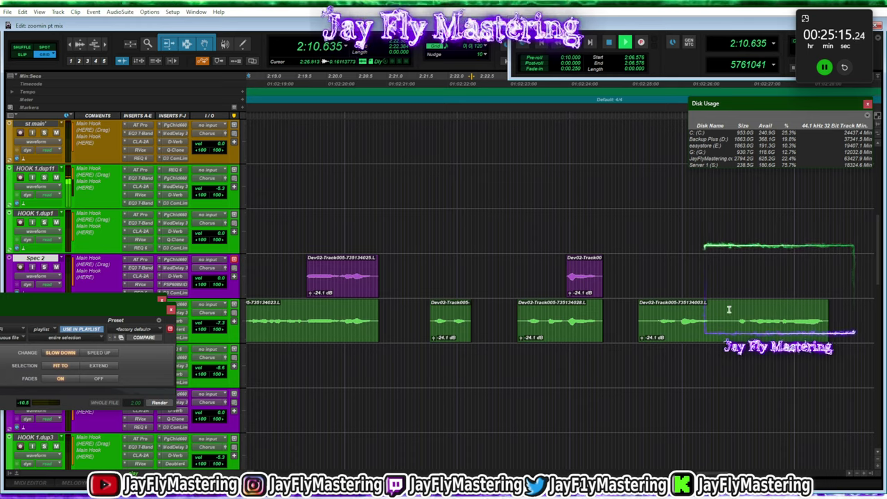
key(Delete)
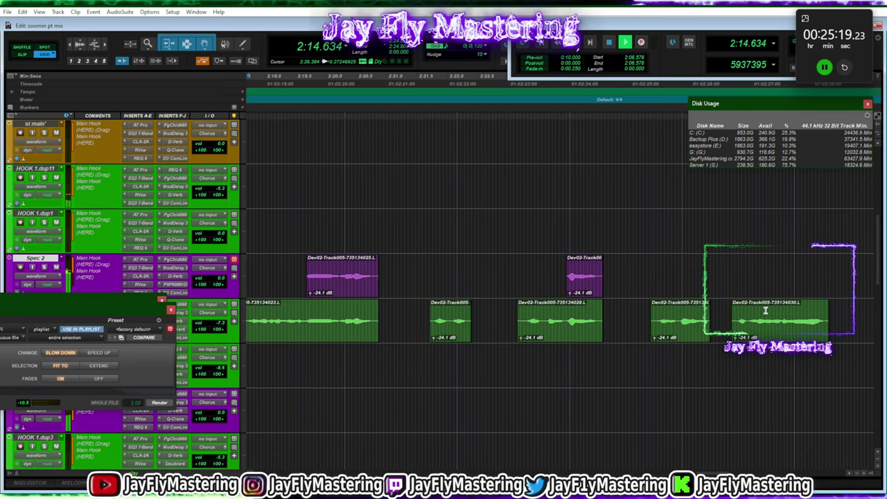
Copy the HOOK 1.dup2 phrase ending from about 2:27.4 to Spec 2, and trim the start of the HOOK 1.dup2 phrase at 2:32.8 to about 2:33.1
drag(794, 335, 665, 283)
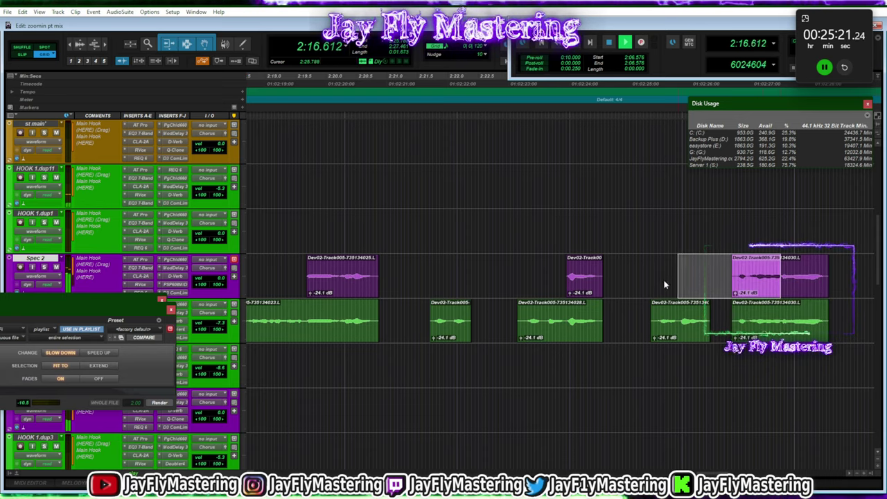
key(Delete)
scroll(768, 271, right, 5)
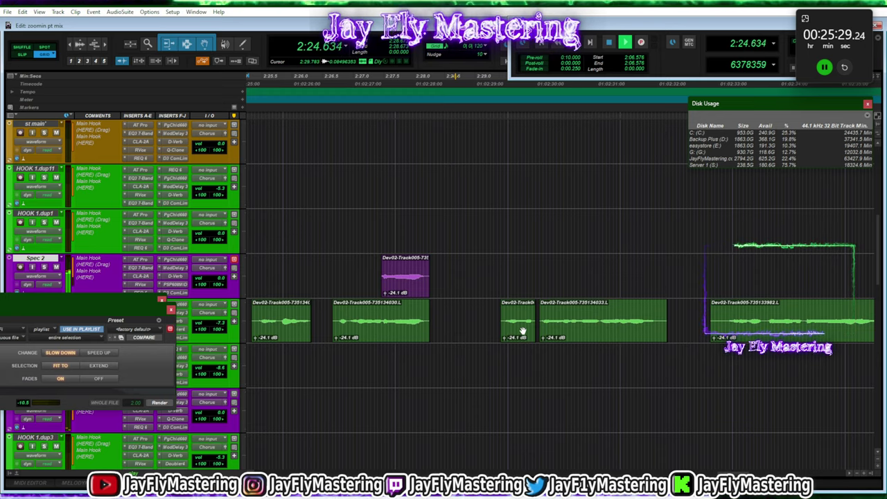
drag(698, 304, 723, 309)
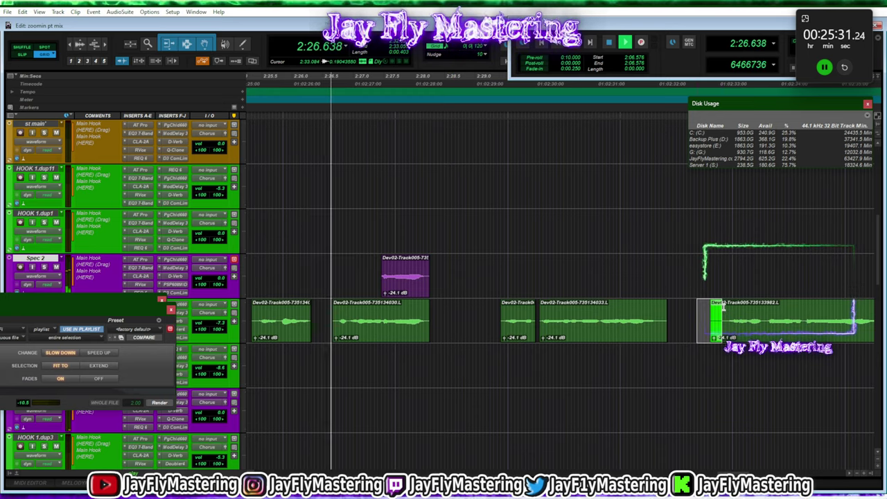
key(Delete)
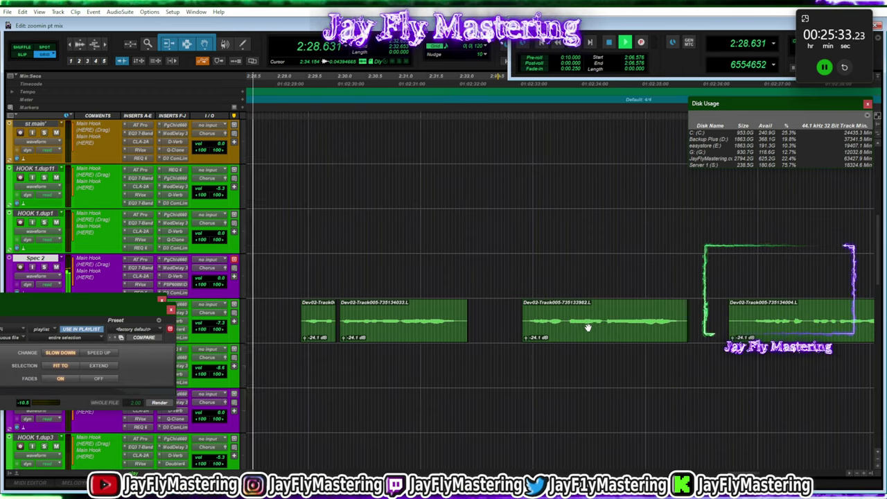
Copy the HOOK 1.dup2 phrase endings from about 2:31.1 and 2:34.4 to Spec 2, adding a fade-in of about 0.115 s to the second copy
drag(425, 326, 303, 274)
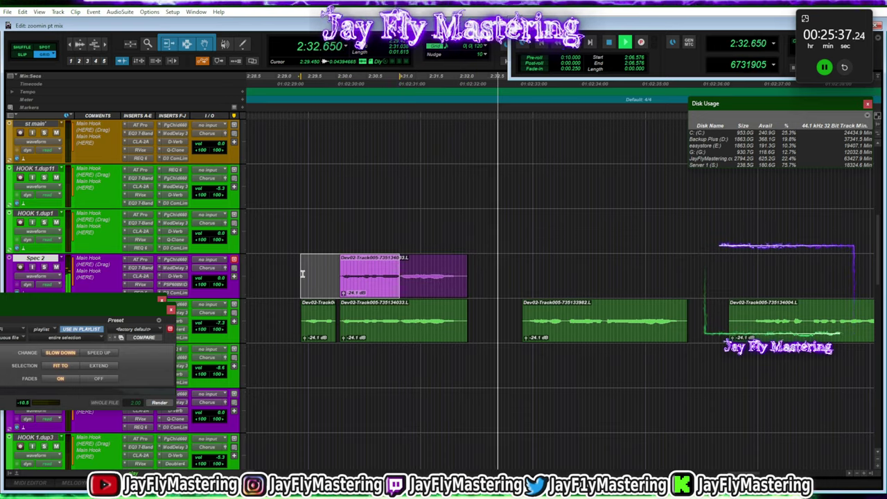
key(Delete)
drag(614, 332, 487, 275)
key(Delete)
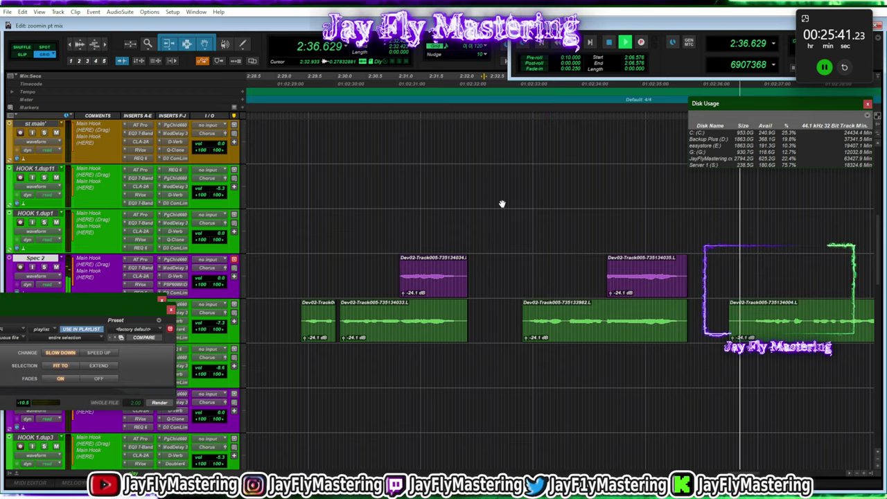
click(608, 277)
drag(606, 277, 611, 264)
scroll(659, 282, right, 3)
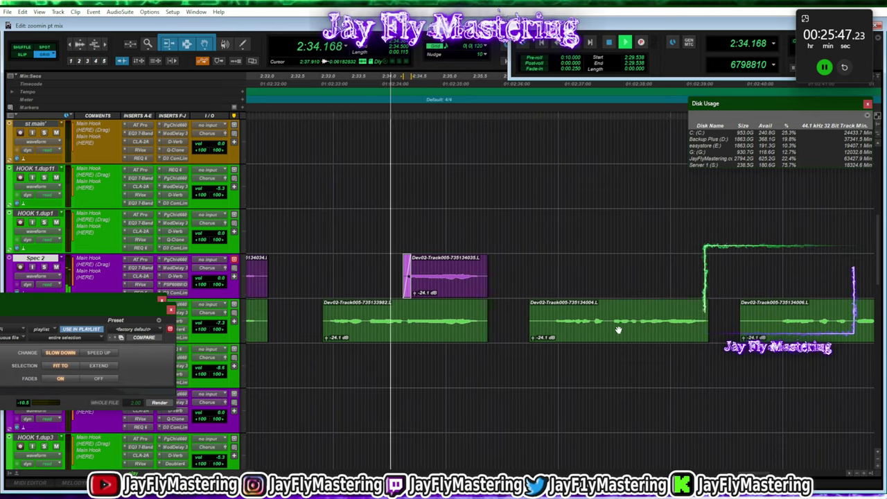
Copy the HOOK 1.dup2 phrase ending from about 2:38.6 to Spec 2 and give it a fade-in of about 0.115 s
drag(618, 330, 498, 270)
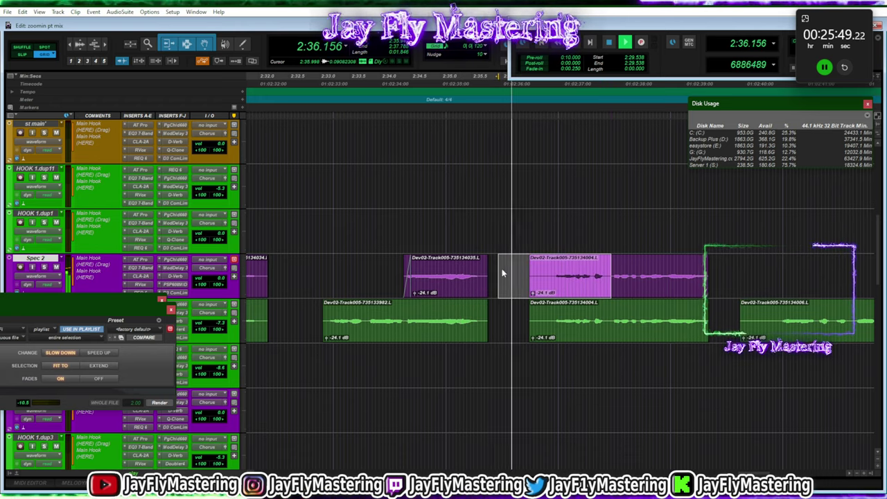
key(Delete)
drag(616, 272, 669, 270)
key(Delete)
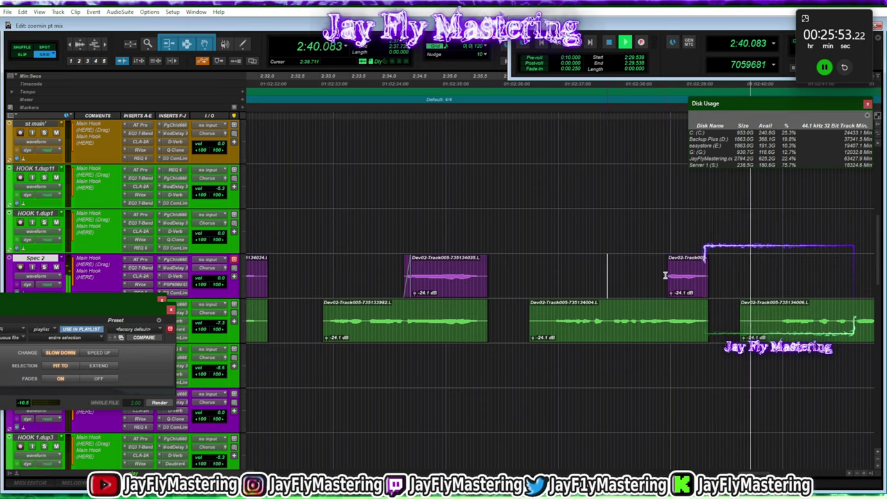
key(space)
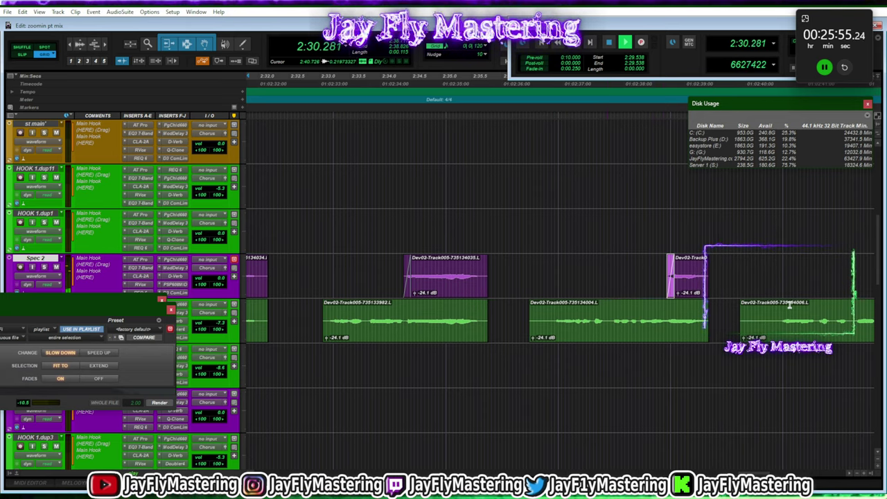
Trim the start of the next HOOK 1.dup2 phrase to about 2:40.5 and delete its silence from about 2:43.0 to 2:43.4
drag(775, 320, 729, 317)
key(Delete)
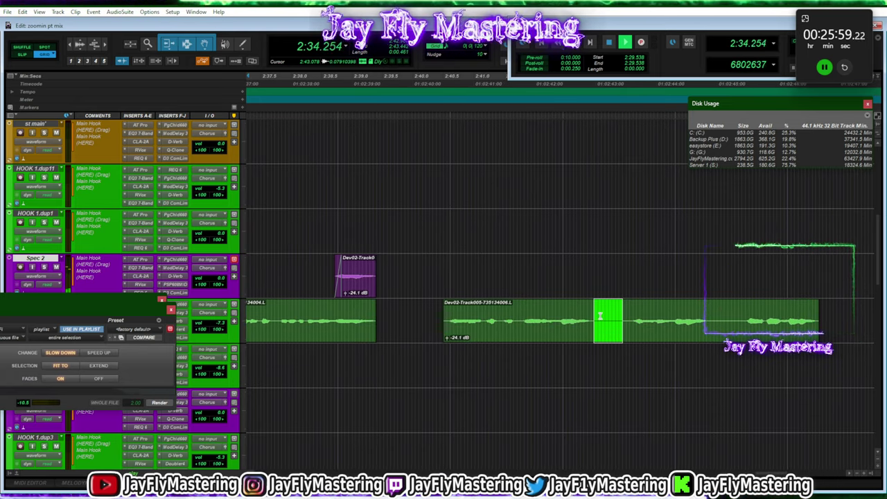
key(Delete)
Copy the HOOK 1.dup2 phrase ending from about 2:41.7 and the clip at 2:43.4 to Spec 2, deleting the second copy's silence at about 2:45.0
drag(559, 332, 422, 273)
key(Delete)
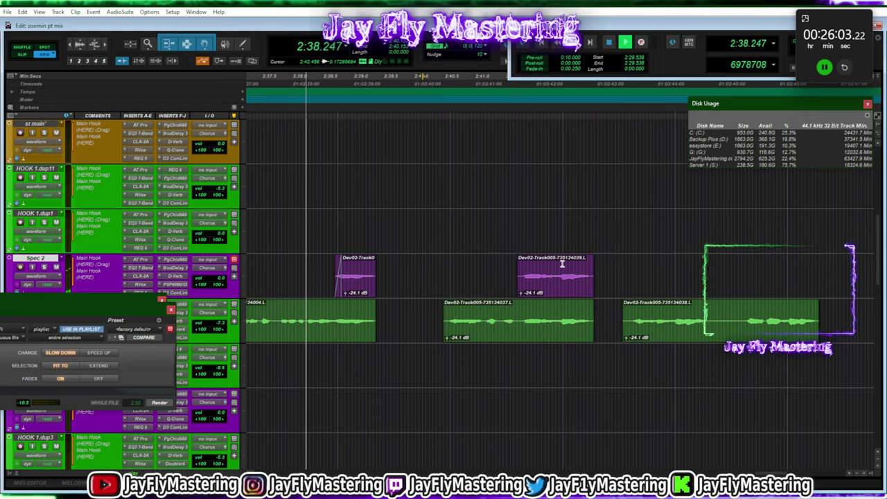
drag(675, 314, 740, 270)
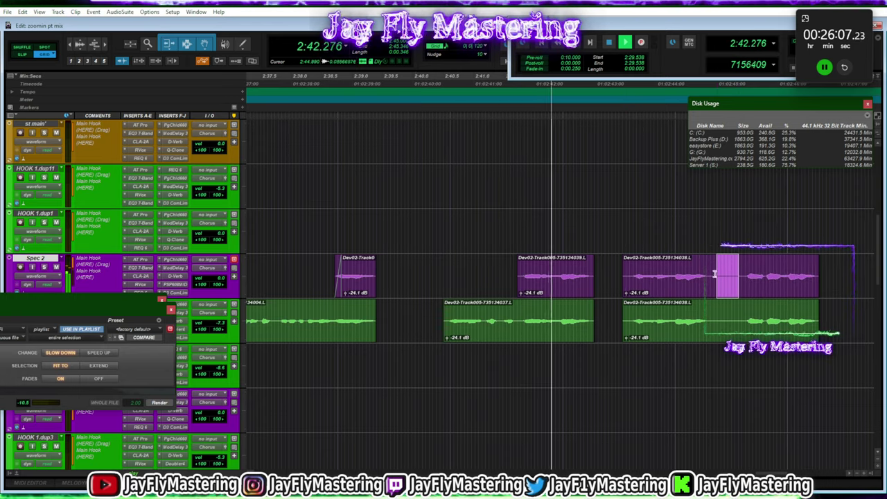
key(Delete)
Delete the silence from about 2:44.9 to 2:45.3 on HOOK 1.dup2 and remove the Spec 2 clip that starts at about 2:45.3
drag(718, 299, 736, 319)
key(Delete)
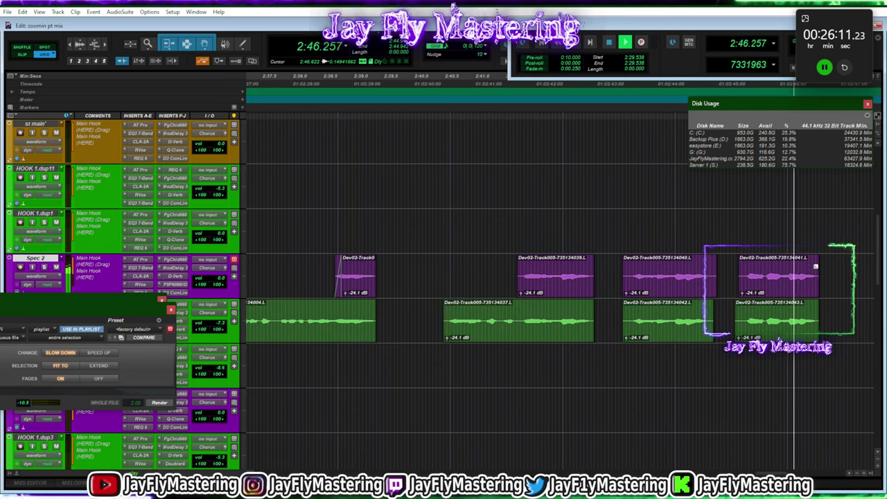
drag(721, 265, 821, 273)
key(Delete)
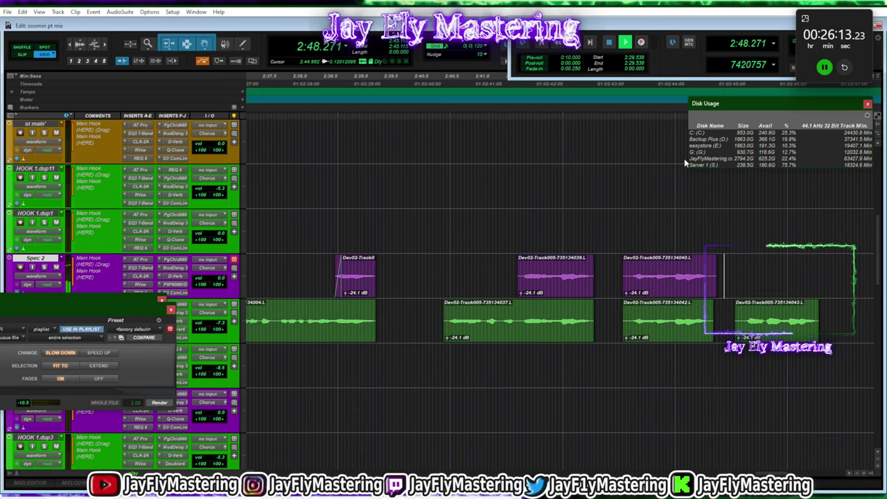
Split the HOOK 1.dup2 clip at about 2:49.4 and copy its final piece to Spec 2
click(480, 82)
scroll(536, 164, right, 4)
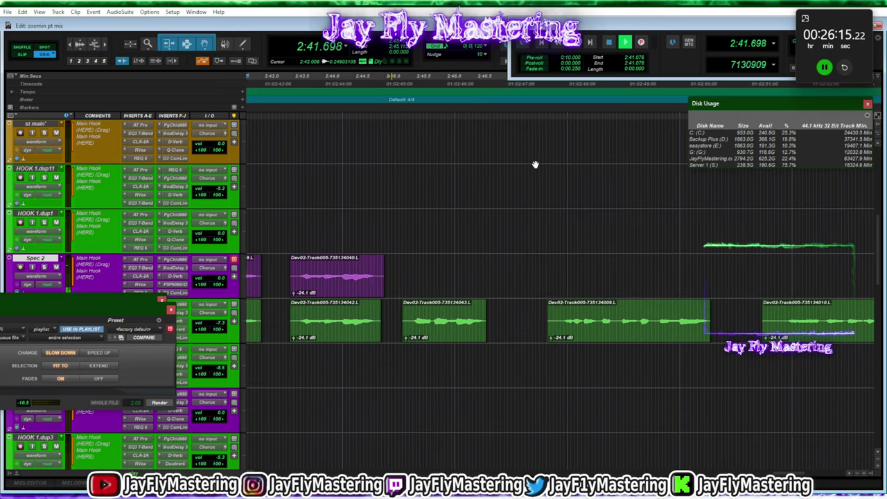
double_click(655, 318)
click(655, 318)
key(ctrl+e)
click(674, 309)
drag(674, 304, 674, 274)
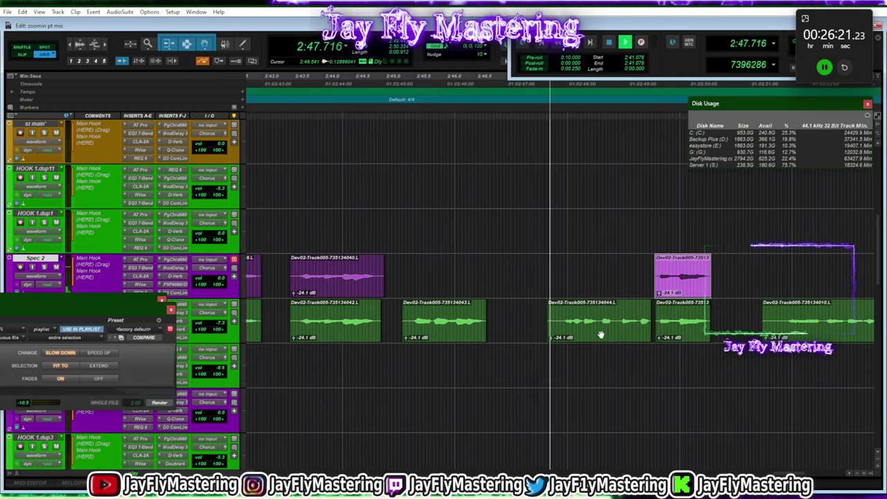
Trim the start of the HOOK 1.dup2 phrase to about 2:47.8 and copy its opening to Spec 2, cutting the copy's end at about 2:48.5
drag(560, 311, 533, 312)
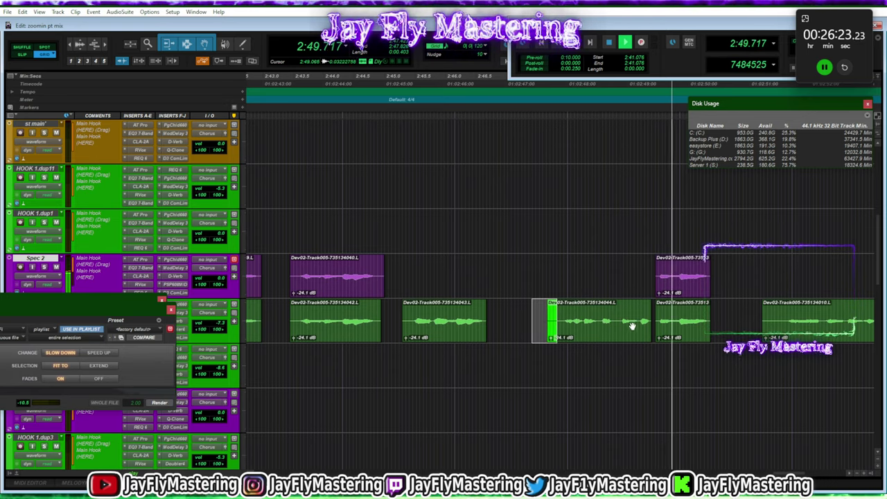
key(Delete)
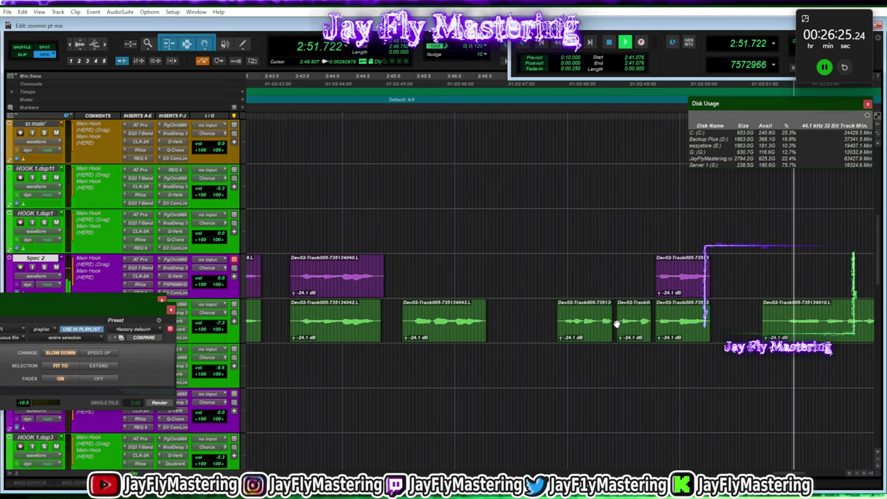
click(589, 322)
drag(589, 323, 598, 275)
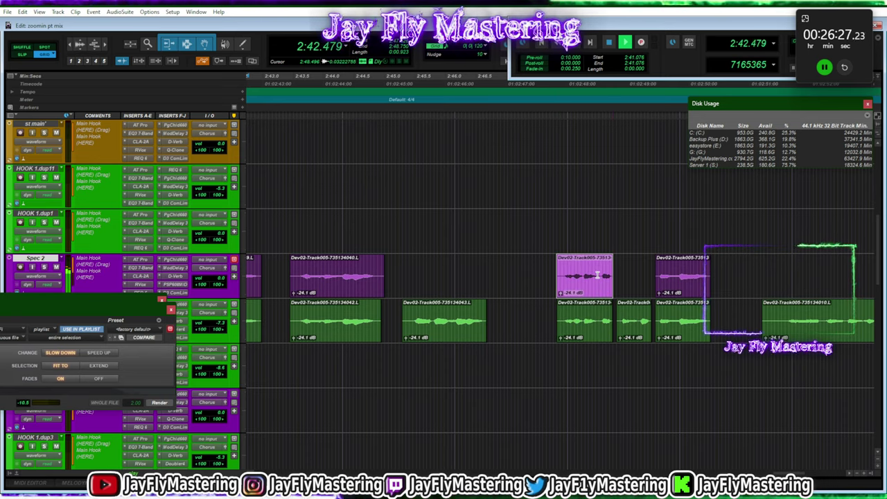
key(Delete)
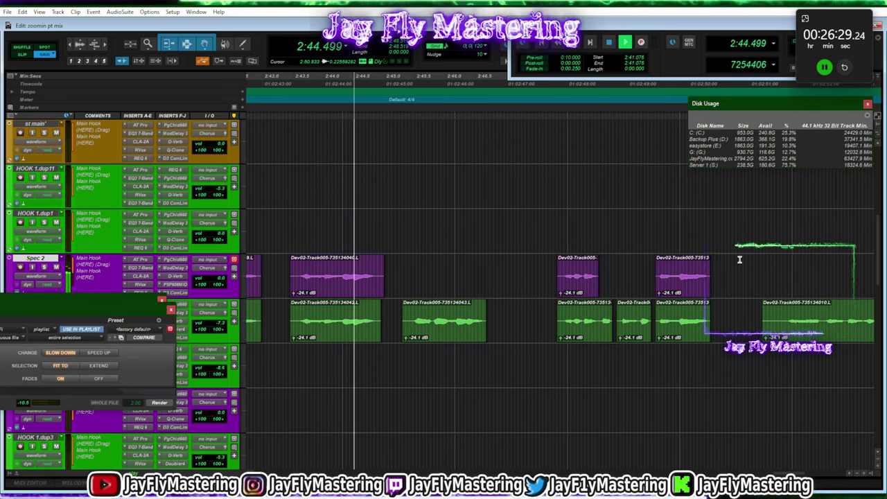
Trim the starts of the next two HOOK 1.dup2 phrases to about 2:51.5 and 2:55.3
scroll(740, 259, right, 3)
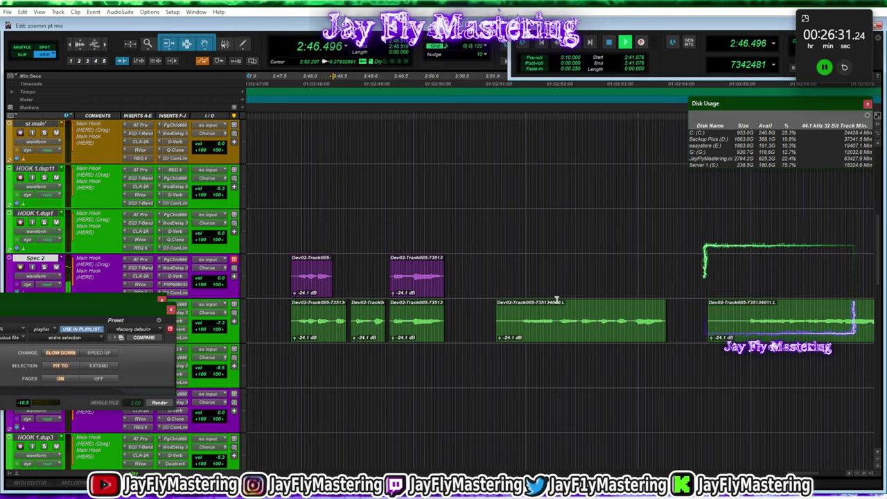
drag(518, 313, 496, 316)
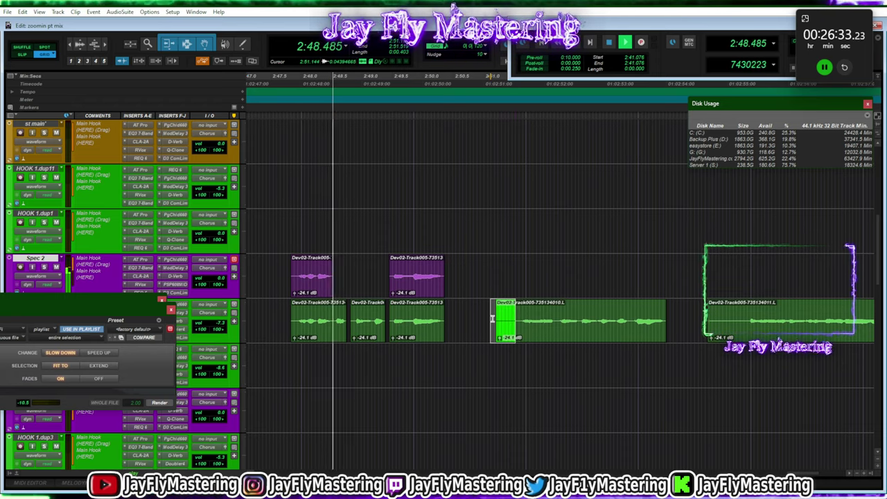
key(Delete)
scroll(541, 323, right, 2)
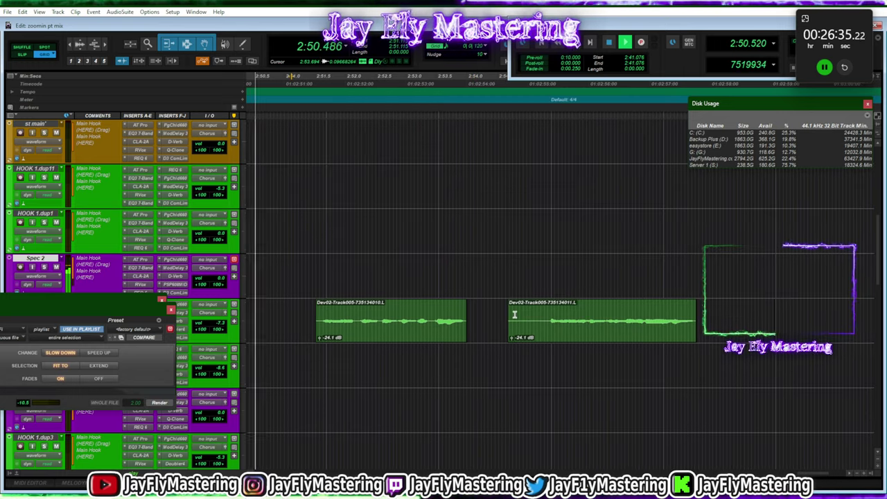
drag(546, 326, 492, 322)
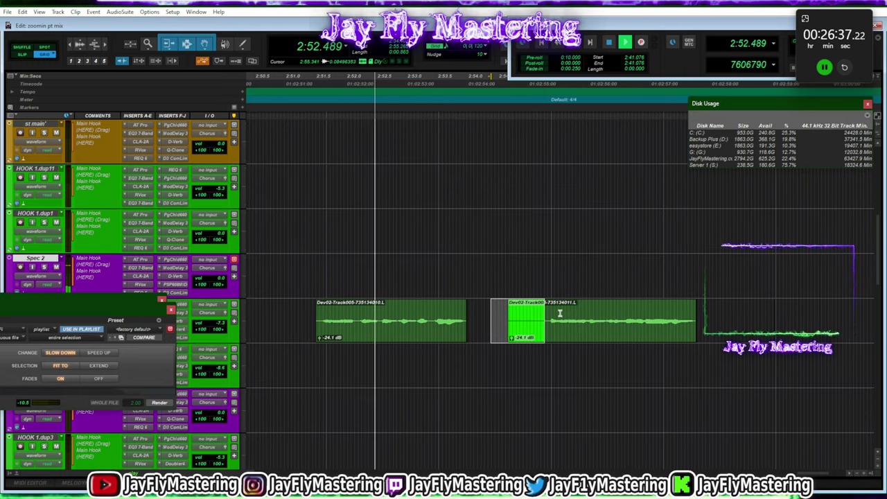
key(Delete)
Copy the HOOK 1.dup2 phrase endings from about 2:56.2 and 2:53.4 to Spec 2, and extend the later copy's start back to about 2:55.2
drag(588, 333, 602, 284)
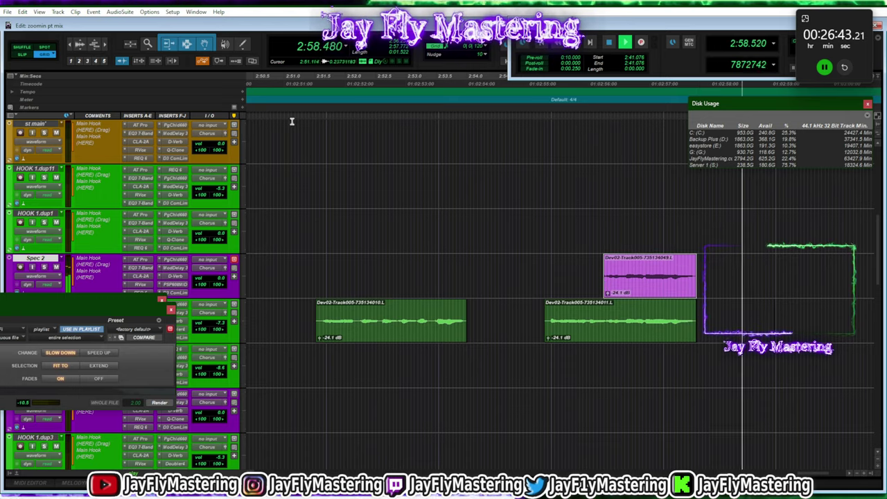
drag(364, 319, 364, 277)
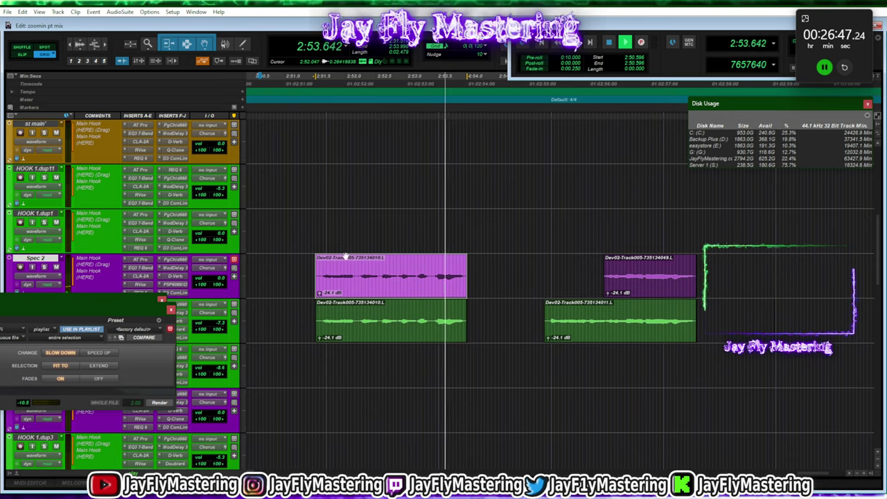
drag(345, 257, 436, 284)
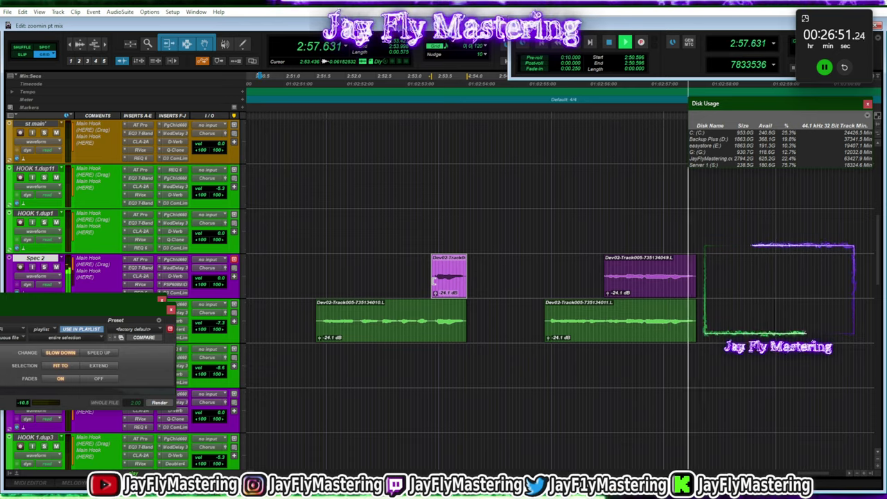
drag(610, 272, 546, 277)
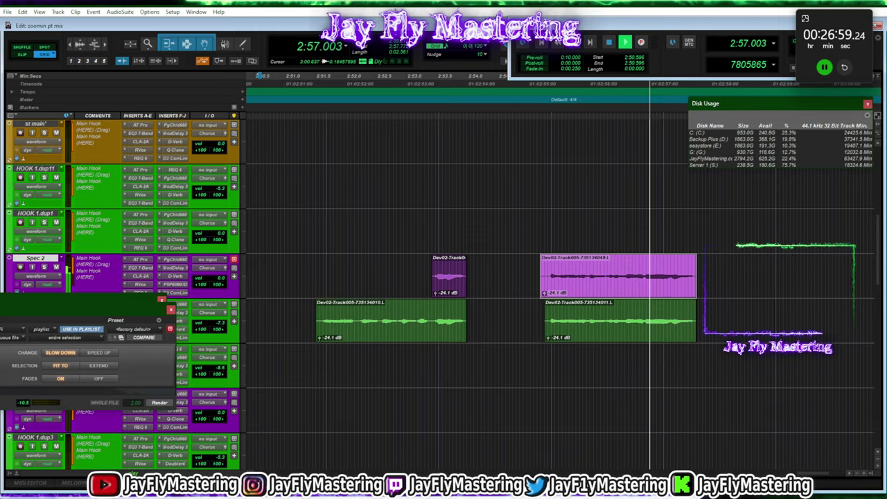
Delete the two short leftover clips after about 2:58 on the HOOK 1 track
scroll(743, 334, up, 5)
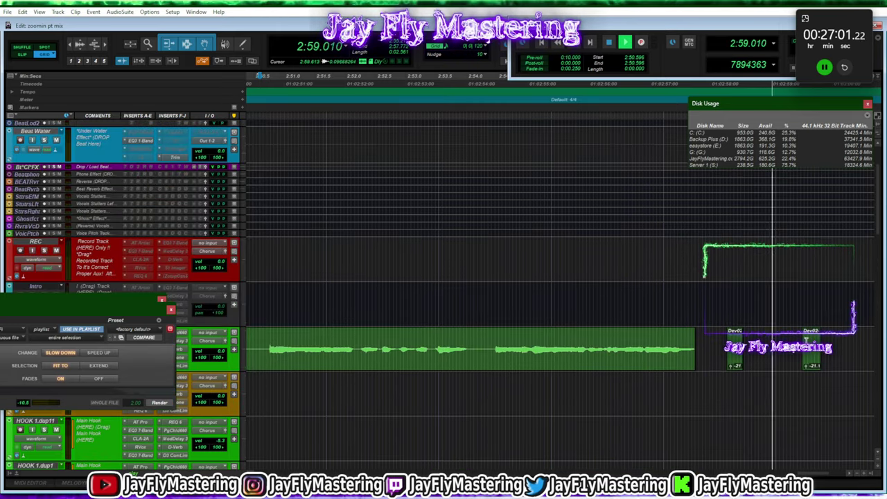
scroll(563, 338, down, 4)
scroll(569, 339, up, 2)
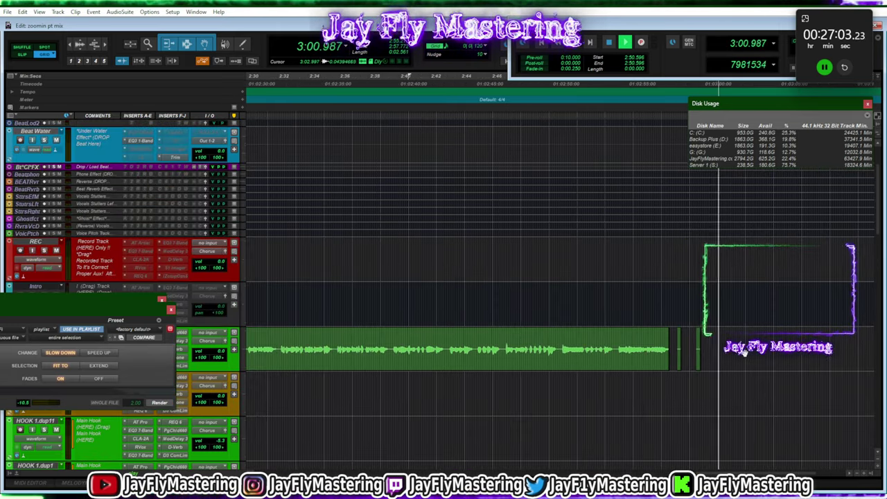
drag(714, 346, 673, 346)
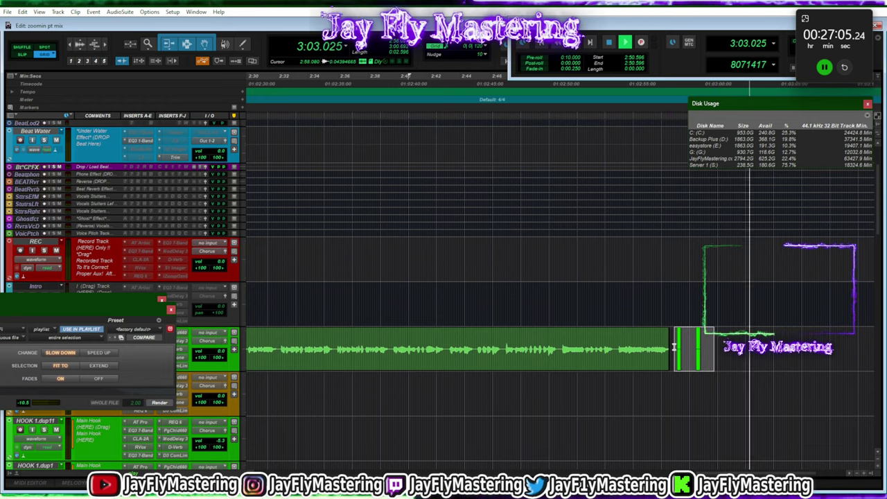
key(Delete)
Play the session from its beginning with the BEAT track in view, and set the grid value to 0|1|000
key(Return)
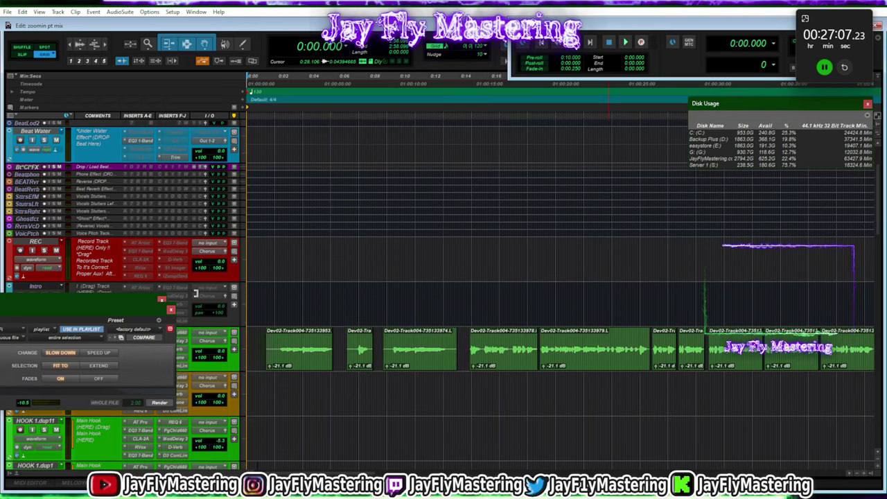
key(space)
scroll(330, 298, up, 2)
scroll(331, 300, up, 2)
scroll(330, 301, up, 2)
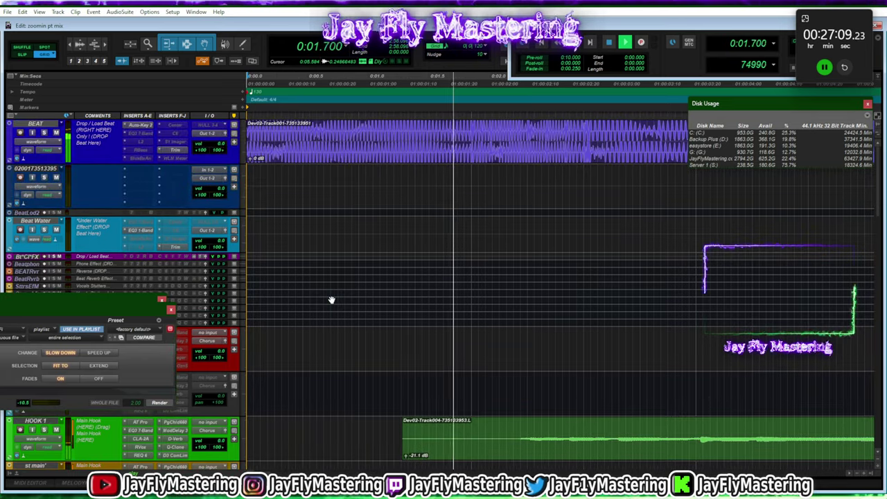
click(486, 48)
click(490, 66)
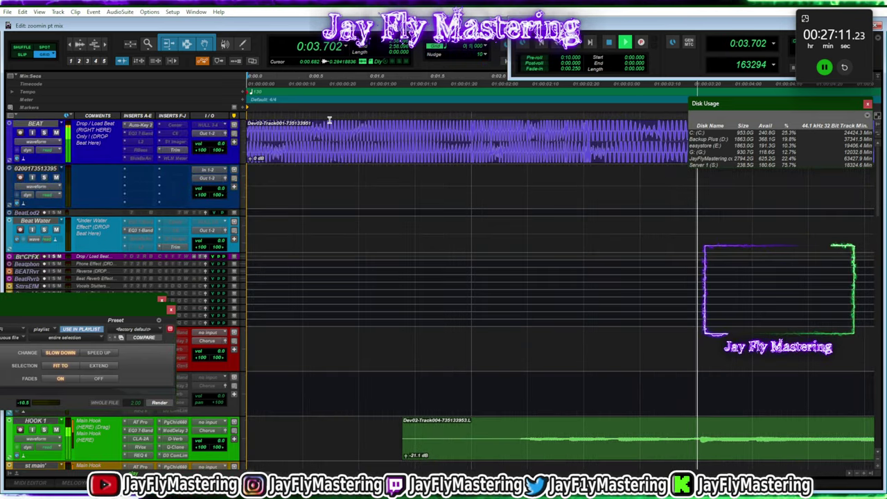
Set Vari-Fi to Speed Up, render it on the first 0.461 seconds of the BEAT track, and play the result
click(111, 351)
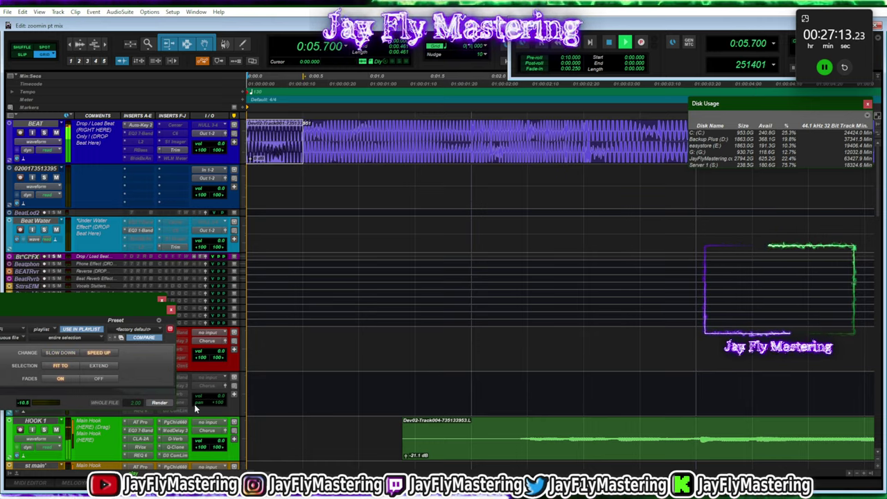
click(162, 404)
key(space)
key(space)
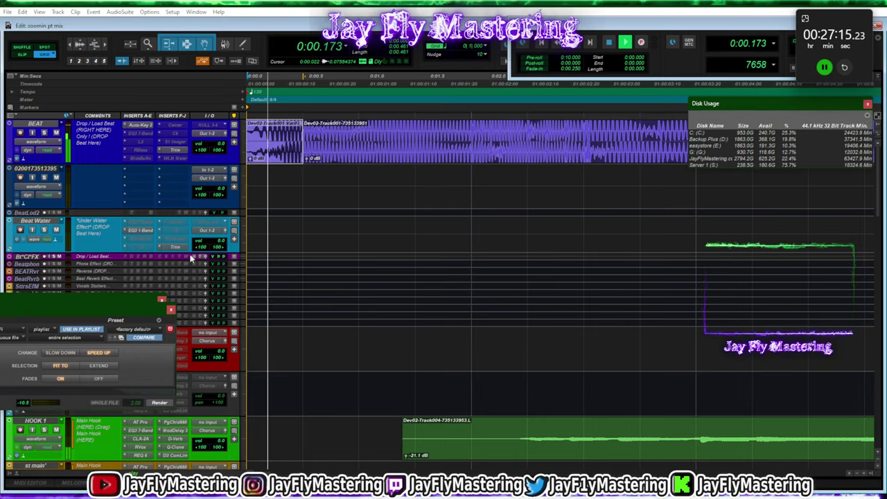
drag(142, 309, 153, 206)
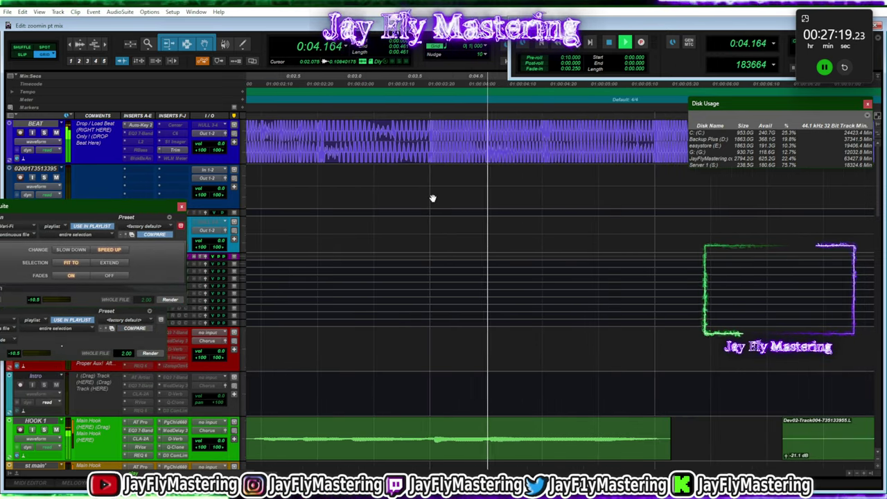
Trim the end of the third HOOK 1 clip back to about 13.4 seconds
key(r)
key(r)
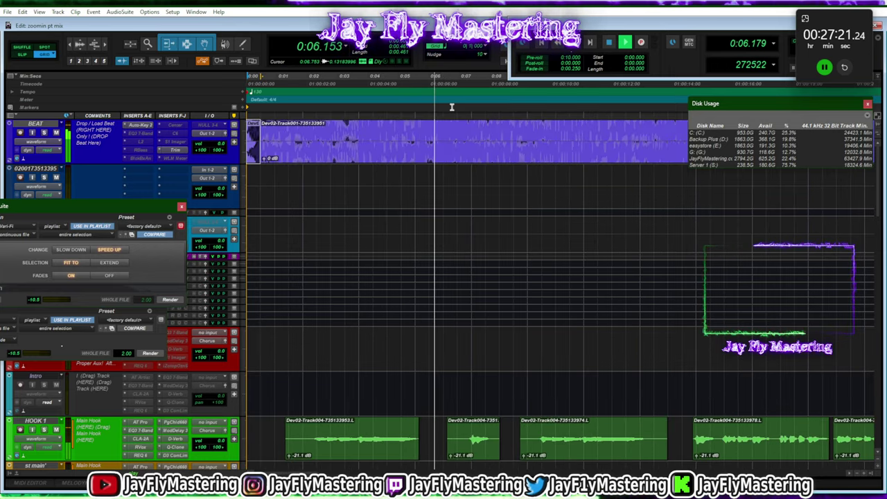
drag(516, 139, 524, 139)
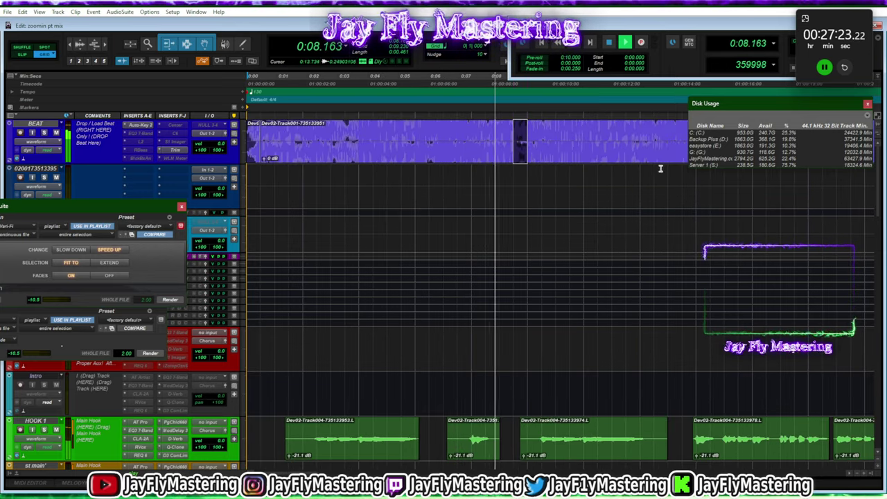
drag(667, 441, 655, 442)
click(649, 291)
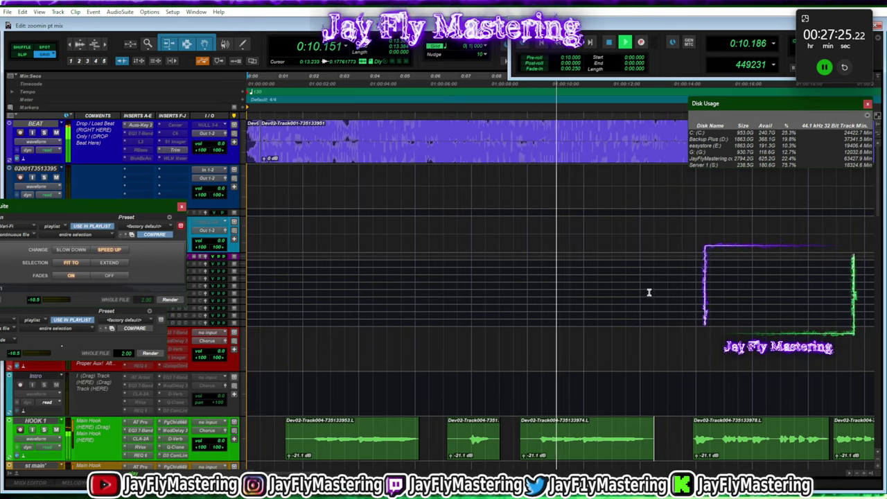
Render the Vari-Fi speed-up on the BEAT section from about 12.9 to 14.8 seconds
drag(639, 149, 603, 144)
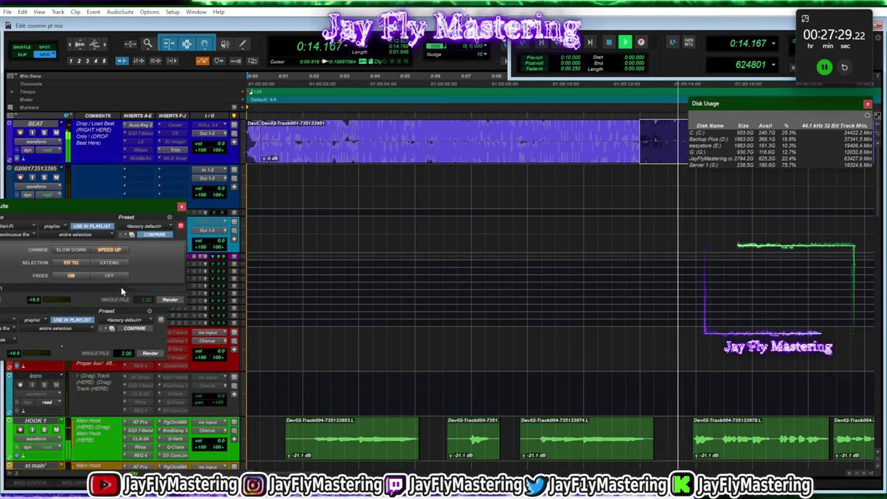
click(173, 301)
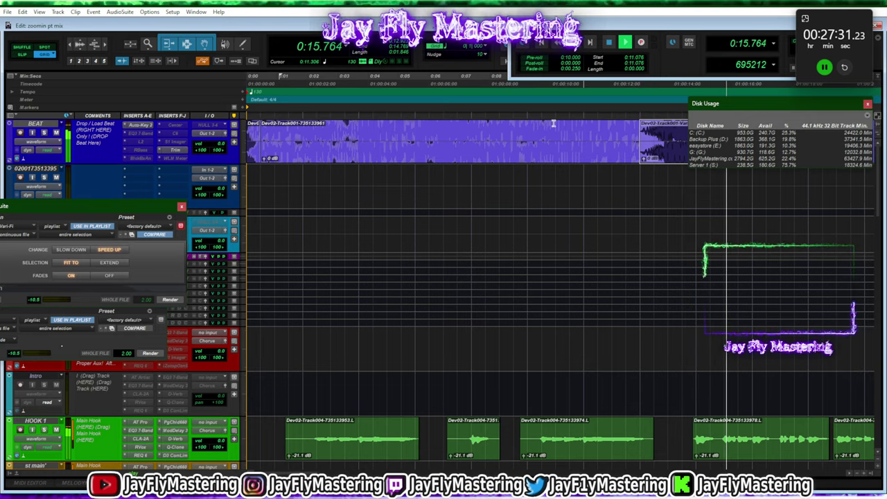
Delete the BEAT section from about 28.6 to 29.5 seconds to leave a beat drop-out
scroll(524, 170, right, 3)
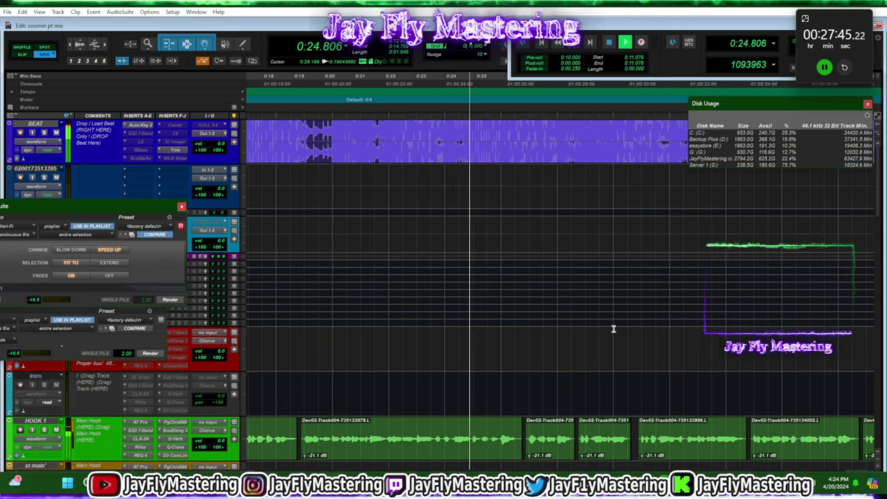
drag(559, 132, 617, 135)
key(Delete)
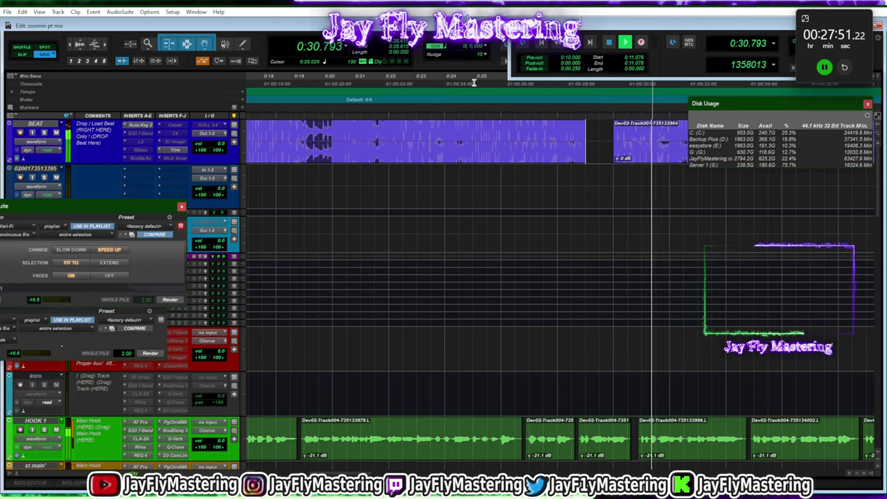
Try moving the beat clip that starts at about 29.5 seconds to the track directly below BEAT, and undo the move
key(space)
drag(654, 149, 653, 174)
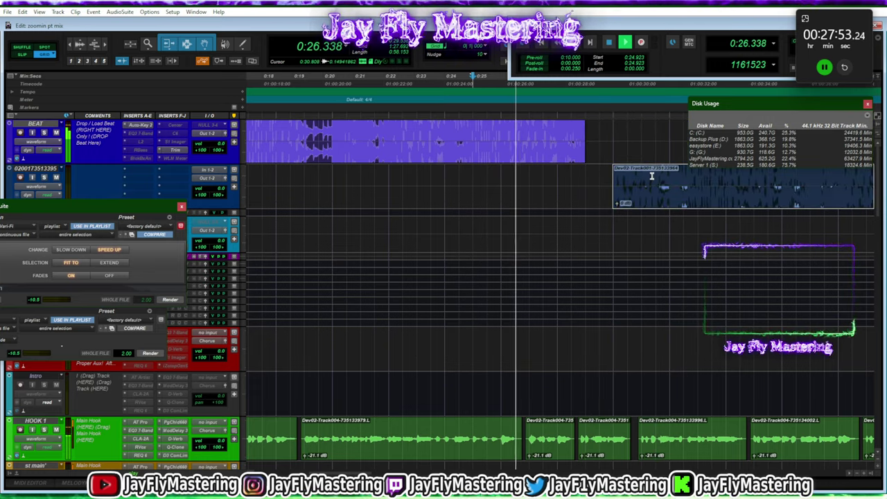
key(r)
key(r)
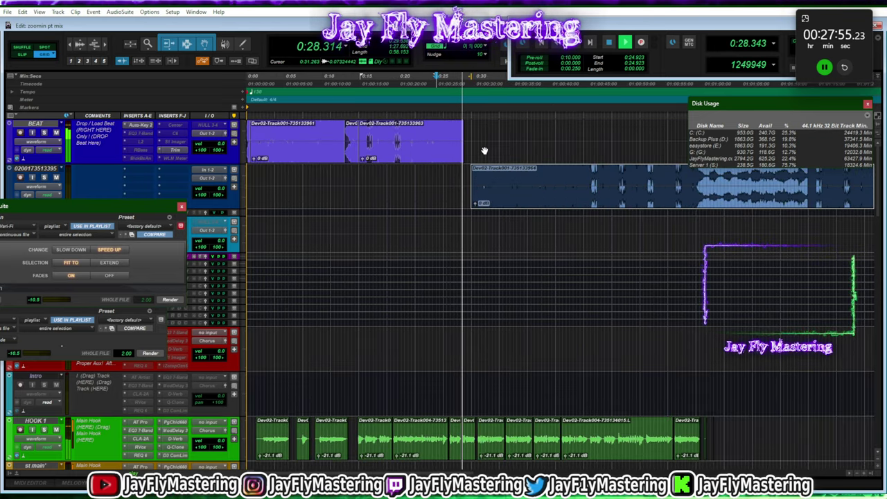
click(450, 83)
key(ctrl+z)
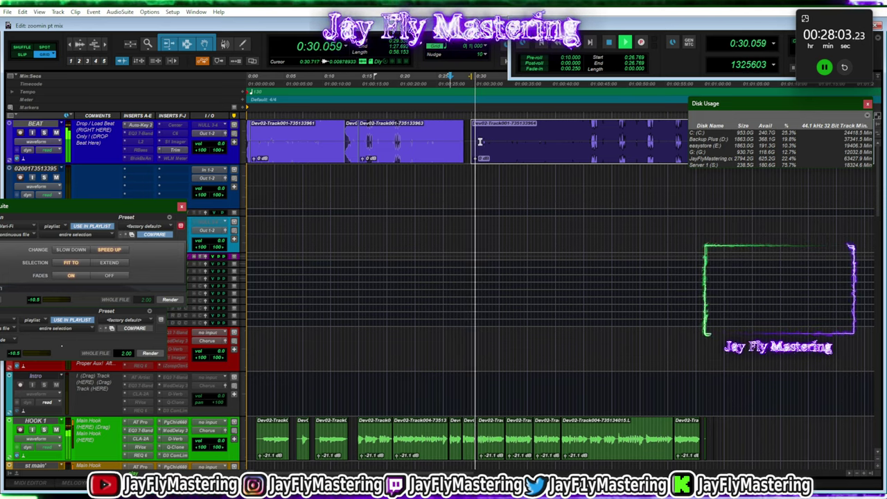
Try the beat clip from about 29.5 seconds on the Beat Water track during playback, and return it to BEAT
key(space)
key(space)
drag(487, 162, 485, 226)
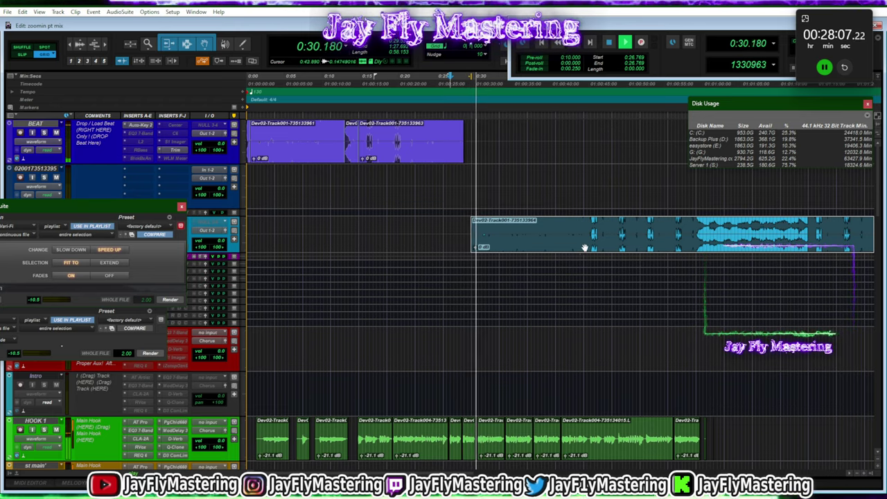
key(t)
key(t)
scroll(677, 251, right, 3)
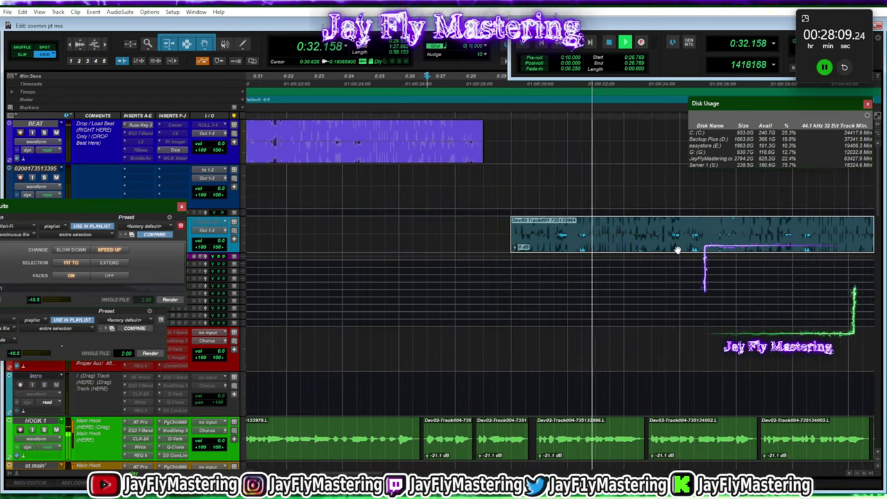
scroll(678, 250, right, 1)
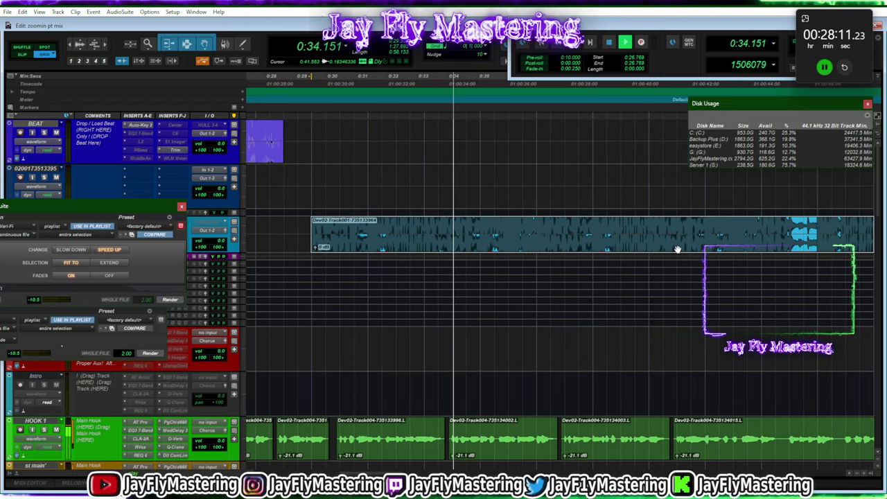
key(r)
click(684, 232)
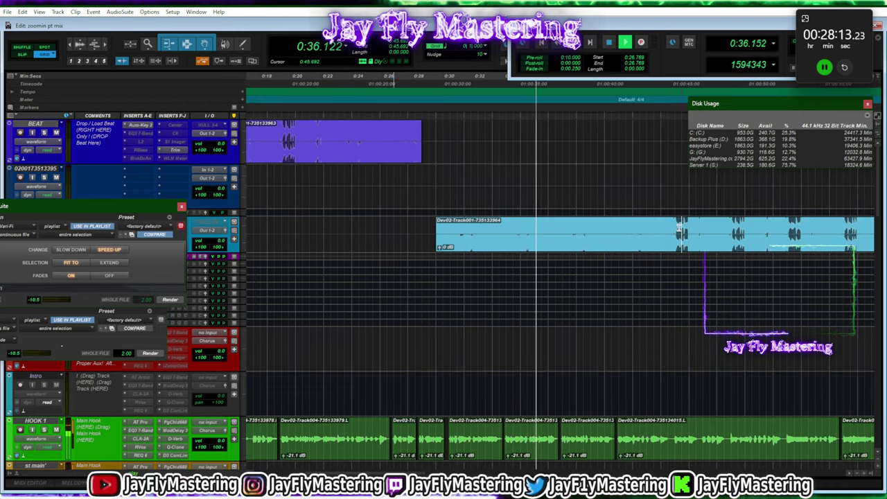
drag(478, 230, 472, 159)
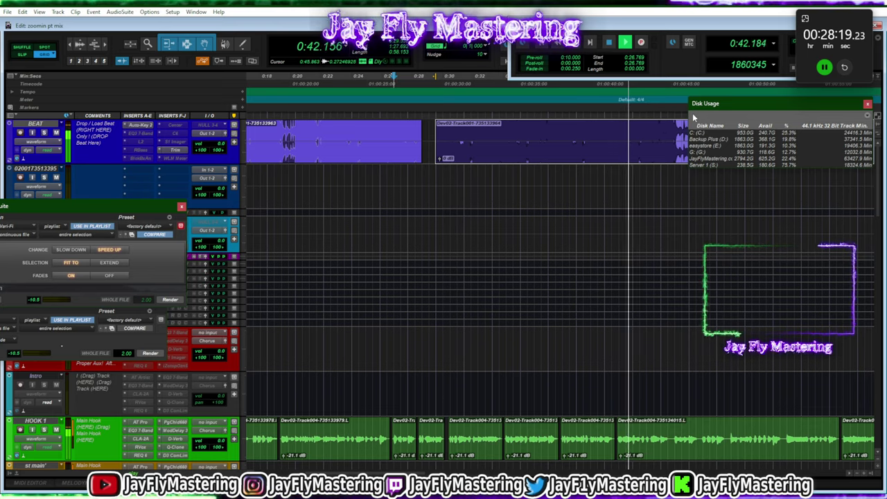
Delete the BEAT section from about 54.0 to 55.4 seconds and move the beat that follows it to the Beat Water track
drag(694, 116, 772, 164)
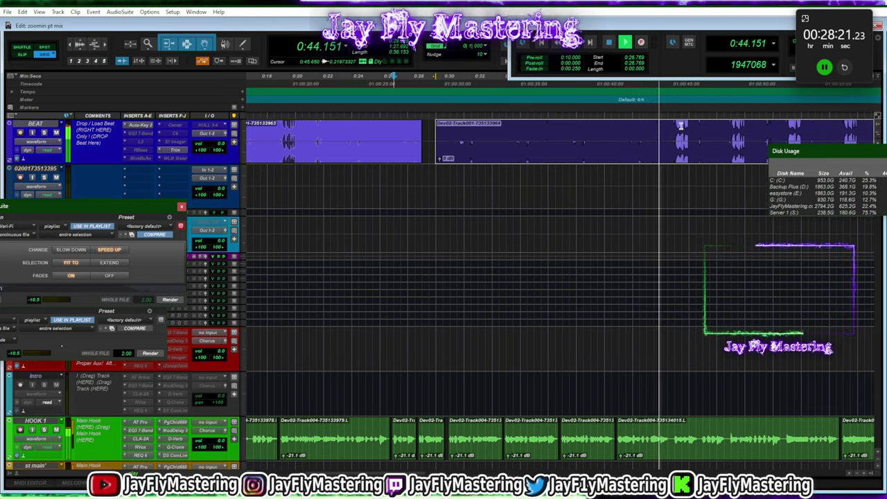
click(655, 129)
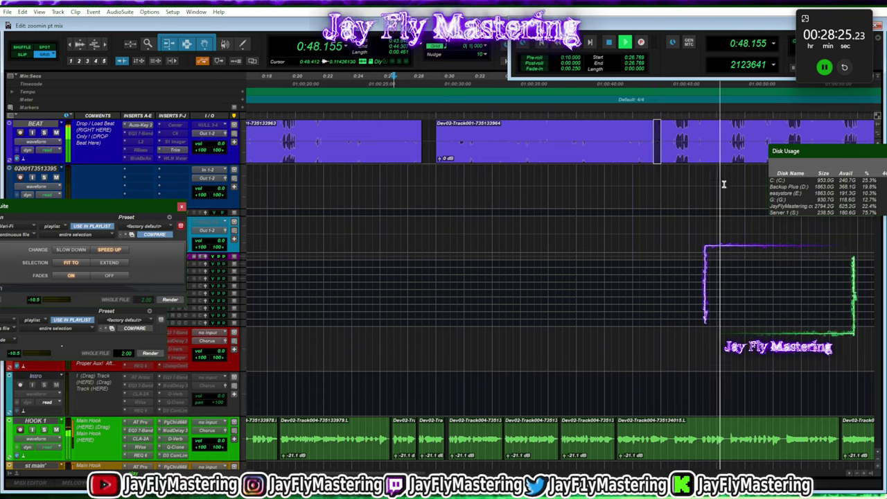
key(r)
key(r)
key(r)
key(r)
key(t)
key(t)
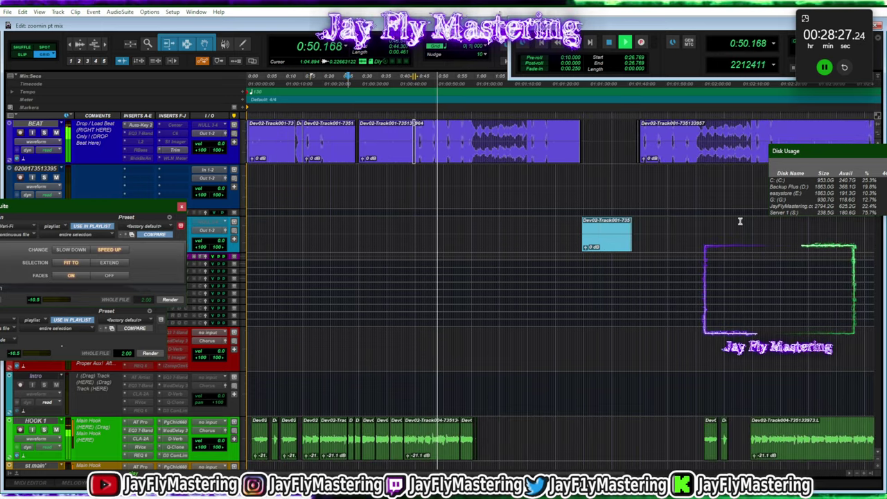
key(t)
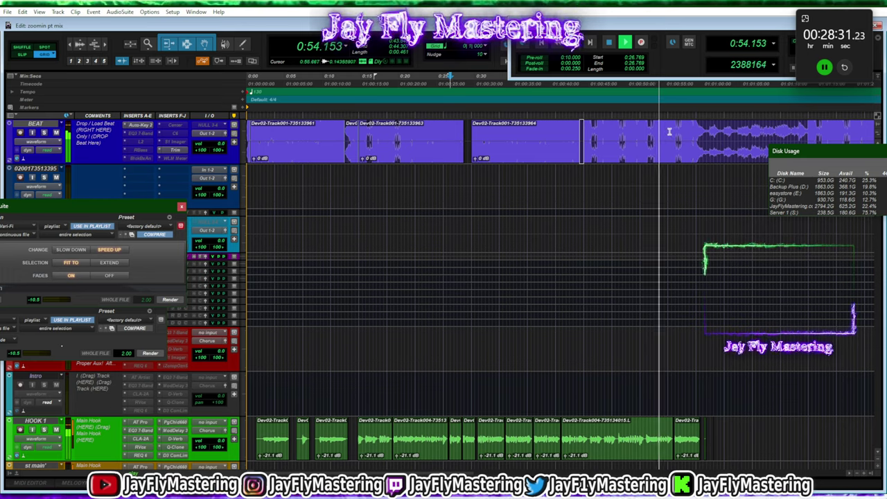
drag(669, 132, 689, 231)
key(Delete)
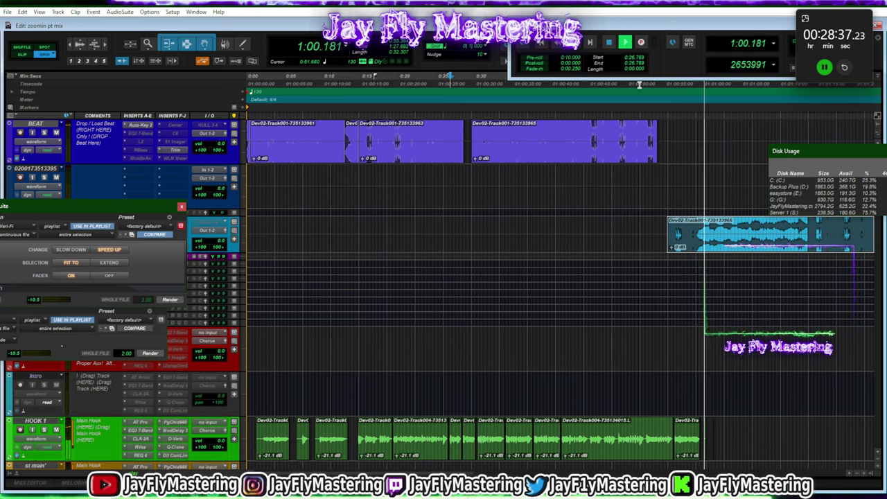
Try extending the BEAT clip's end to about 55.4 seconds and rendering the Vari-Fi speed-up on the added 1.384 seconds
key(space)
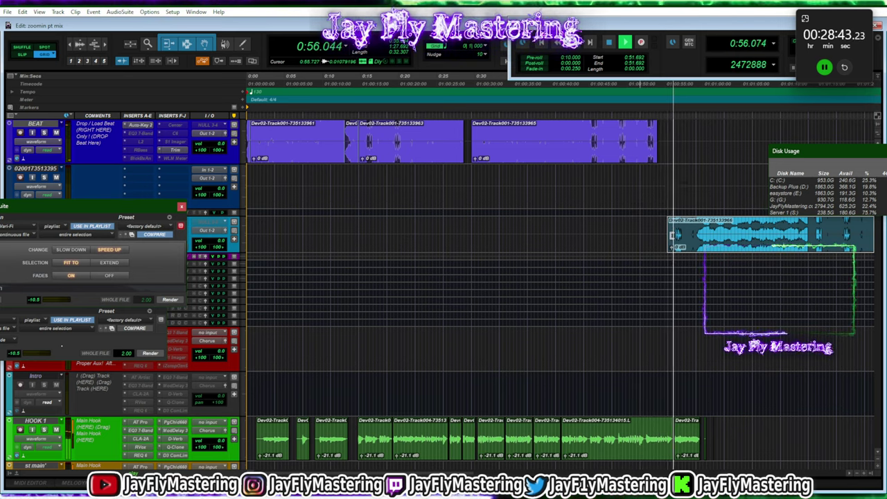
key(t)
key(t)
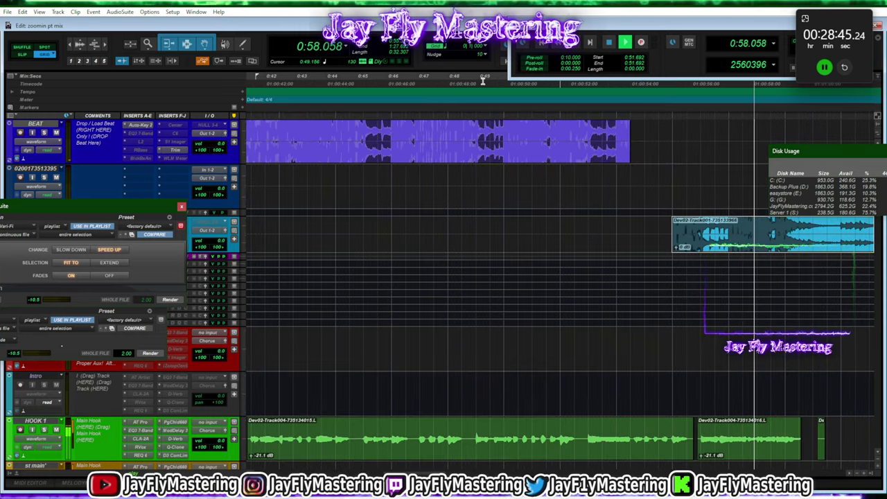
drag(602, 142, 628, 142)
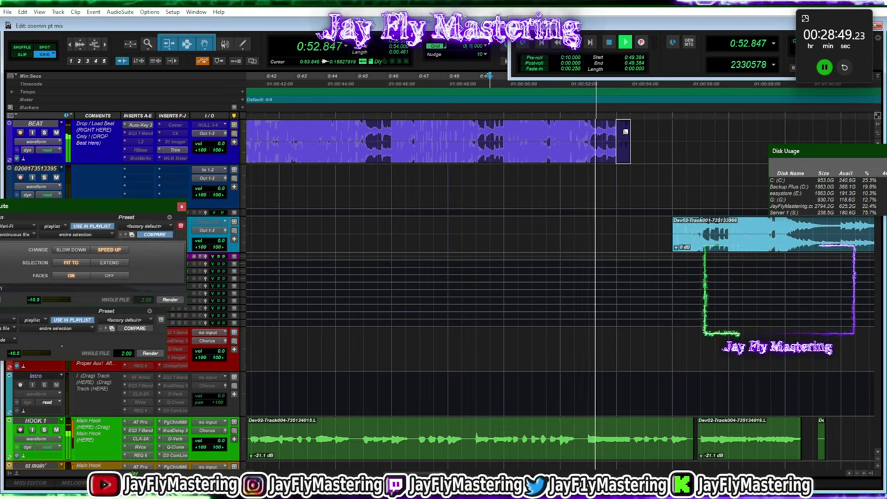
drag(626, 132, 672, 142)
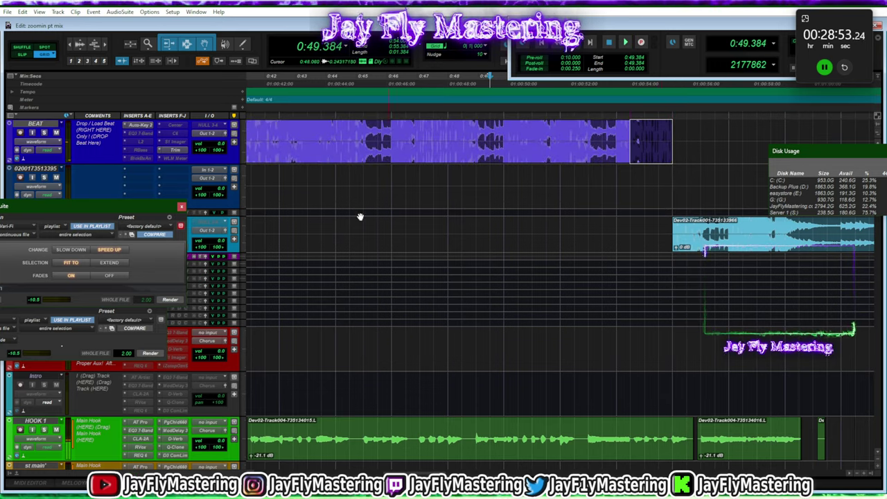
click(162, 301)
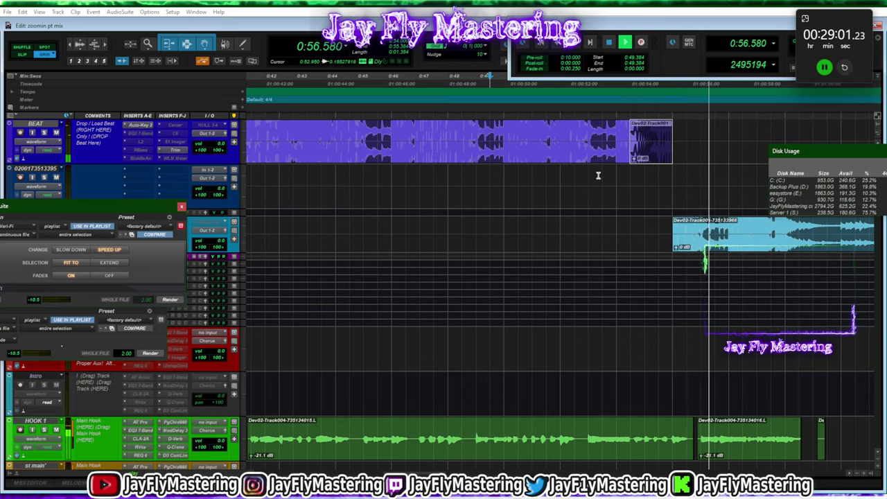
key(ctrl+z)
Try Vari-Fi Speed Up on the last 0.461 seconds before the BEAT gap at 54.0, and Slow Down on the 0.461 seconds preceding it
key(space)
key(space)
click(658, 139)
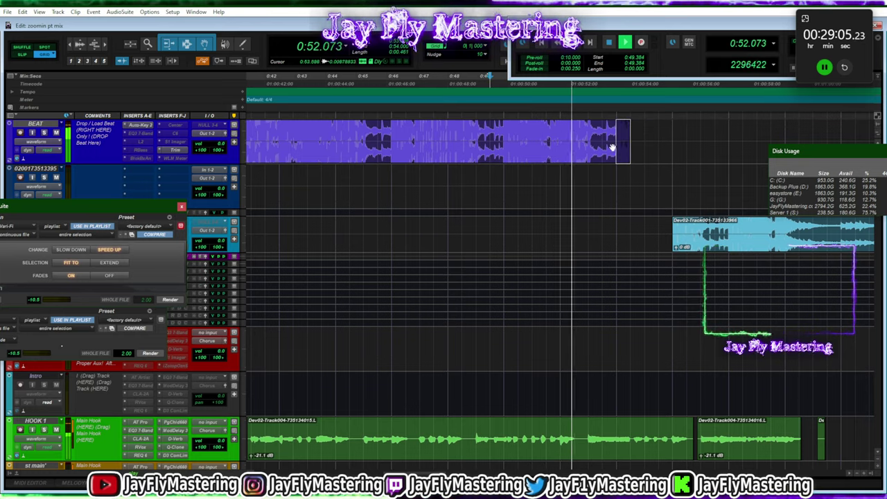
click(164, 301)
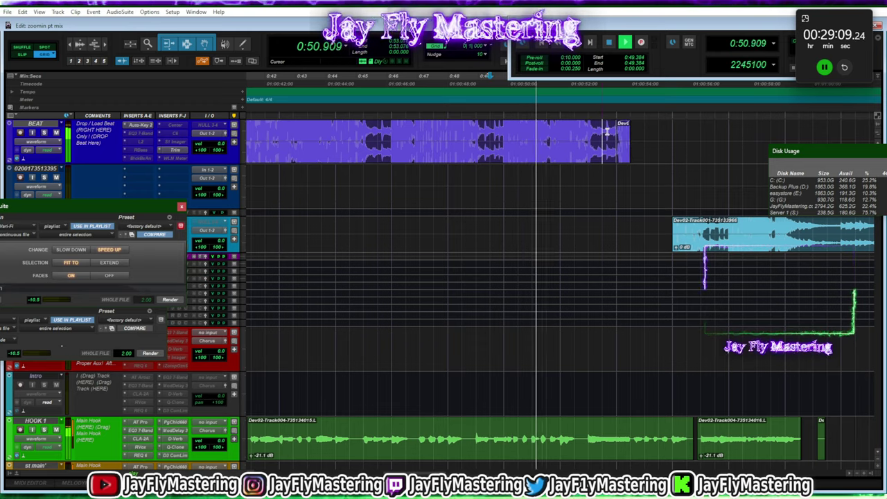
click(70, 251)
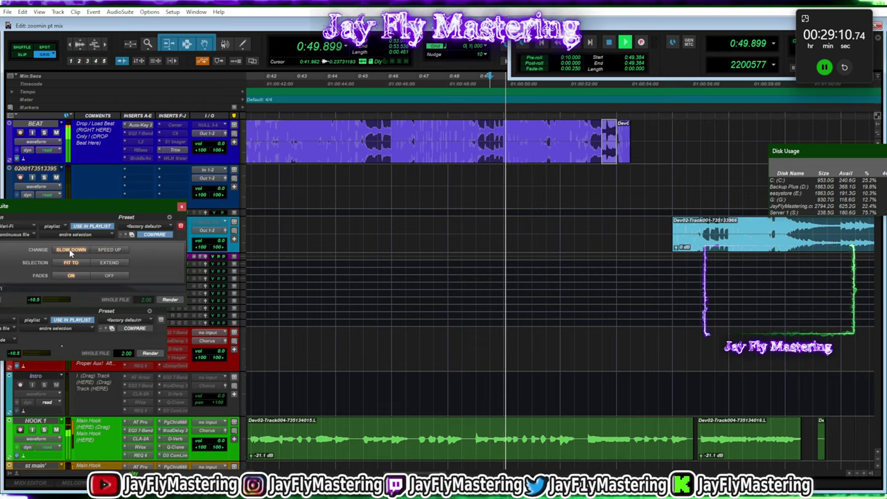
click(171, 299)
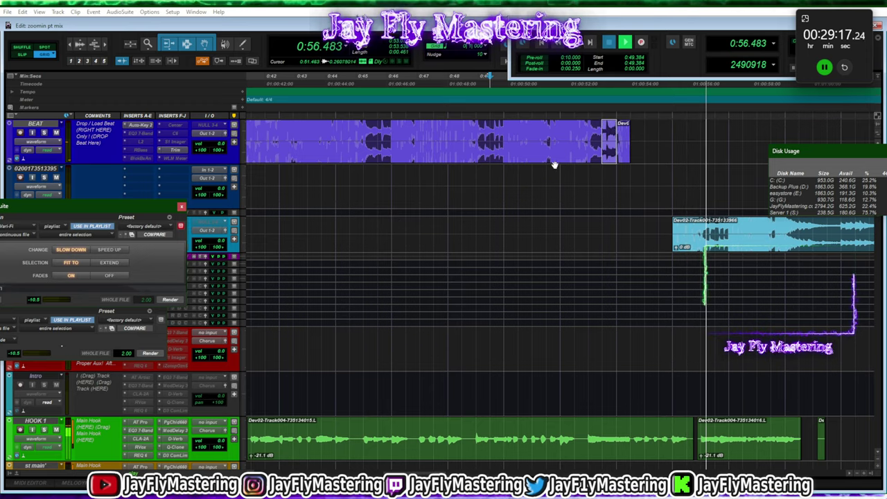
Add a fade-out over the last 0.461 seconds of the BEAT clip ending at about 54.0 seconds, and set the grid value to 0|0|120
click(623, 151)
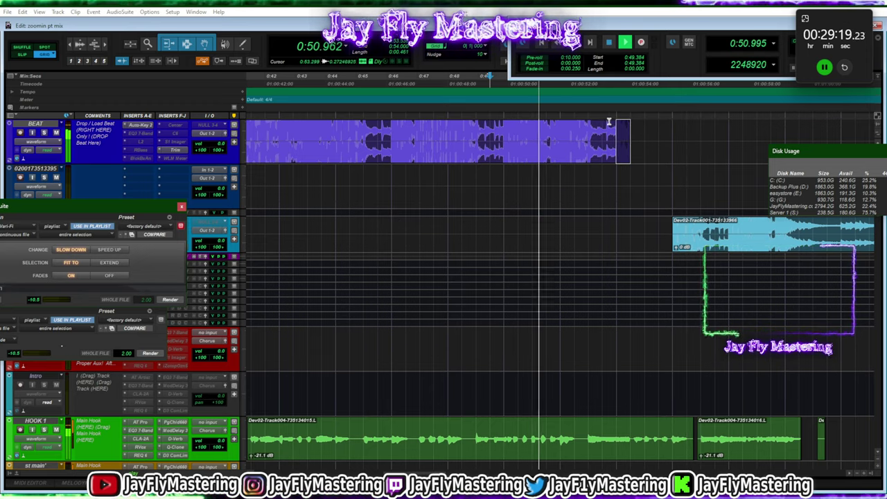
click(625, 125)
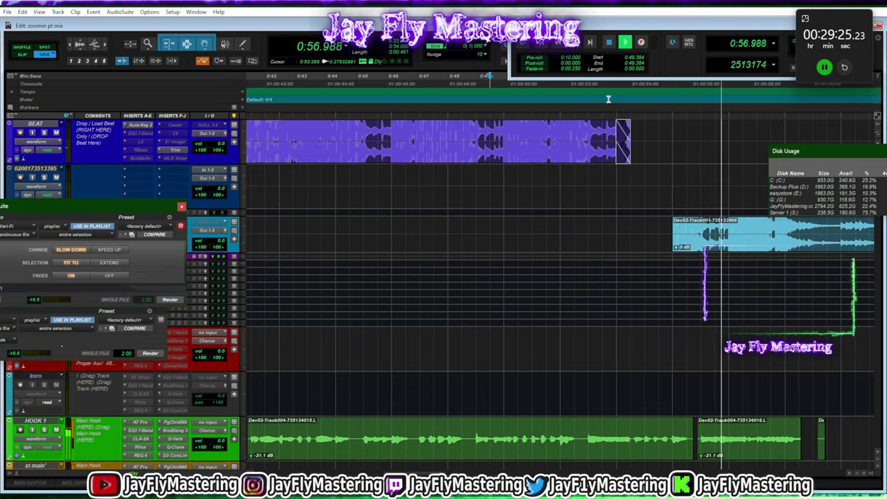
click(486, 46)
click(500, 93)
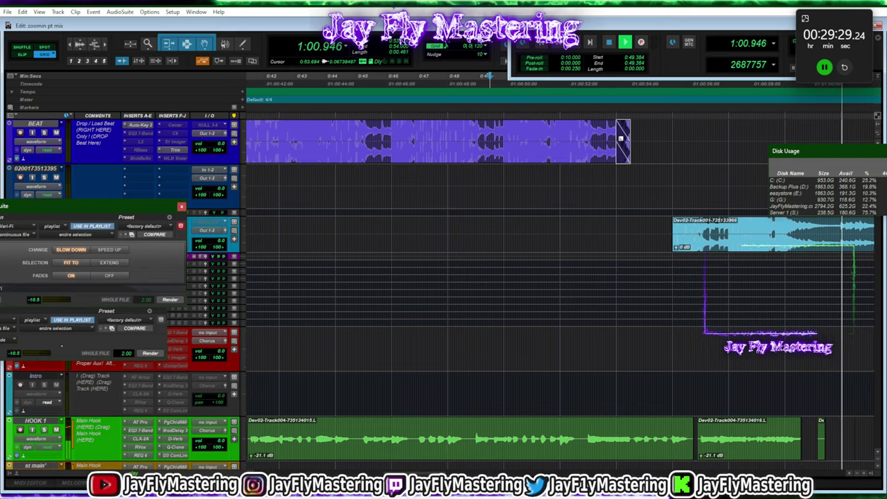
Shorten the fade-out at the end of the BEAT clip to 0.057 seconds and try trimming the start of the Beat Water clip
scroll(628, 141, up, 2)
scroll(608, 156, right, 5)
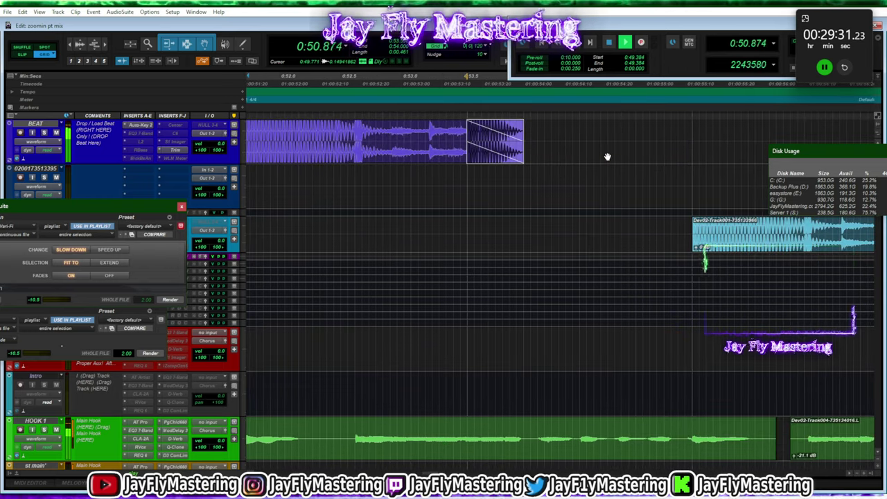
drag(477, 137, 496, 134)
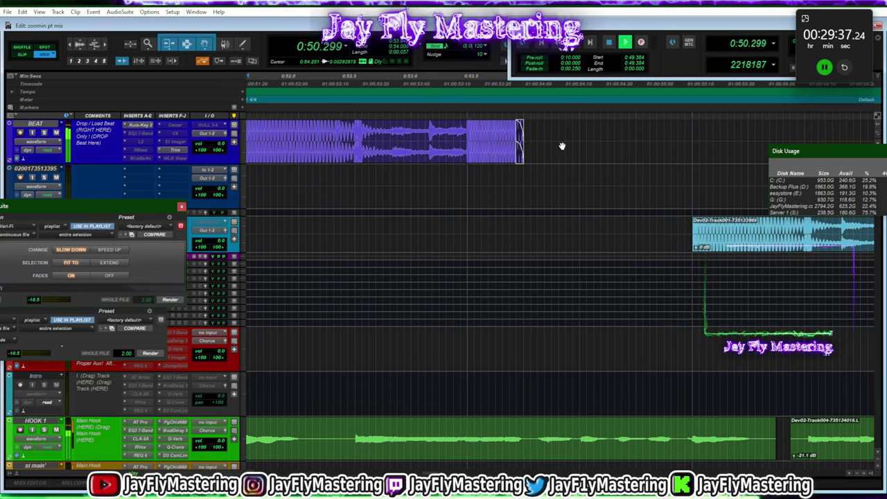
drag(693, 226, 699, 226)
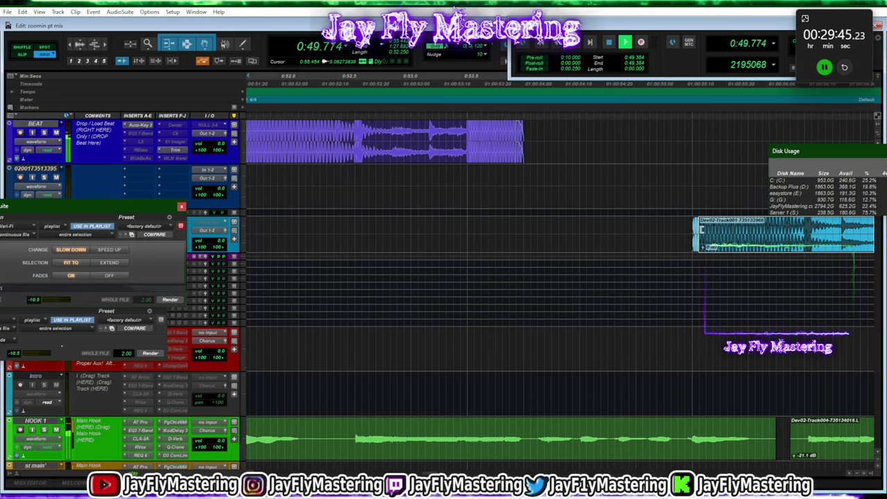
click(684, 285)
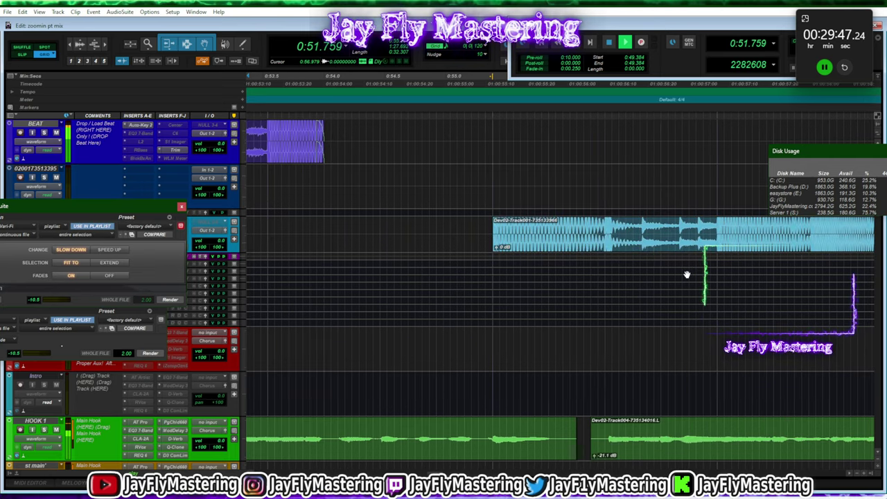
Set the grid to 1/4 note and render Reverse on the 3.692 seconds of Beat Water ending at about 1:13.8
click(486, 48)
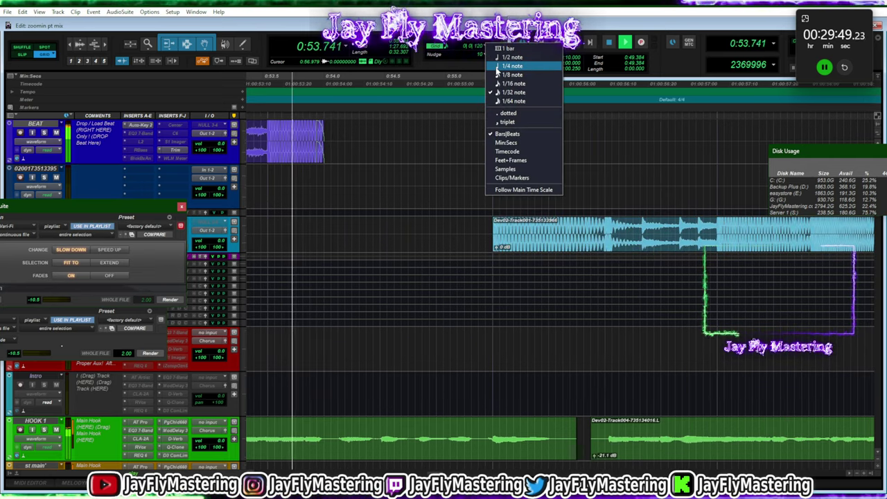
click(497, 67)
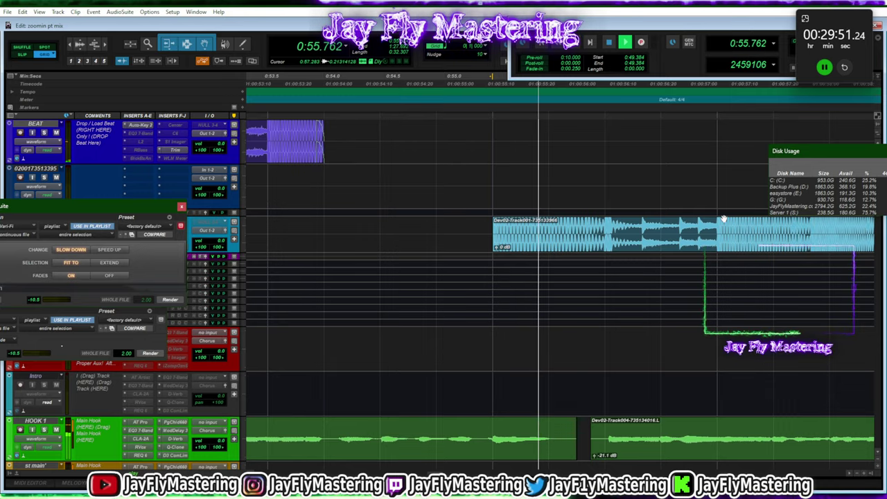
key(r)
key(r)
scroll(627, 219, right, 6)
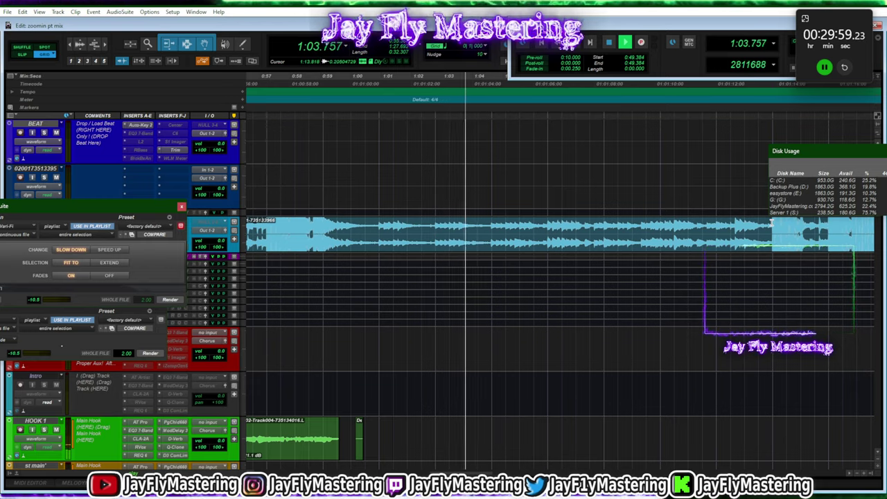
drag(773, 223, 662, 236)
click(150, 354)
Move the reversed clip and the beat following it to the BEAT track, and set the reversed clip's gain to +2.6 dB
drag(795, 237, 787, 154)
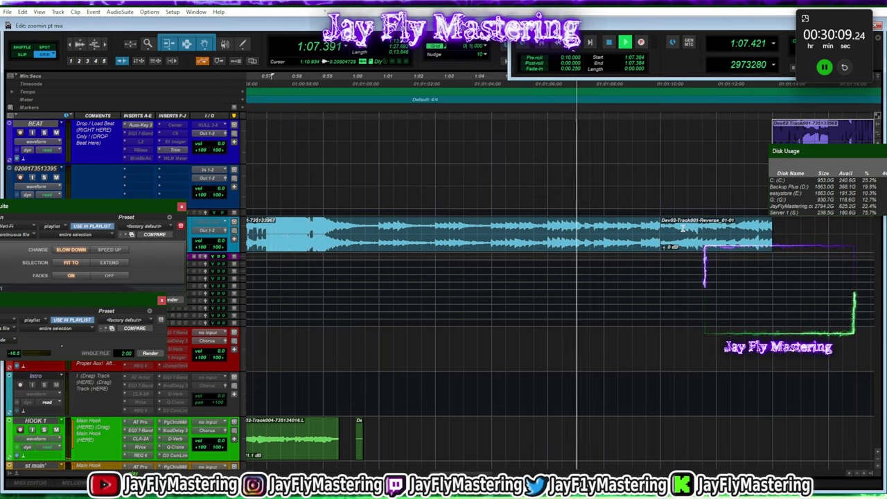
drag(683, 229, 668, 162)
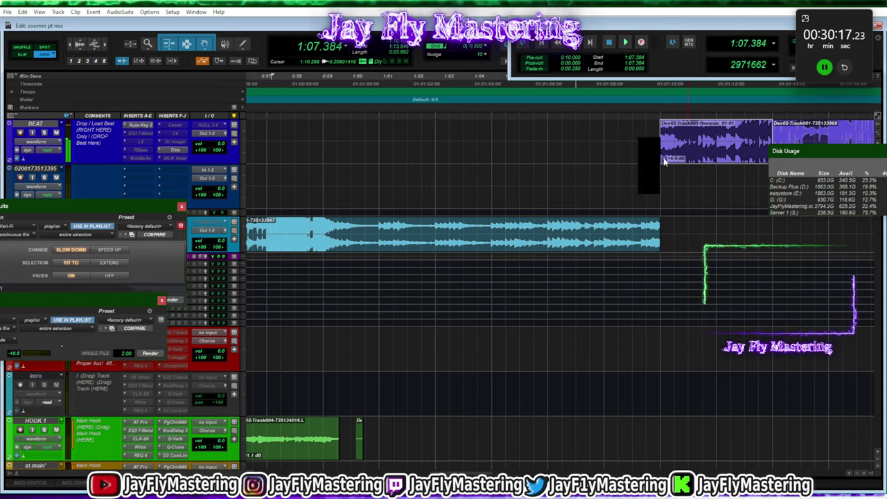
key(space)
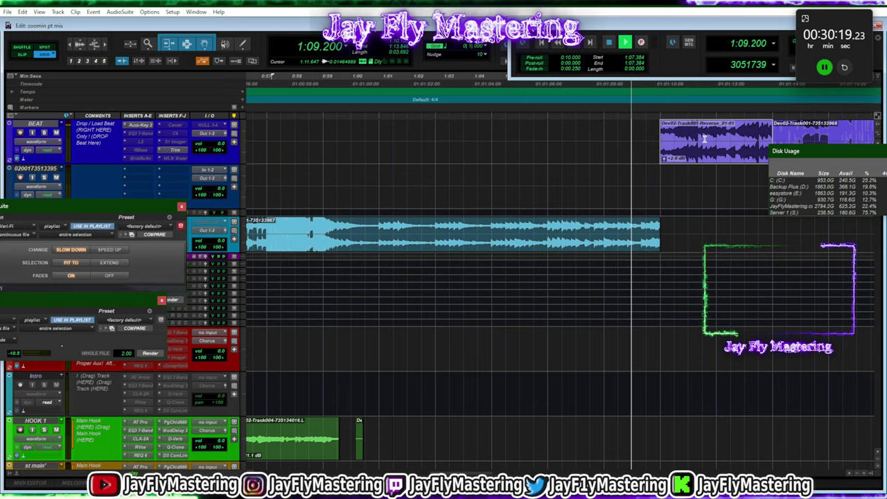
Extend the reversed clip's start by 0.461 seconds on BEAT and render Vari-Fi Speed Up on the added part
drag(665, 136, 652, 136)
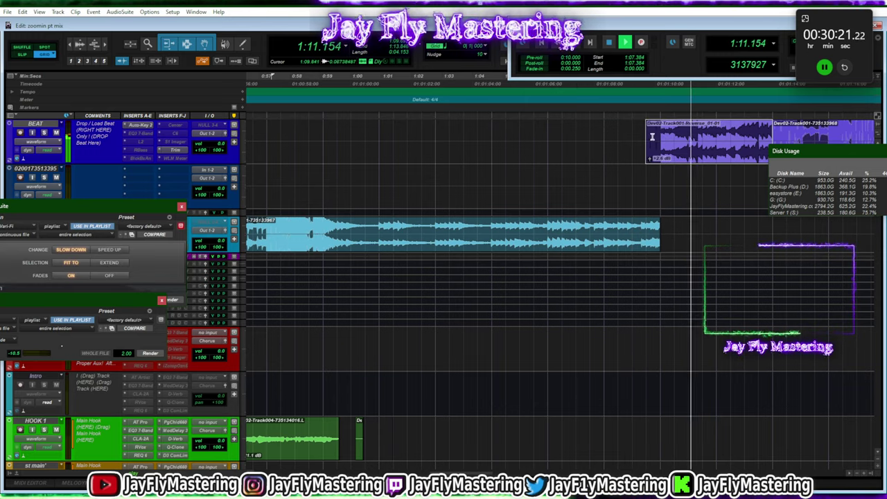
click(108, 251)
click(167, 300)
key(space)
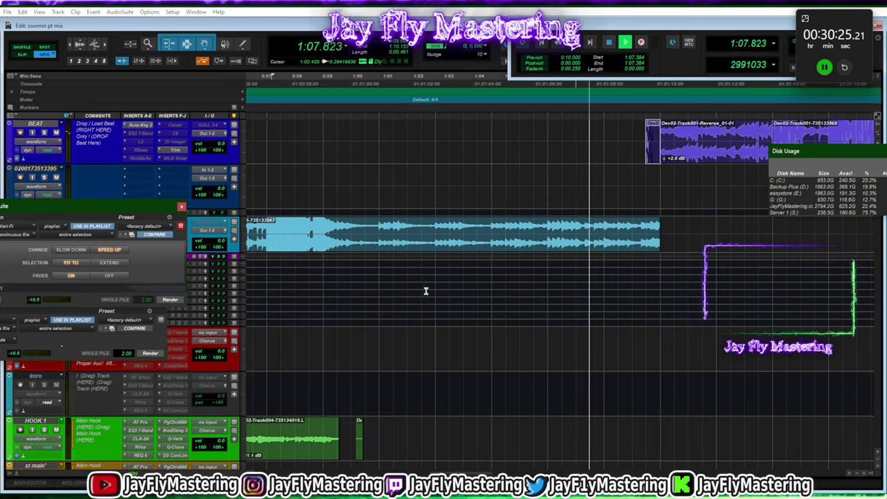
Render Vari-Fi Slow Down on the last 0.923 seconds of the reversed BEAT clip, ending at about 1:13.8
scroll(673, 329, right, 5)
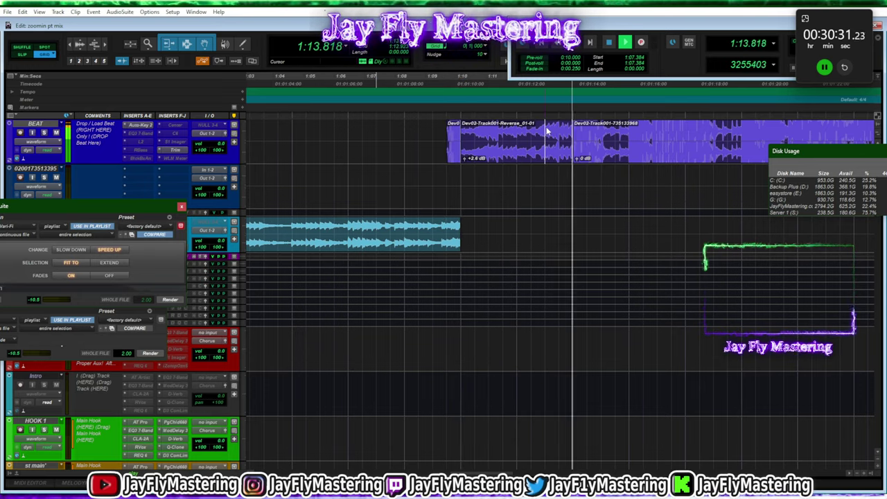
drag(545, 135, 573, 136)
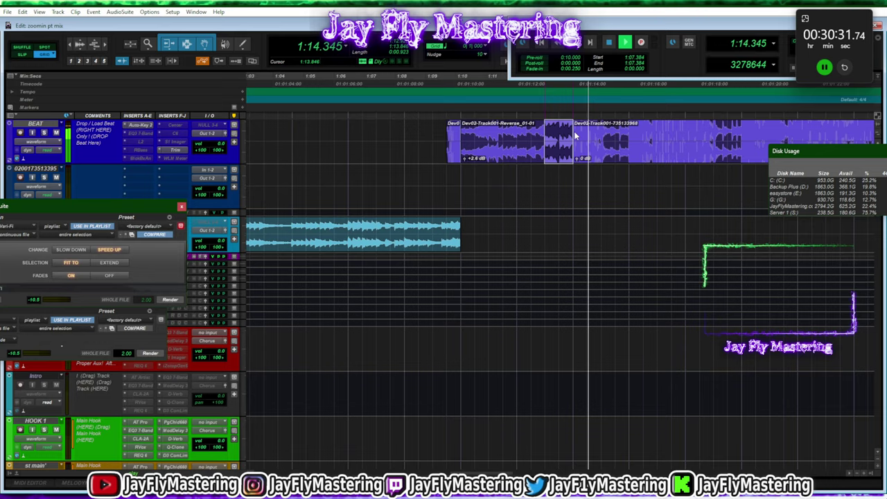
click(175, 299)
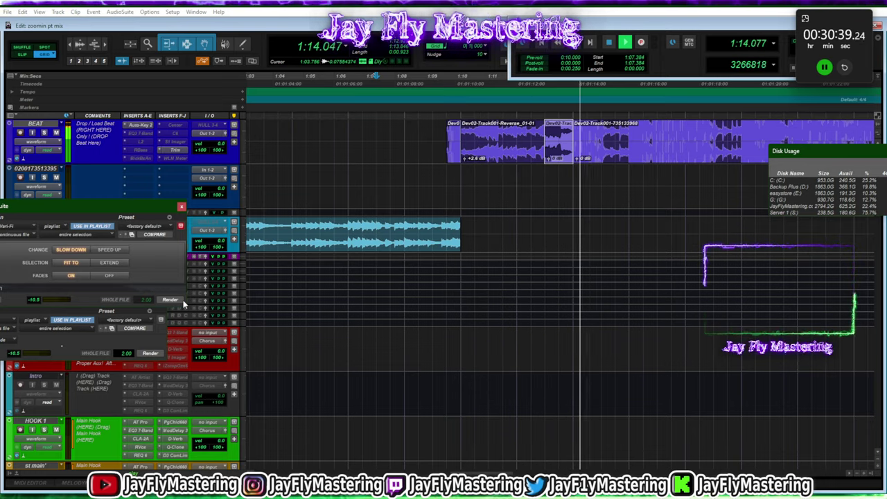
Render Vari-Fi Slow Down on two 0.461-second BEAT sections, starting at about 1:21.2 and 1:27.2
scroll(606, 231, right, 3)
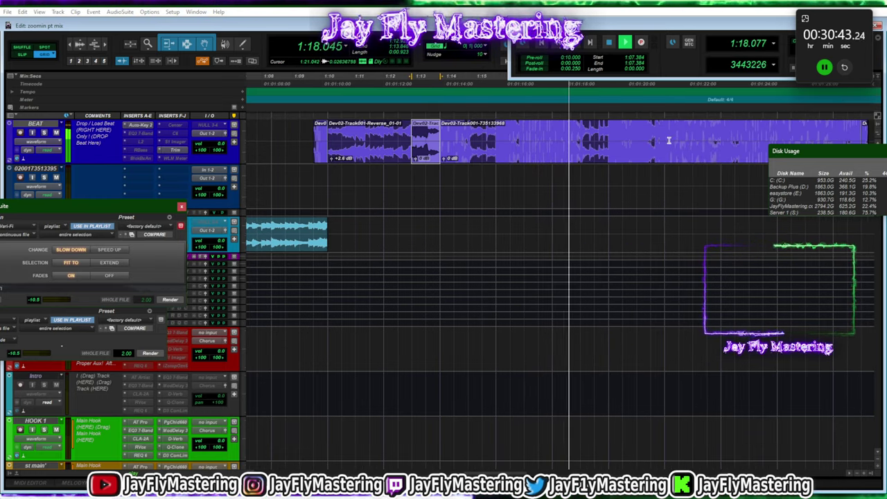
drag(675, 135, 664, 136)
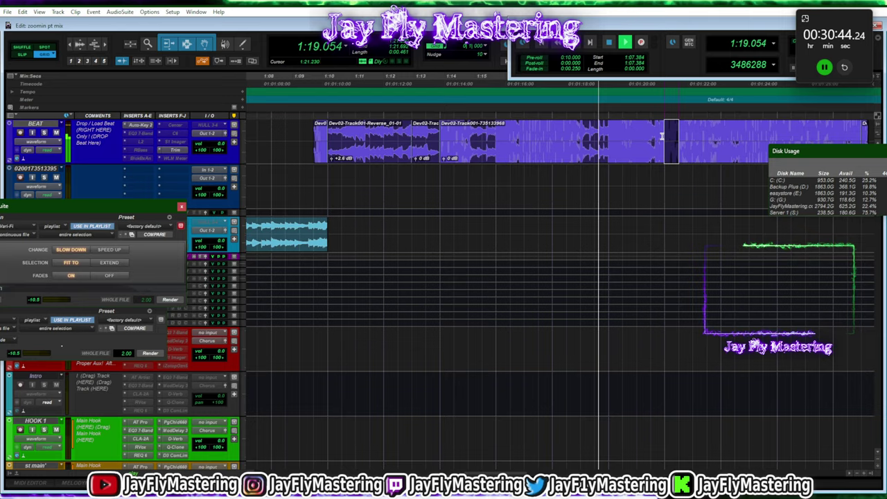
click(166, 300)
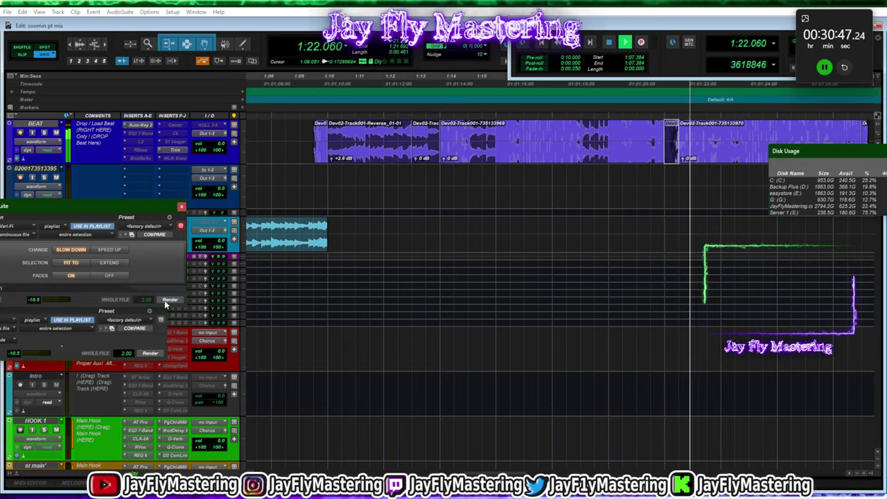
scroll(721, 171, right, 3)
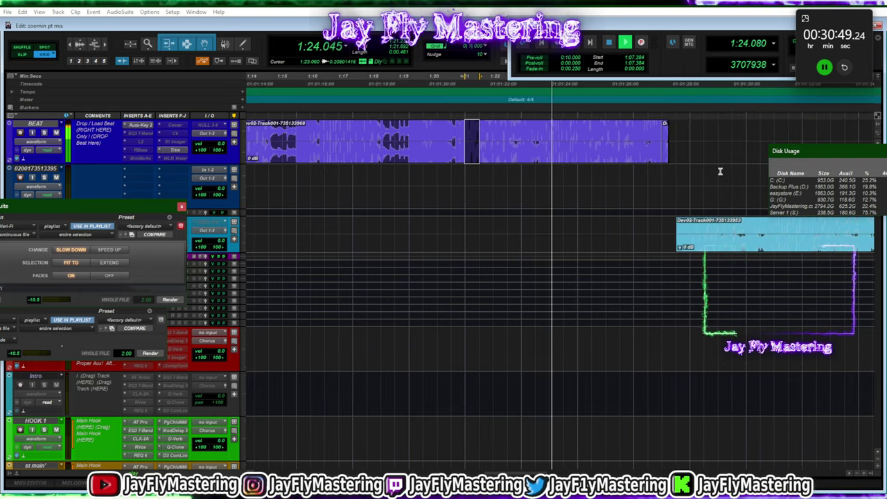
drag(646, 128, 660, 135)
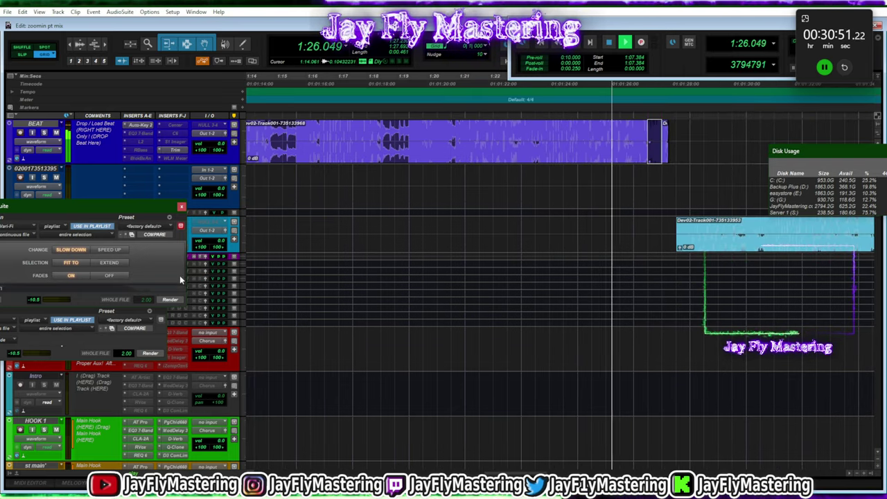
click(172, 300)
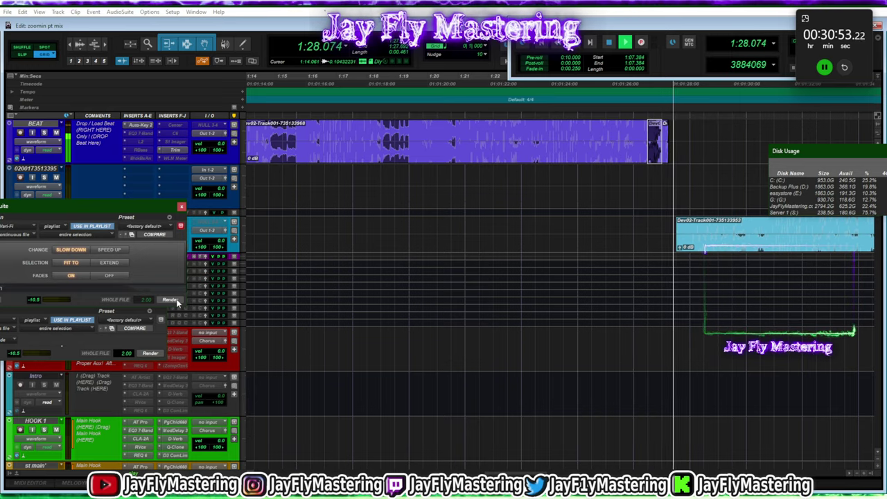
Play back the BEAT ending and duplicate its last 0.230-second clip twice
key(space)
key(space)
click(667, 152)
key(ctrl+d)
key(ctrl+d)
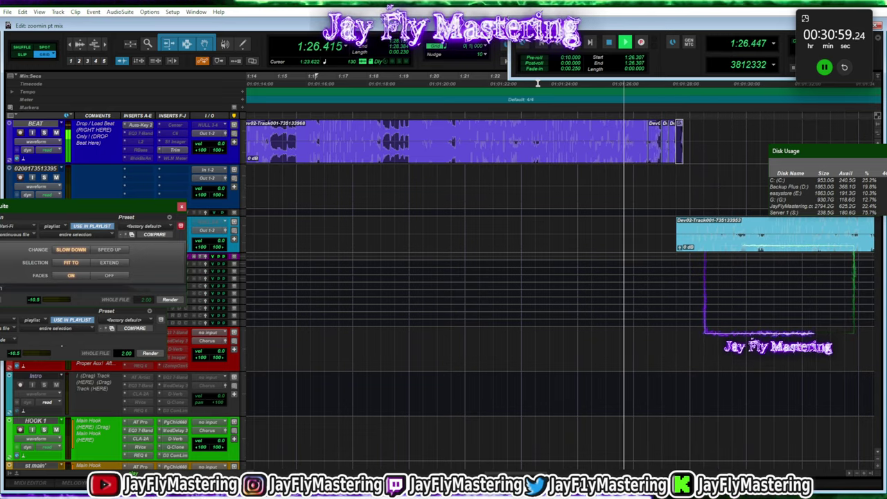
Set the grid to 1/16 note and replace the last two 0.230-second BEAT repeats with four 0.115-second repeats
click(478, 46)
click(493, 74)
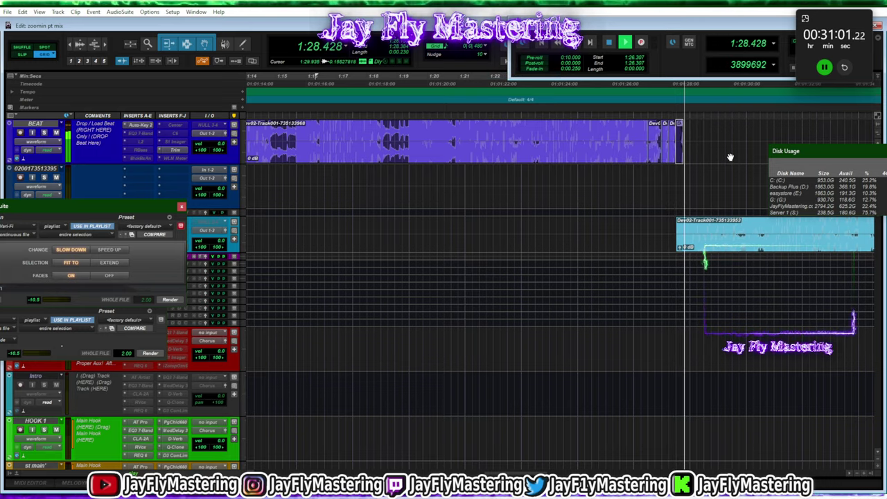
scroll(729, 159, left, 1)
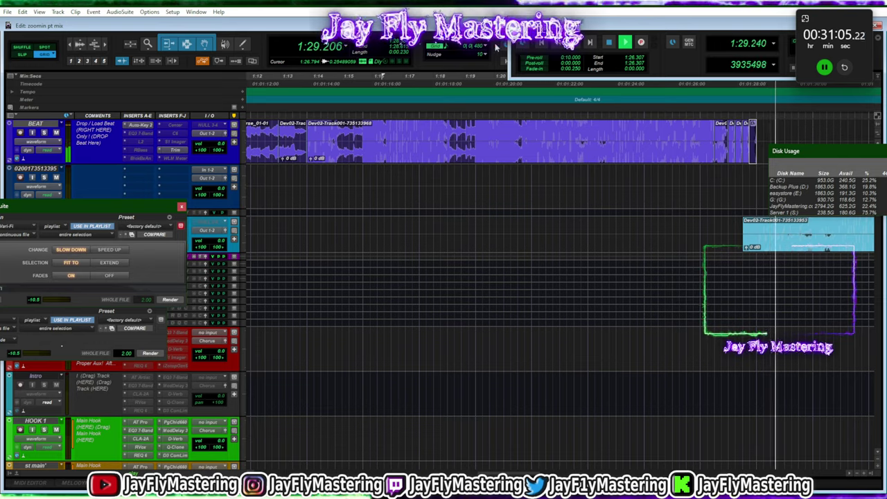
click(498, 46)
click(510, 83)
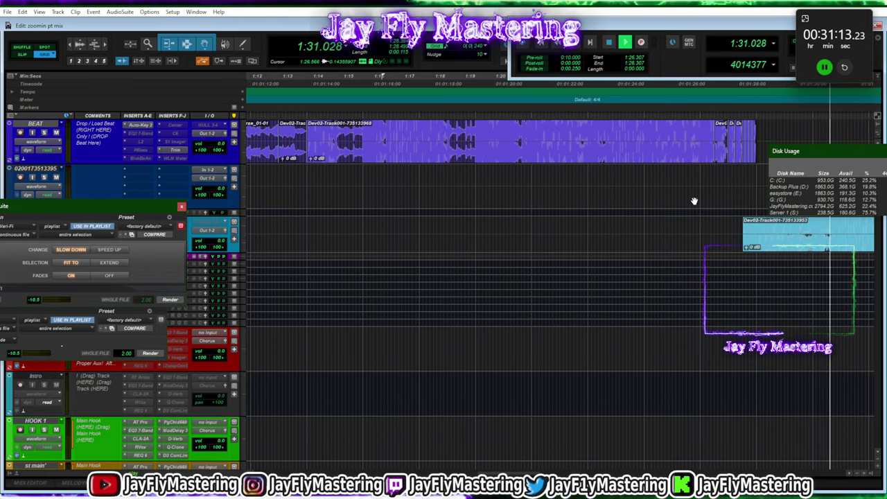
Set the grid to 1/4 note and render Vari-Fi Speed Up on the 1.384 seconds before the last short Beat Water clip
key(r)
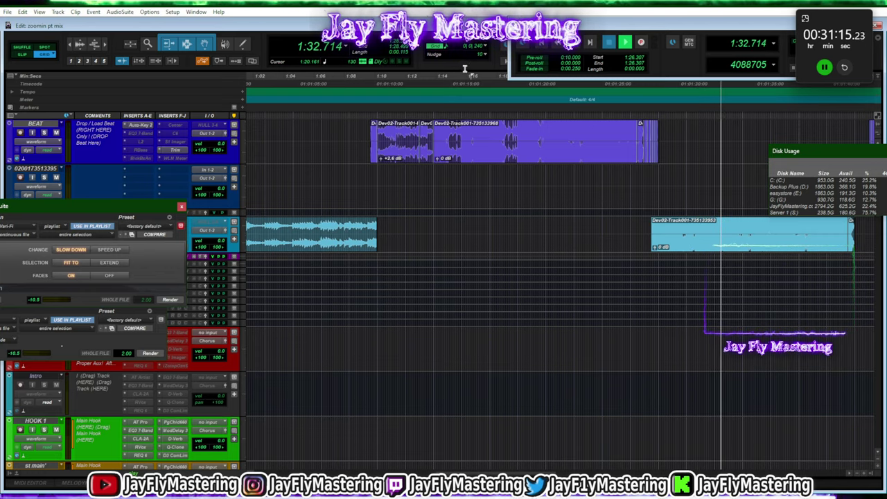
click(484, 50)
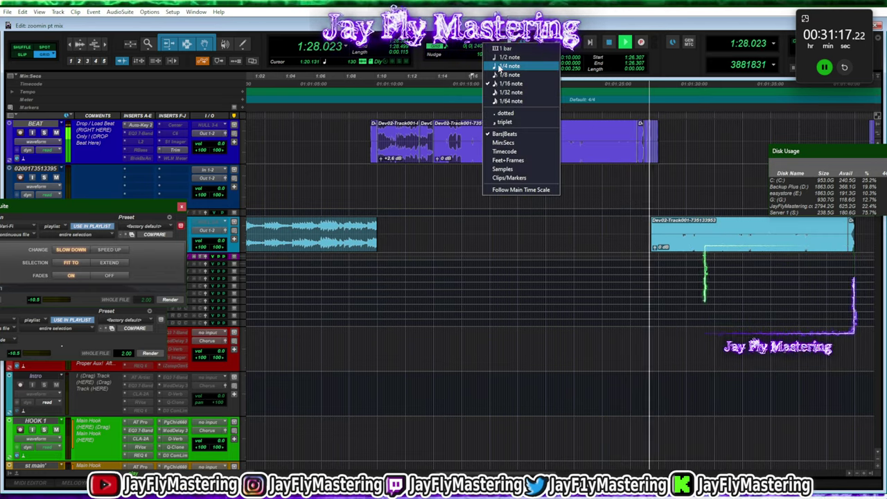
click(499, 70)
scroll(717, 300, left, 1)
scroll(717, 300, right, 3)
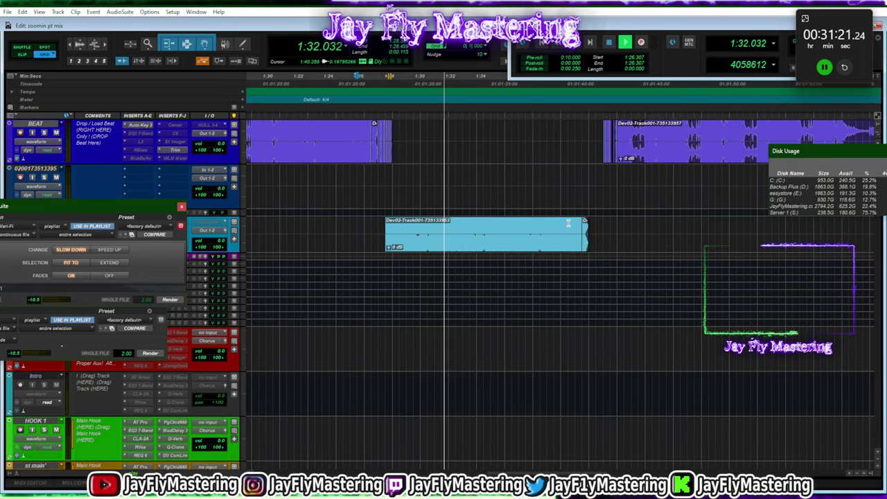
drag(569, 226, 582, 228)
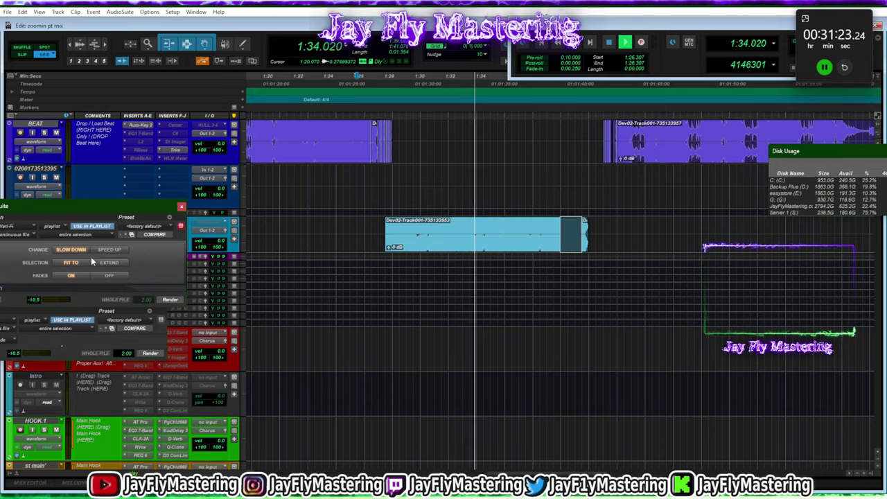
click(108, 249)
click(172, 300)
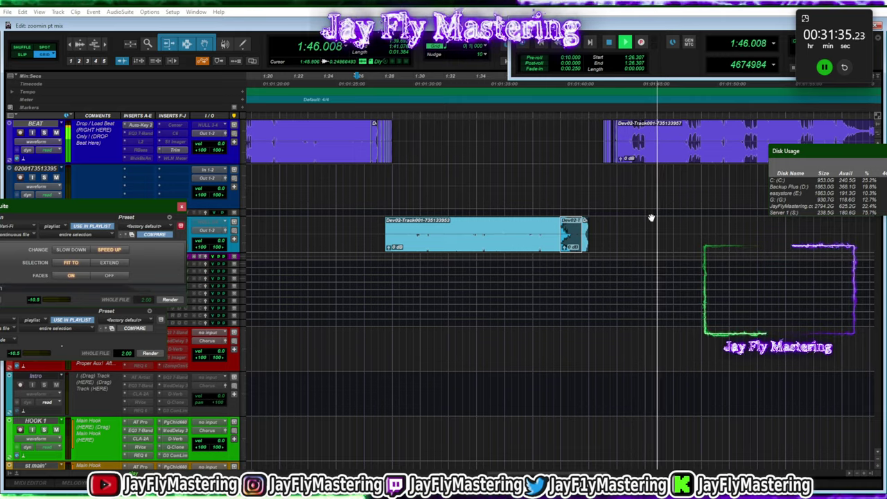
Examine the BEAT repeats near 1:28 and the short clips near 1:43, play back from about 1:42.9, and check the hook tracks
scroll(654, 225, left, 1)
key(t)
key(t)
scroll(655, 225, right, 14)
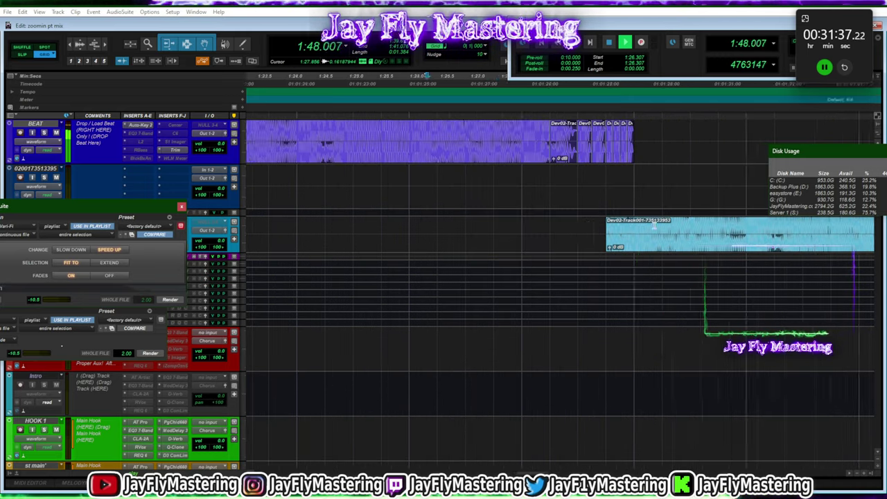
key(t)
key(t)
scroll(654, 225, right, 15)
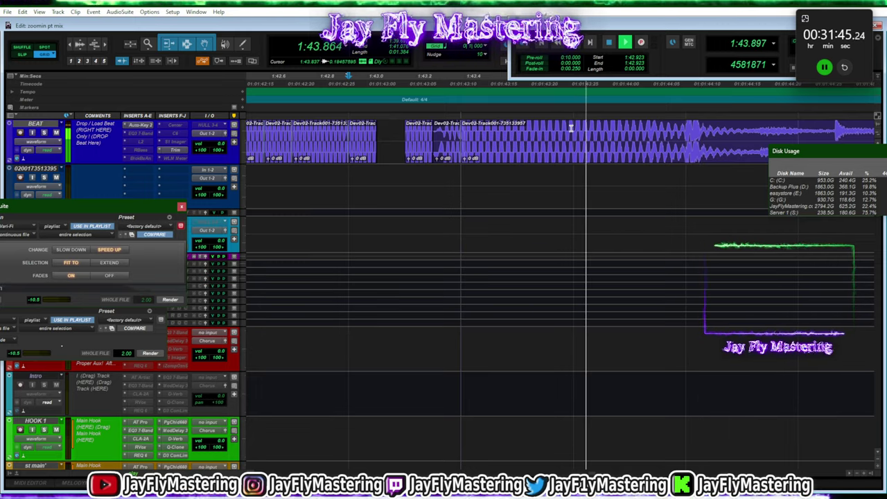
key(r)
key(r)
key(r)
key(r)
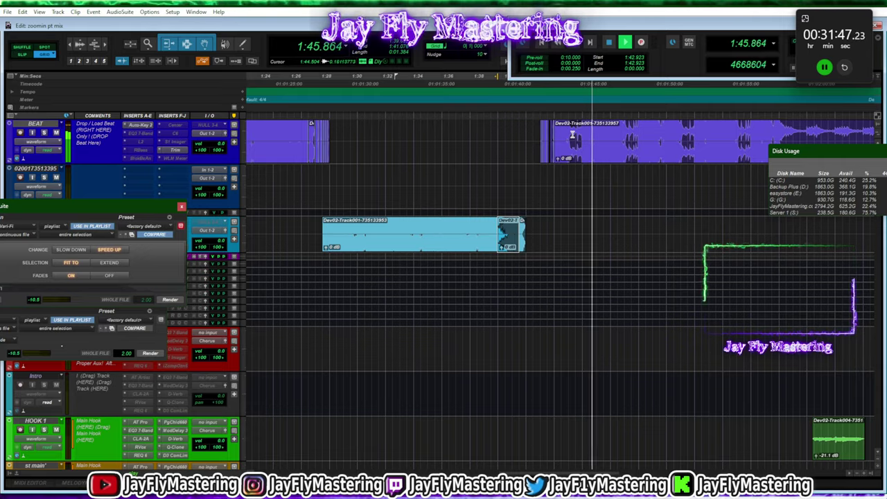
scroll(596, 233, down, 10)
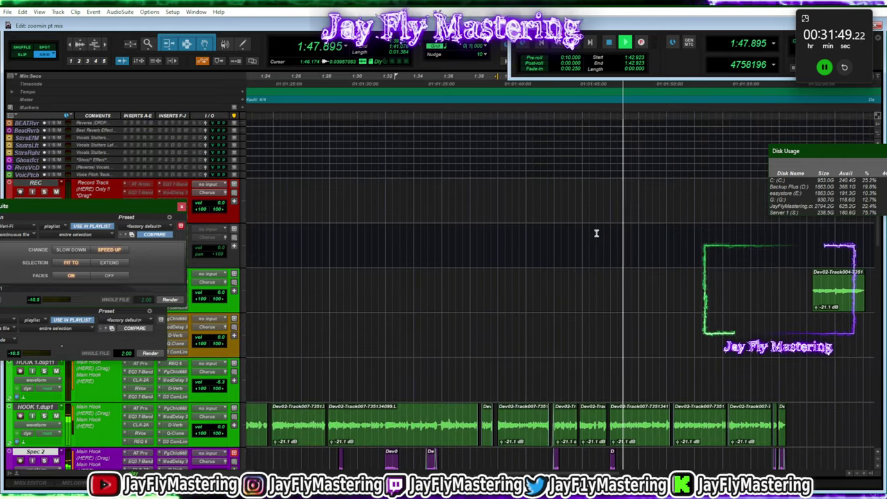
scroll(596, 233, up, 5)
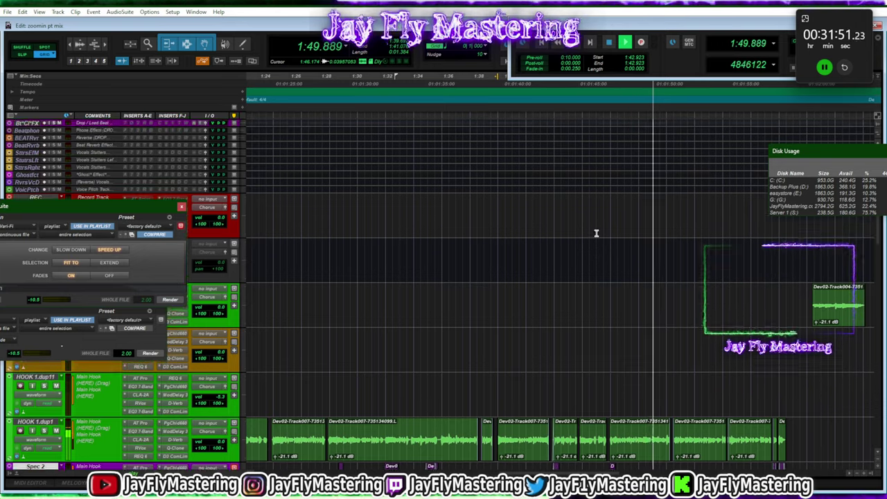
Try rendering Reverse on the 5.538 seconds of BEAT leading up to about 2:13
scroll(596, 233, up, 2)
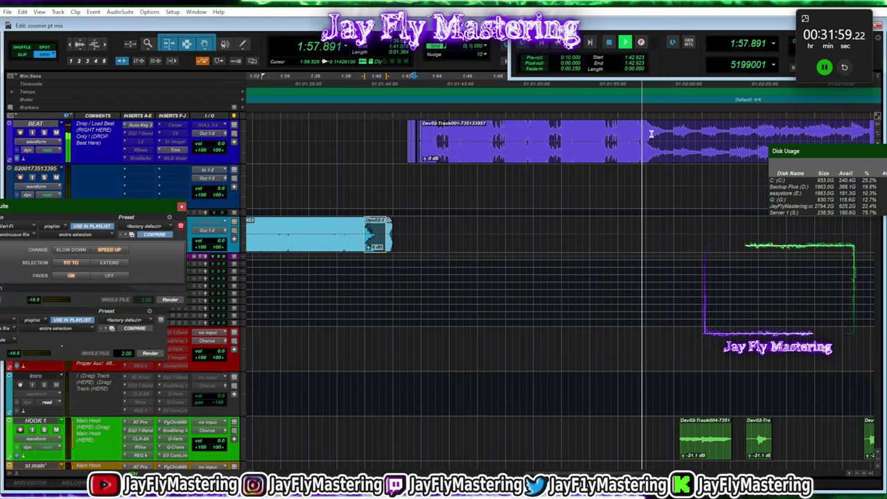
scroll(739, 183, right, 3)
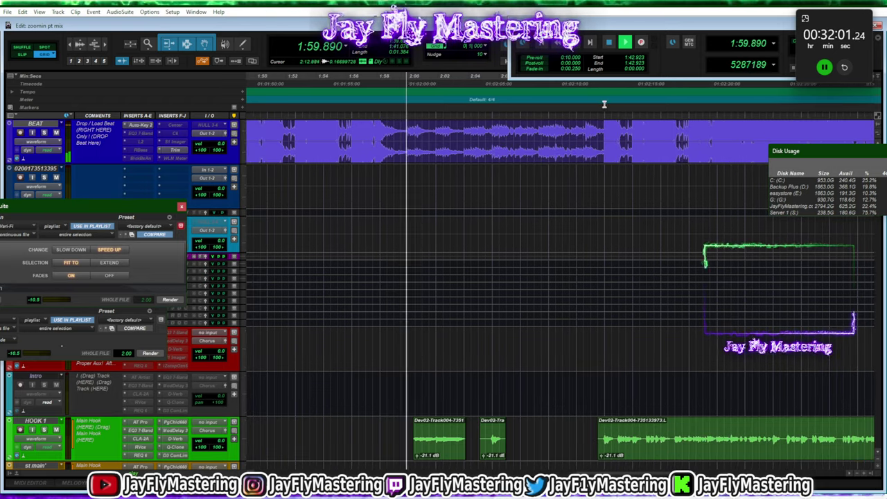
drag(605, 142, 522, 157)
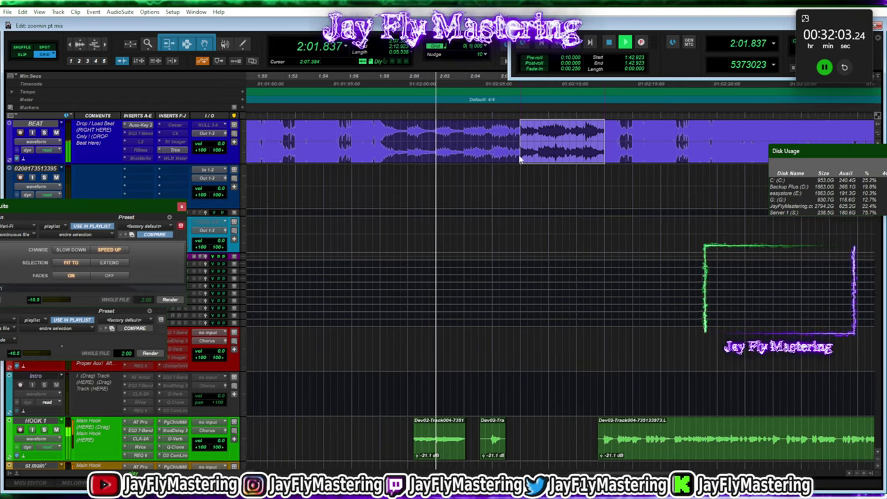
click(152, 353)
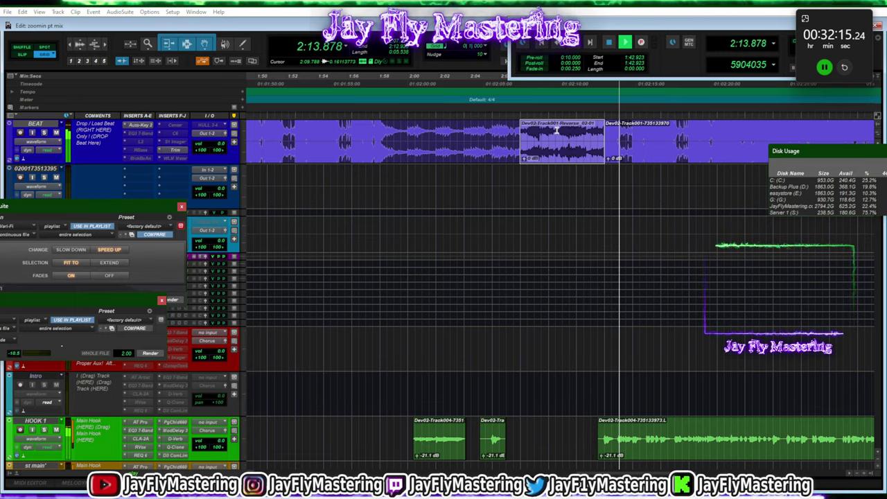
Render Vari-Fi Speed Up on the 3.692 seconds of BEAT before about 2:13 and raise that clip's gain to +6.0 dB
drag(548, 132, 592, 133)
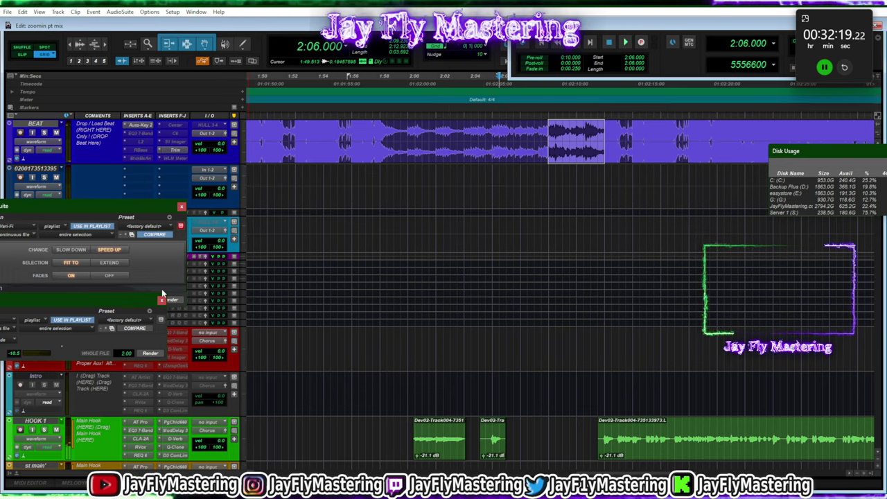
click(177, 300)
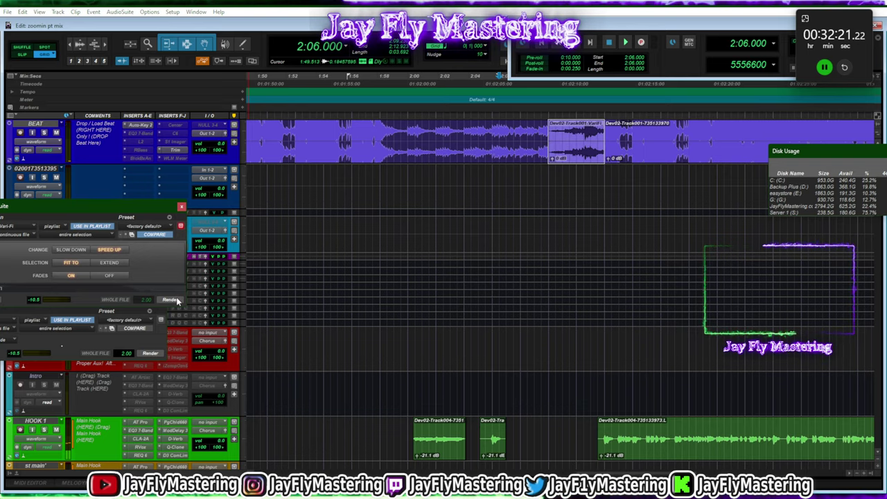
key(space)
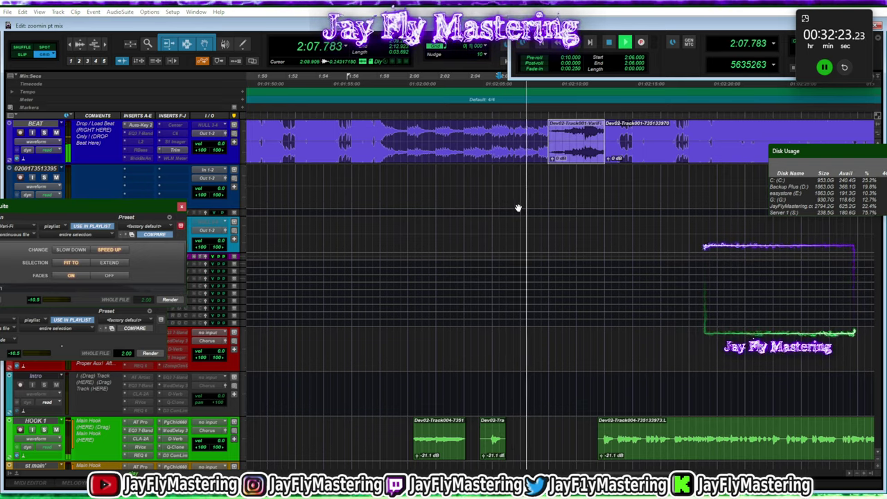
drag(552, 158, 554, 163)
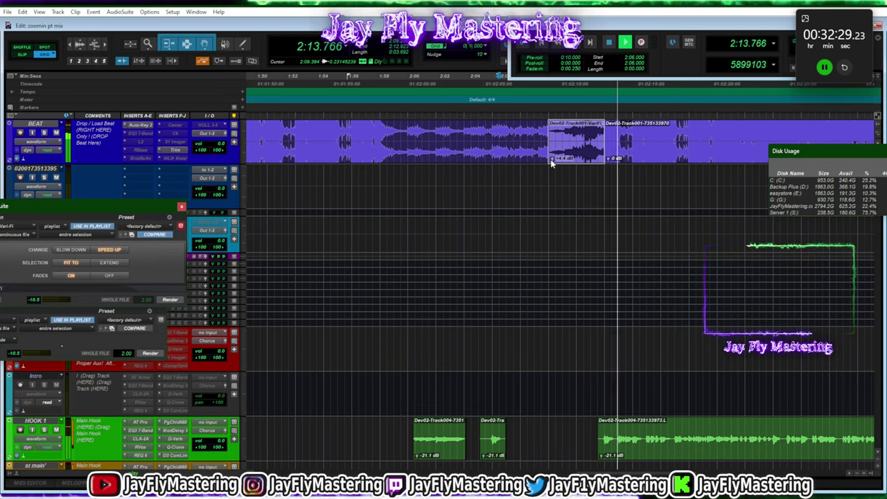
Try Reverse on the 3.692-second BEAT clip and Vari-Fi on the 1.846 seconds after it, and undo both renders
click(150, 353)
drag(633, 133, 605, 139)
click(171, 300)
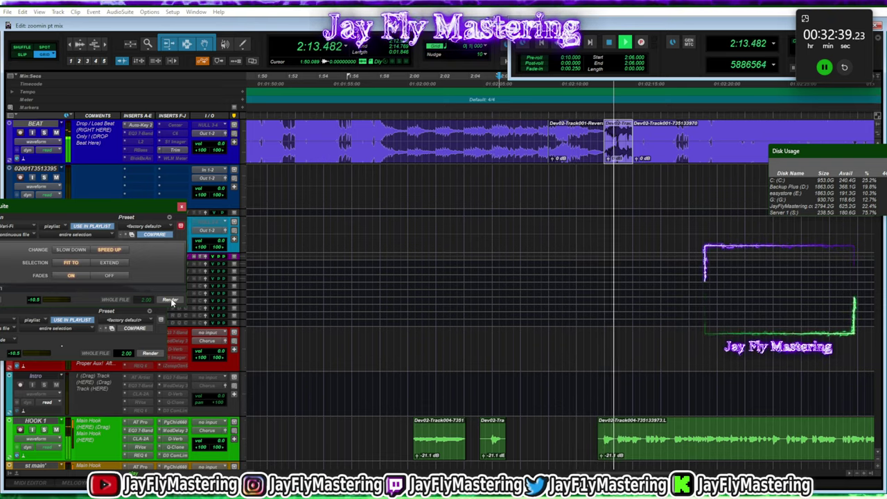
key(ctrl+z)
key(ctrl+z)
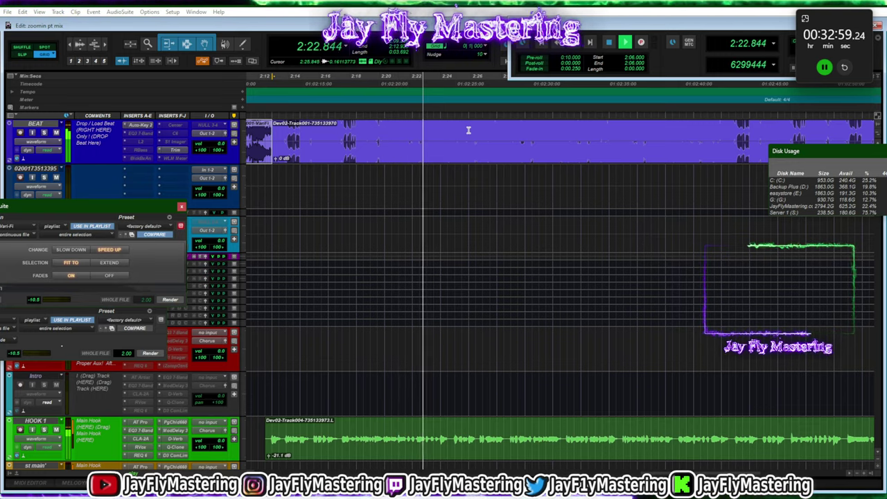
Cut a short drop-out into BEAT from about 2:25 and move the remaining 32.866 seconds to the Beat Water track
drag(468, 130, 519, 228)
key(Delete)
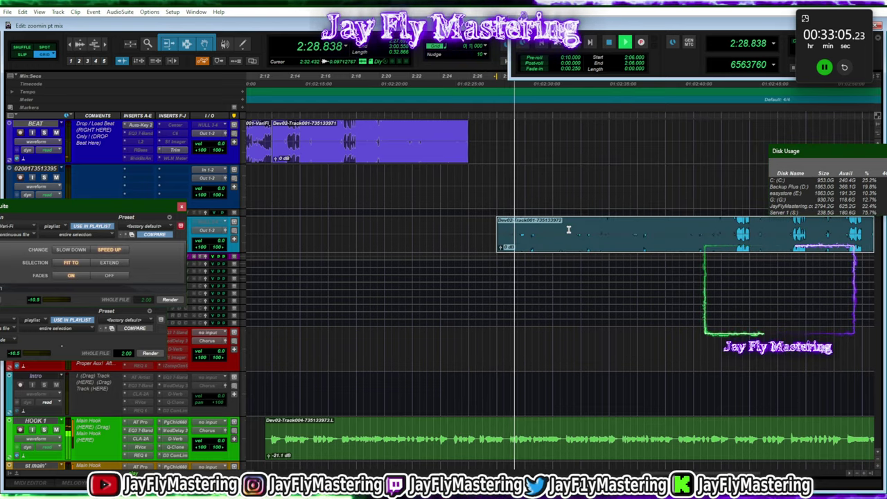
scroll(568, 229, right, 5)
scroll(568, 229, left, 8)
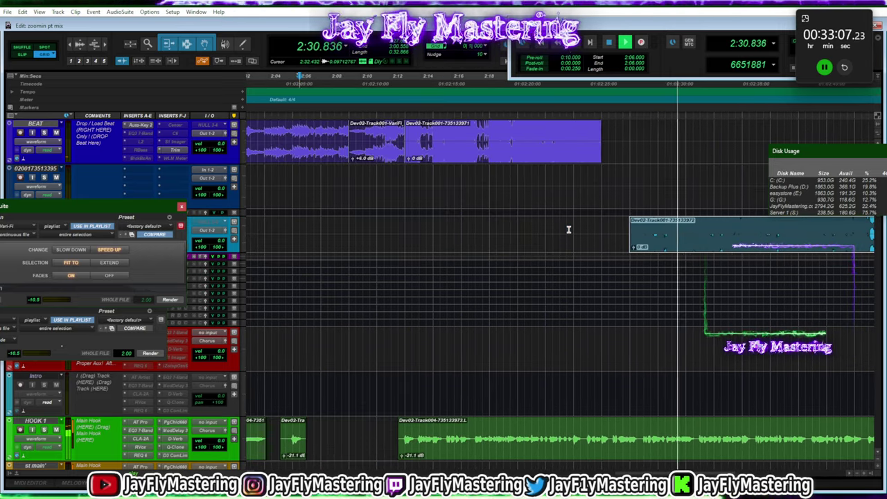
scroll(569, 229, right, 10)
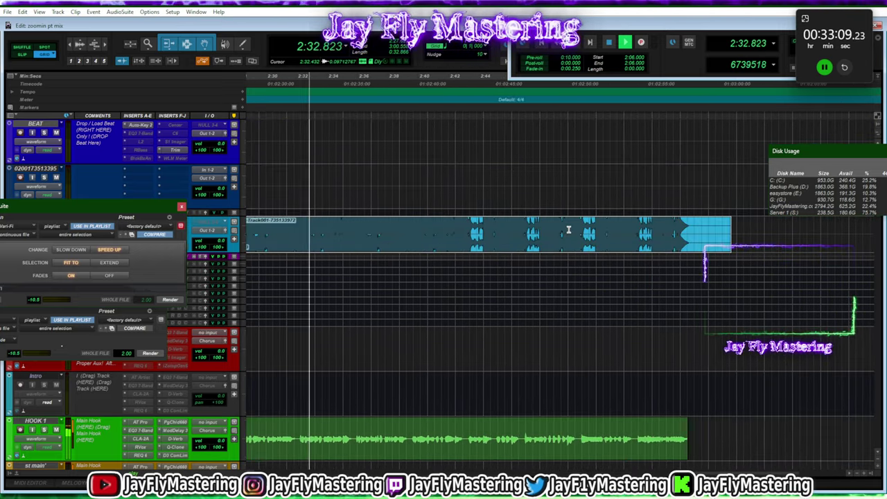
Render Vari-Fi Speed Up on a short Beat Water section before about 2:40 and move the last 19.943 seconds back to BEAT
drag(428, 226, 414, 229)
click(174, 301)
drag(462, 243, 460, 141)
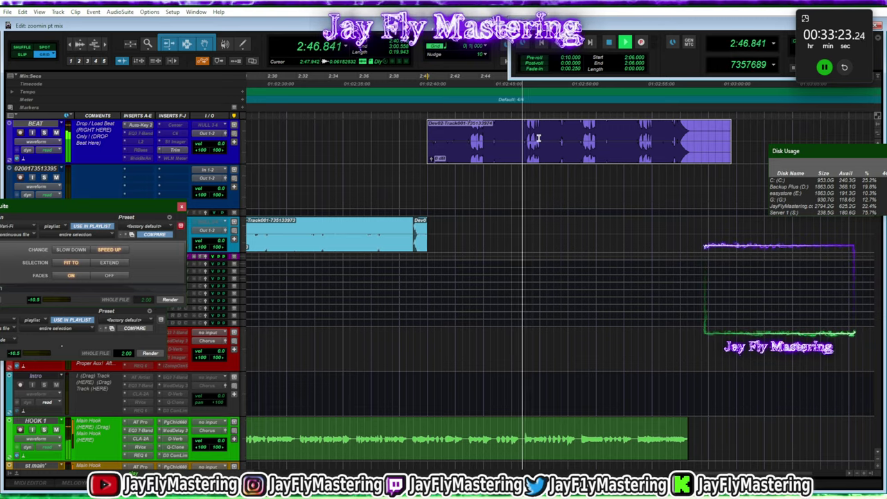
Duplicate the final 19.943-second BEAT clip, move the copy earlier to start at about 2:57, and render Reverse on it
drag(542, 137, 655, 136)
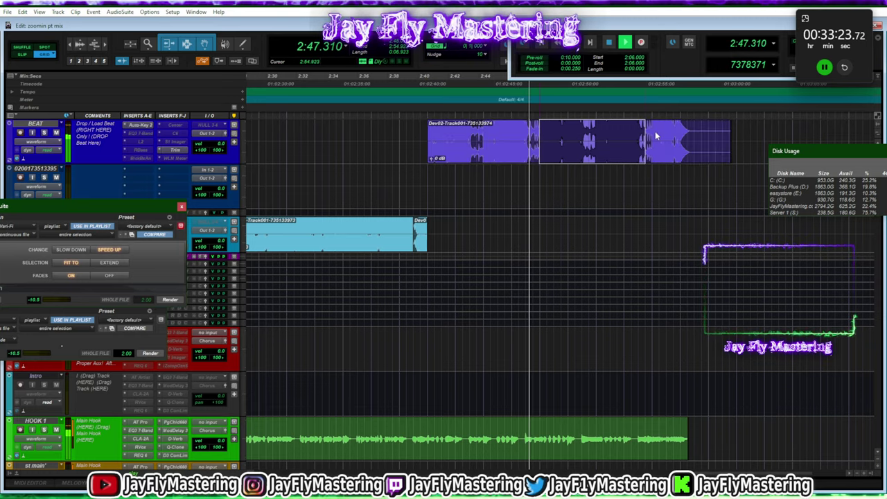
click(462, 161)
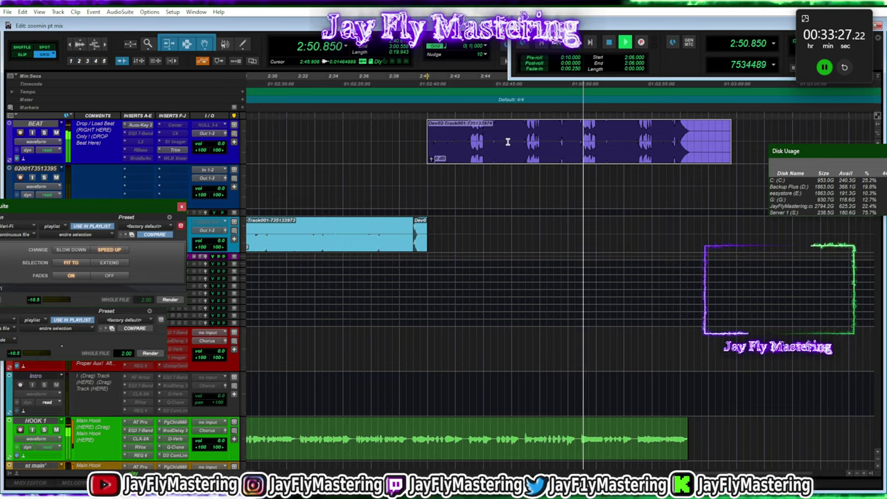
key(ctrl+d)
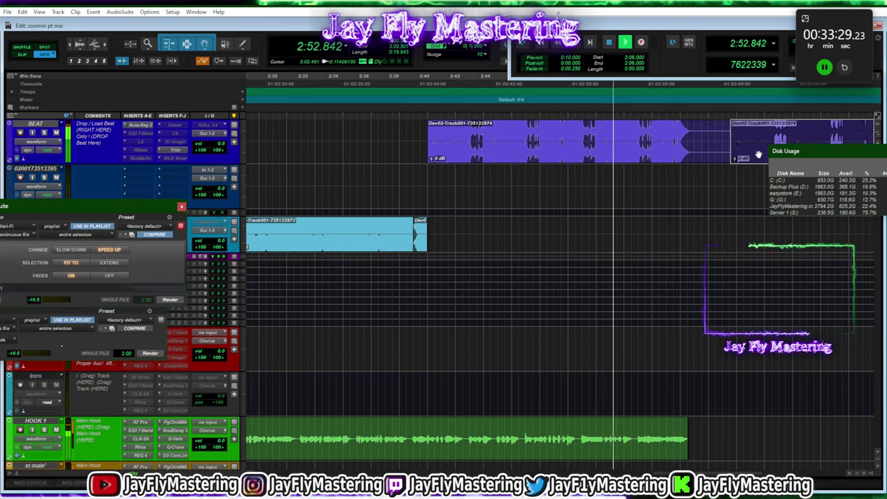
drag(759, 155, 711, 158)
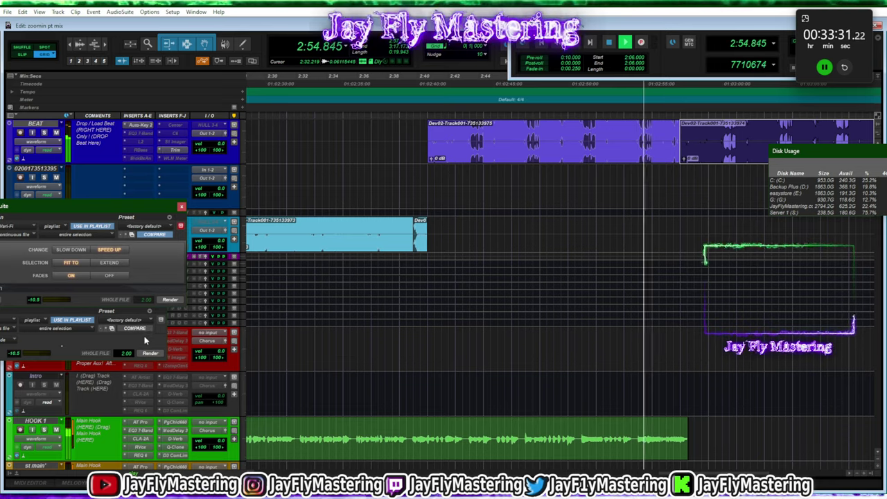
click(151, 355)
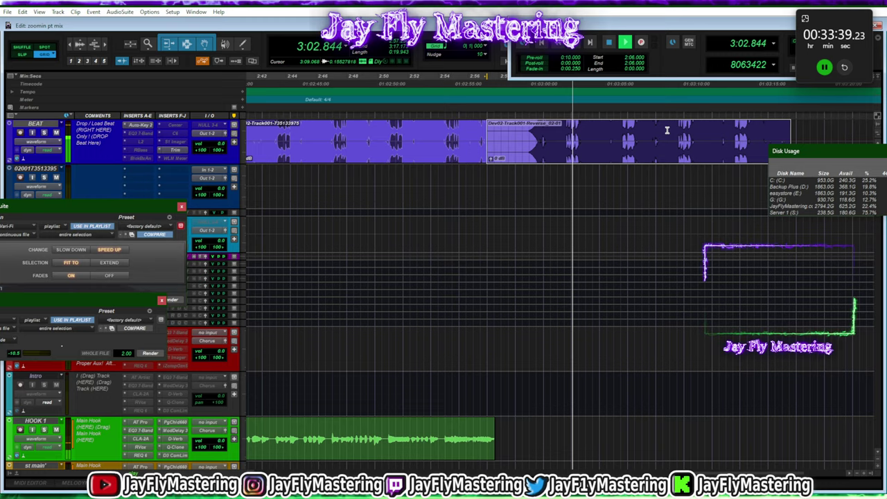
Delete the reversed BEAT clip's end from about 3:09, and add a fade-out extended to 5.076 seconds
drag(667, 130, 786, 145)
key(Delete)
drag(667, 125, 612, 127)
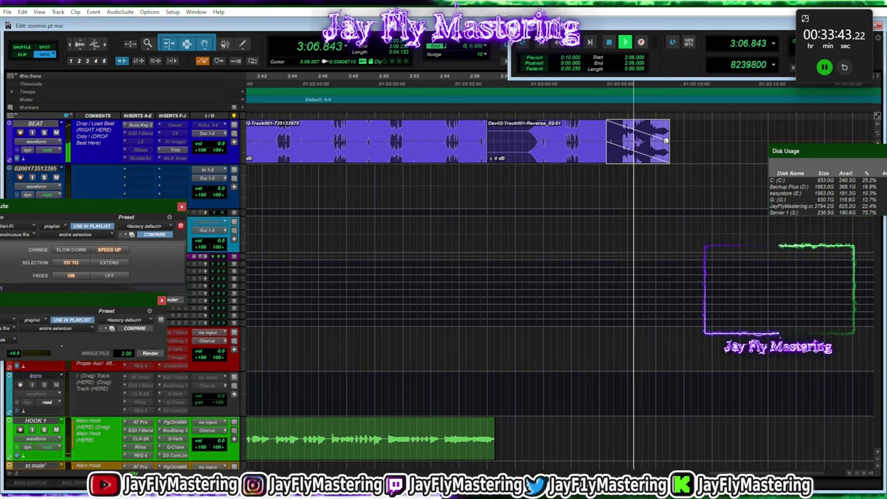
drag(665, 132, 685, 132)
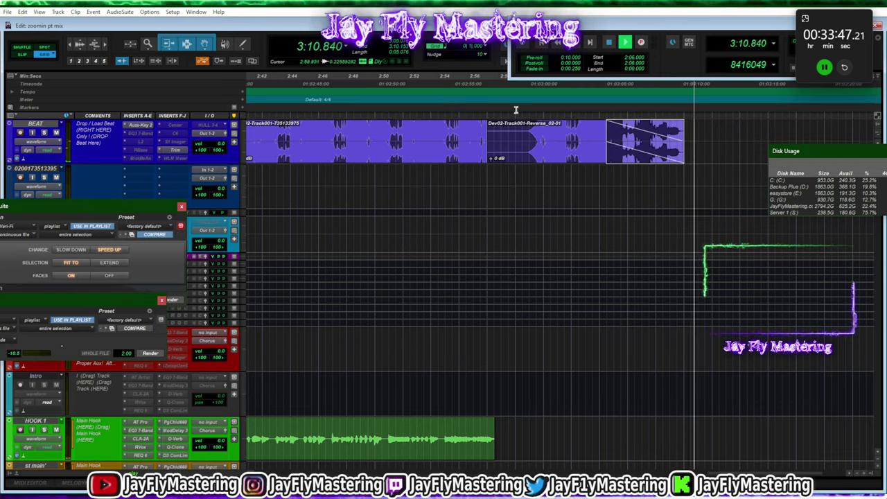
Trim the quiet start off the reversed BEAT ending, try butting it against the previous clip, and undo that move
click(474, 82)
drag(491, 145, 533, 149)
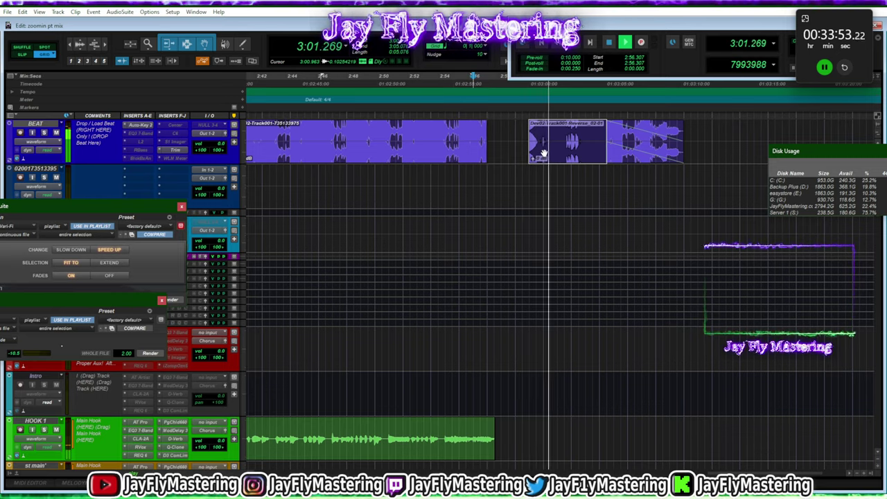
drag(552, 150, 511, 160)
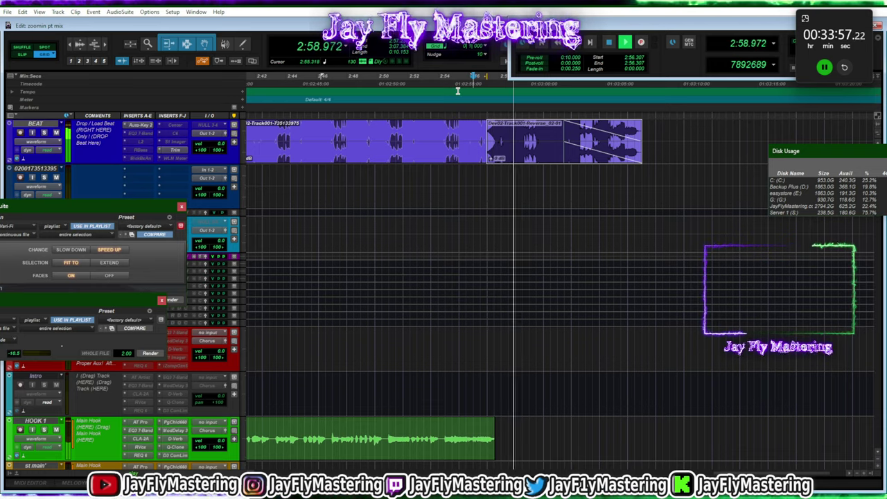
key(ctrl+z)
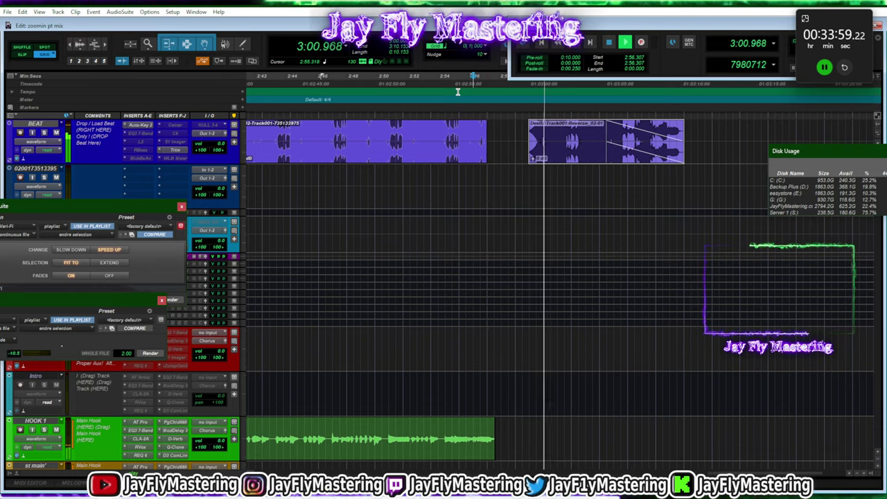
Add a 0.461-second fade-in to the reversed BEAT ending and play back through its fade-out
click(531, 129)
key(space)
key(space)
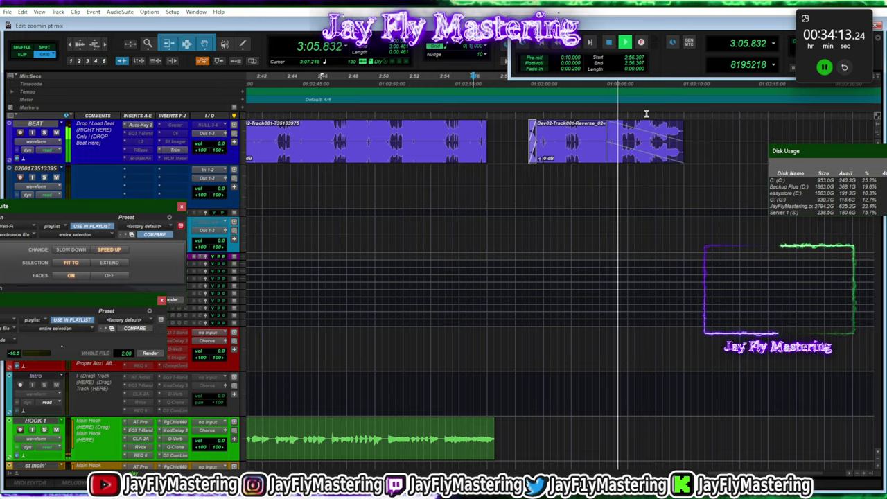
click(685, 136)
mouse_move(695, 132)
mouse_down()
mouse_move(707, 136)
mouse_move(687, 146)
mouse_up()
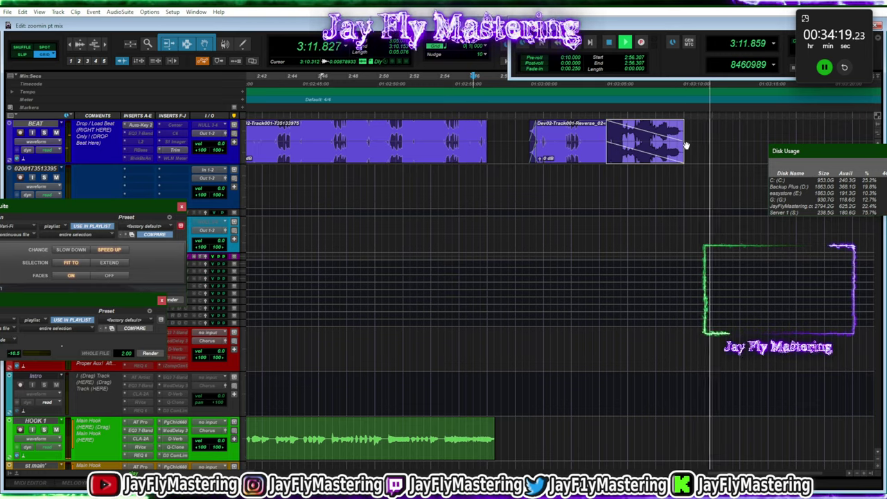
Play the mix from the start and check the audio levels in Voicemeeter and OBS
key(Return)
key(space)
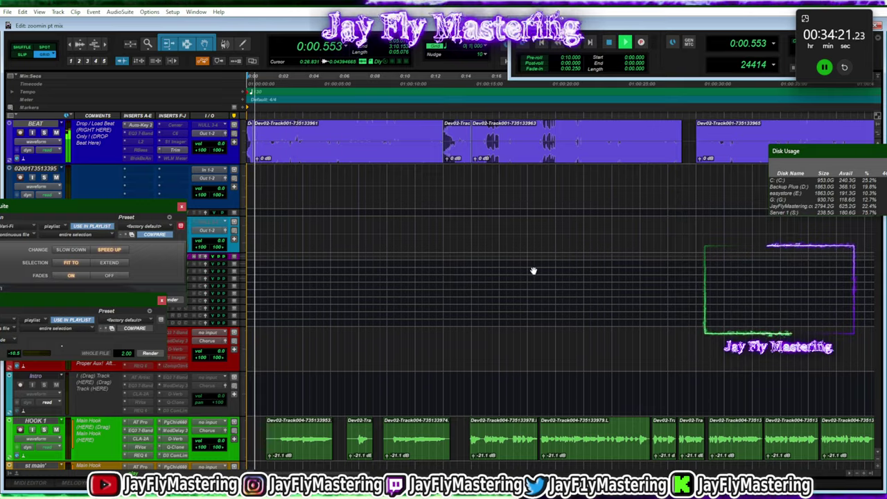
scroll(533, 272, down, 6)
scroll(534, 275, down, 5)
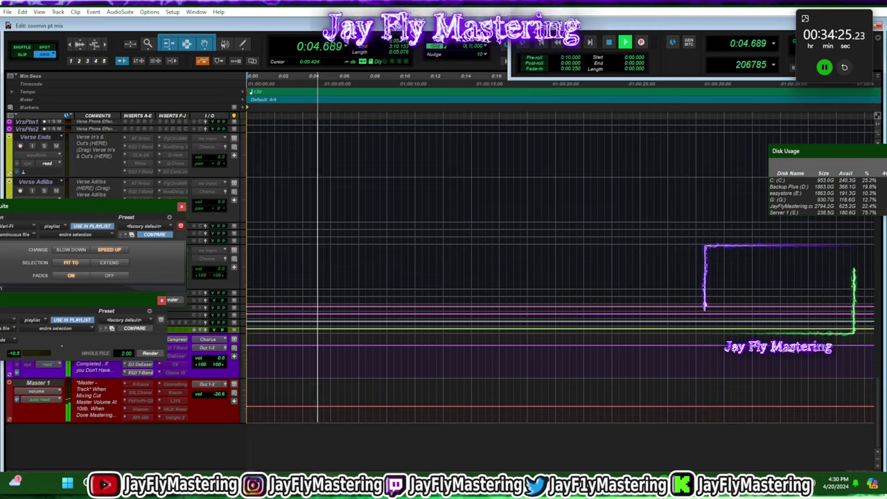
mouse_move(210, 485)
click(210, 444)
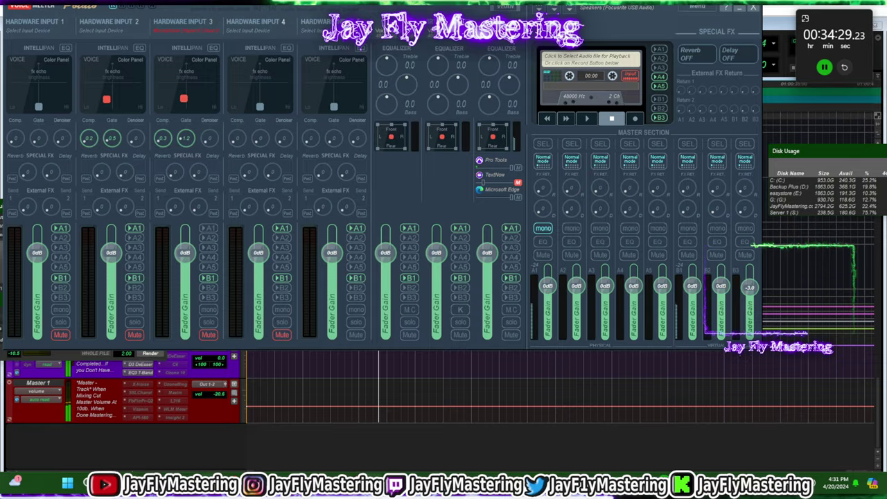
click(381, 485)
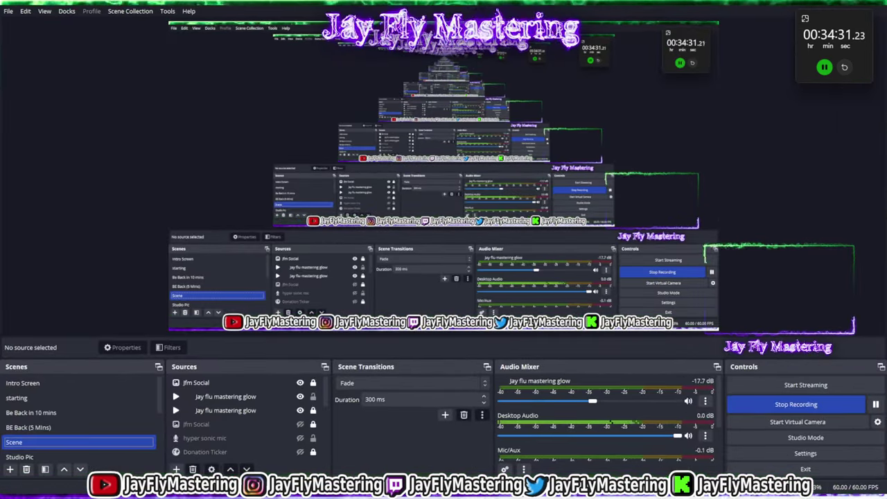
click(856, 10)
click(692, 458)
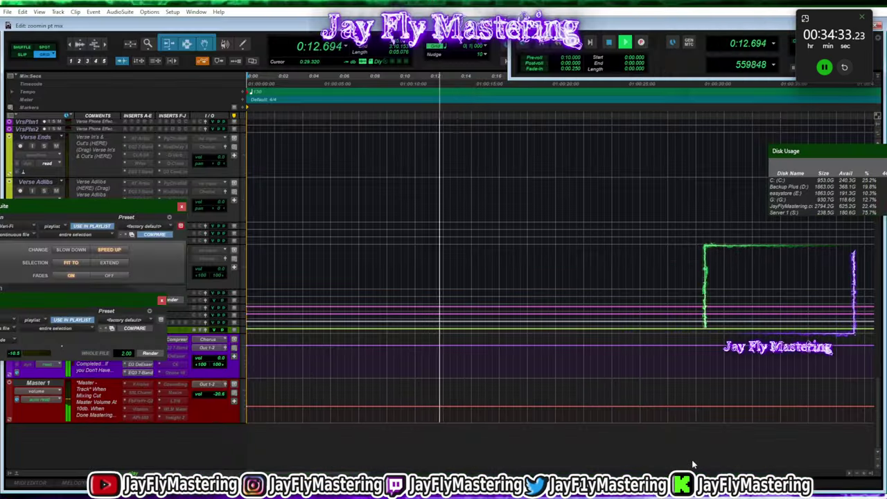
Activate the EQ3 7-Band insert on Aux 1, open its window, and rearrange the plug-in windows to uncover the Aux and Master tracks
right_click(177, 347)
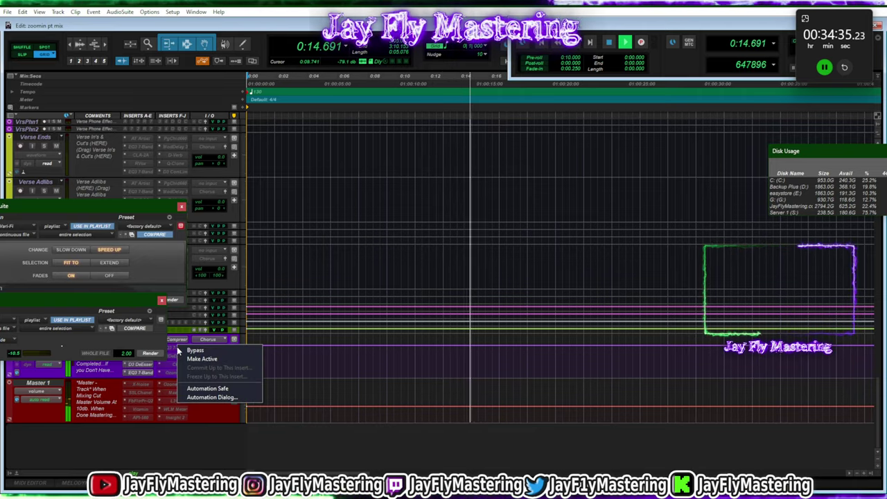
click(186, 359)
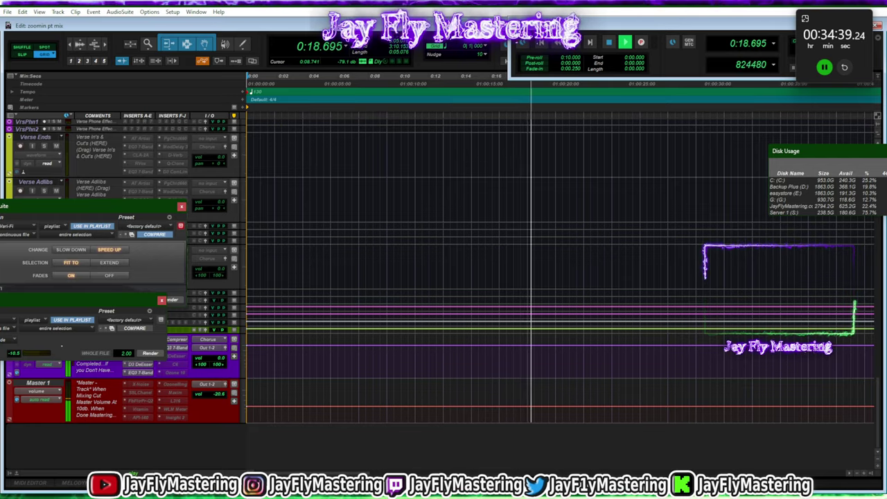
drag(78, 210, 115, 91)
drag(77, 300, 122, 201)
click(181, 348)
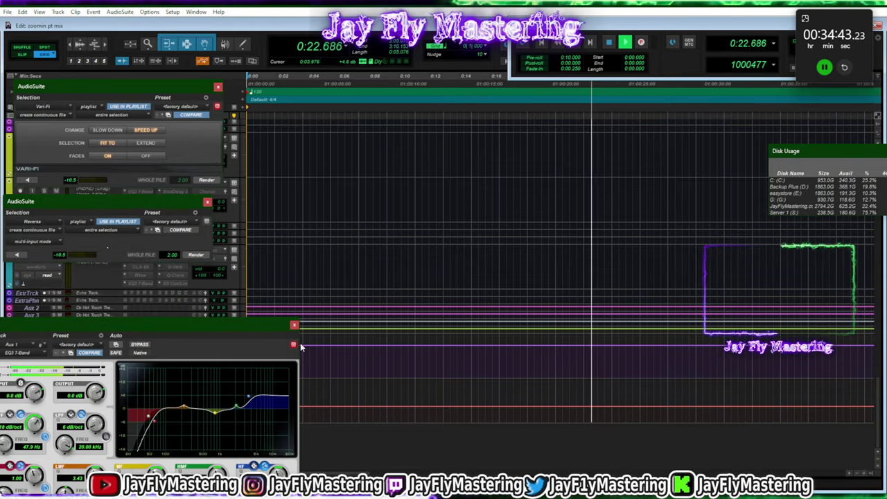
drag(280, 317, 767, 118)
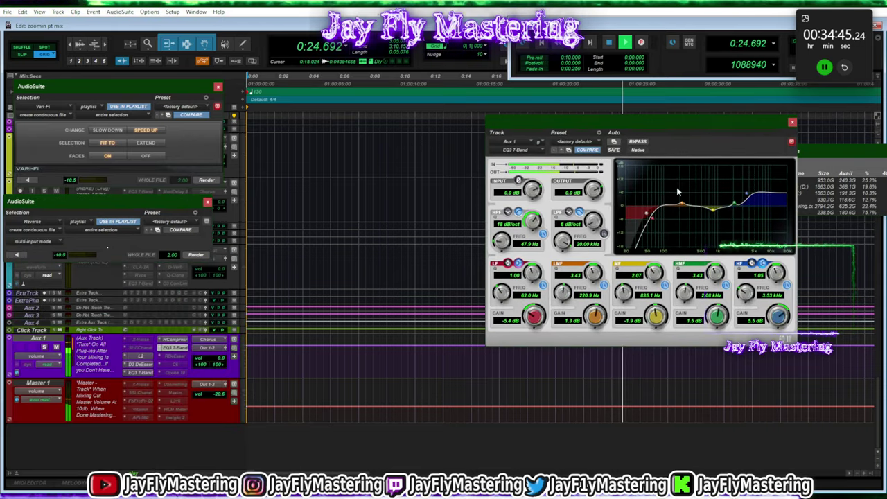
Activate the X-Noise insert on Aux 1, move its window clear of the EQ, and set its threshold to -9.8
right_click(142, 341)
click(160, 351)
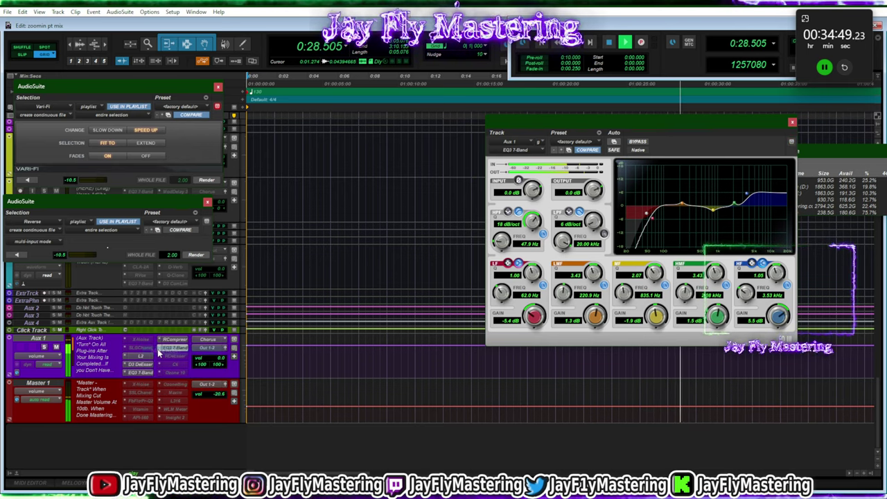
click(149, 341)
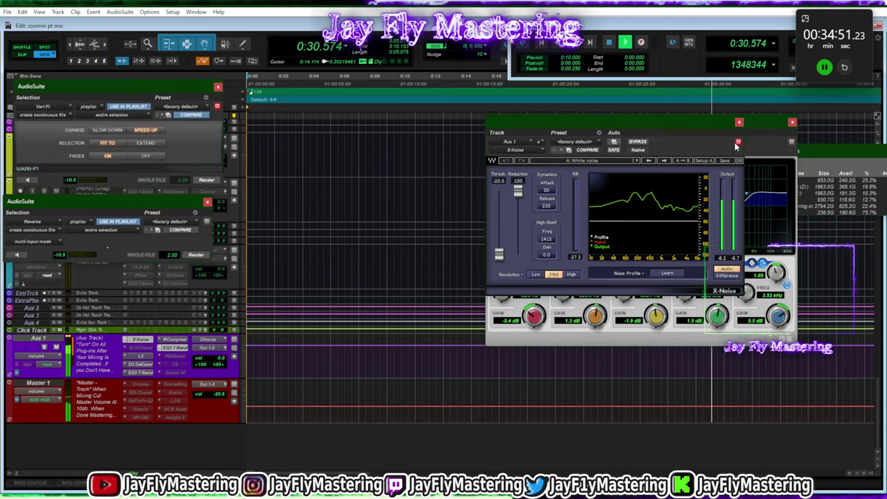
drag(649, 126, 437, 108)
drag(287, 240, 287, 230)
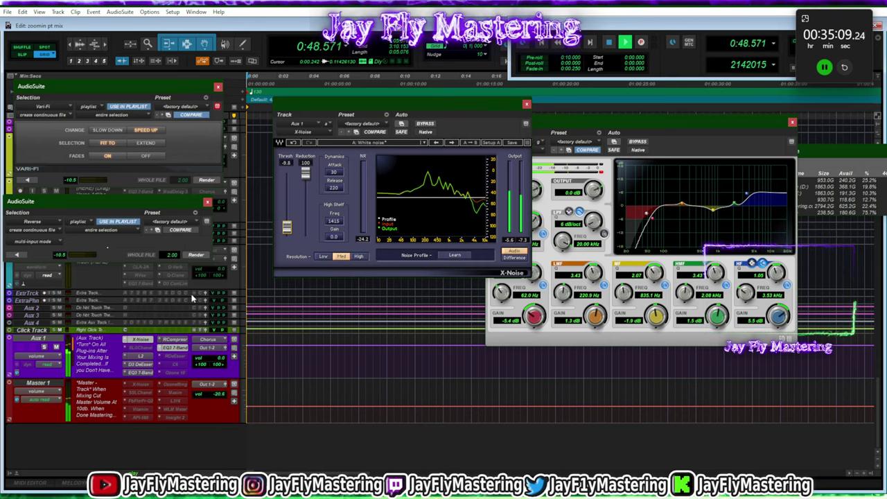
Activate the RDeEsser insert on Aux 1 and set its threshold to -27.2
right_click(174, 357)
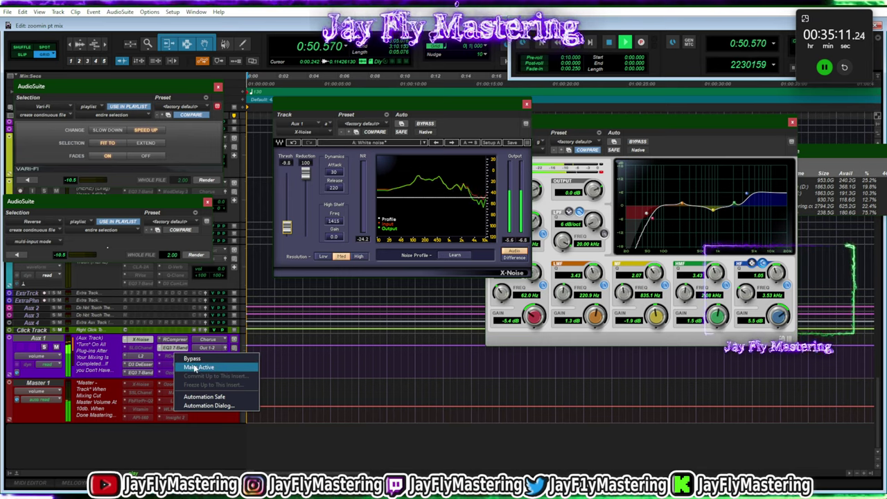
click(195, 368)
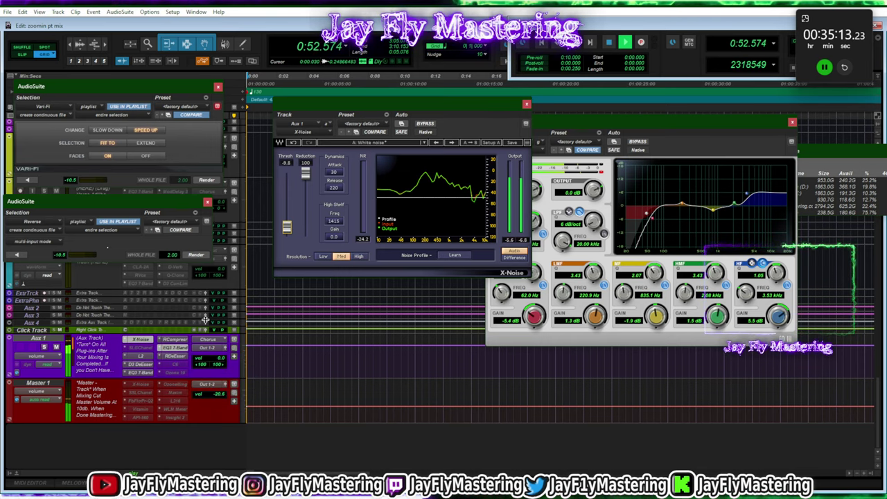
click(181, 357)
drag(712, 223, 712, 224)
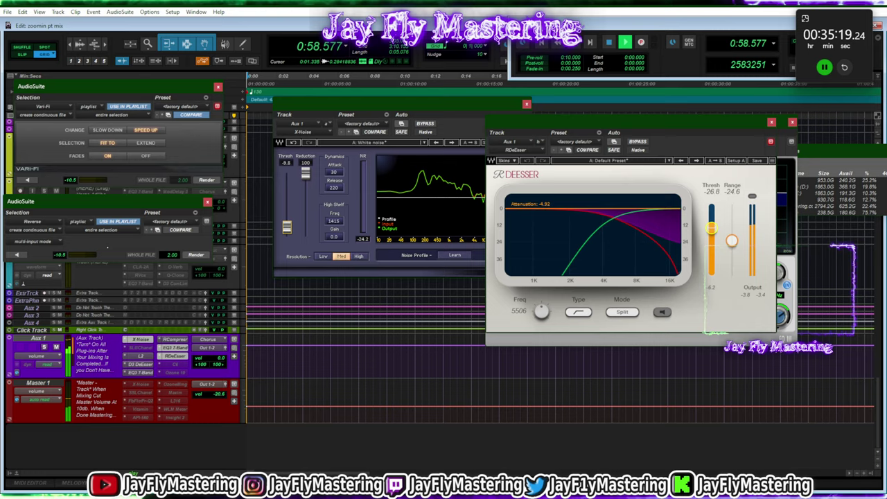
drag(712, 228, 712, 228)
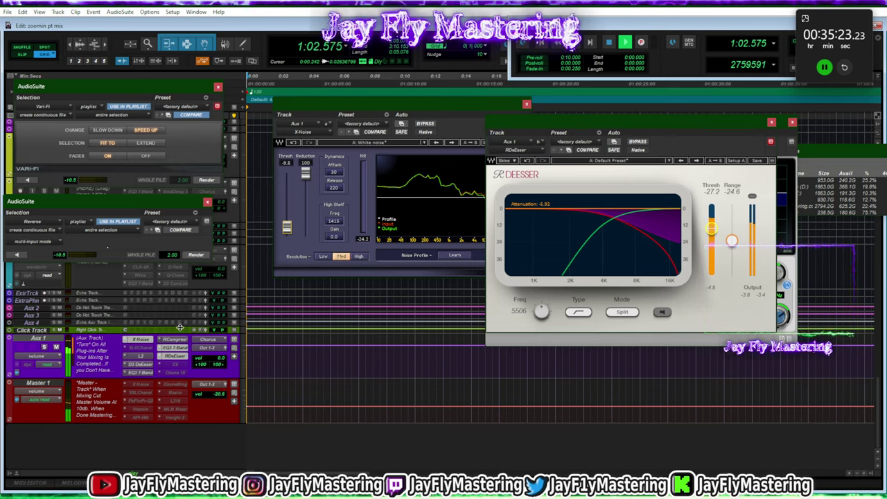
Activate the SSLGChannel insert on Aux 1 and adjust its high-pass filter
right_click(145, 349)
click(167, 359)
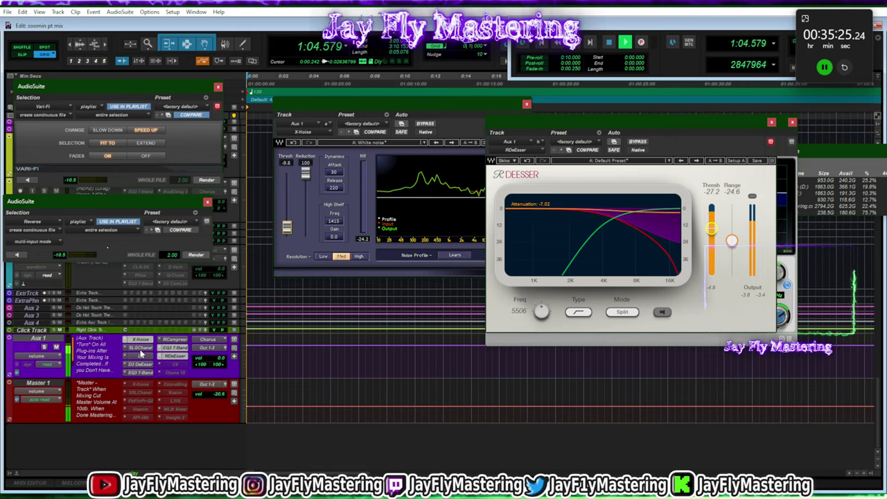
click(140, 349)
drag(530, 212, 529, 211)
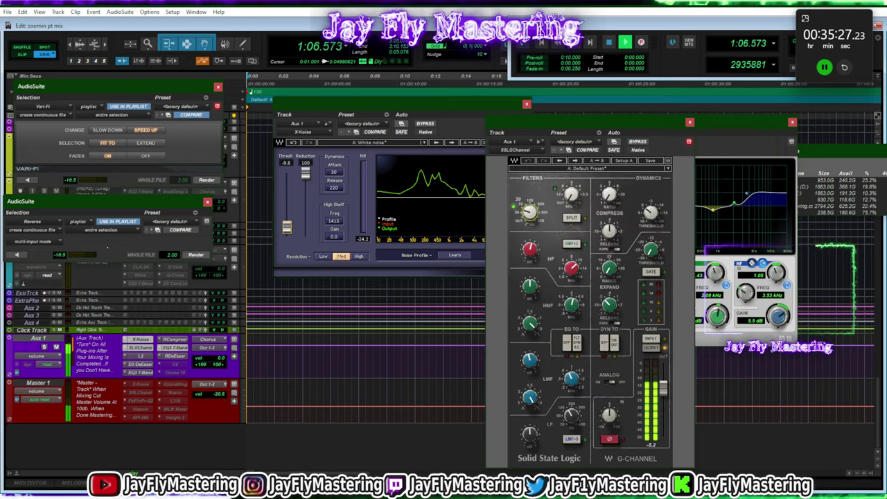
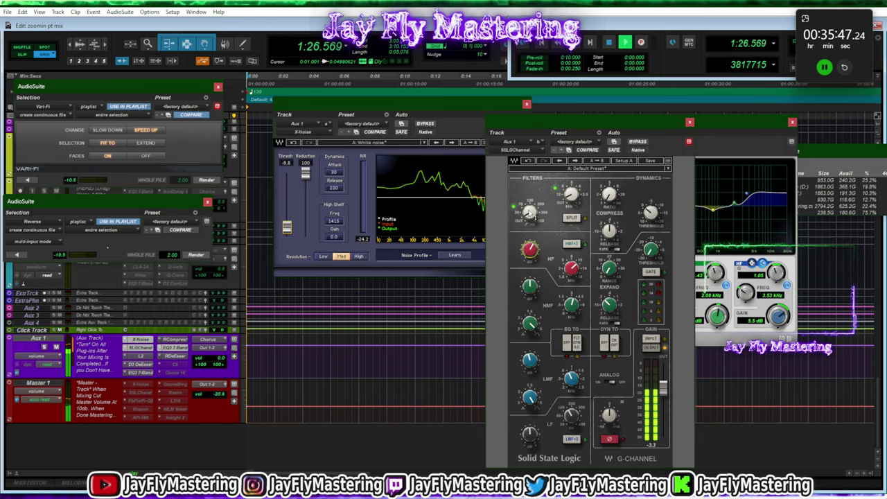
Activate the Ozone 10 insert on Aux 1 and switch the A1 output out of mono in Voicemeeter
right_click(182, 374)
click(190, 385)
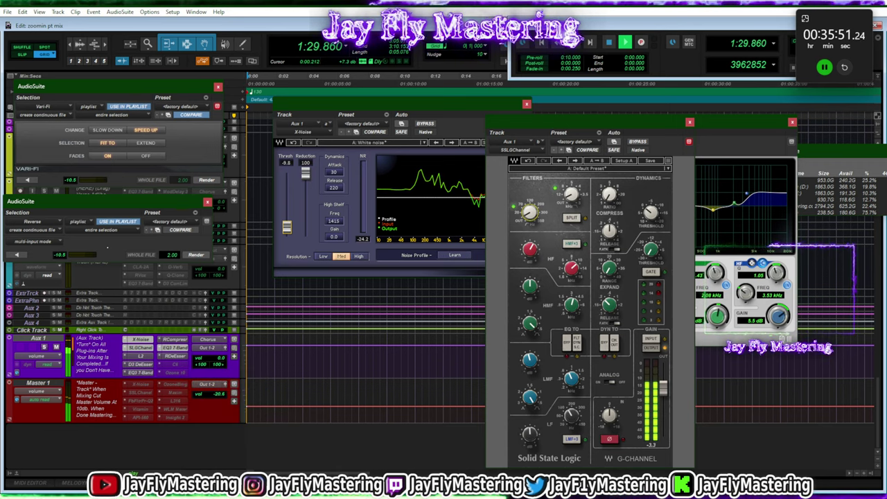
click(188, 488)
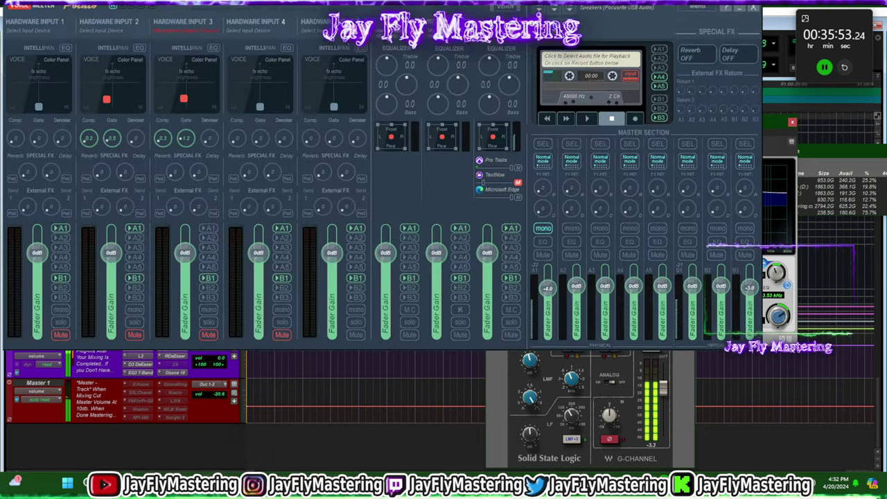
click(545, 229)
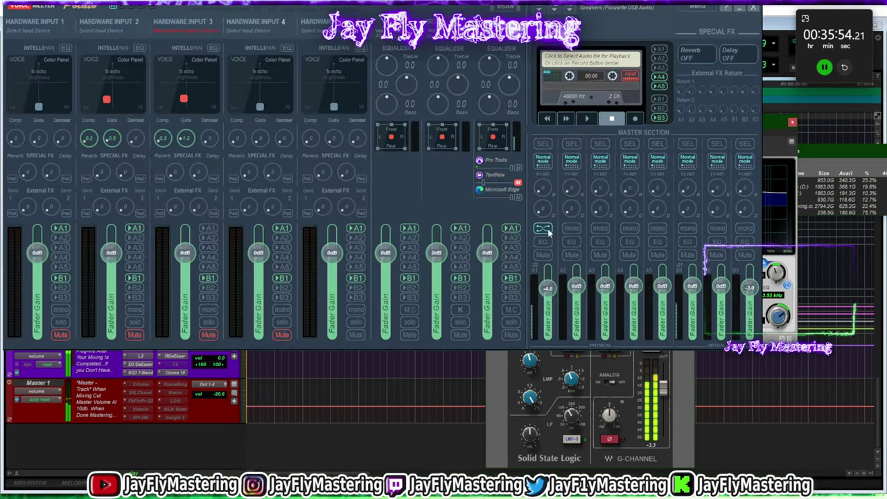
Open Ozone 10 on Aux 1 and set the Imager's Stereoize delay to 9 ms
click(177, 377)
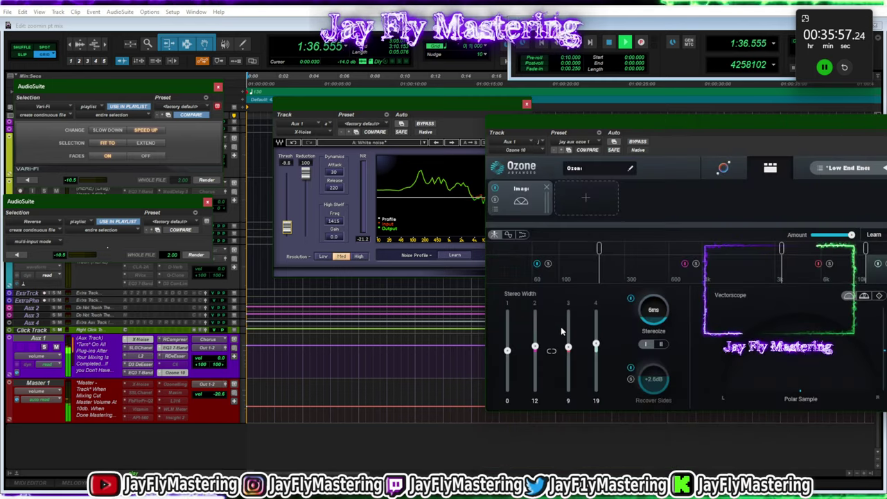
mouse_move(654, 312)
mouse_down()
mouse_move(650, 286)
mouse_move(651, 294)
mouse_up()
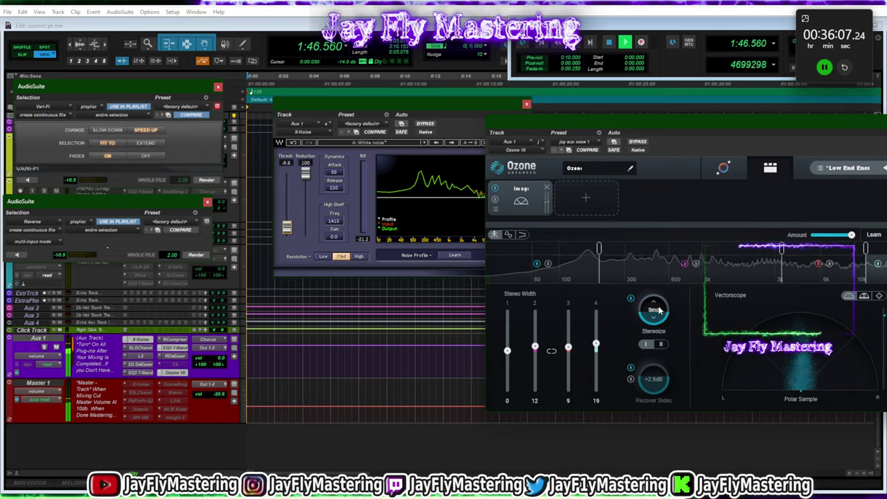
click(656, 304)
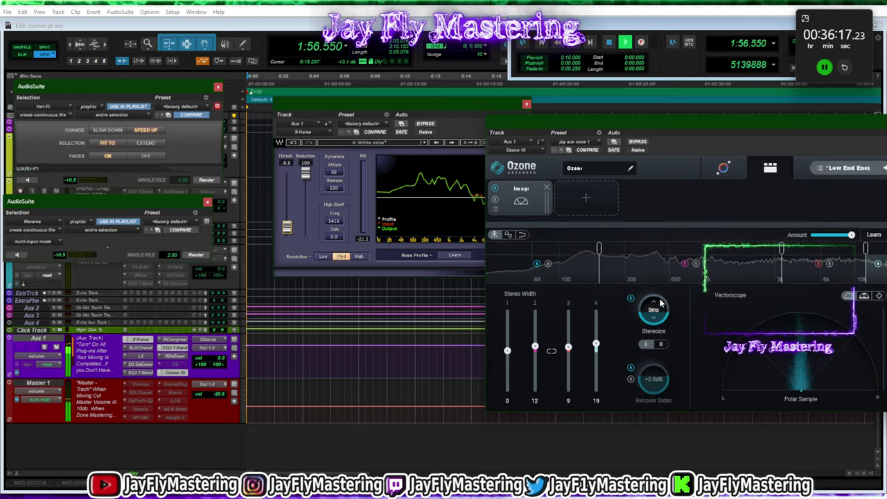
Activate the L316 limiter insert on Master 1 and bypass it
right_click(177, 399)
click(201, 412)
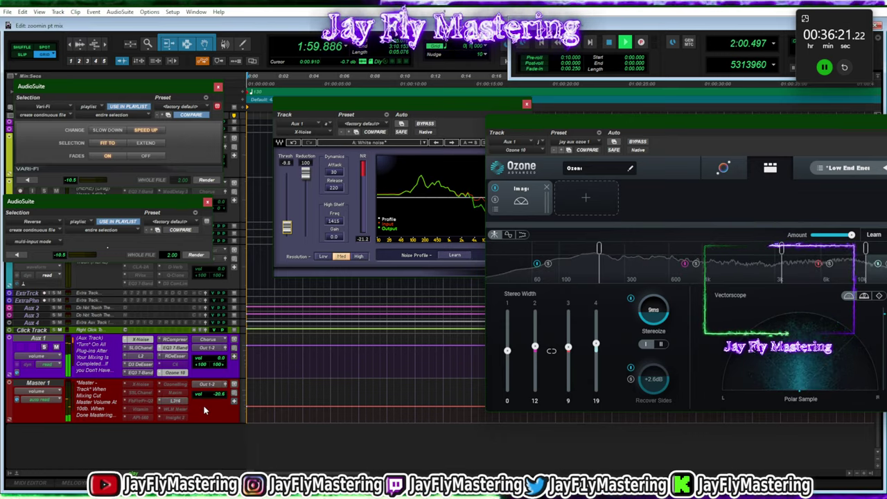
right_click(184, 400)
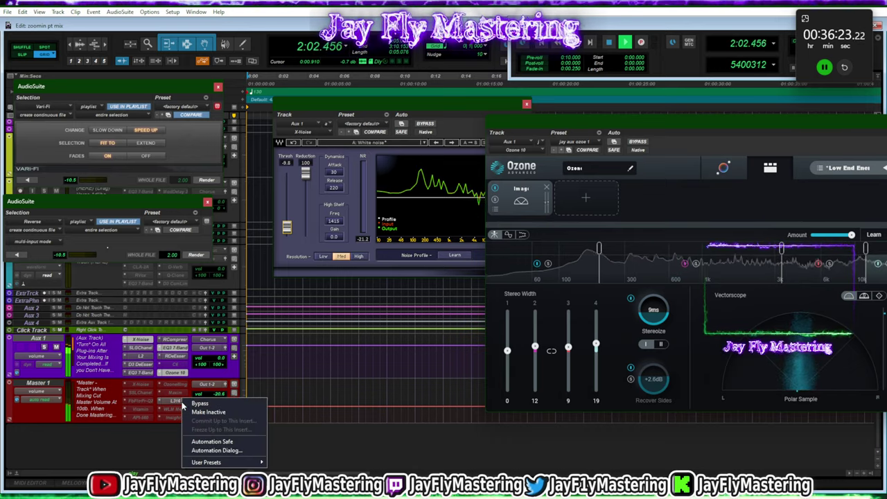
click(199, 404)
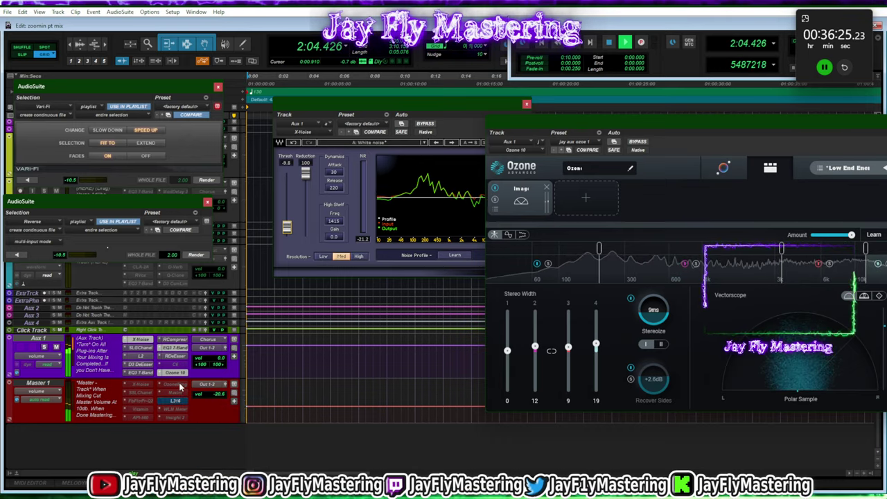
Activate the Ozone 8 Imager insert on Master 1 and set its Stereoize amount to 7.4 ms
right_click(180, 386)
click(197, 391)
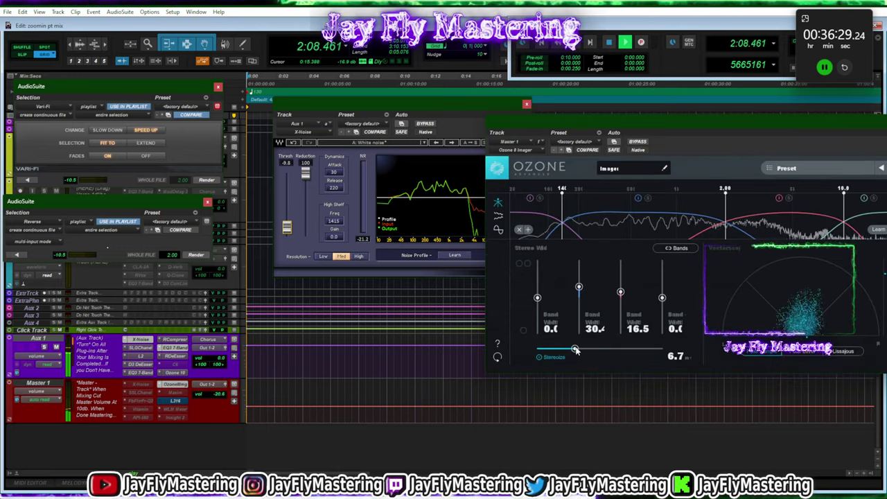
drag(576, 351, 578, 354)
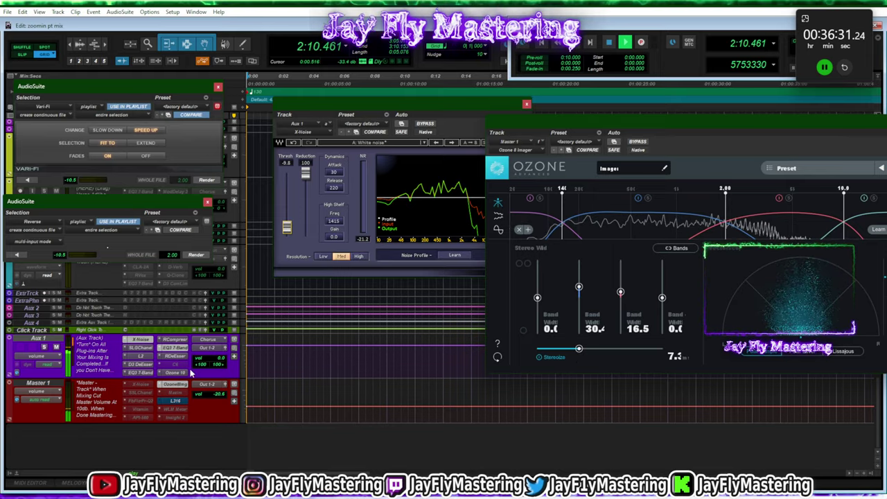
Take the L316 limiter on Master 1 out of bypass, and activate and open the API-560 equalizer insert
right_click(177, 402)
click(197, 404)
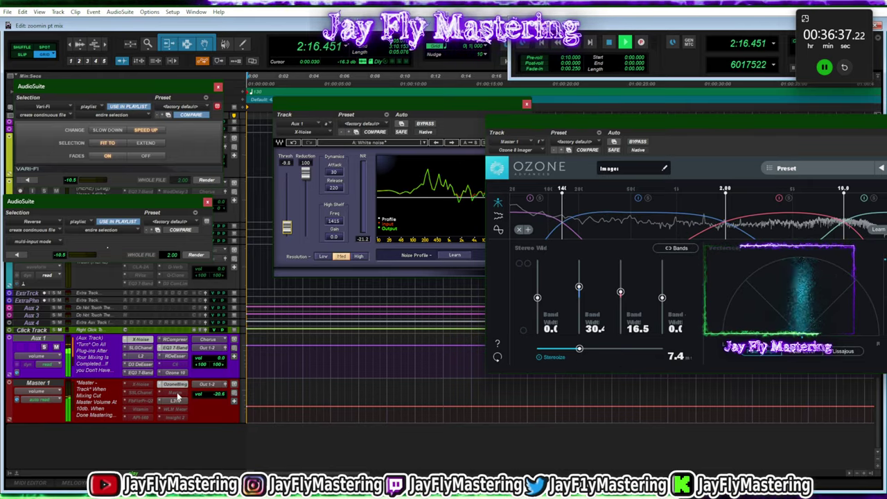
right_click(147, 418)
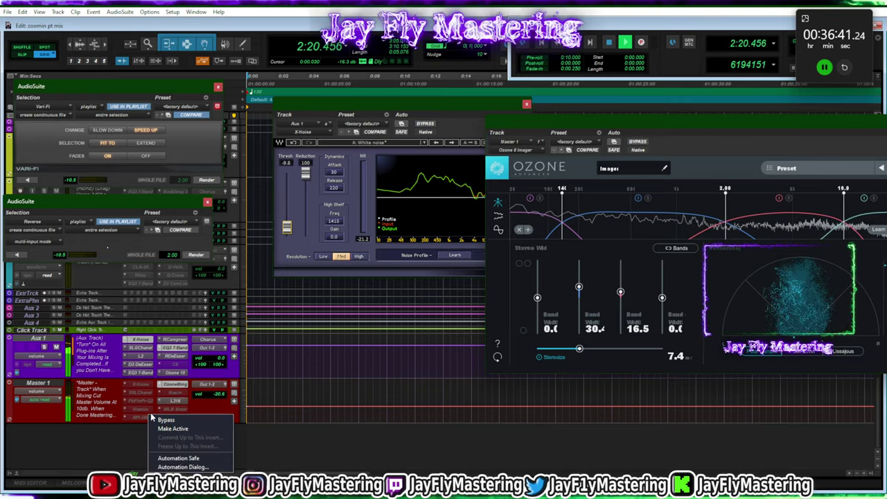
click(162, 429)
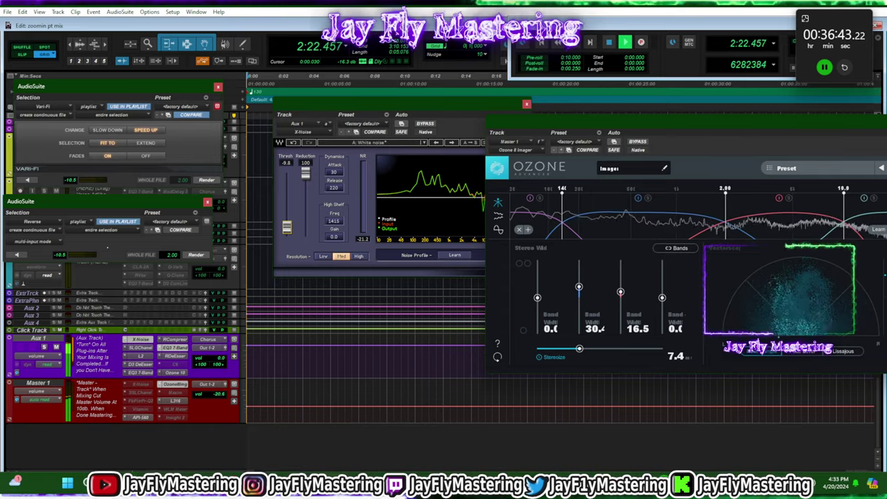
mouse_move(230, 485)
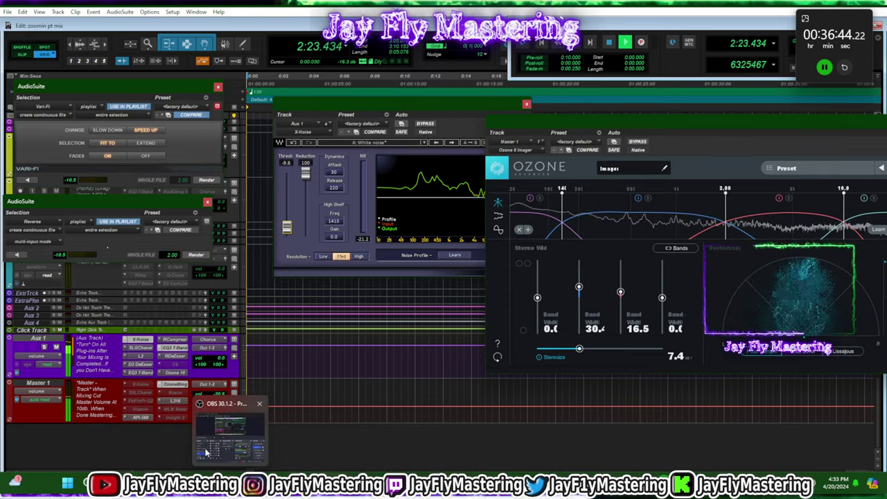
click(145, 417)
Activate the SSLChannel insert on Master 1 and open its window
right_click(147, 393)
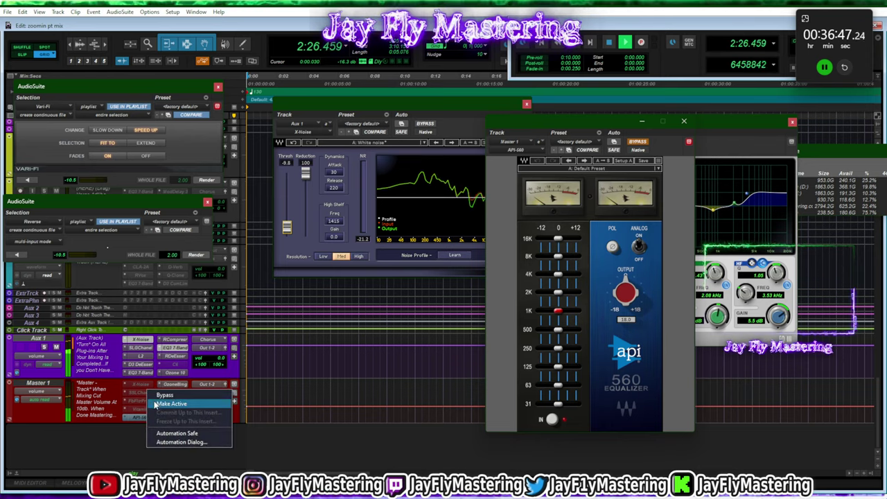
click(153, 401)
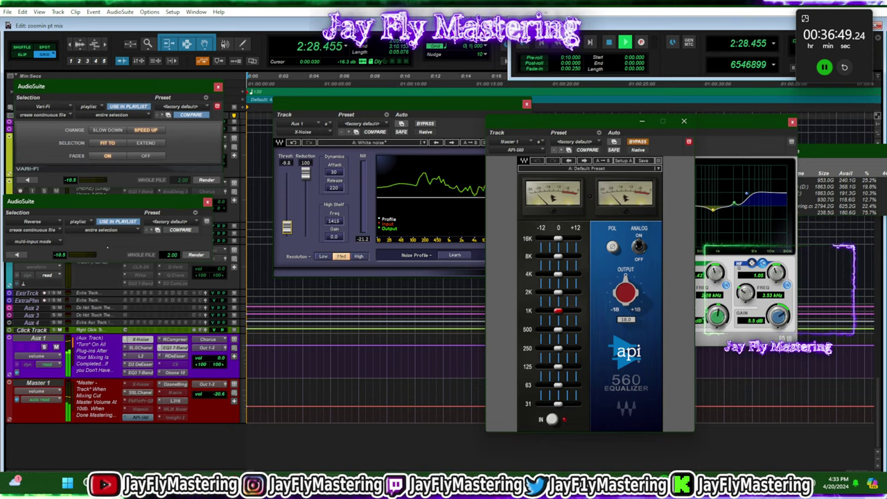
click(147, 393)
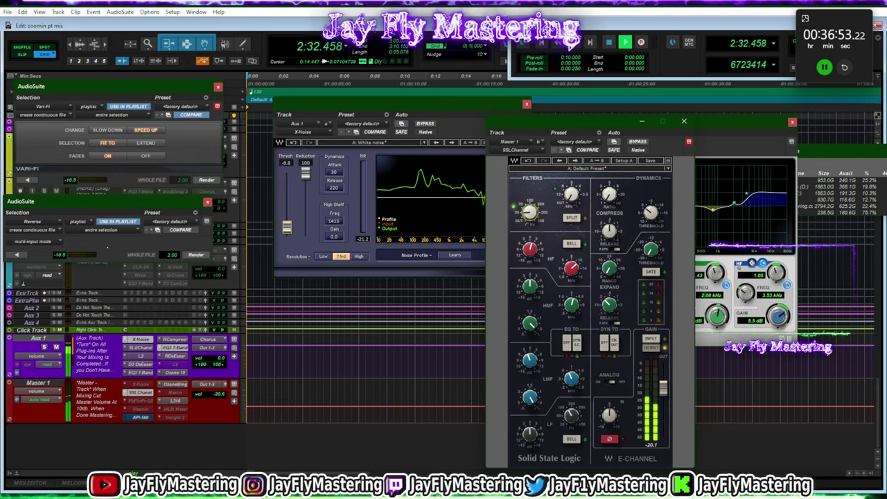
Set Voicemeeter's A1 output to mono with 6.0 dB gain, then play the mix from the start
click(651, 483)
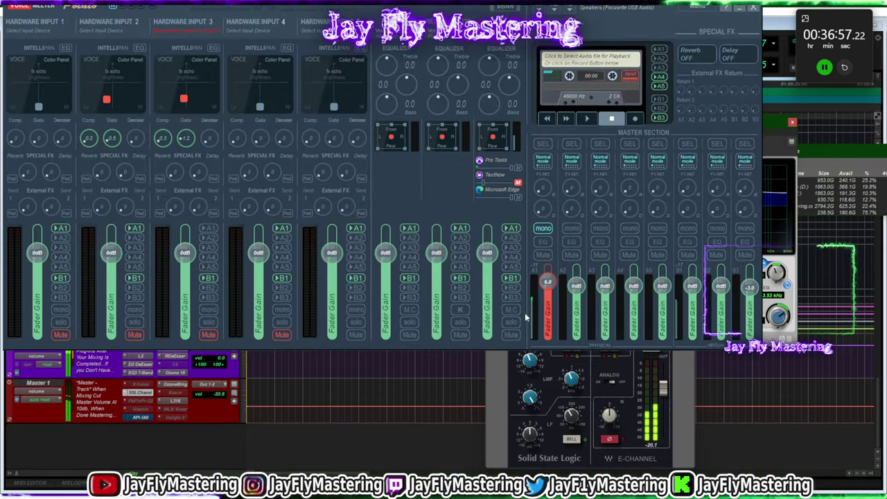
click(494, 368)
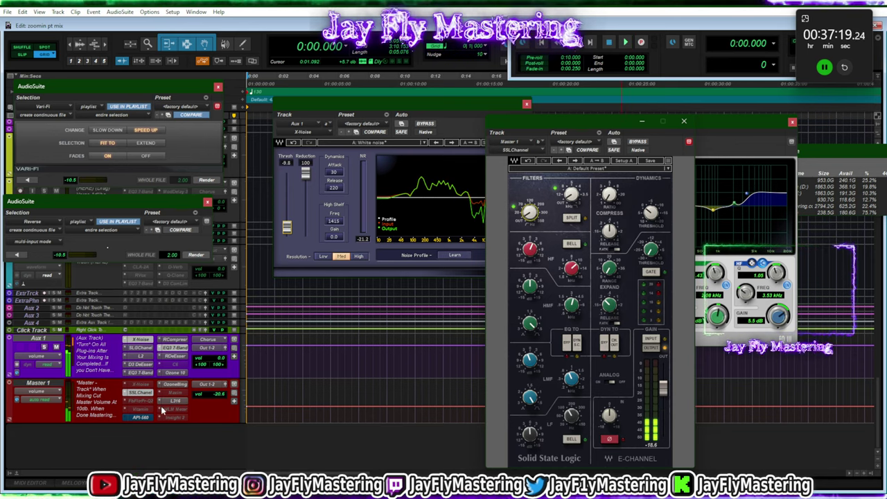
key(space)
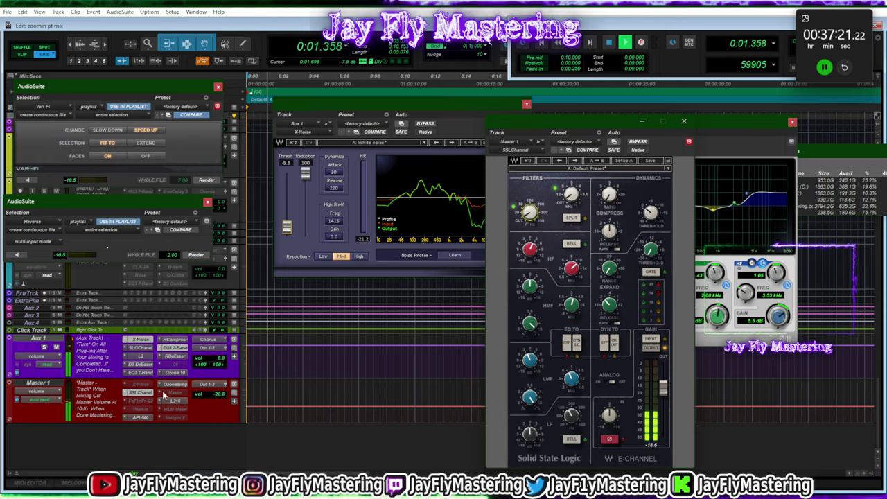
On Master 1's API-560, boost 16K by 0.8 and 4K by 1.2, raise 8K slightly, and cut 2K slightly
click(141, 417)
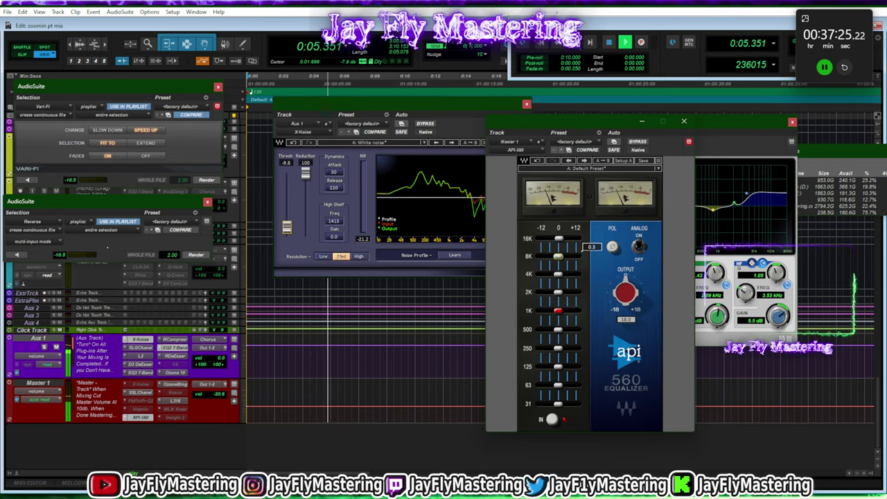
drag(559, 293, 556, 292)
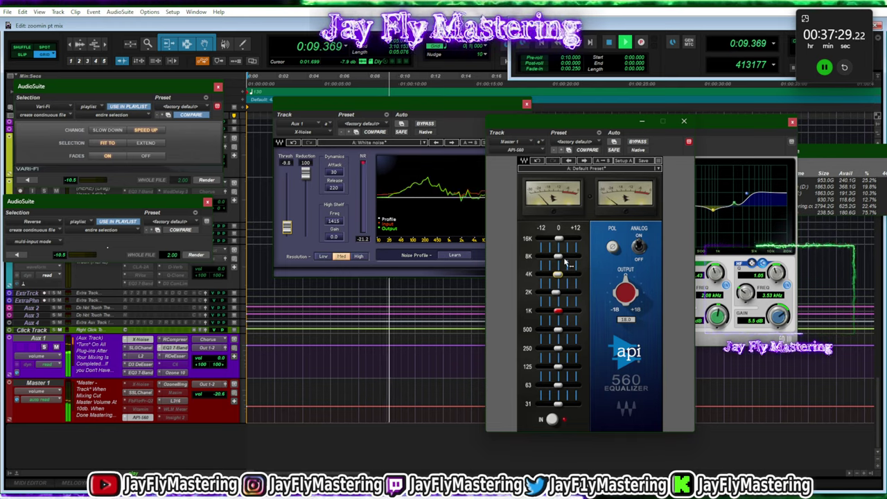
drag(558, 257, 559, 238)
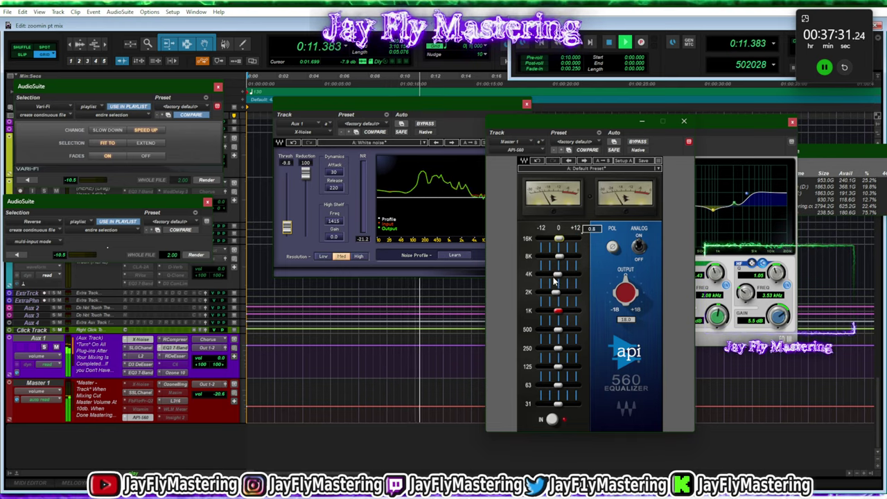
drag(555, 275, 560, 275)
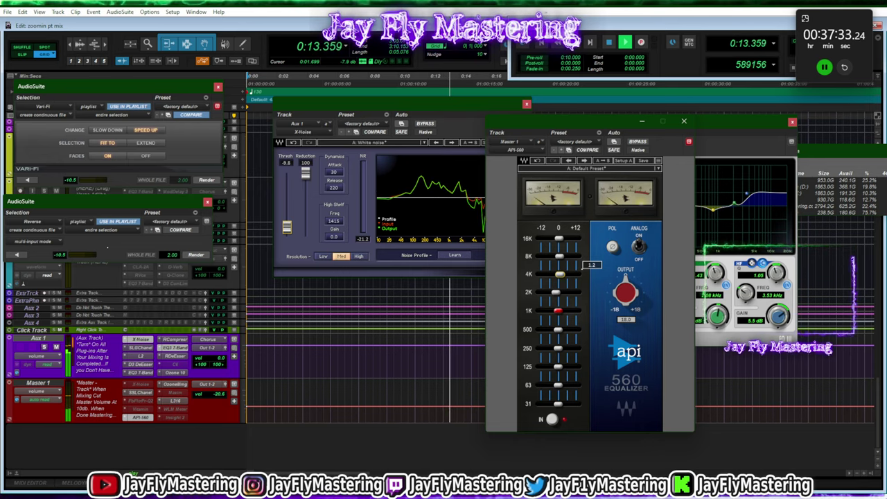
On Master 1's API-560 equalizer, set the 8K band to 0.4 and the 2K band to -0.7
drag(561, 241, 560, 255)
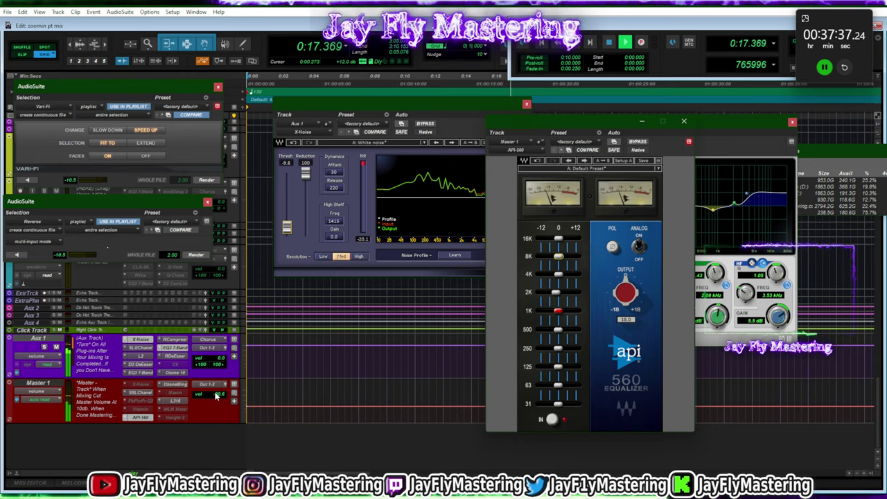
drag(559, 238, 560, 238)
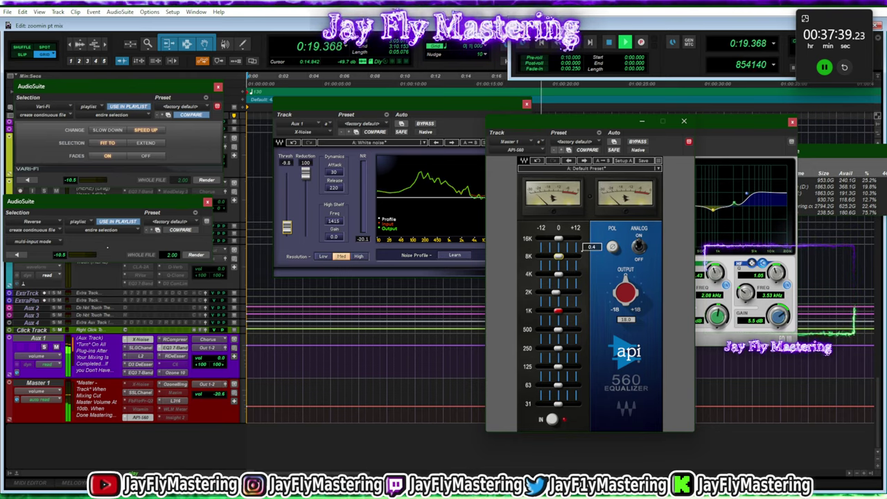
drag(558, 291, 556, 292)
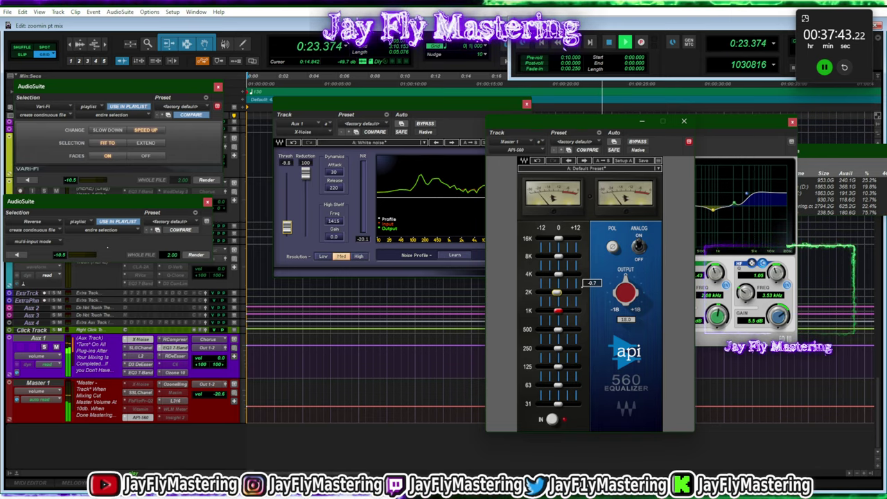
In Aux 1's last EQ3 7-Band insert, set the high-pass filter to 36.4 Hz and boost the low-mid band 4.8 dB at 216.5 Hz
click(139, 372)
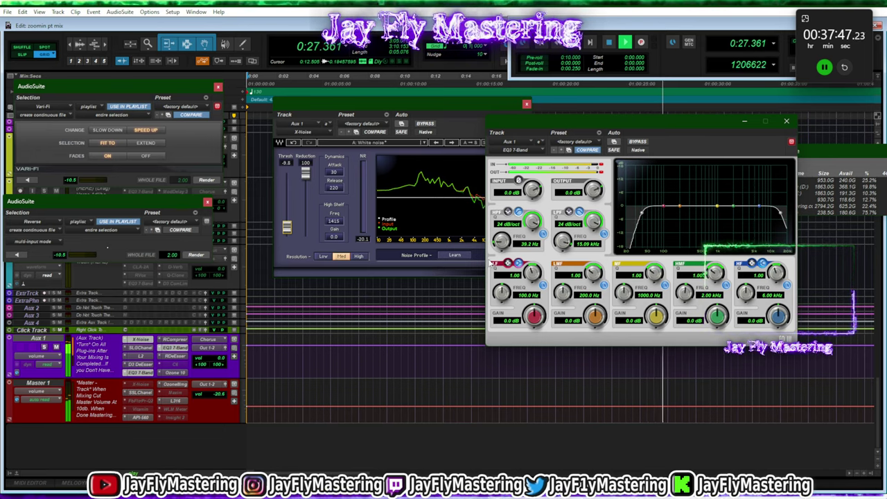
drag(641, 212, 680, 200)
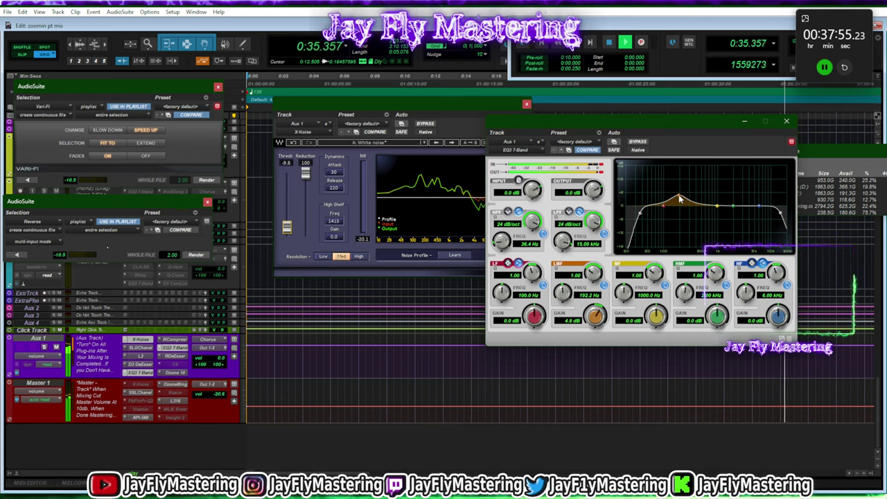
drag(681, 199, 682, 199)
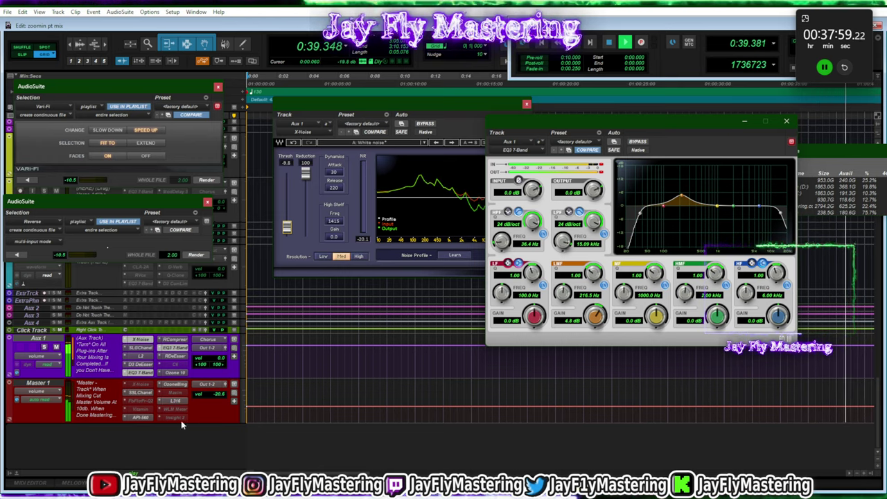
Widen bands 2 and 3 of Master 1's Ozone 8 Imager to 31.6 and 20.3, and set Aux 1's Ozone 10 Imager band 2 to 18
click(175, 384)
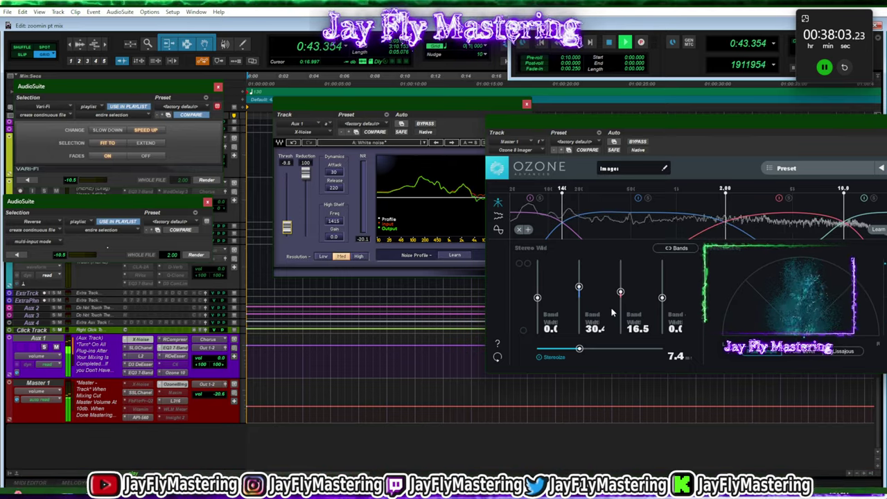
drag(620, 292, 579, 286)
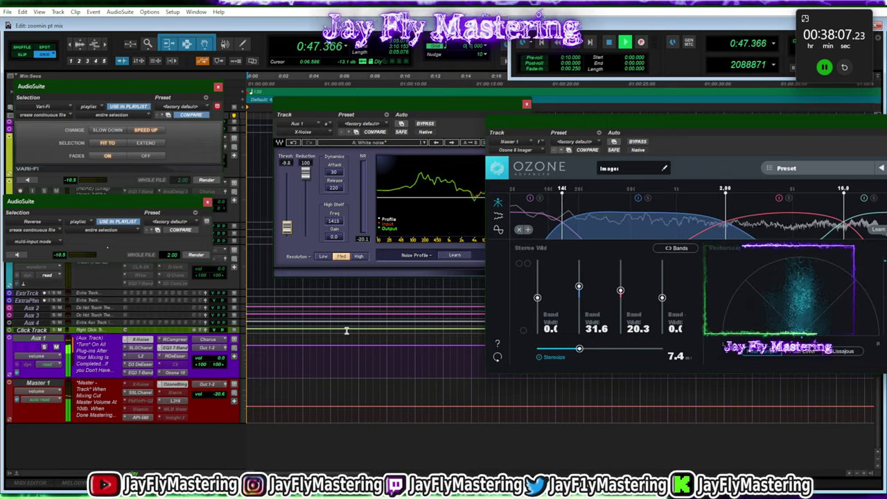
click(176, 373)
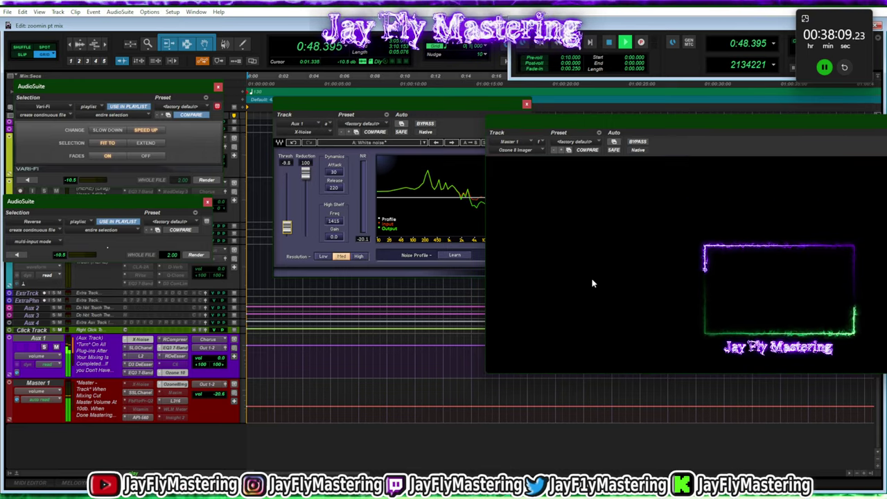
mouse_move(535, 349)
mouse_down()
mouse_move(570, 348)
mouse_move(535, 347)
mouse_up()
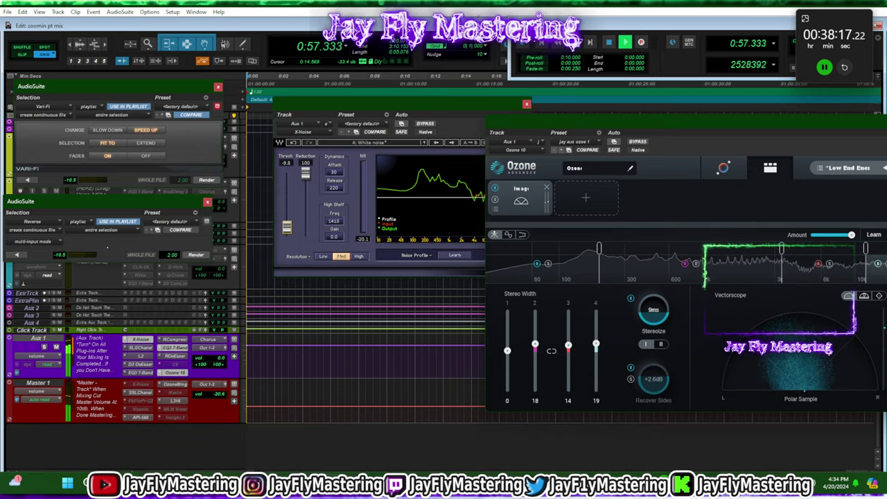
Switch Voicemeeter's A1 output out of mono, and set Aux 1's Ozone 10 stereo width to 26 on band 2 and 13 on band 3
click(211, 484)
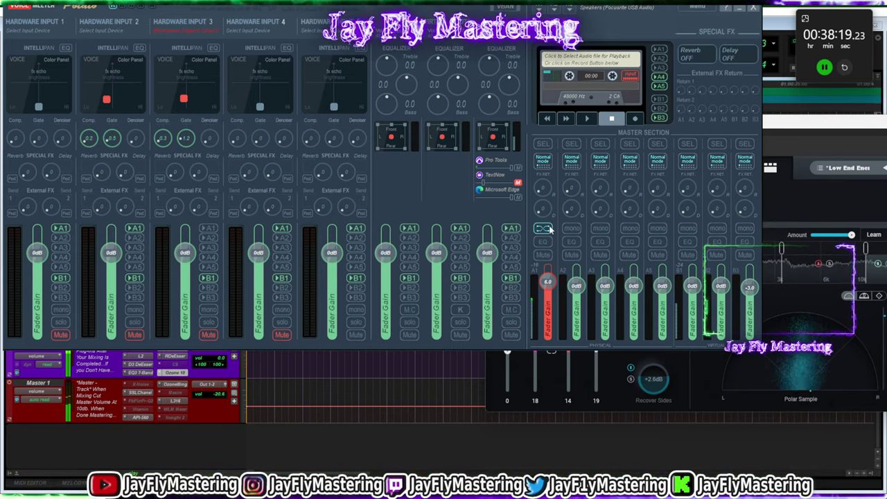
click(484, 425)
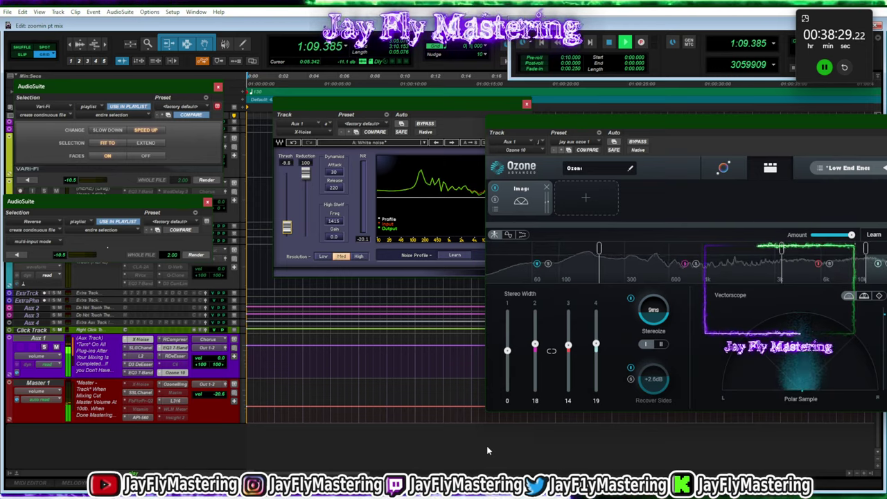
drag(535, 346, 535, 343)
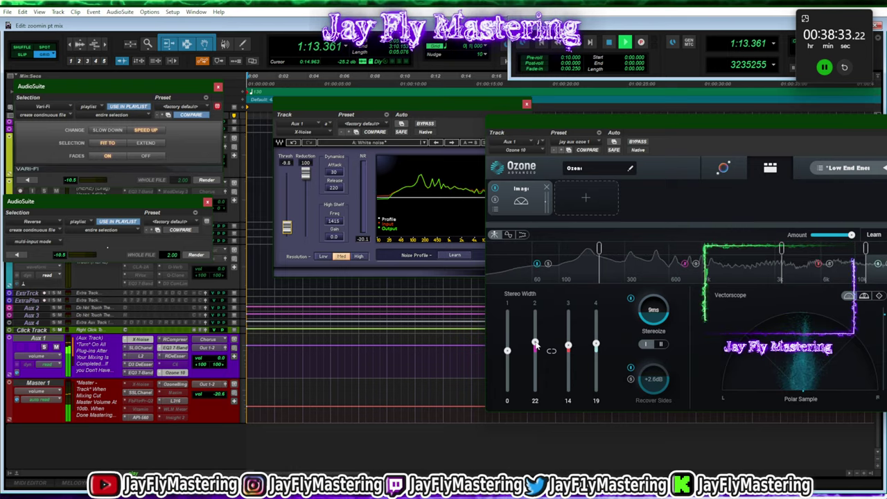
drag(535, 348, 535, 347)
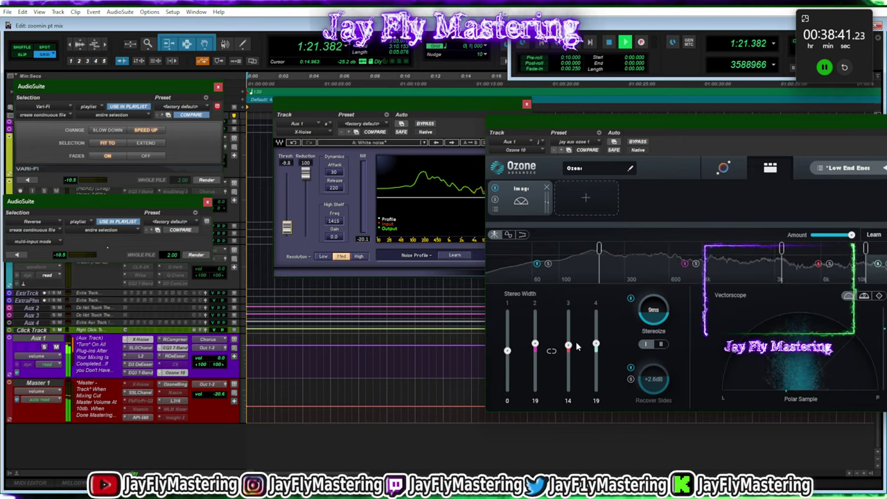
drag(570, 344, 570, 351)
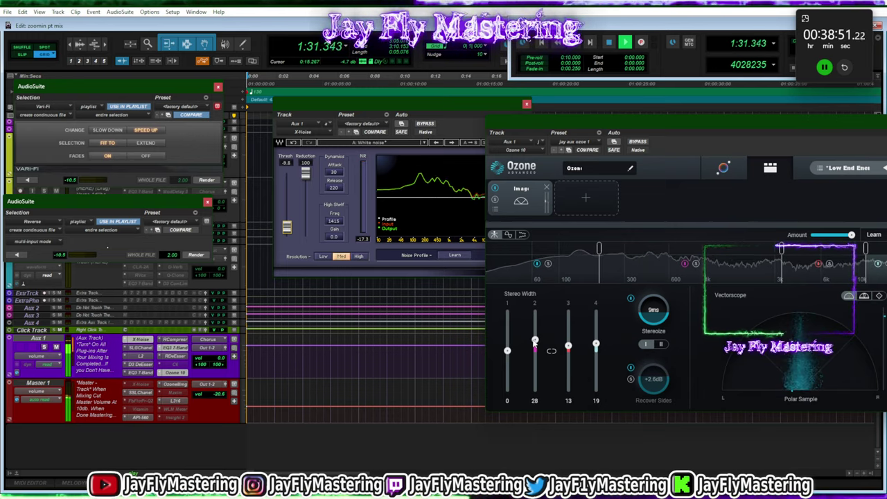
drag(534, 340, 534, 341)
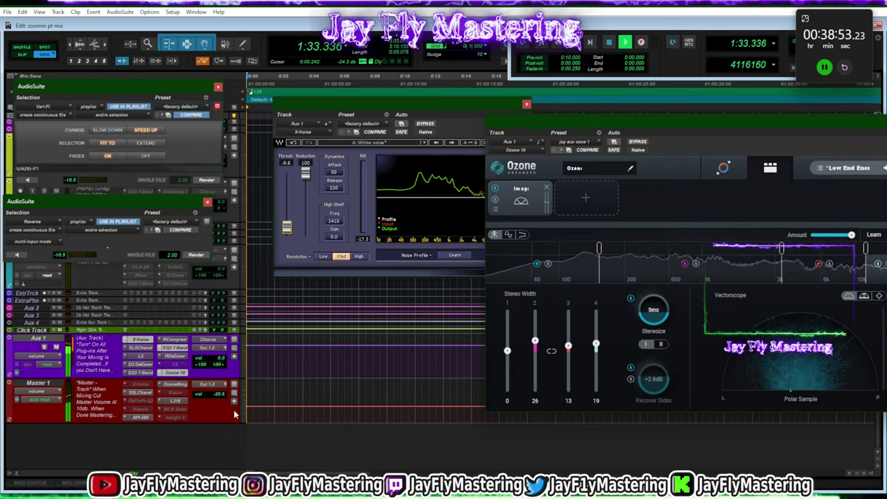
Activate the Maxim and WLM Meter inserts on Master 1
right_click(184, 393)
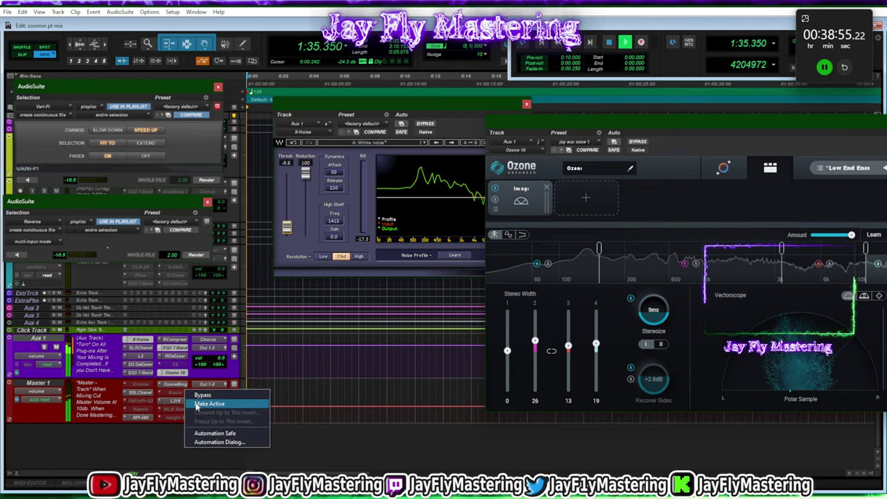
click(196, 404)
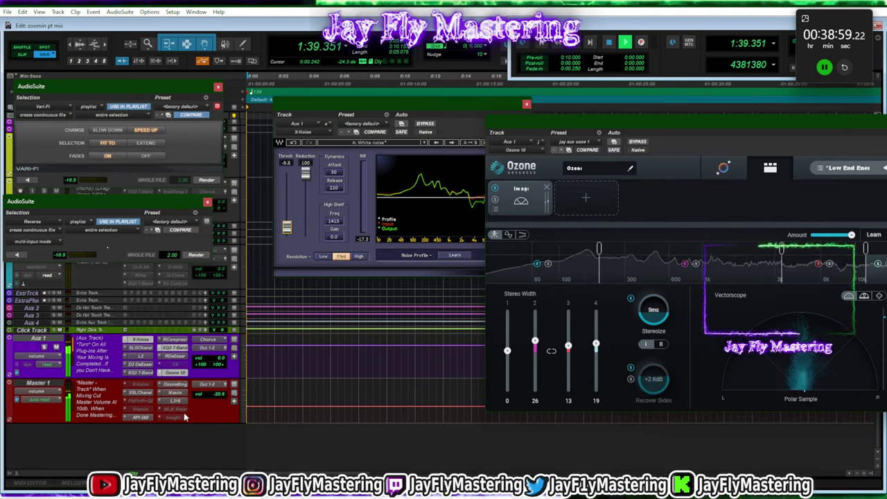
right_click(184, 409)
click(197, 420)
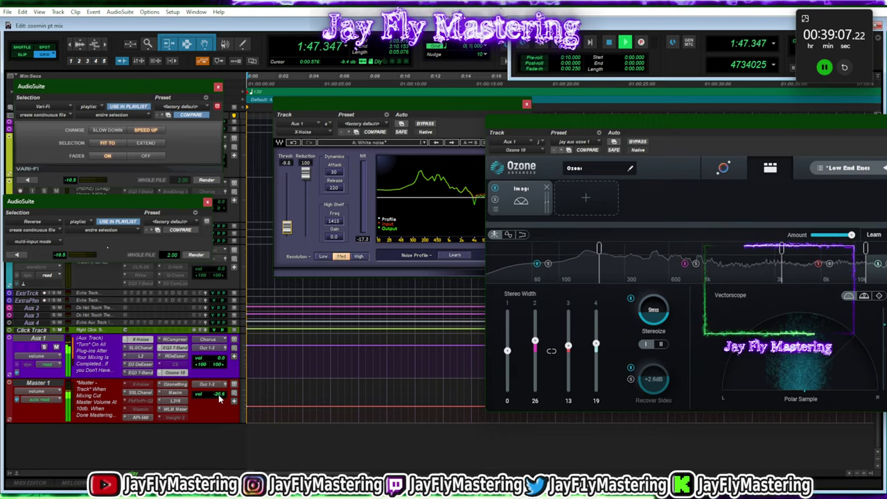
Insert the stereo Shadow Hills Class A Mastering compressor in Aux 1's slot below RDeEsser and load its 30 Vox Male preset
click(159, 363)
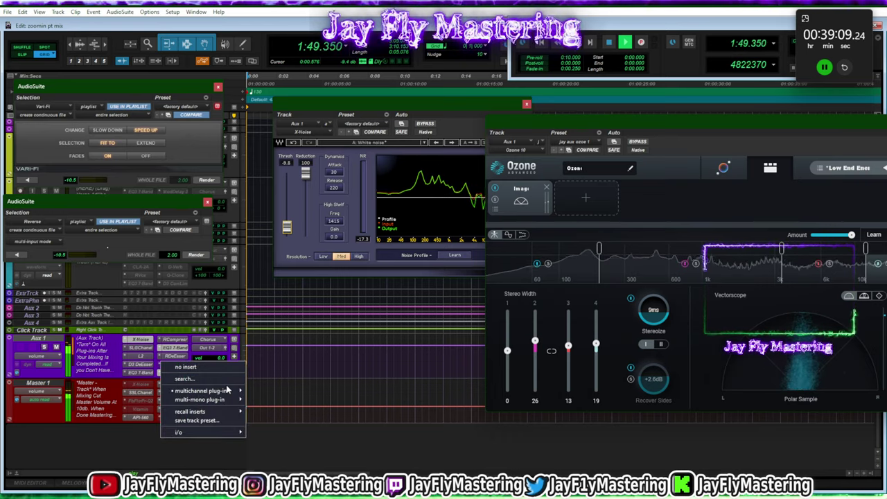
mouse_move(234, 392)
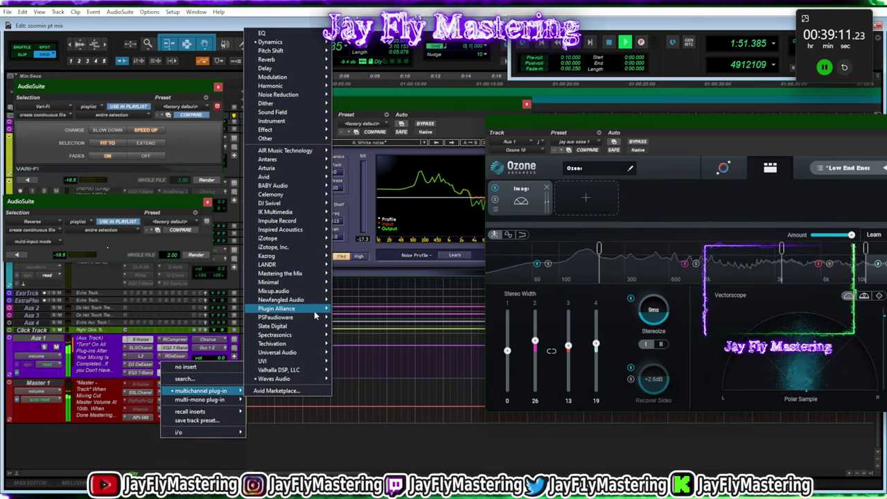
mouse_move(291, 308)
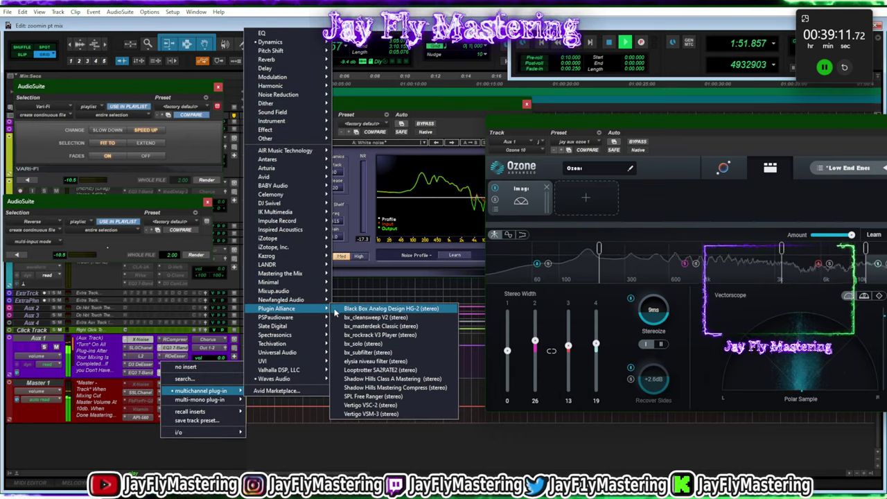
click(393, 378)
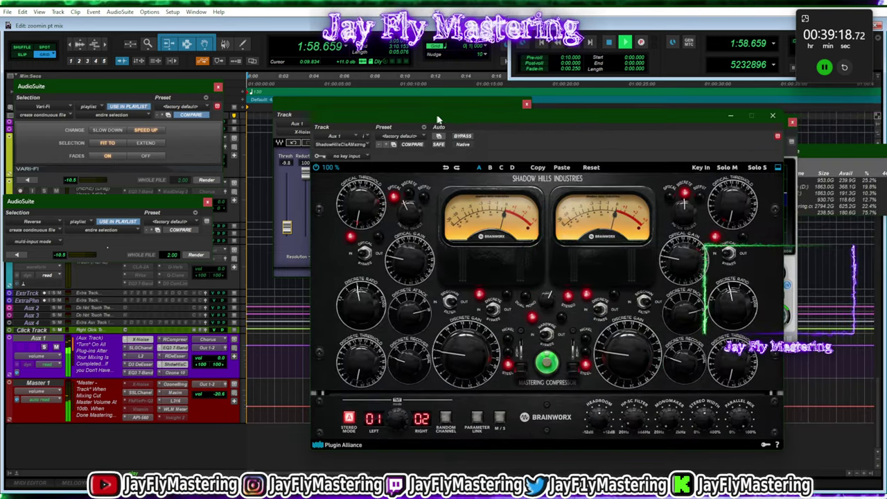
drag(612, 135, 437, 130)
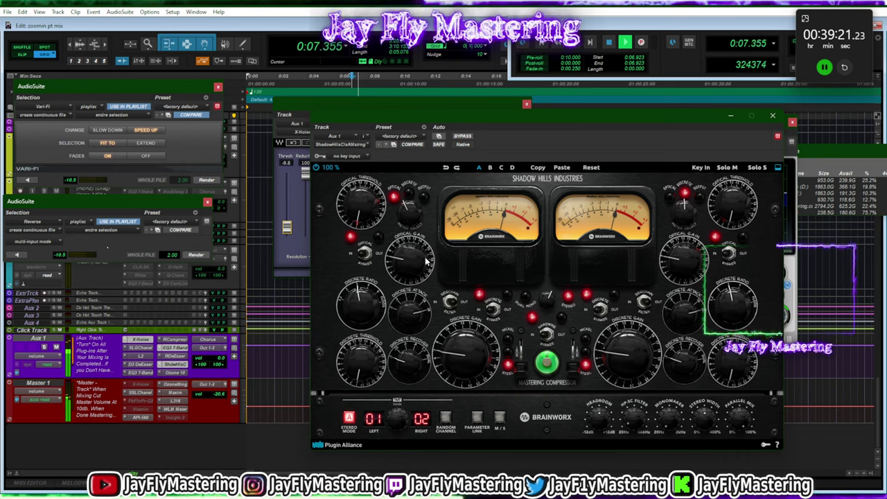
click(399, 136)
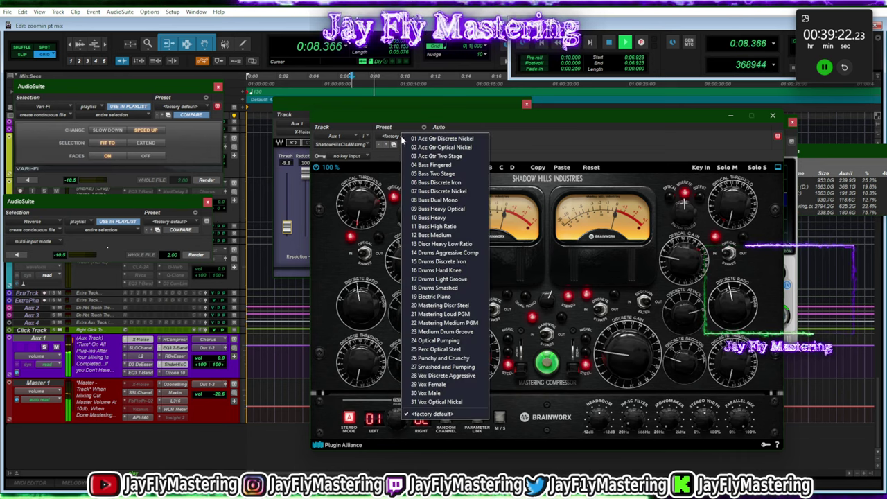
click(433, 393)
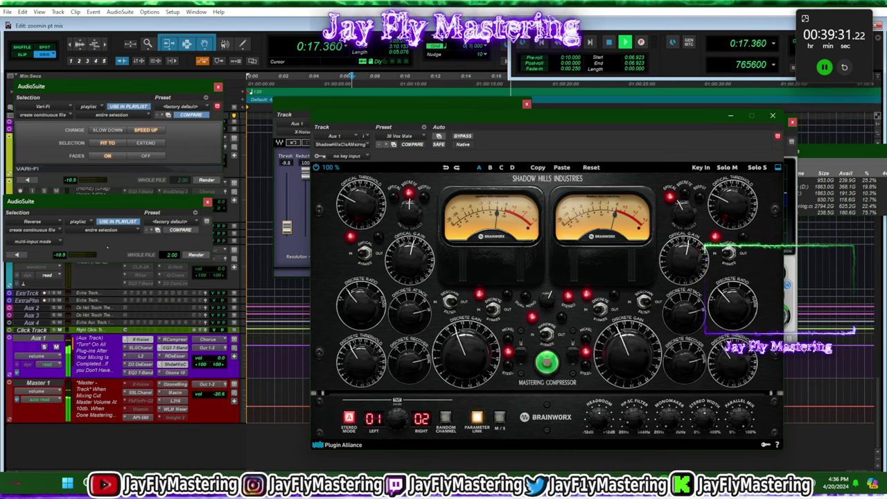
Switch Voicemeeter's A1 output to mono, and lower the Aux 1 track volume to -1.3 dB
click(378, 484)
click(543, 228)
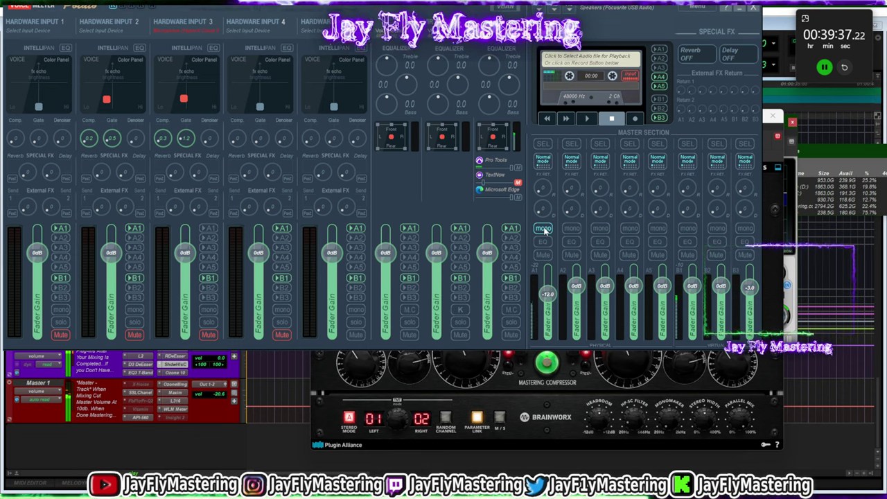
click(399, 396)
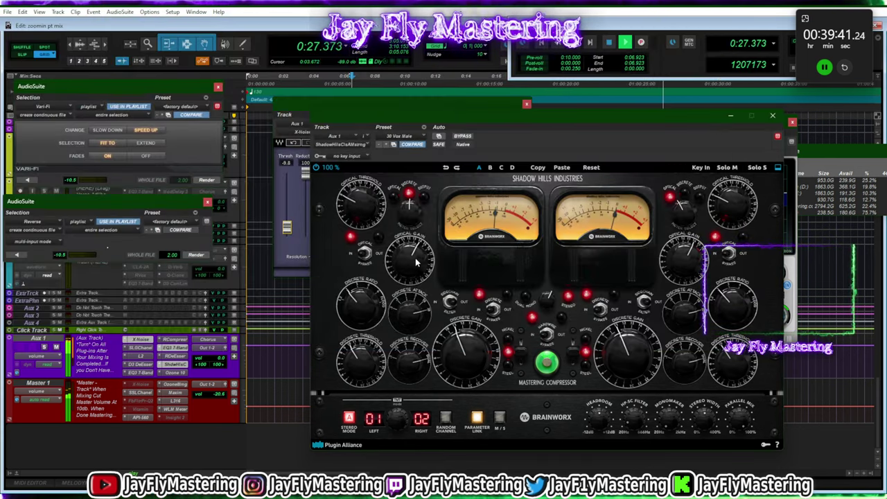
click(222, 359)
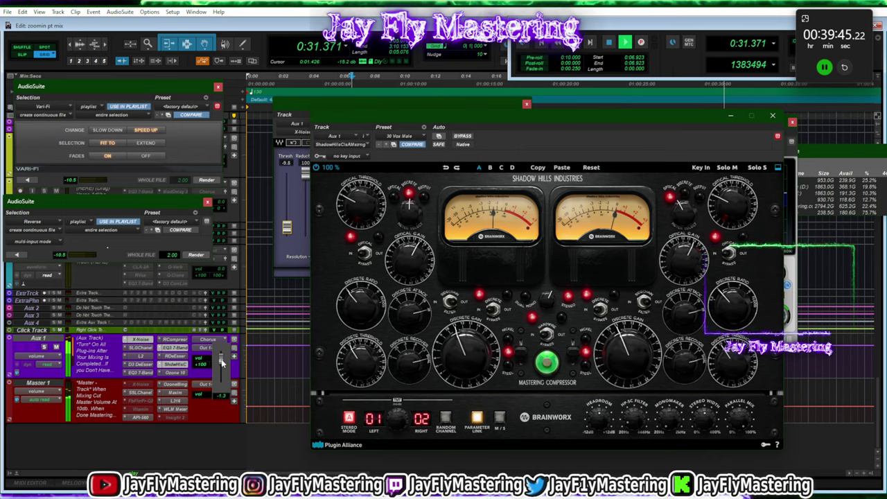
drag(222, 359, 210, 413)
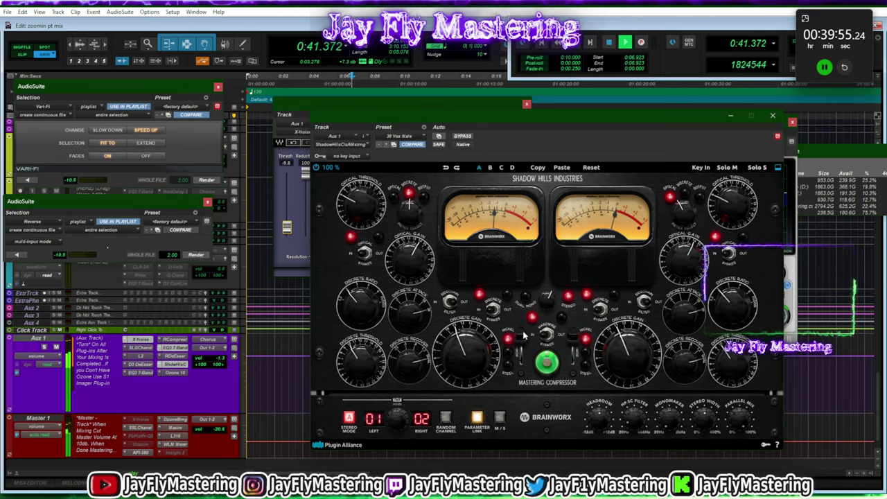
Compare the Steel and Iron transformer settings on Aux 1's Shadow Hills compressor and leave both channels on Iron
click(521, 358)
click(527, 374)
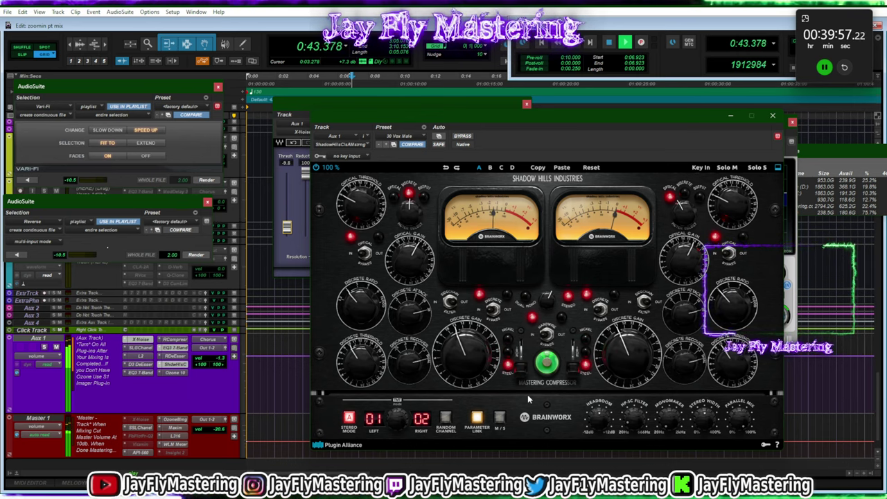
click(523, 366)
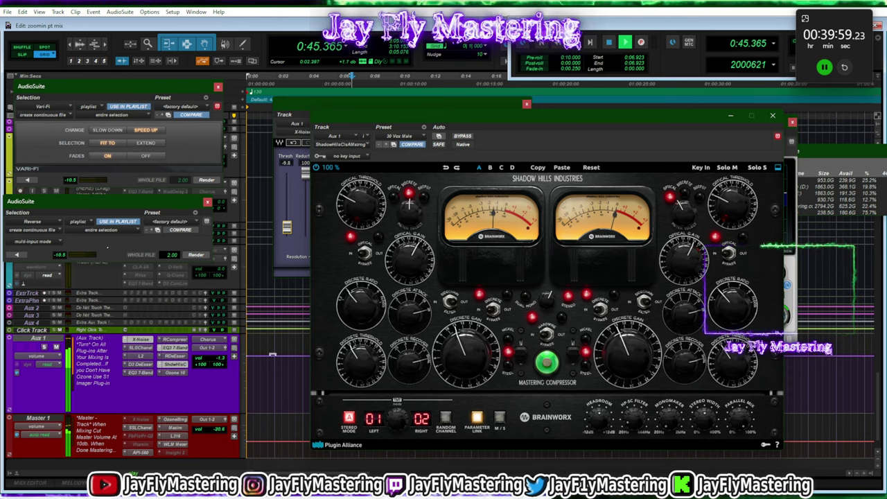
click(519, 364)
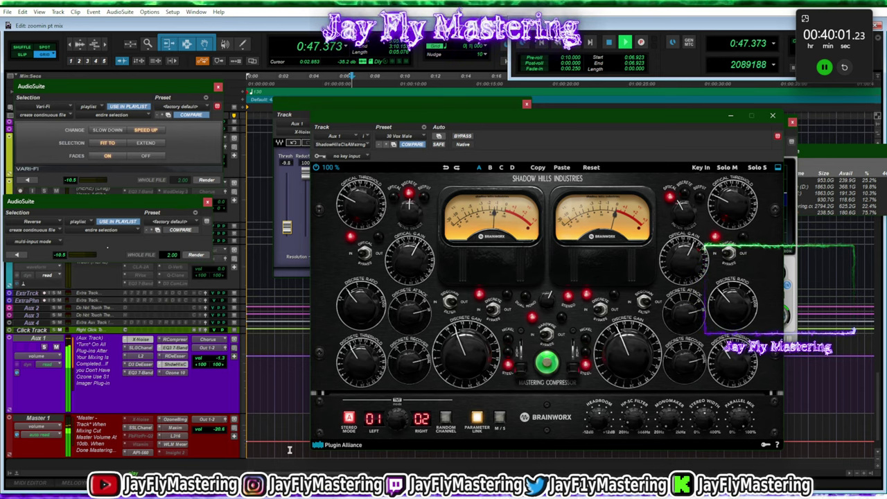
mouse_move(230, 485)
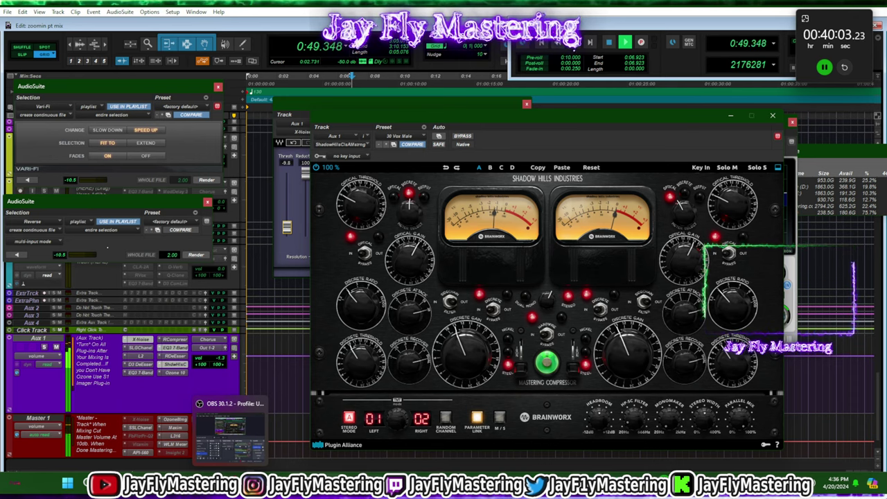
click(524, 367)
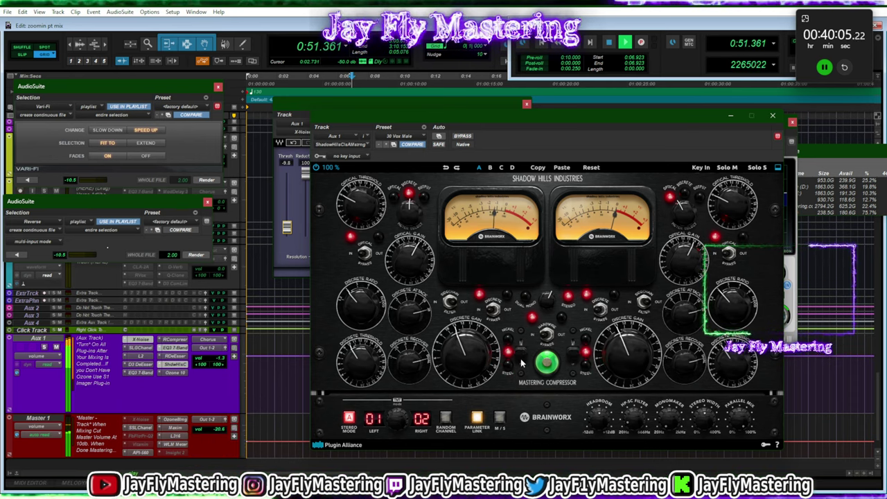
Compare the Nickel and Iron transformer settings on Aux 1's Shadow Hills compressor, keep Iron, and open Aux 1's RDeEsser
click(520, 335)
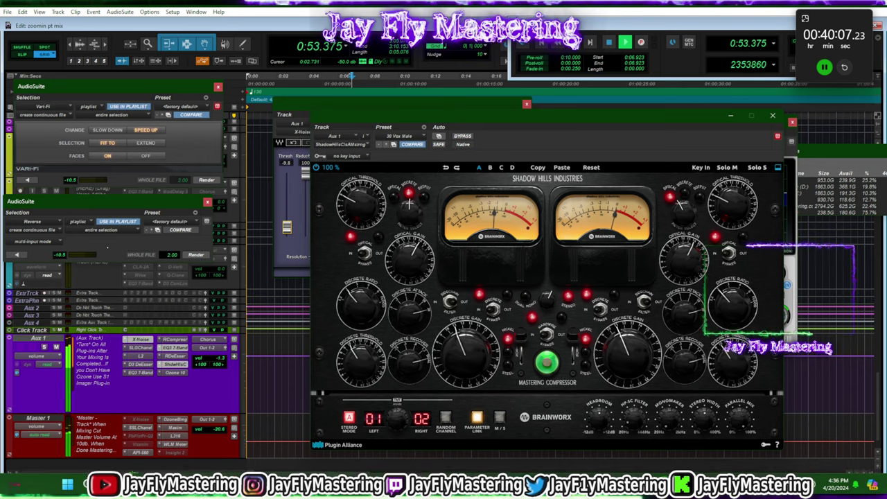
click(524, 358)
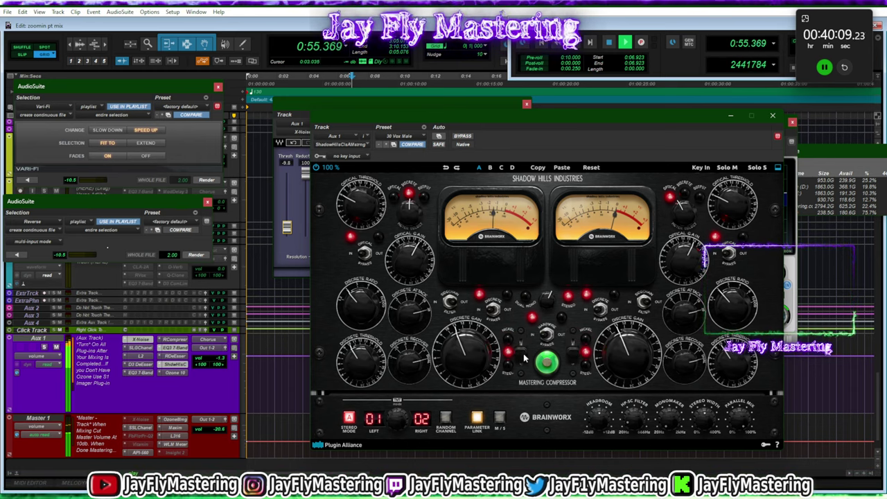
click(175, 358)
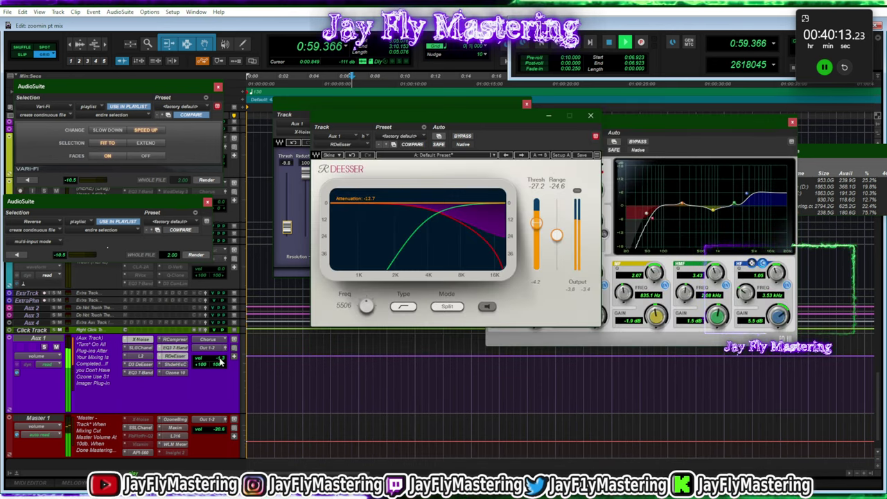
Switch Voicemeeter's A1 output from mono to the crossed-arrows stereo reverse mode and return to the Pro Tools session
click(270, 484)
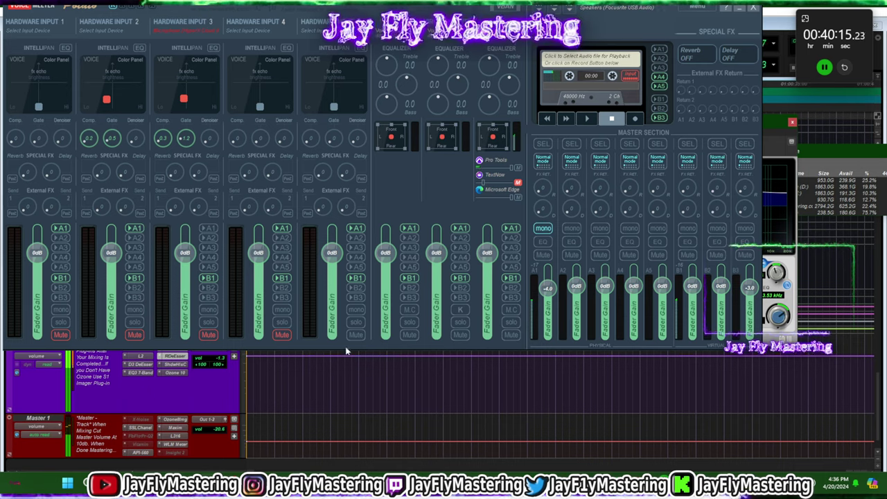
click(541, 229)
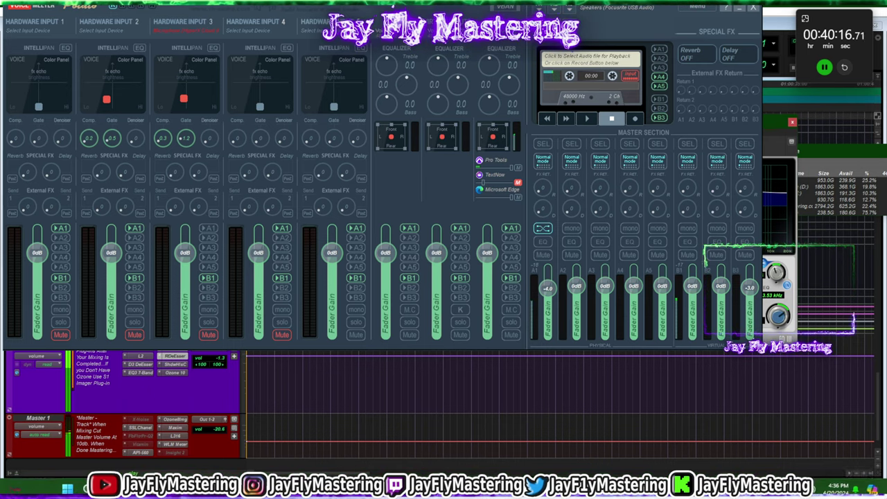
click(334, 473)
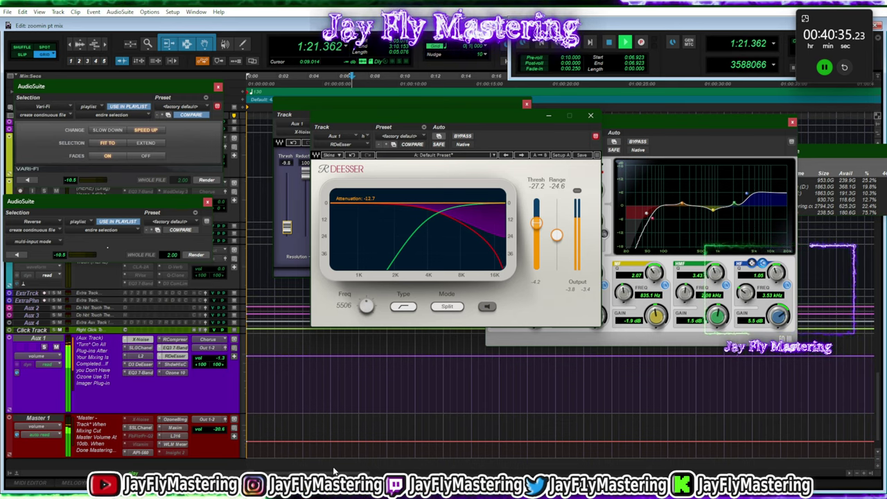
Lower the Aux 1 track volume to -2.0 dB and raise the Master 1 volume
click(223, 361)
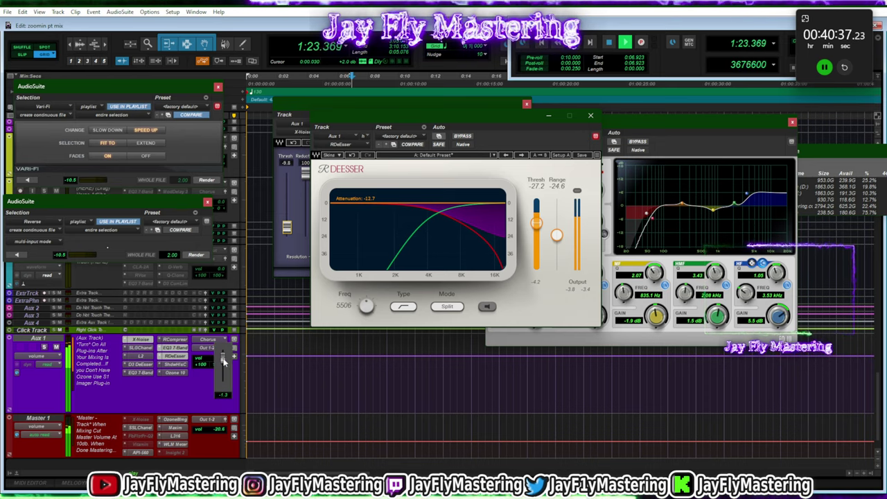
drag(223, 360, 223, 362)
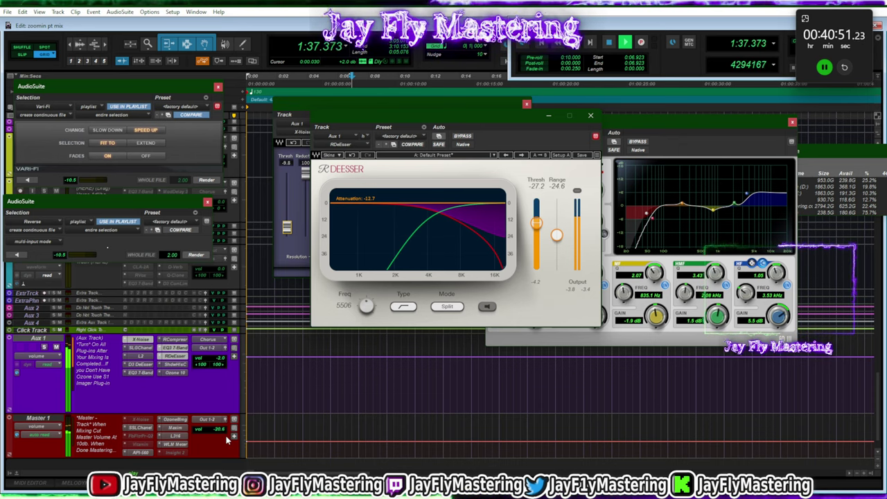
drag(217, 431, 220, 421)
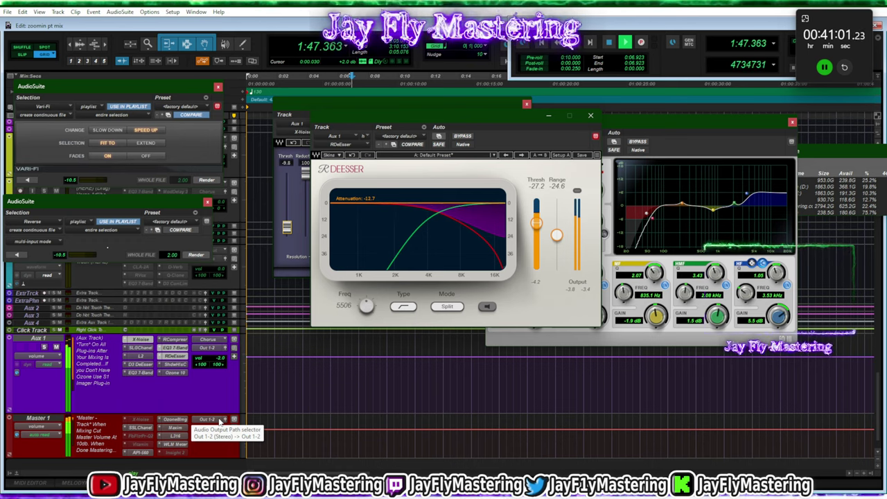
Activate the Insight 2 insert on Master 1, minimize Voicemeeter, and save the session
right_click(178, 452)
click(203, 405)
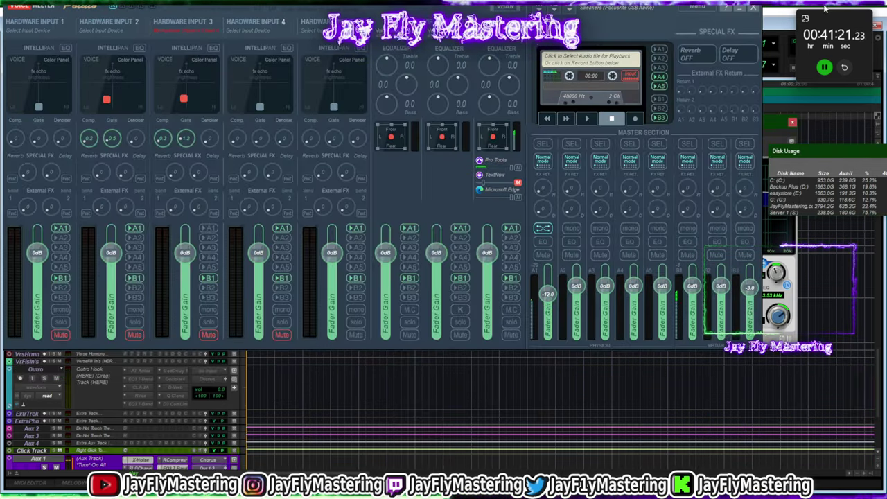
click(739, 8)
click(8, 11)
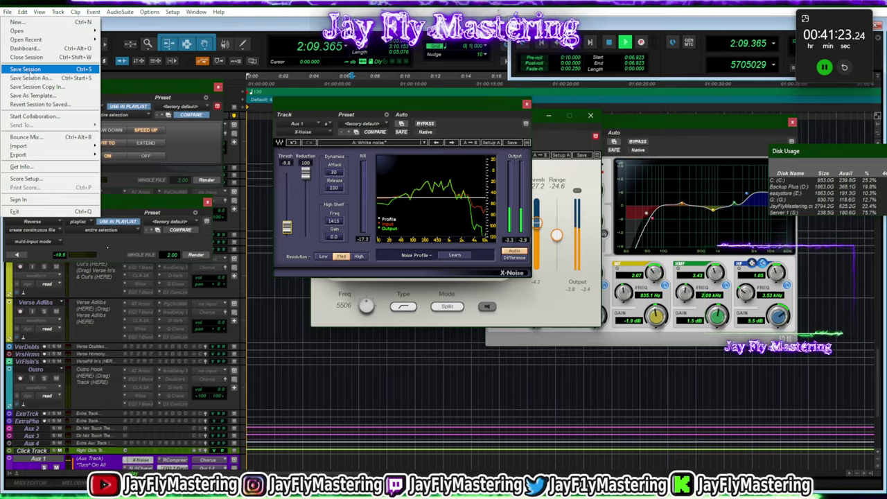
click(22, 69)
Set the D-Verb mix on the Spec 2 track to 9% and lower the track's volume to -10.6 dB
scroll(260, 158, up, 5)
scroll(259, 158, up, 10)
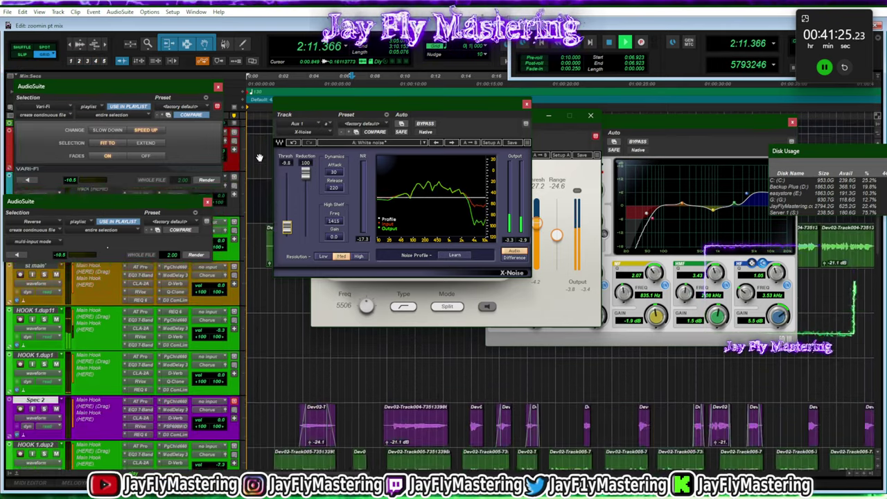
scroll(259, 158, down, 4)
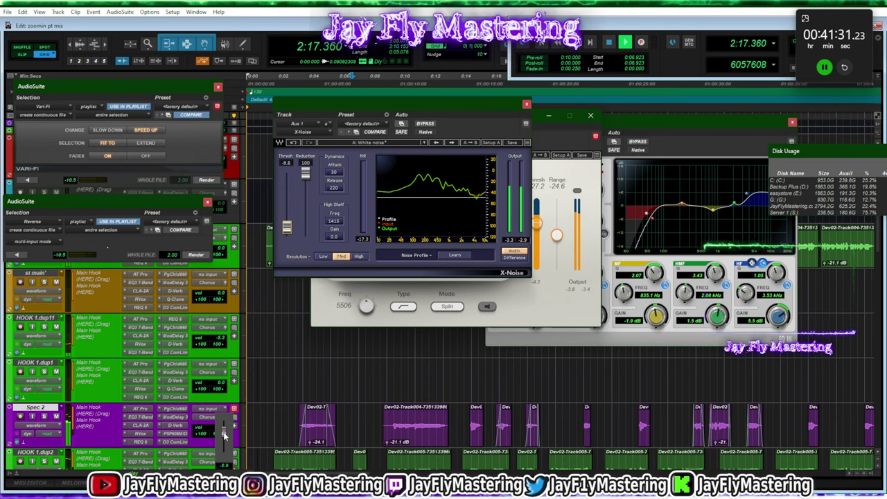
click(182, 426)
drag(405, 282, 405, 283)
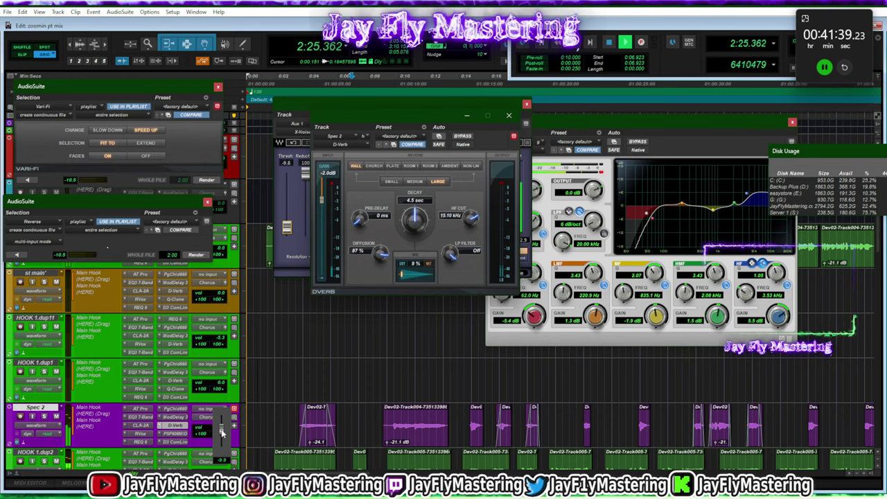
drag(222, 434, 222, 434)
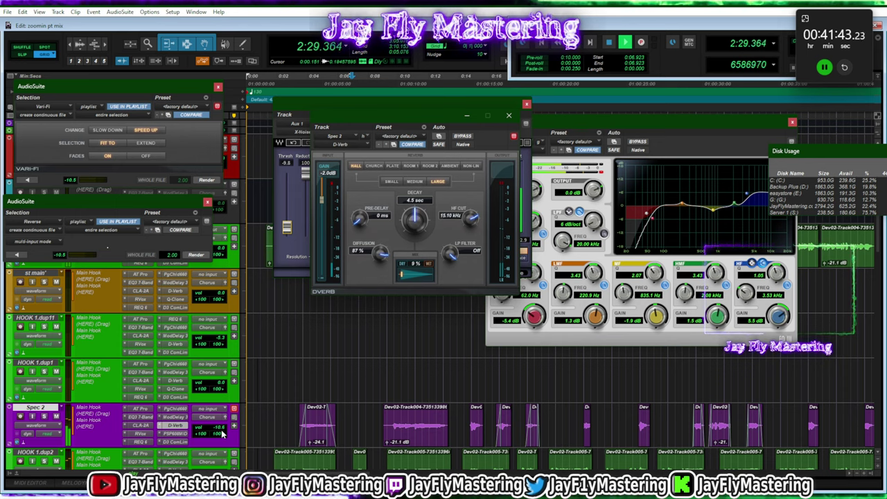
click(510, 115)
Close Aux 1's X-Noise and EQ3 7-Band windows, and display the whole song timeline from the beat tracks downward
click(526, 105)
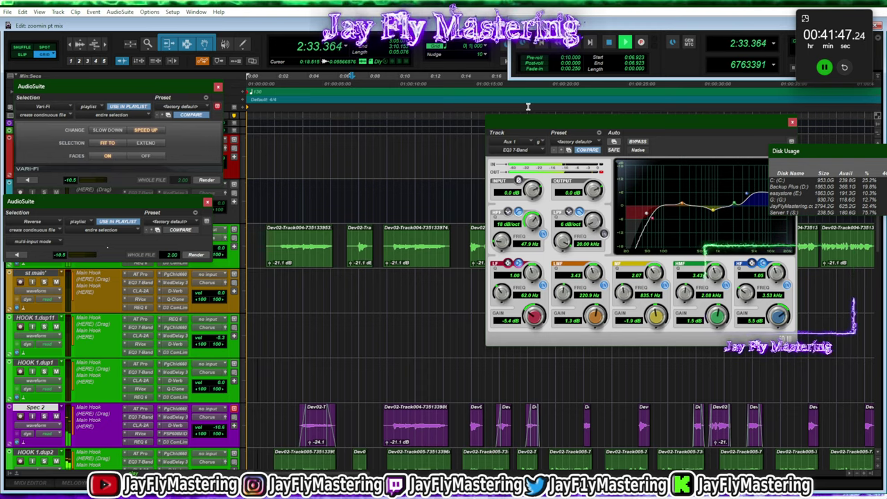
scroll(430, 158, down, 5)
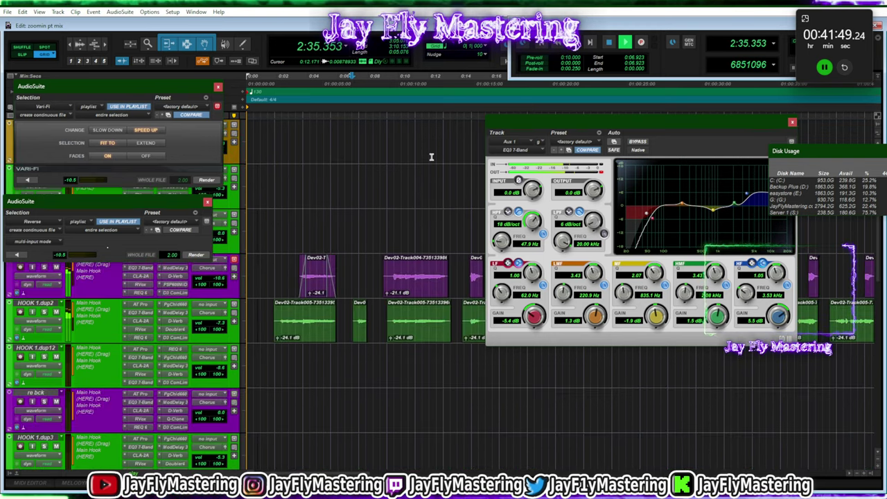
scroll(431, 157, up, 5)
scroll(431, 159, down, 4)
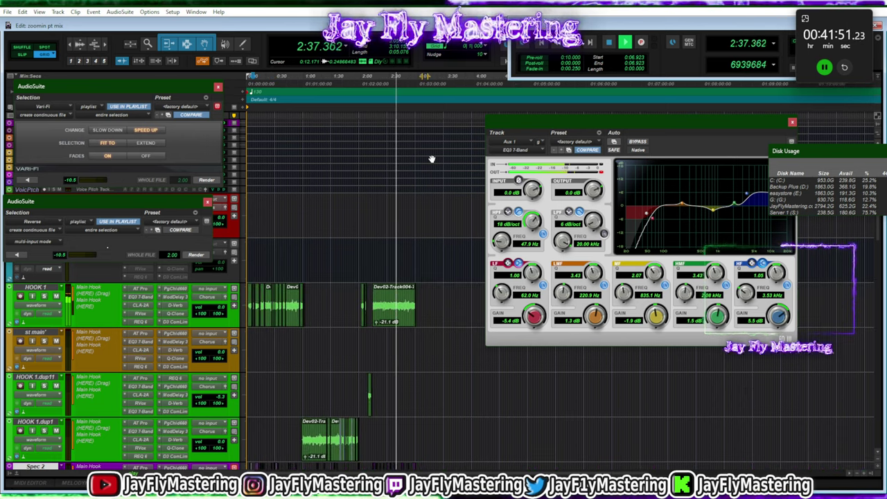
scroll(432, 160, up, 1)
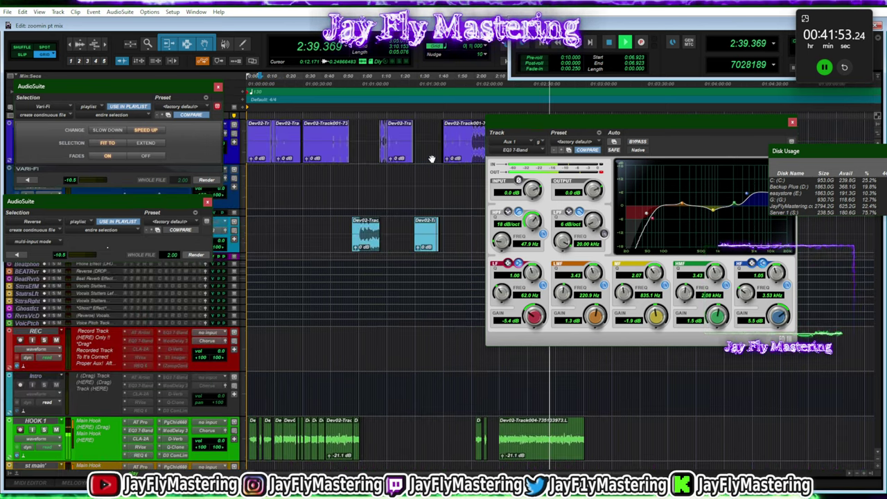
scroll(431, 159, up, 3)
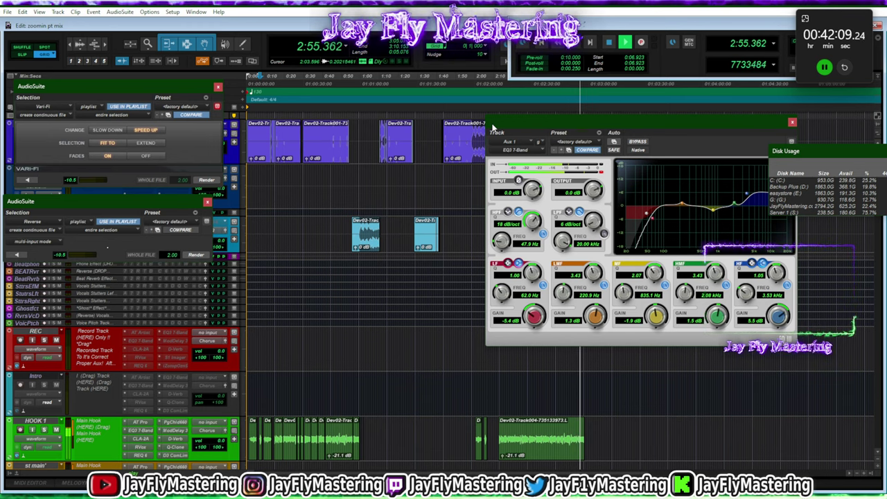
drag(494, 122, 235, 140)
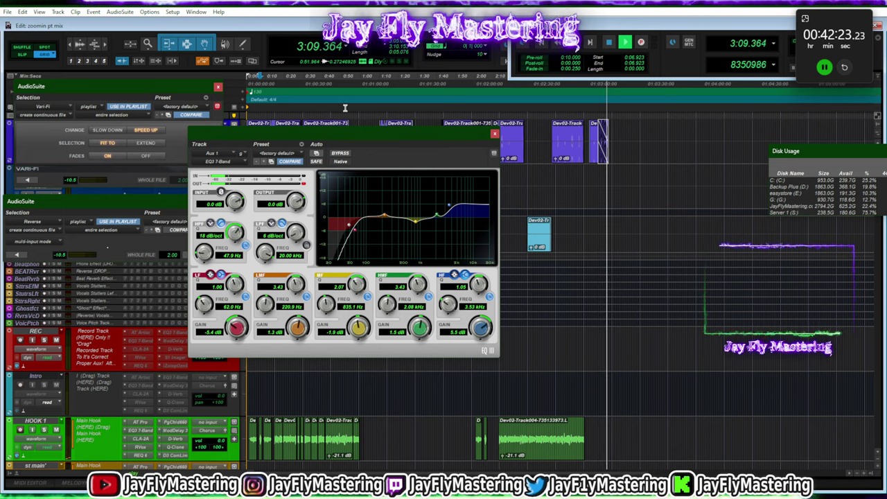
click(494, 134)
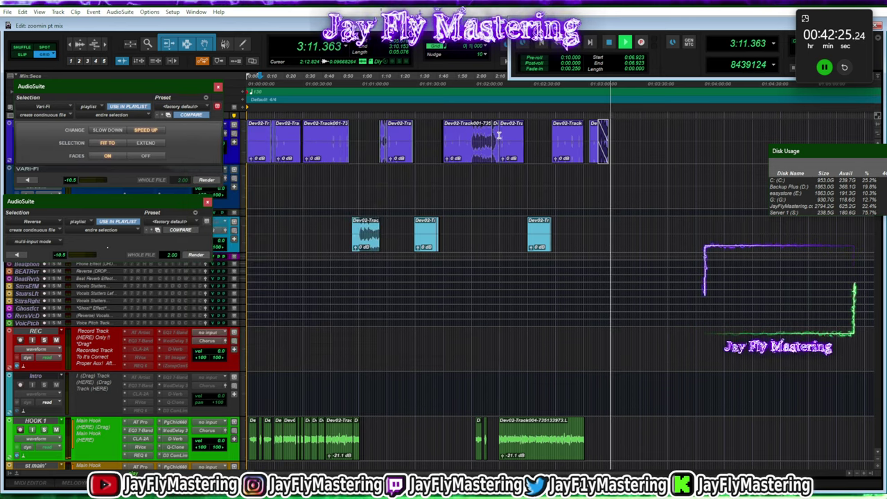
Play the full mix from the start of the session and open the Mix window
key(space)
key(space)
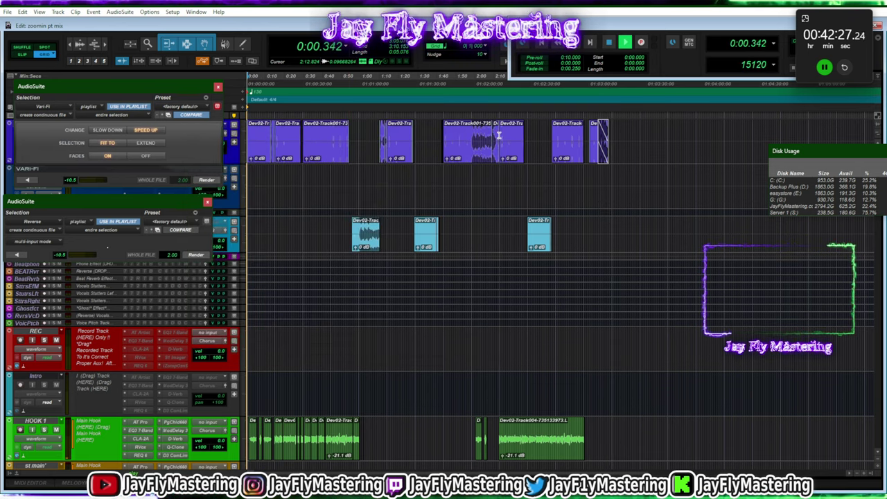
key(ctrl+equal)
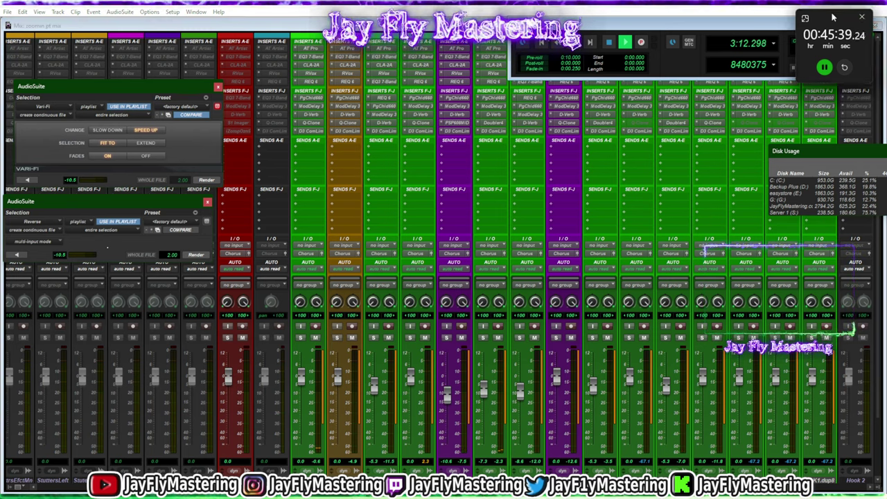
Minimize the Mix window to return to the Edit window, mute the BEAT track, and stop playback
drag(834, 16, 828, 52)
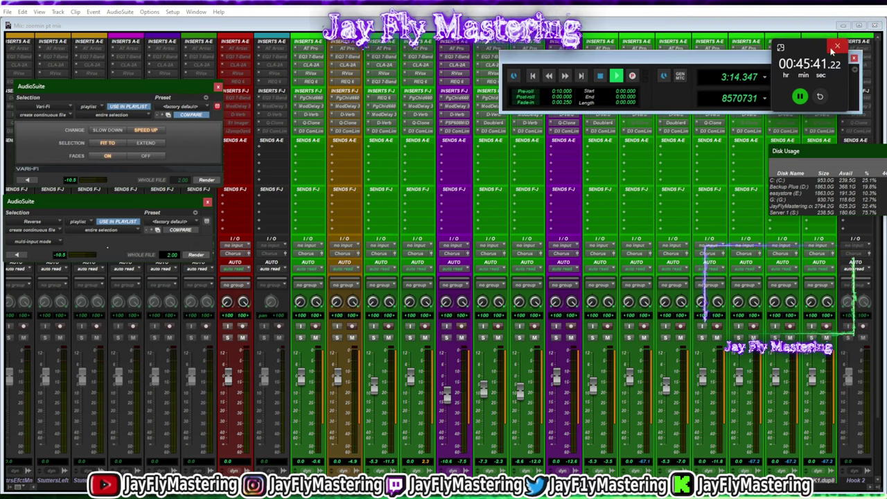
click(843, 26)
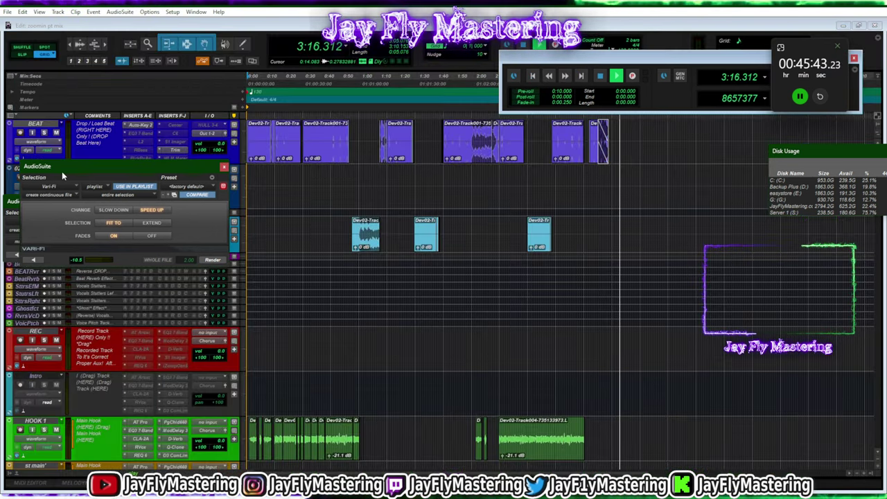
click(56, 133)
key(space)
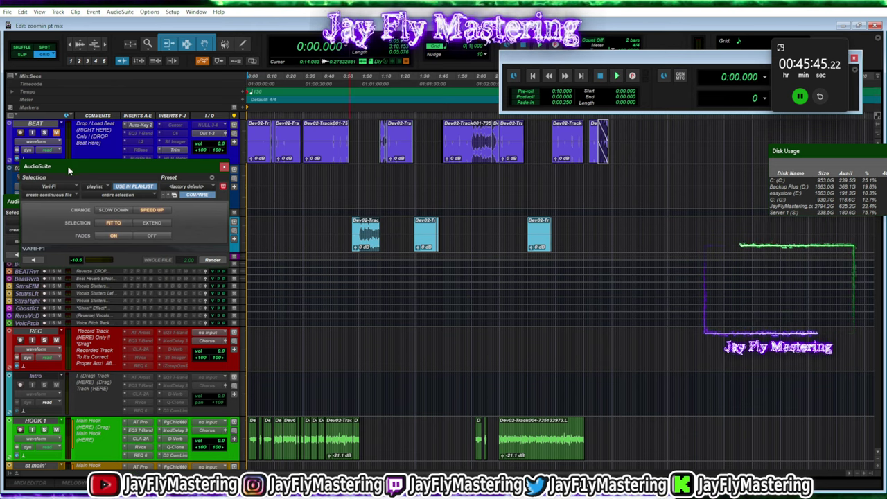
Move both AudioSuite windows off the beat tracks, mute the remaining beat tracks, and play the session from the start without them
drag(70, 168, 86, 248)
drag(61, 201, 61, 262)
key(space)
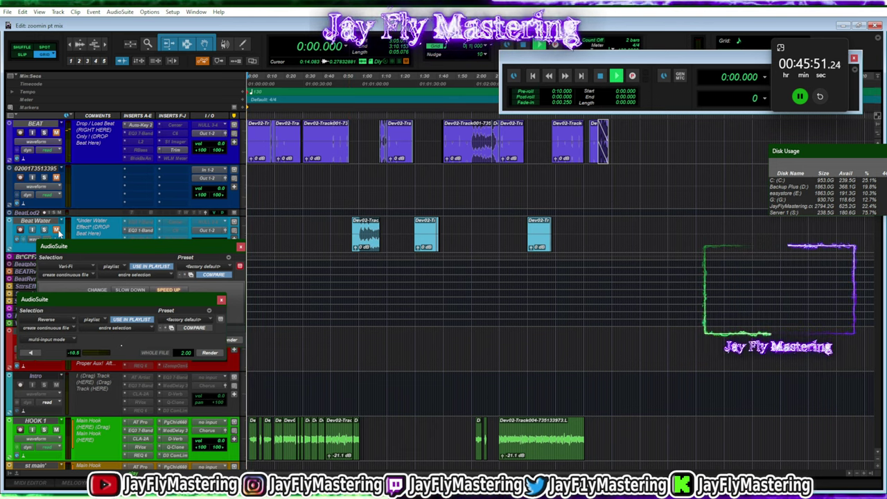
key(space)
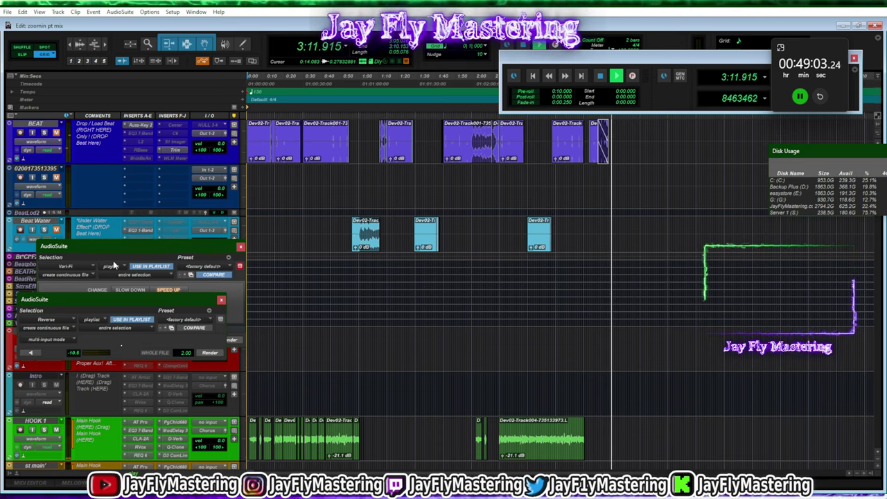
key(space)
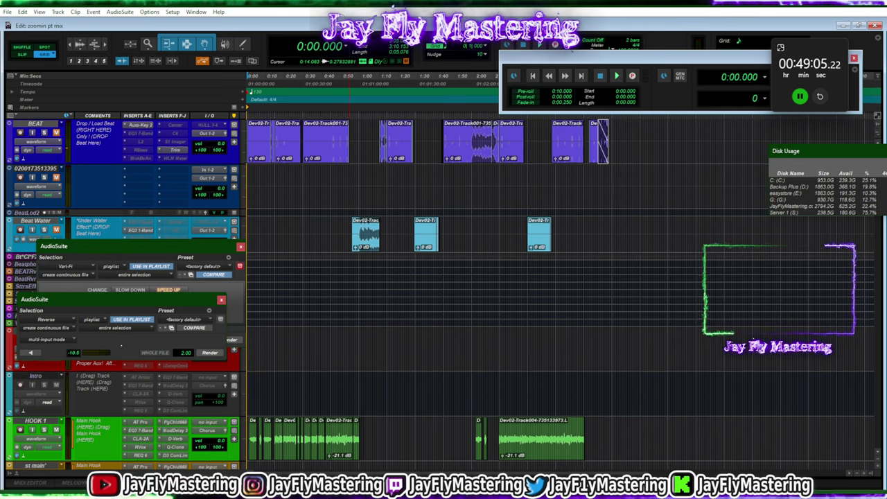